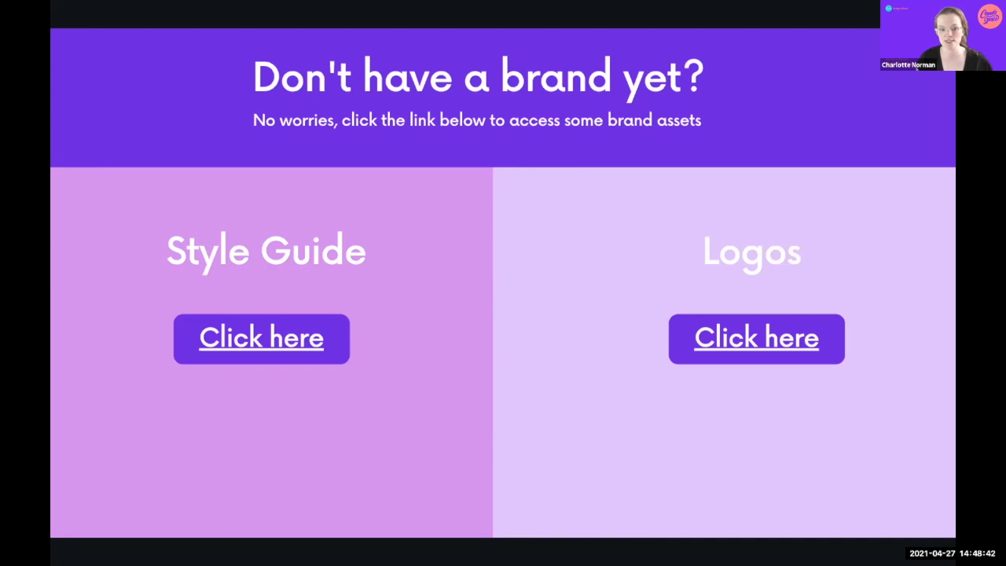
# Step: Advance the slideshow past Brand Kit to the 'Live walk through' slide, then switch to the desktop
pyautogui.press('Right')
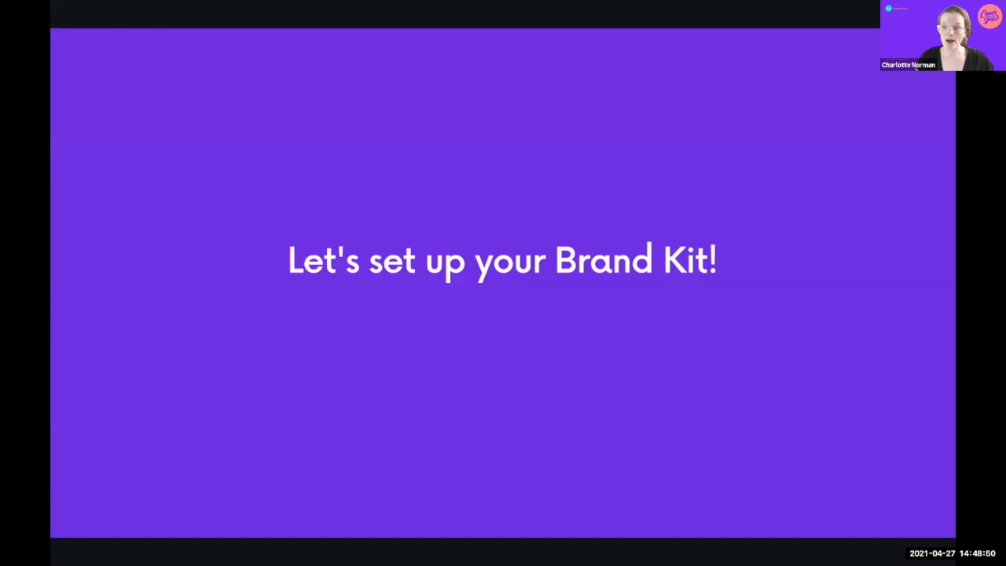
pyautogui.press('Right')
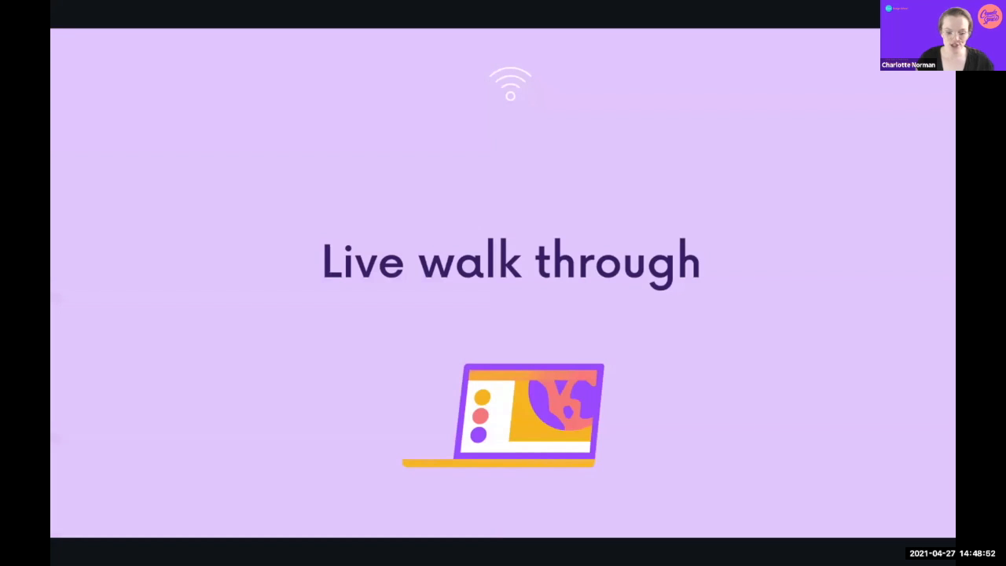
pyautogui.hotkey('ctrl', 'Left')
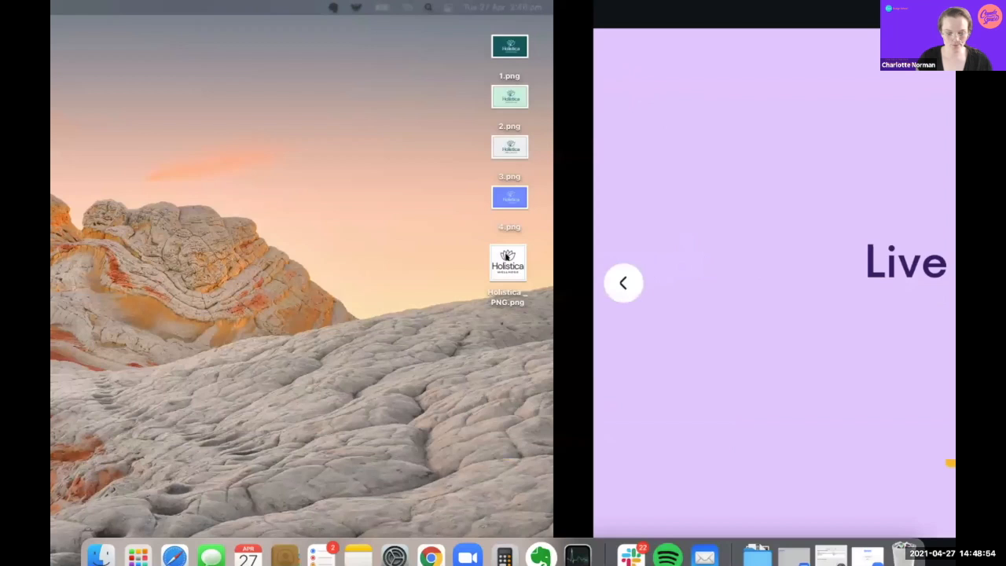
# Step: Switch back to the browser Space showing the Canva Home dashboard
pyautogui.hotkey('ctrl', 'Right')
pyautogui.hotkey('ctrl', 'Right')
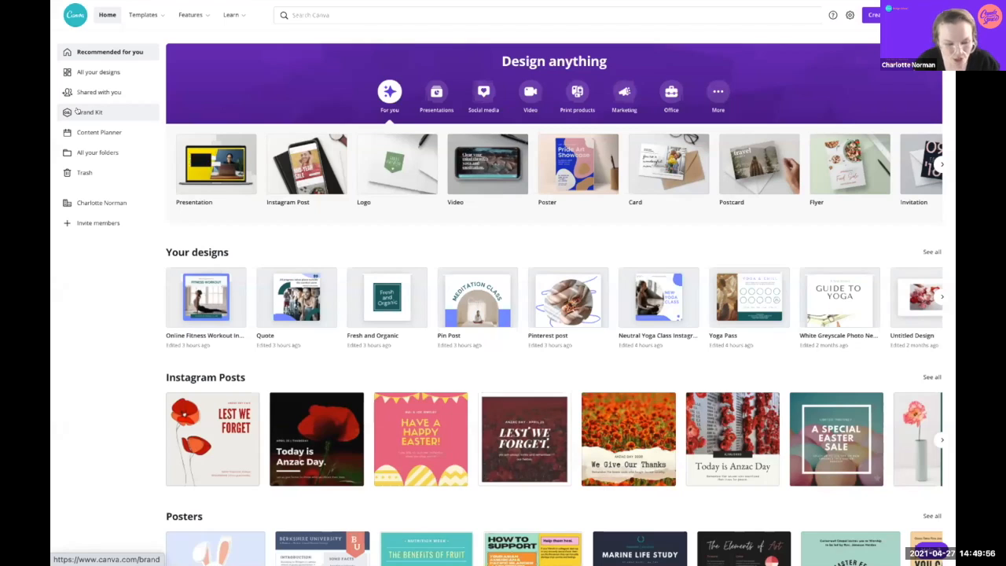
# Step: On the Brand Kit page, change the 'Untitled Brand Kit' title to 'Holistica Brand Kit'
pyautogui.click(76, 111)
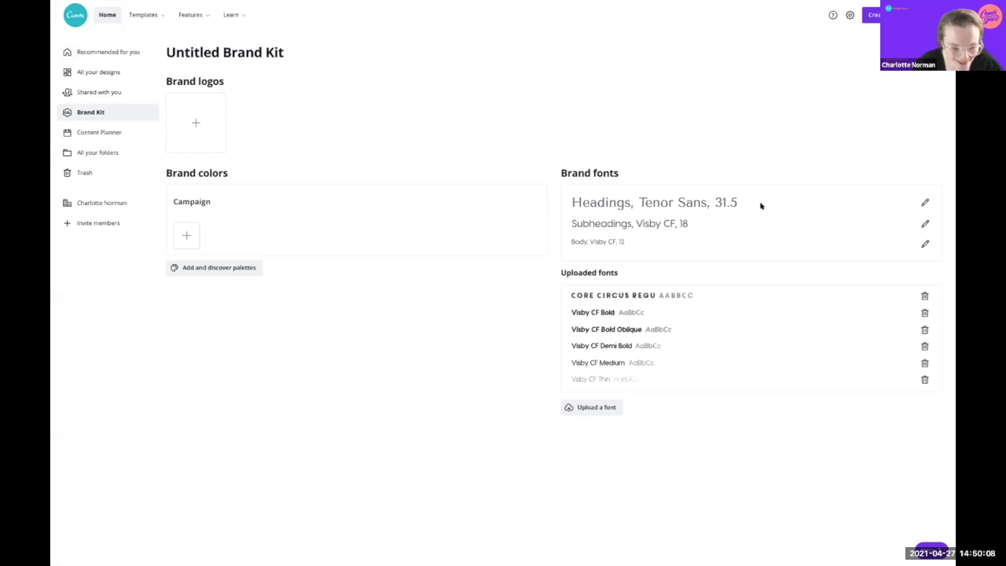
pyautogui.click(253, 48)
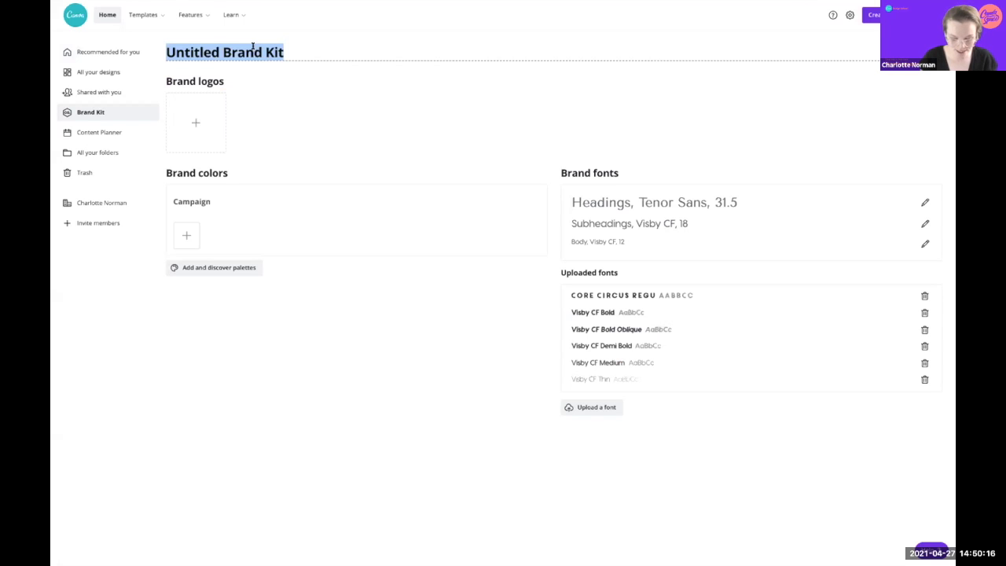
pyautogui.write('Hol')
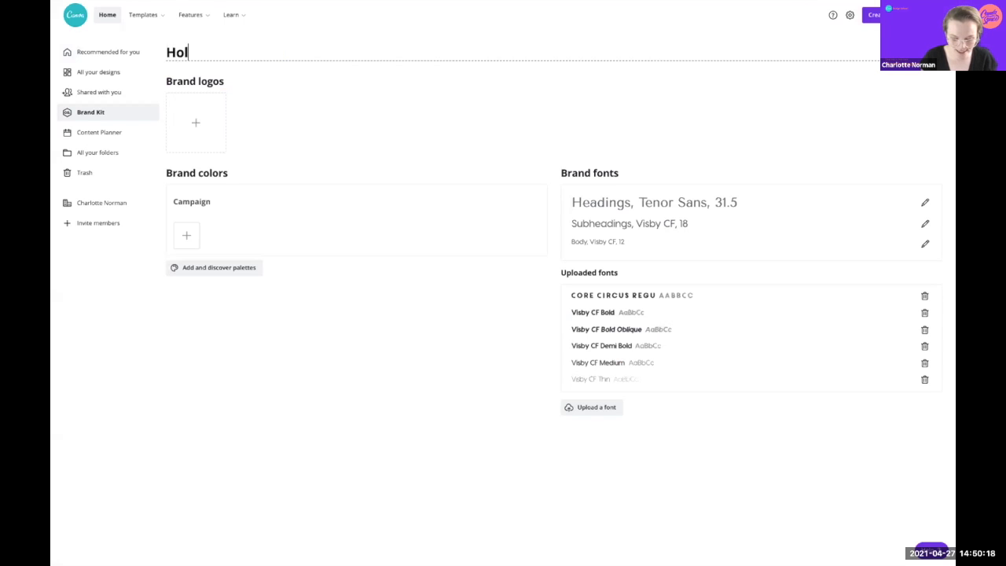
pyautogui.write('istic')
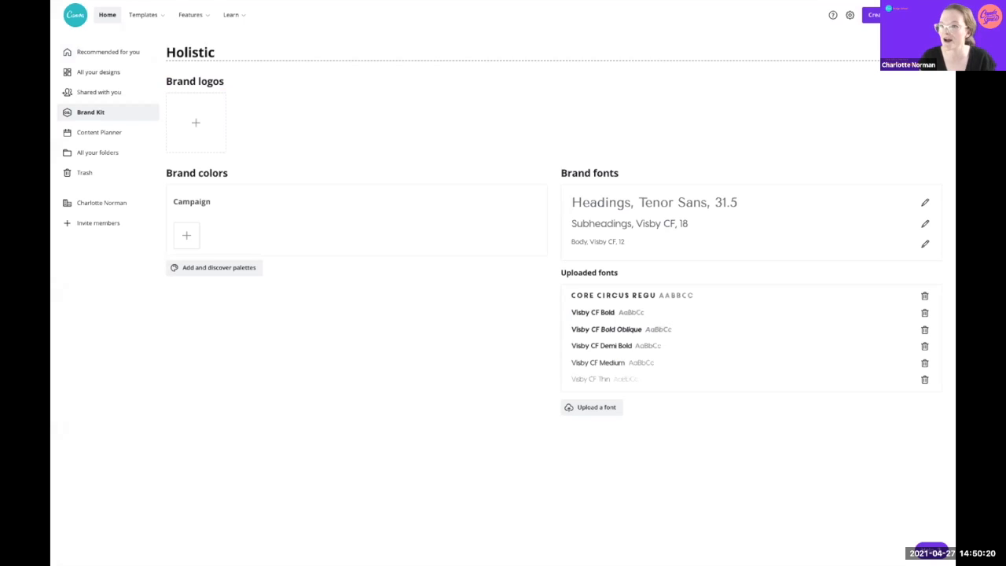
pyautogui.write('a')
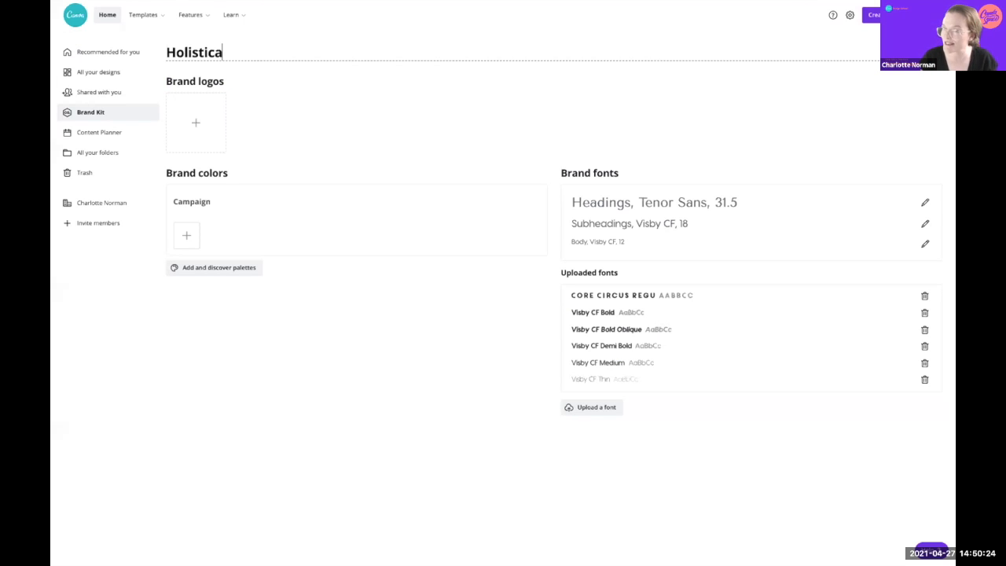
pyautogui.write(' Brand Kit')
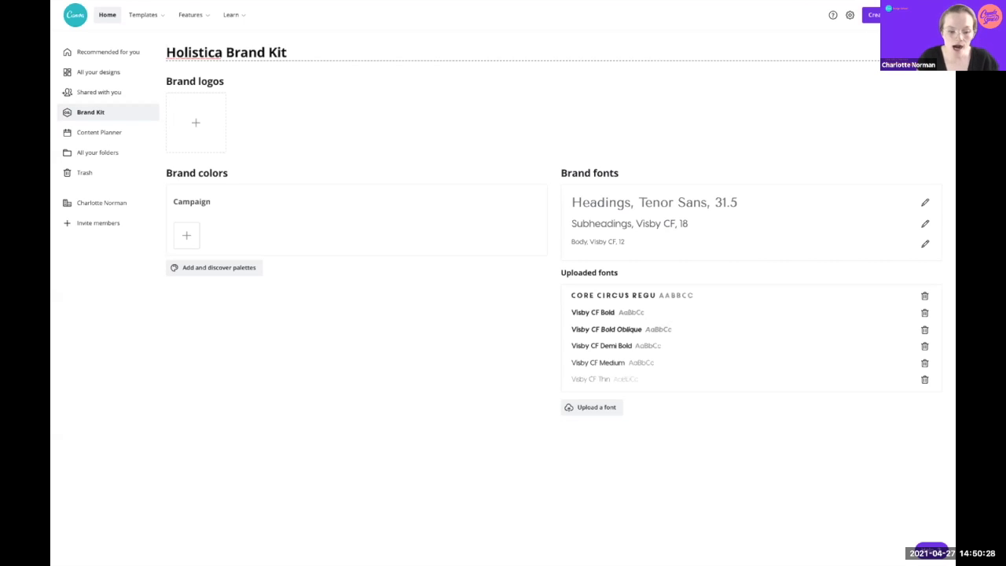
pyautogui.click(208, 16)
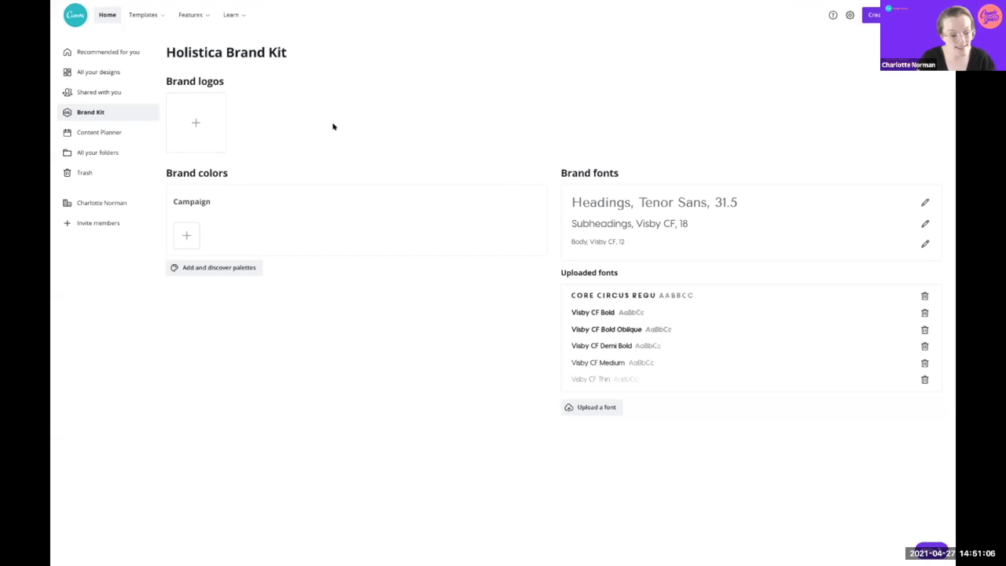
# Step: Upload the five Desktop logo files, 1.png through Holistica _ PNG.png, as brand logos
pyautogui.click(193, 120)
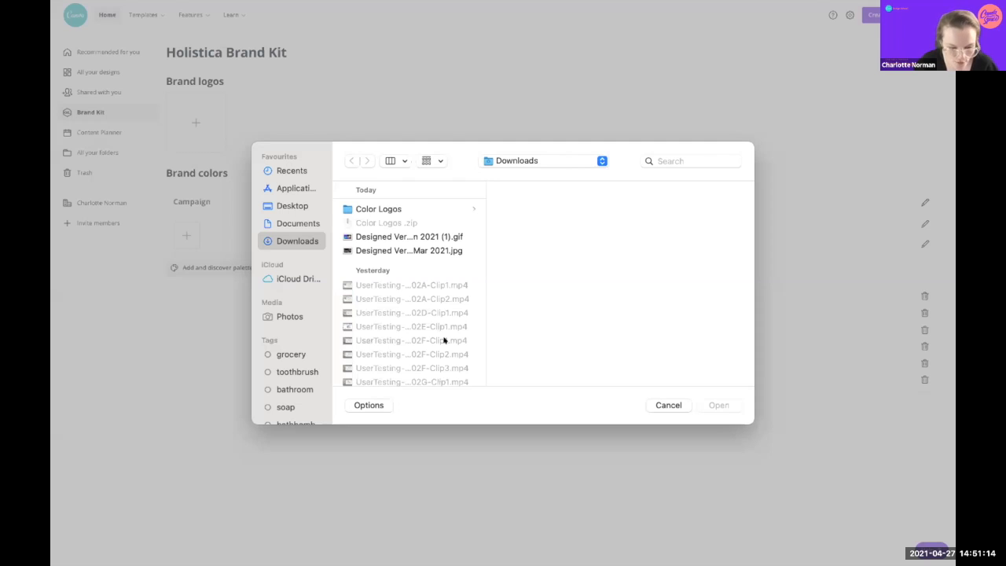
pyautogui.click(287, 204)
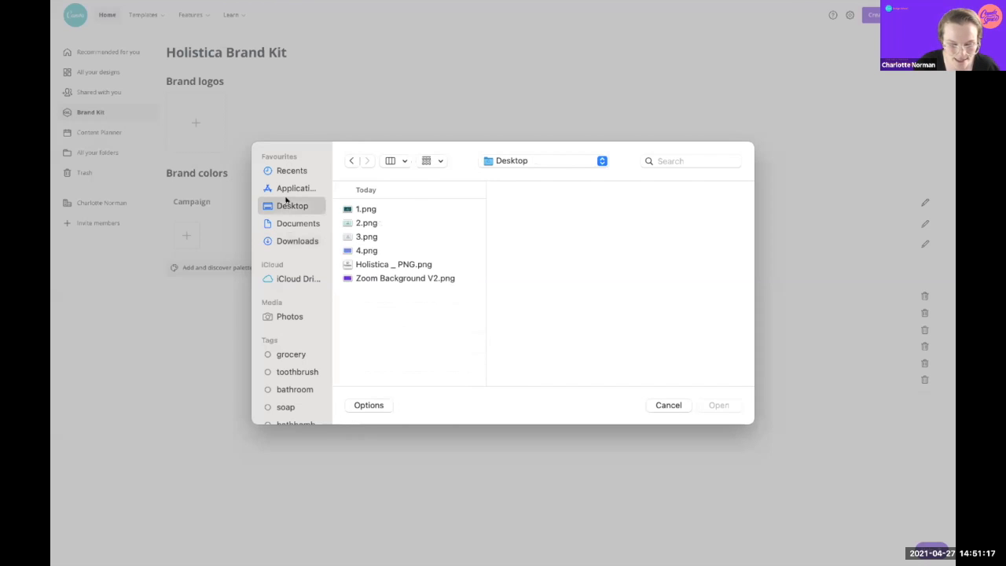
pyautogui.click(358, 208)
pyautogui.keyDown('shift'); pyautogui.click(365, 265); pyautogui.keyUp('shift')
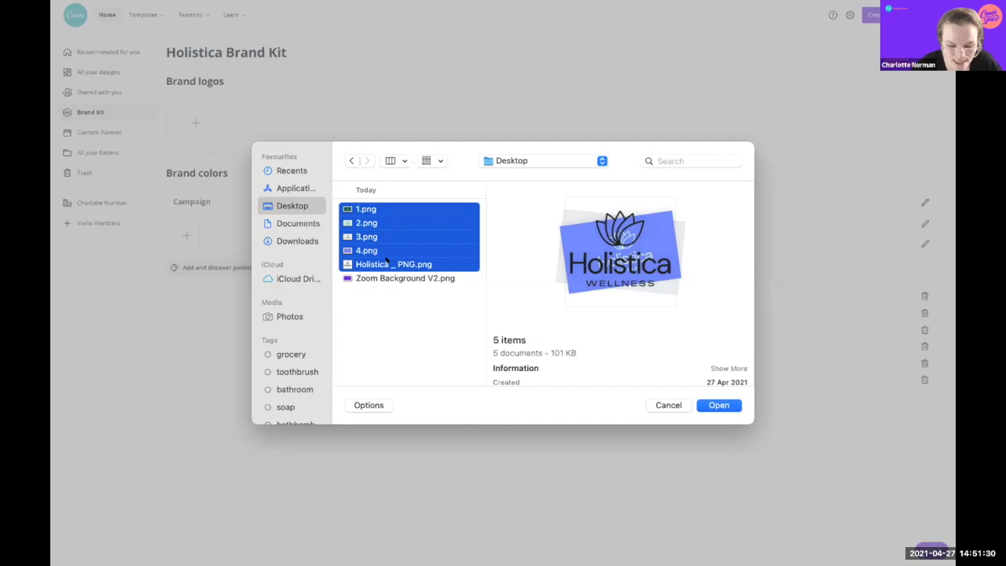
pyautogui.click(711, 406)
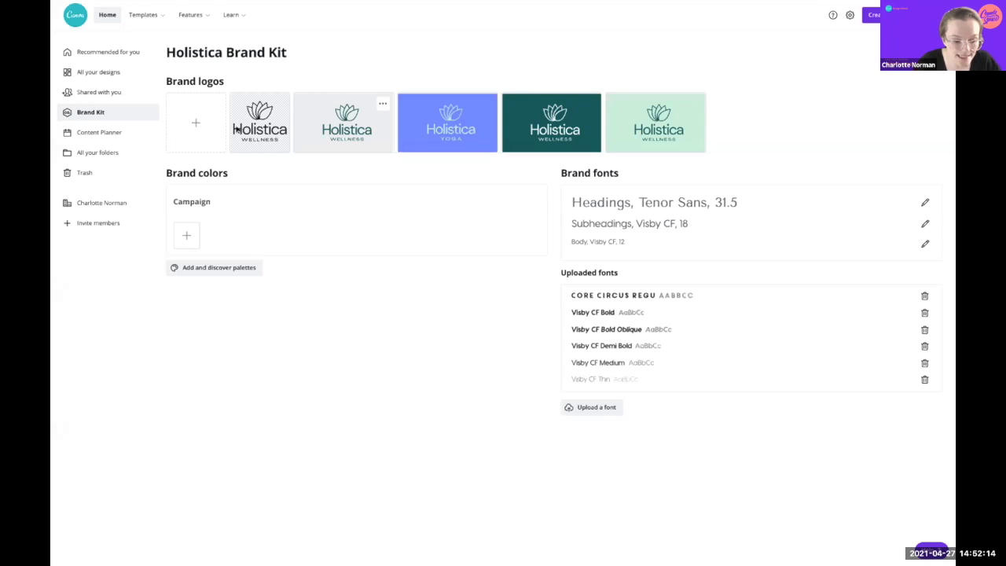
# Step: Add a blue #0F0CE6 swatch and rename the Campaign palette to 'Primary Colour Scheme'
pyautogui.click(182, 237)
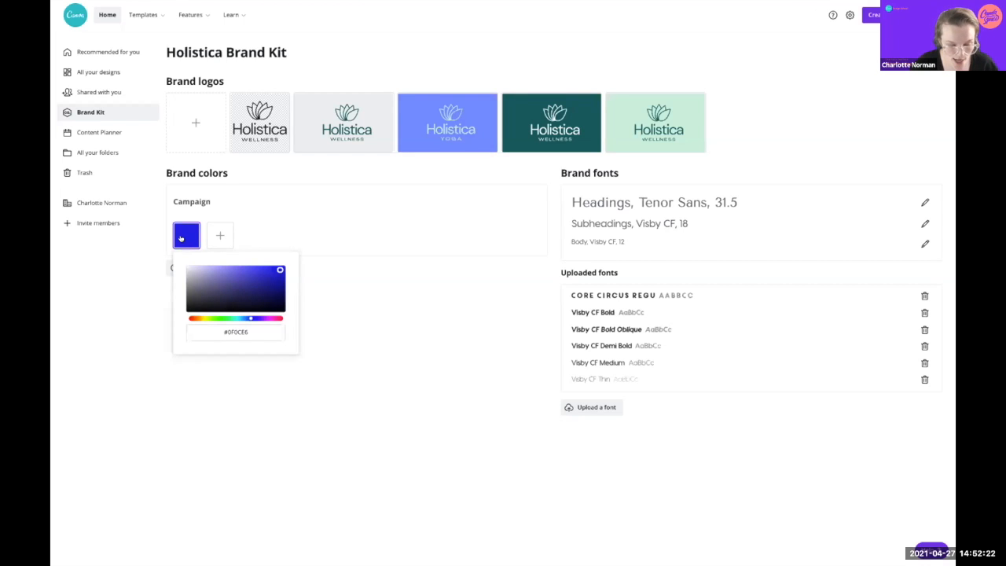
pyautogui.click(213, 329)
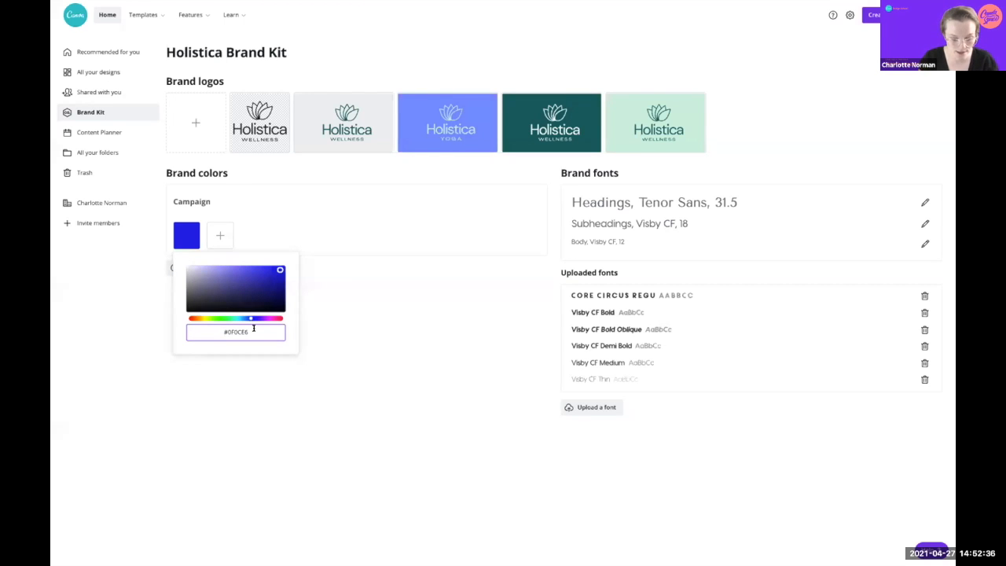
pyautogui.click(189, 196)
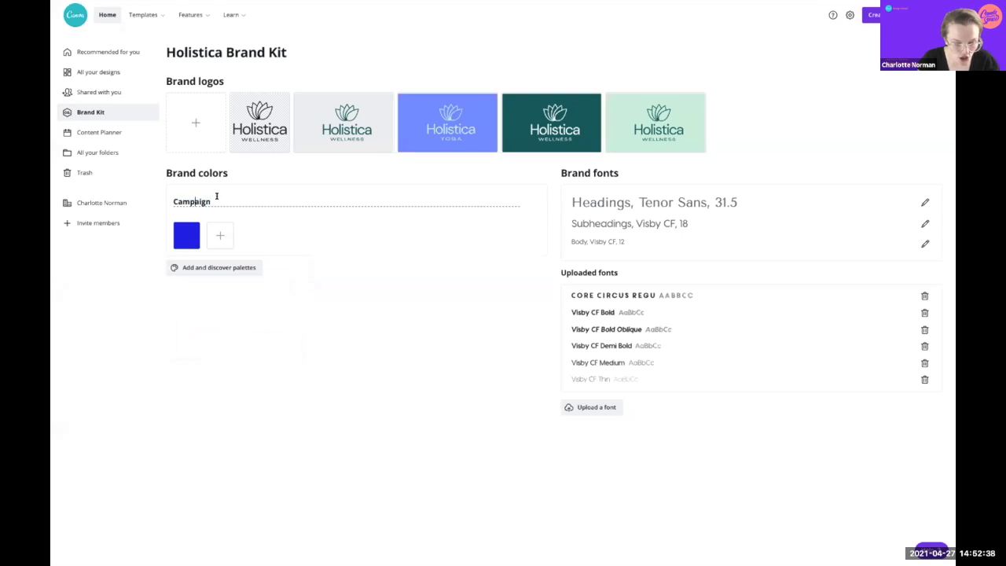
pyautogui.moveTo(215, 196); pyautogui.dragTo(152, 197)
pyautogui.write('Primary Color Scheme')
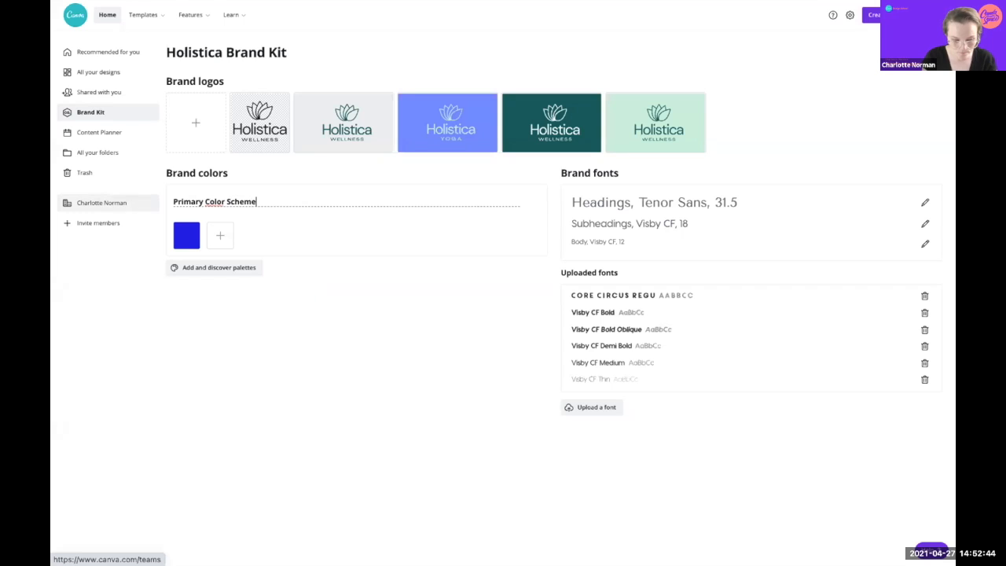
pyautogui.click(220, 201)
pyautogui.write('u')
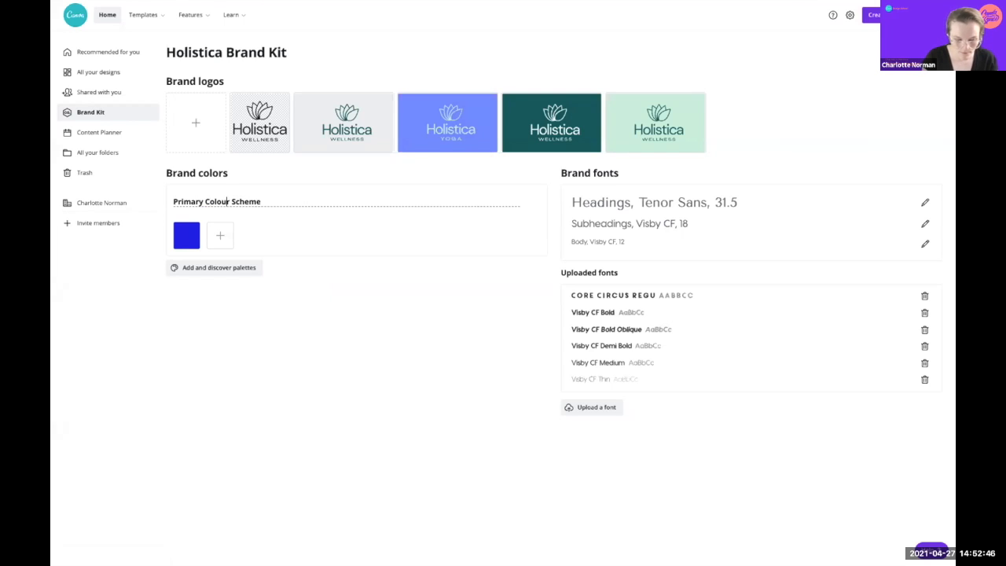
pyautogui.click(303, 227)
pyautogui.click(180, 231)
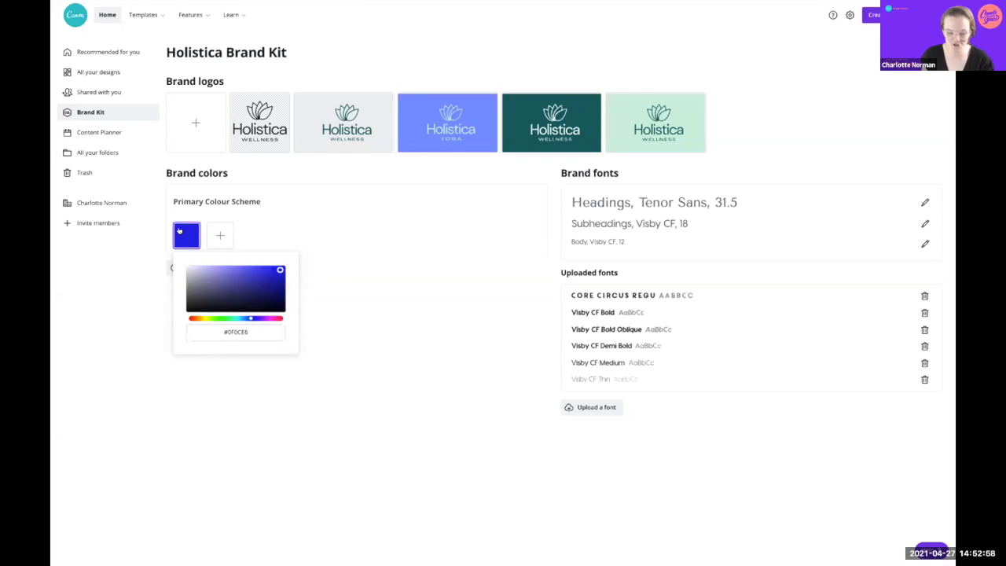
# Step: Change the first swatch to dark teal #066466 and add a light grey #EDF0F2 swatch
pyautogui.click(214, 328)
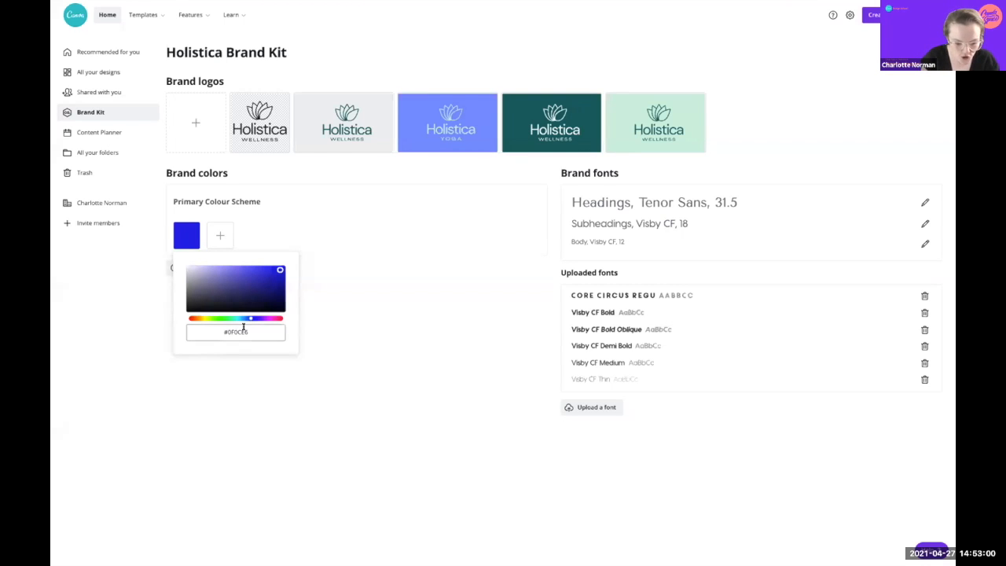
pyautogui.moveTo(264, 325); pyautogui.dragTo(203, 328)
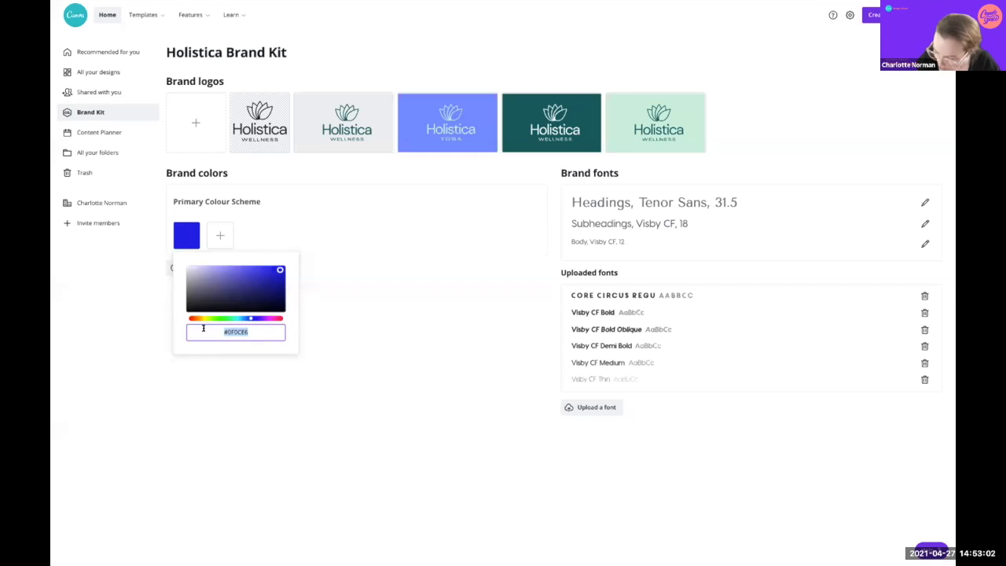
pyautogui.write('#06')
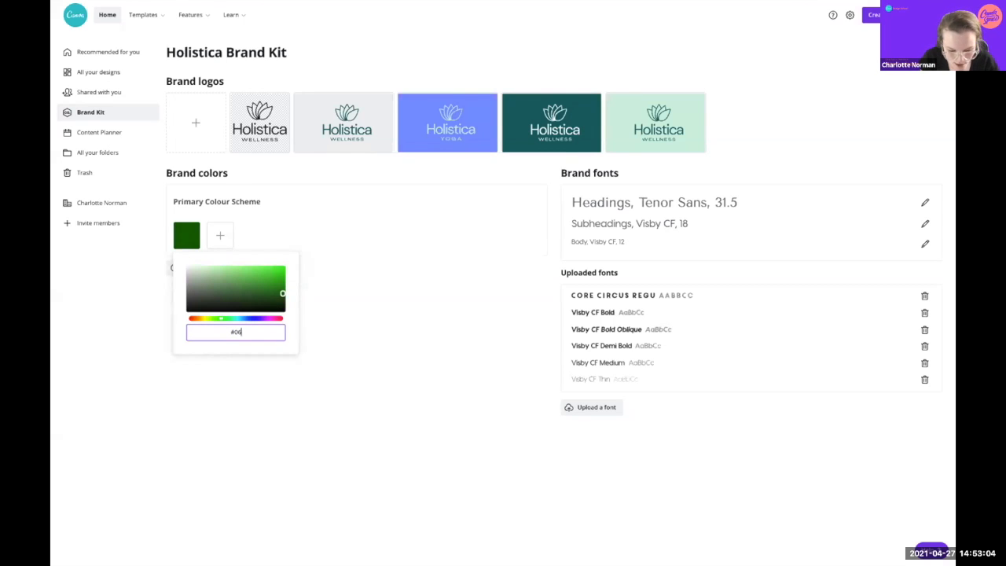
pyautogui.write('6')
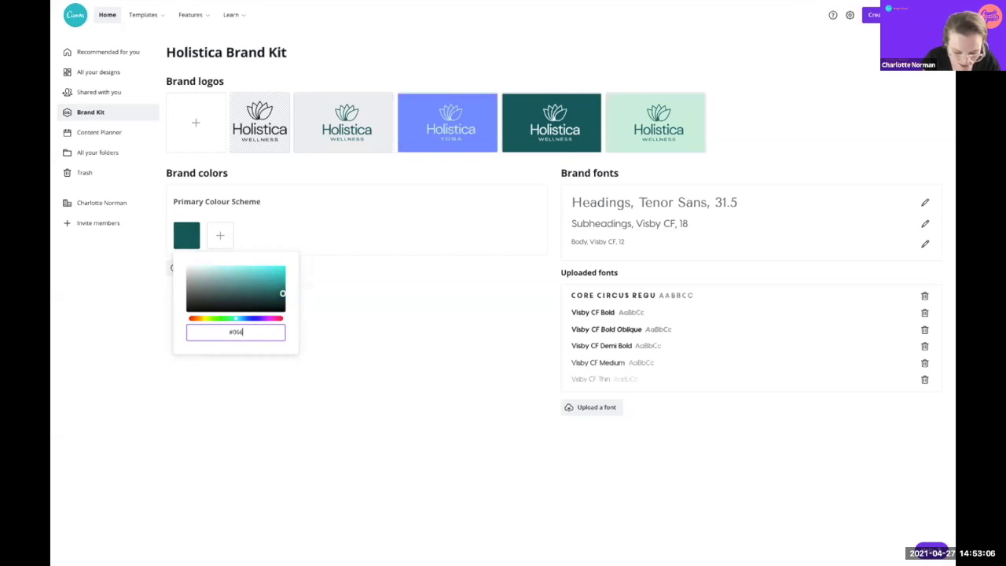
pyautogui.write('466')
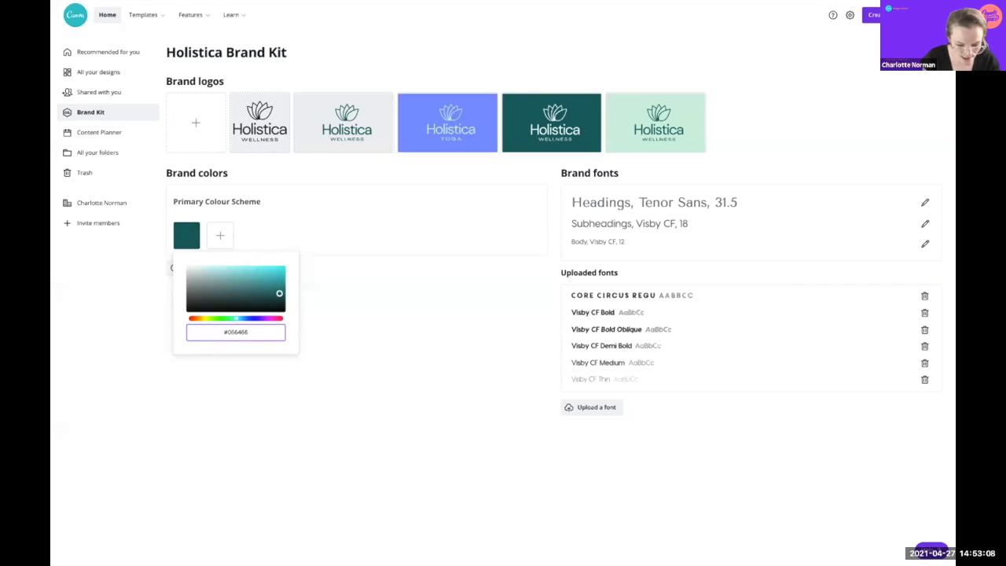
pyautogui.click(226, 229)
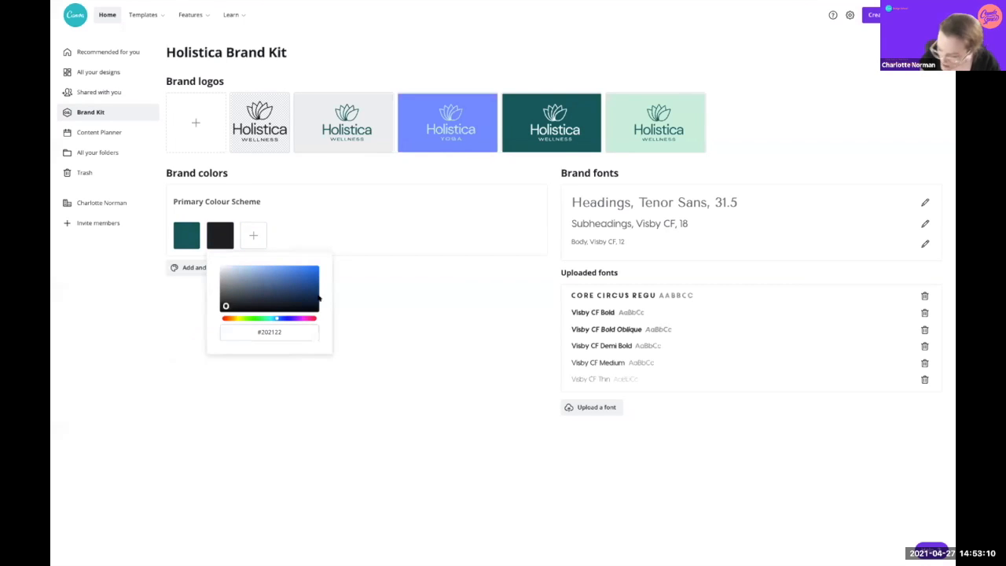
pyautogui.click(275, 333)
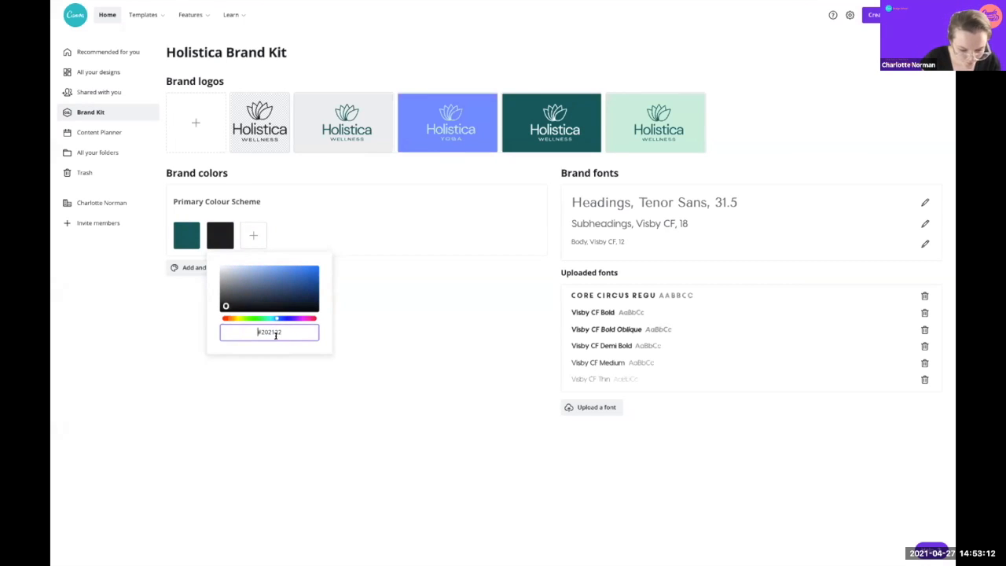
pyautogui.hotkey('ctrl', 'a')
pyautogui.write('#ED')
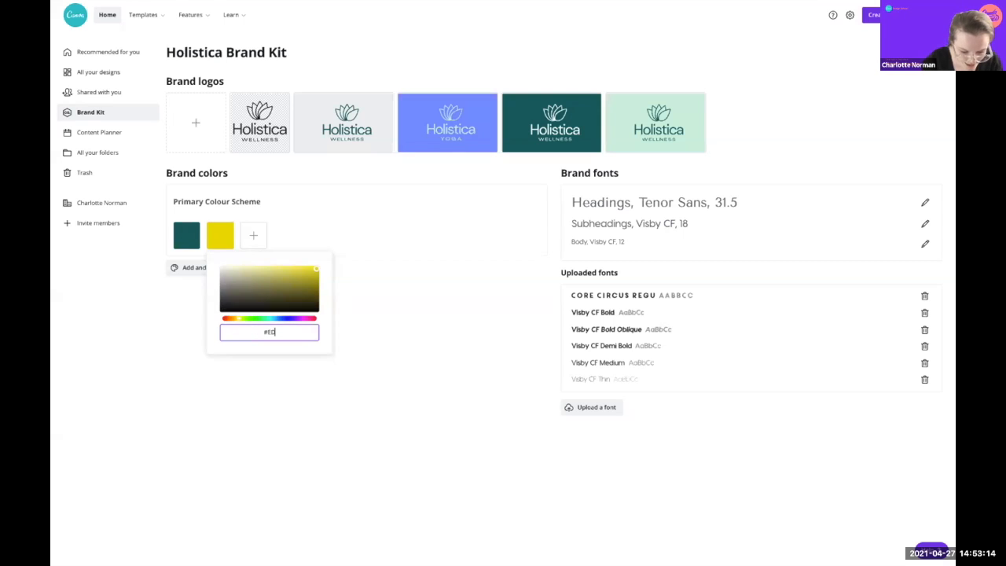
pyautogui.write('F')
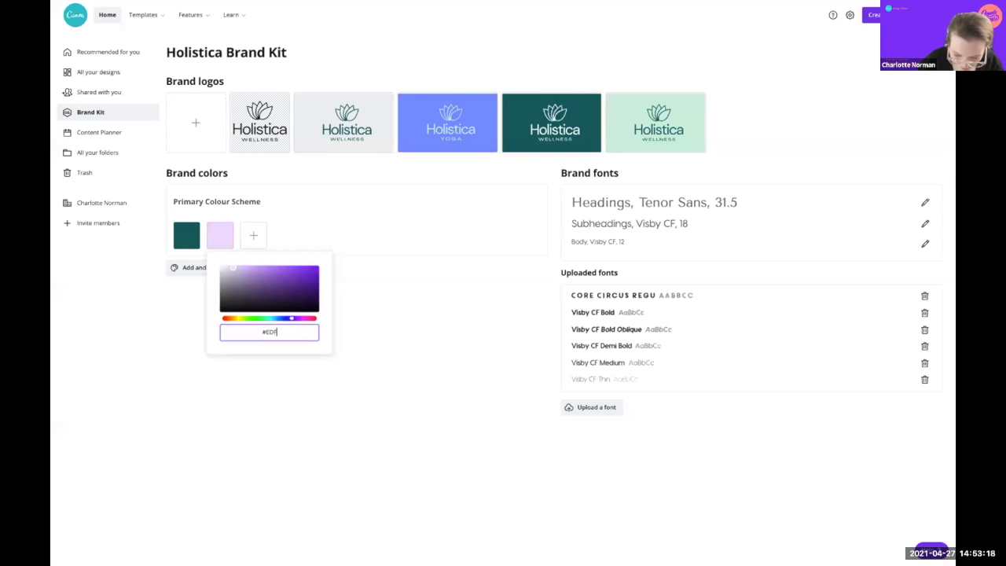
pyautogui.write('0')
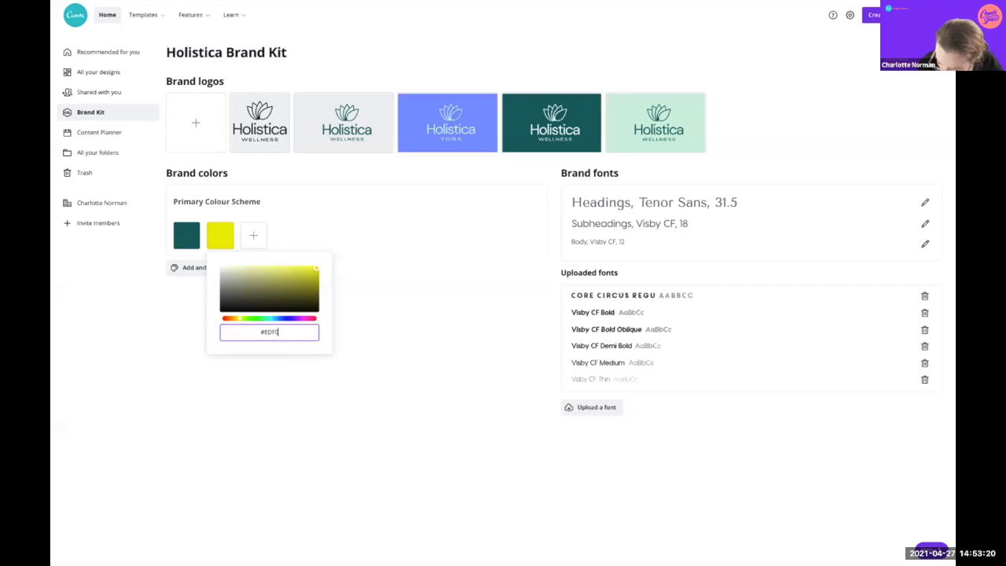
pyautogui.write('F2')
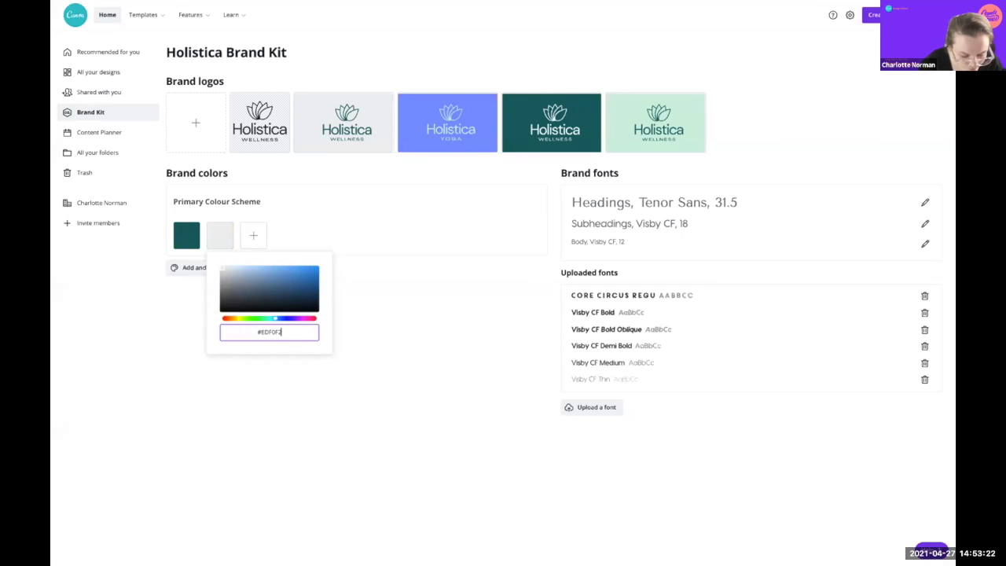
# Step: Add periwinkle blue #7993FF and pale mint green #CEF7E swatches to the palette
pyautogui.click(253, 235)
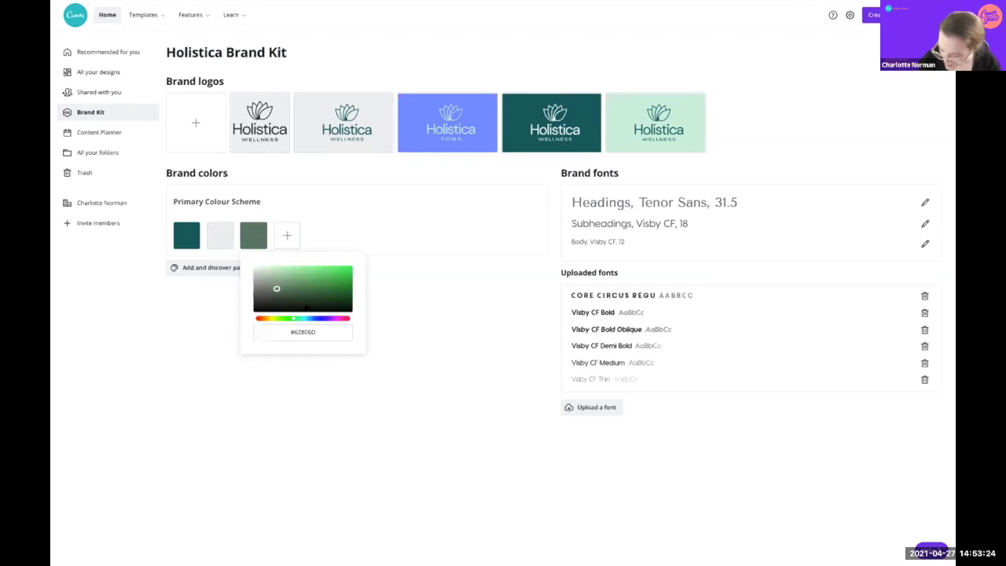
pyautogui.click(318, 331)
pyautogui.moveTo(333, 330); pyautogui.dragTo(285, 327)
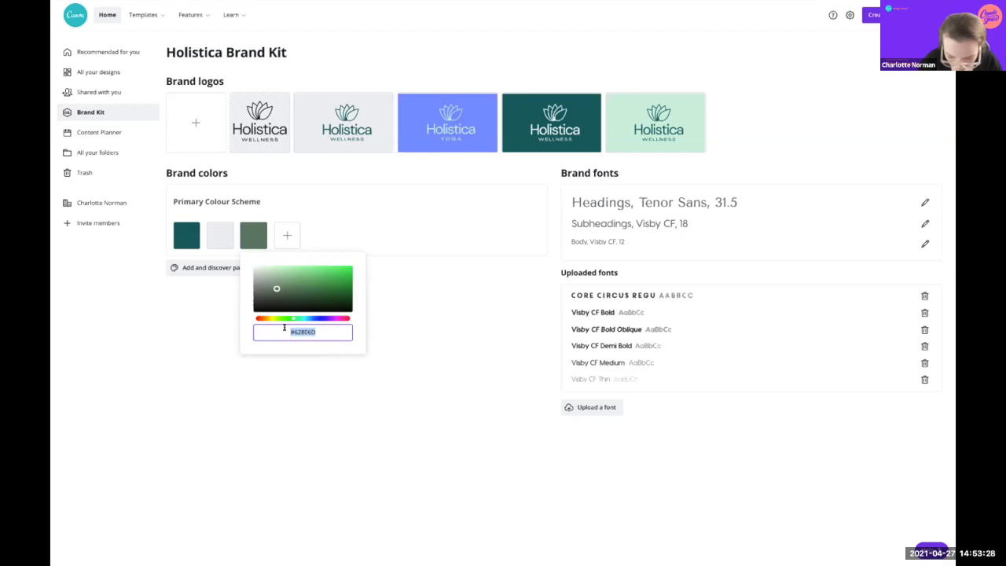
pyautogui.write('#799')
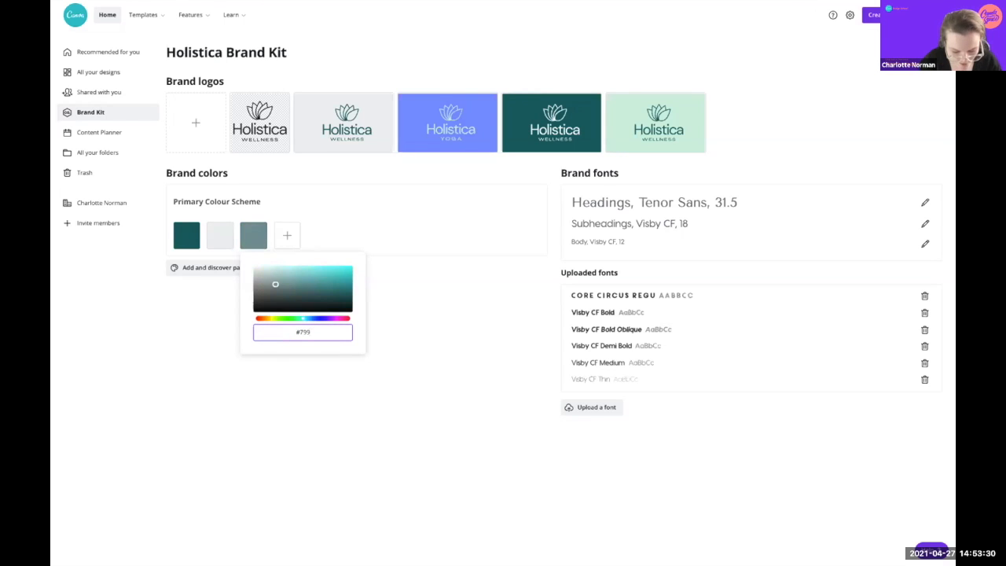
pyautogui.write('3FF')
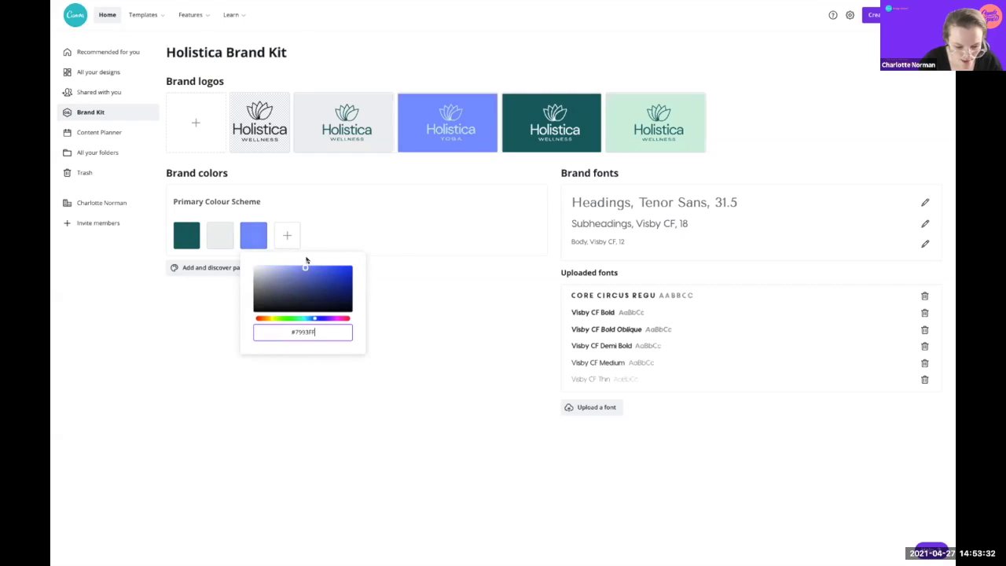
pyautogui.click(287, 235)
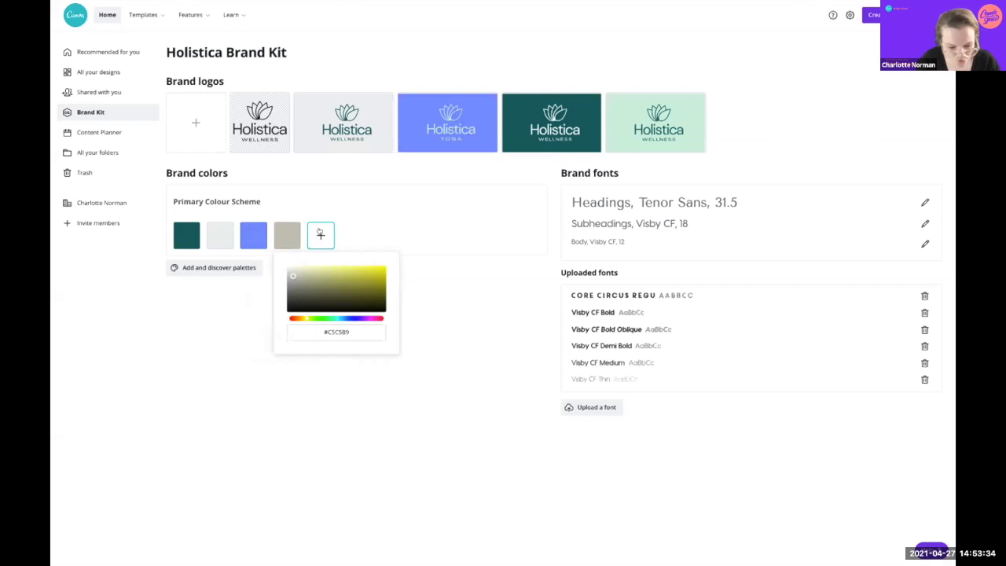
pyautogui.click(307, 329)
pyautogui.moveTo(364, 325); pyautogui.dragTo(313, 325)
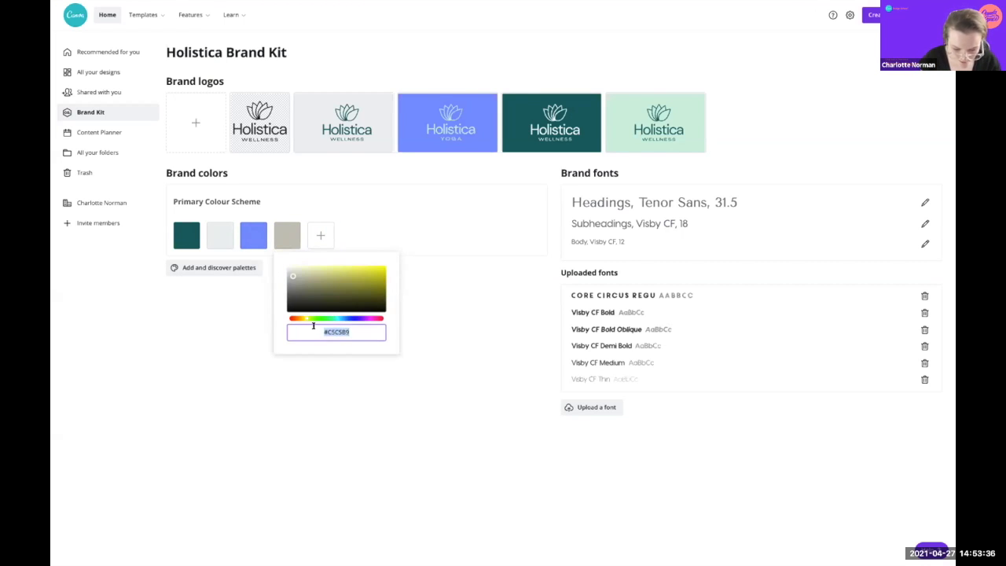
pyautogui.write('#CE')
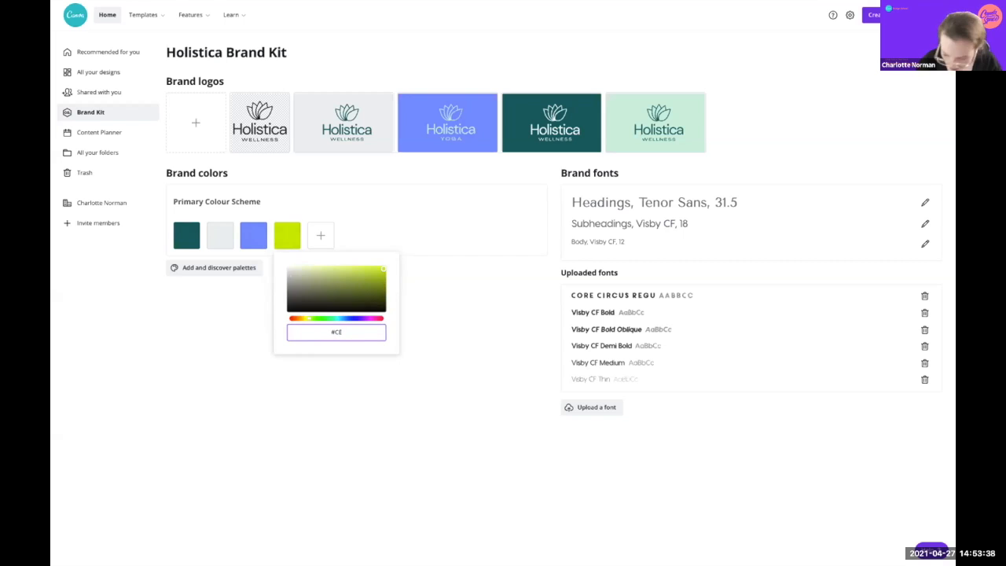
pyautogui.write('F')
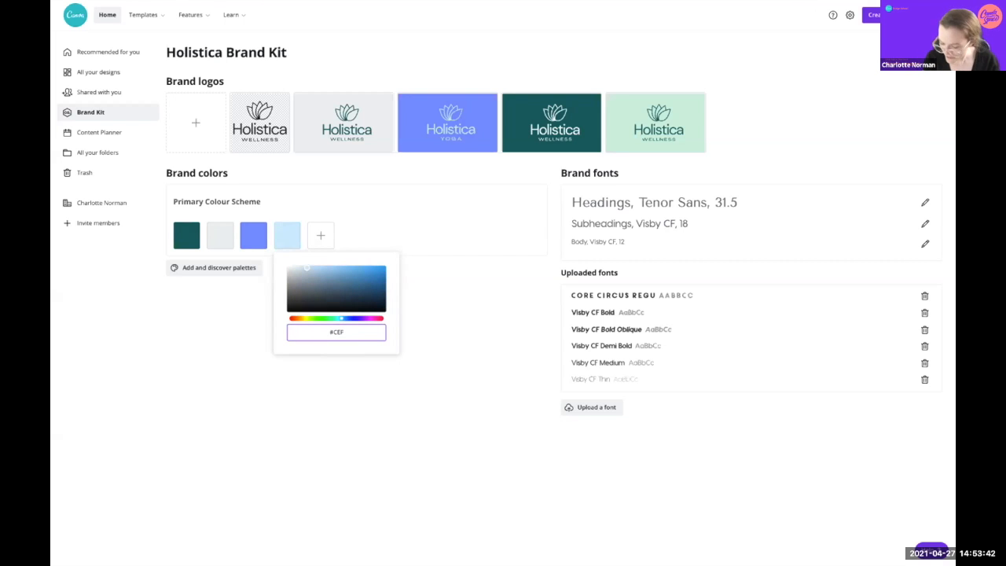
pyautogui.write('7E')
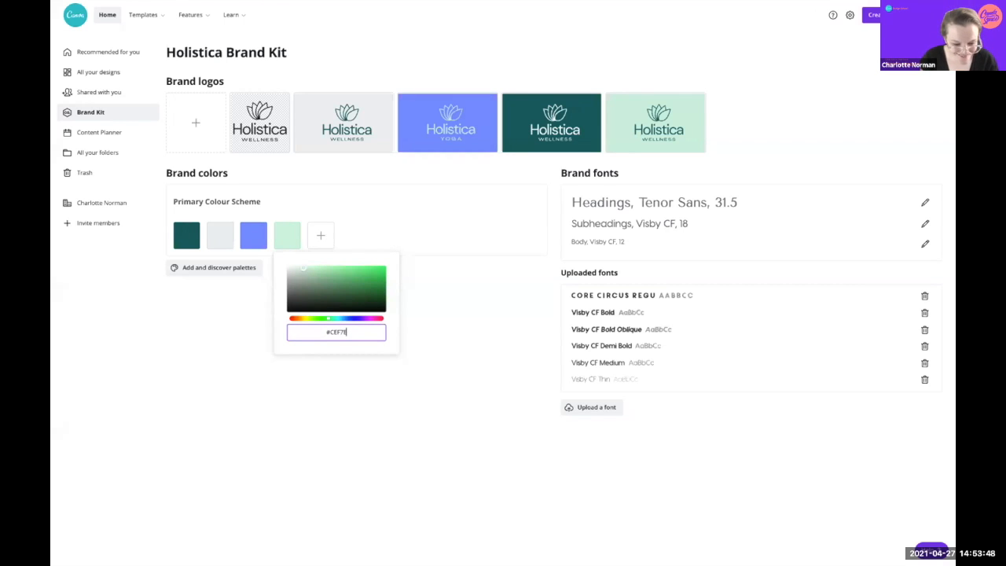
pyautogui.click(476, 402)
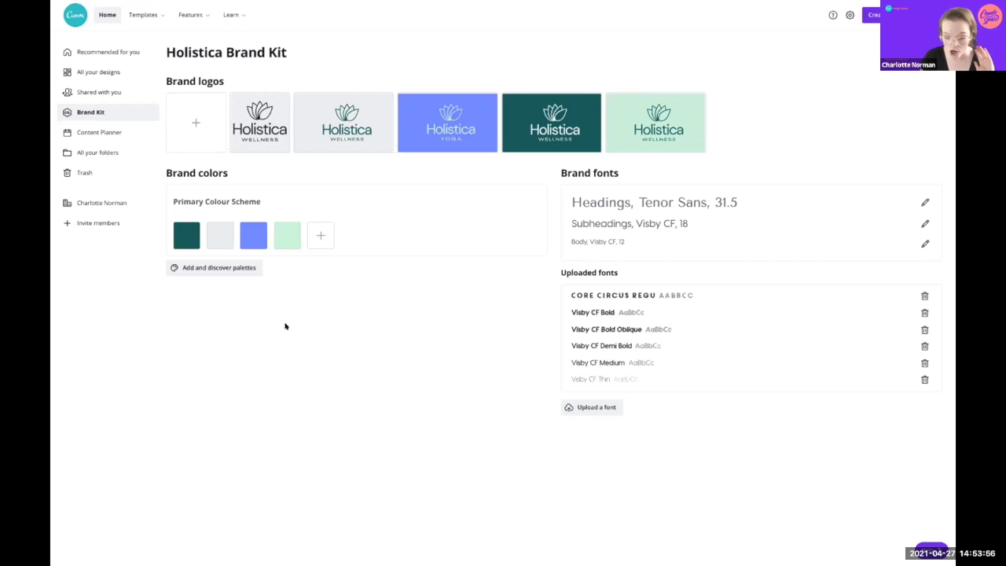
# Step: Browse the preset palettes list, scrolling past options like The Deep Blue and Wild Orchid
pyautogui.click(227, 268)
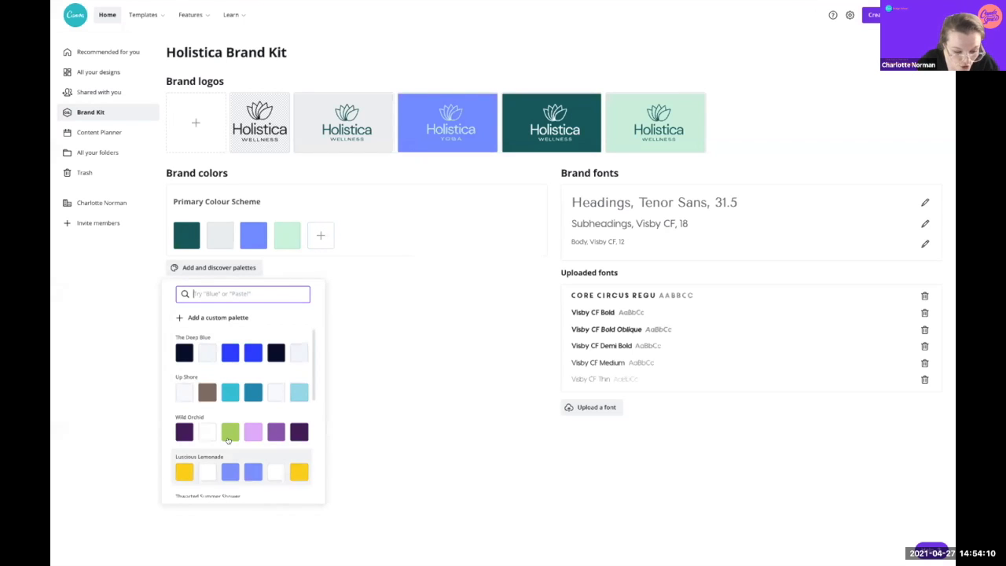
pyautogui.scroll(-6, 228, 440)
pyautogui.scroll(-8, 230, 448)
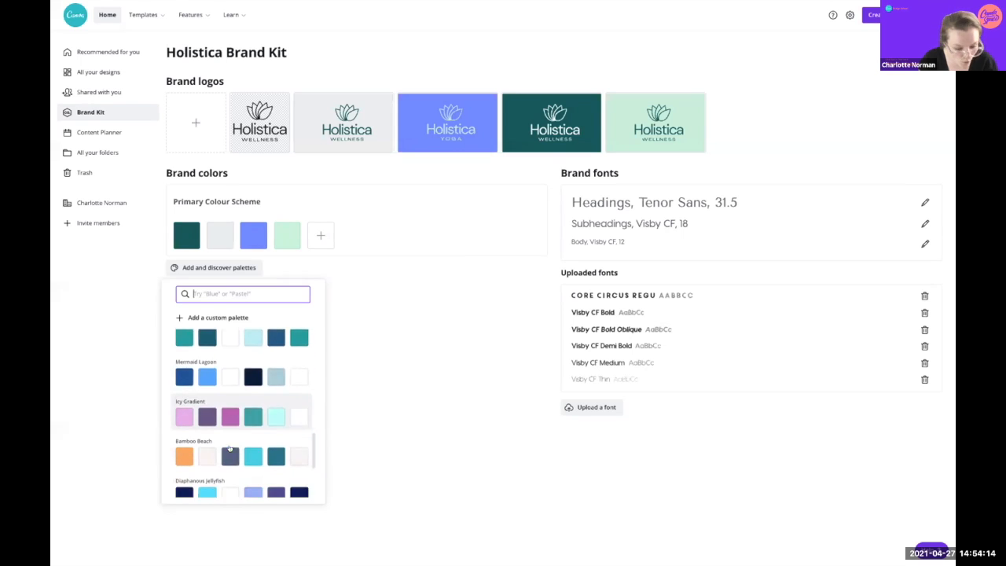
pyautogui.scroll(-2, 230, 448)
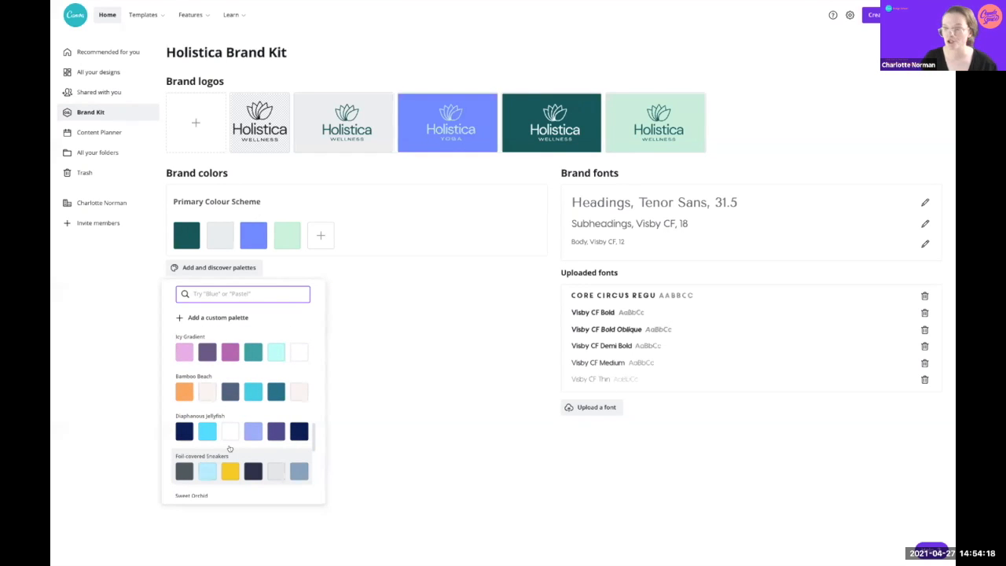
pyautogui.scroll(-5, 230, 448)
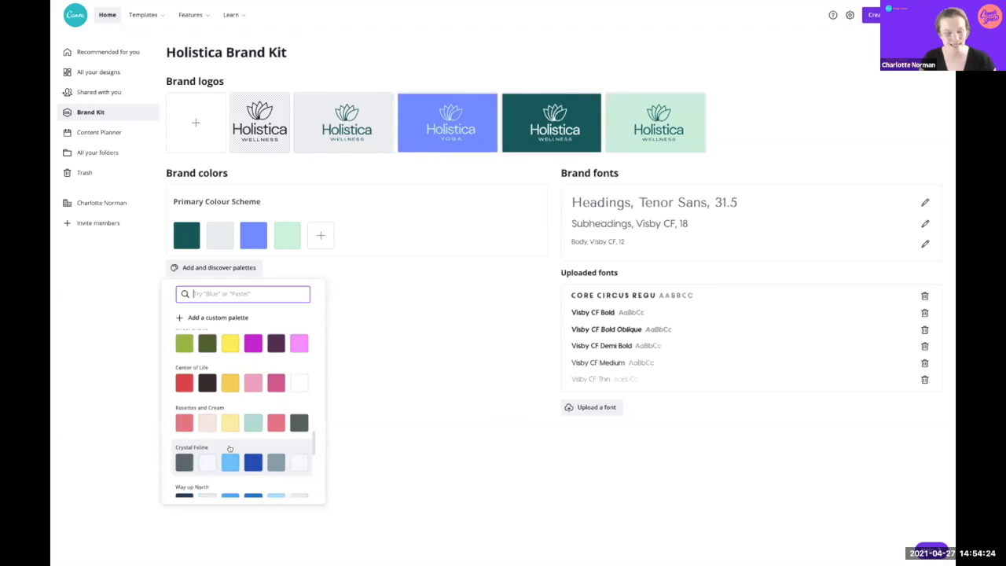
pyautogui.scroll(-10, 230, 448)
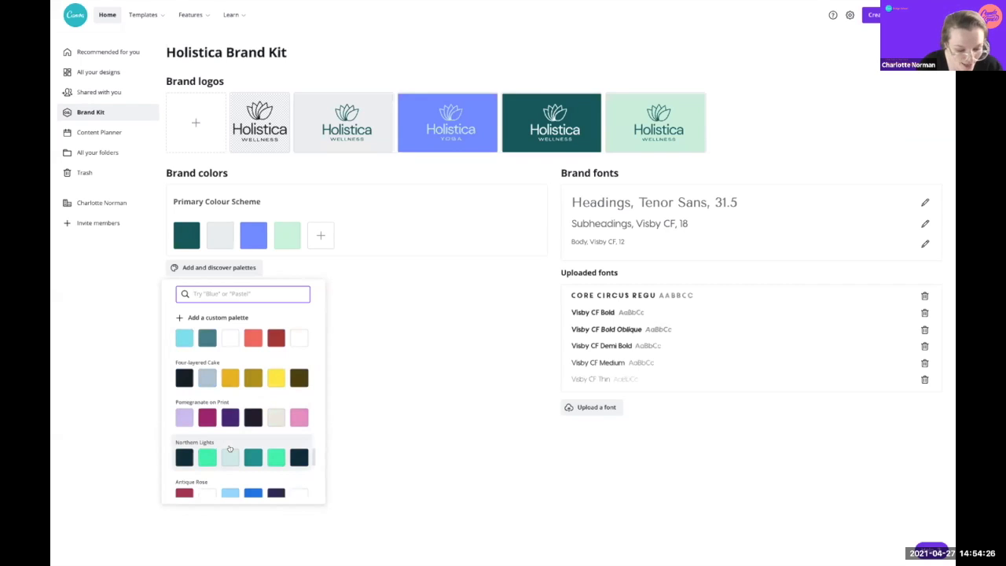
pyautogui.scroll(-10, 229, 448)
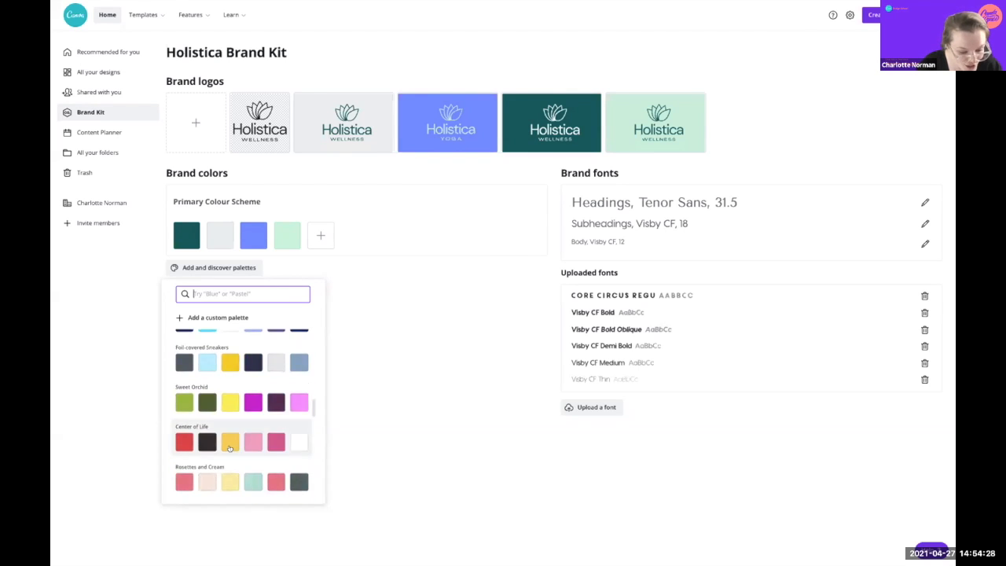
pyautogui.scroll(10, 230, 448)
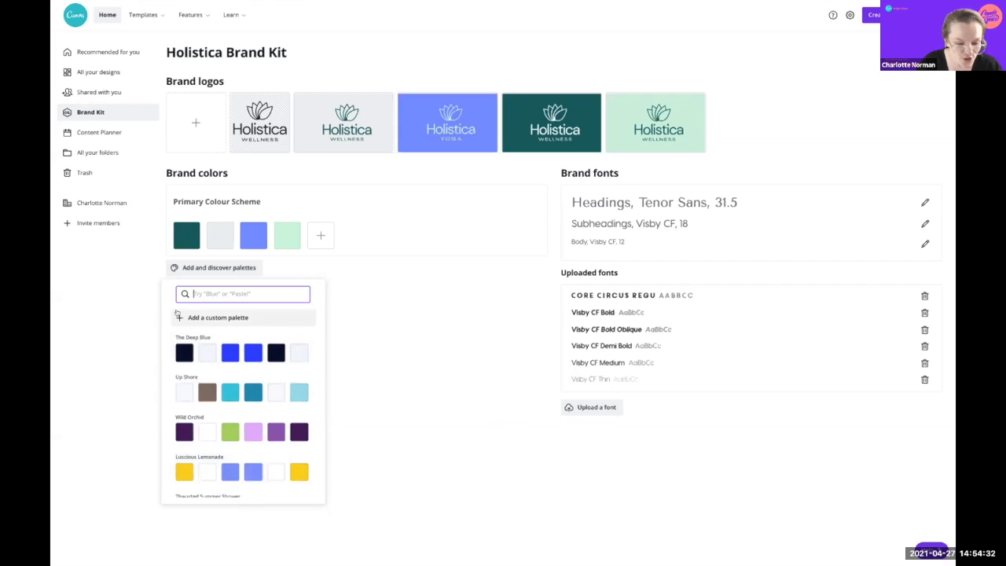
# Step: Create a custom palette named 'Campaign Colour Scheme' with a dark teal swatch
pyautogui.click(178, 315)
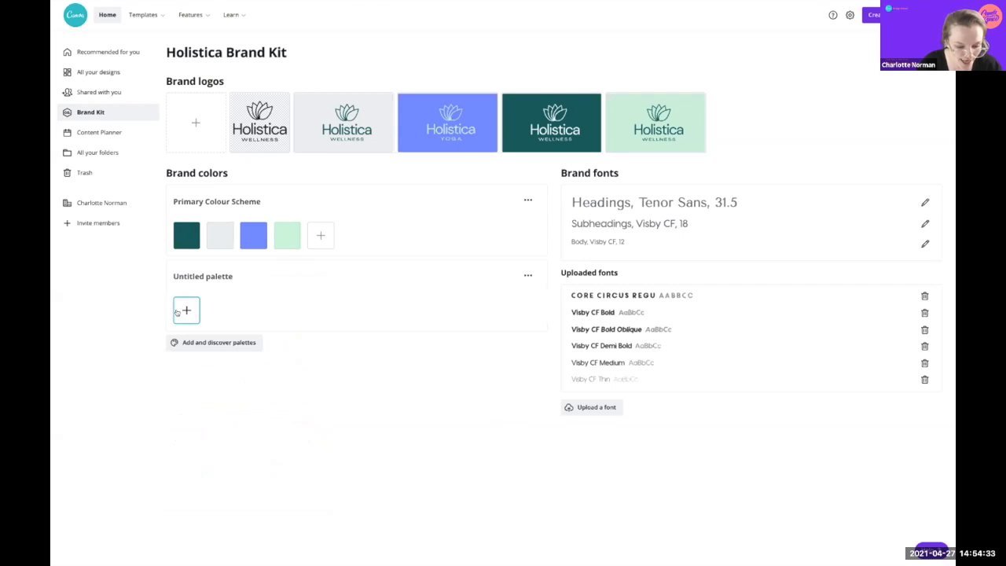
pyautogui.click(212, 271)
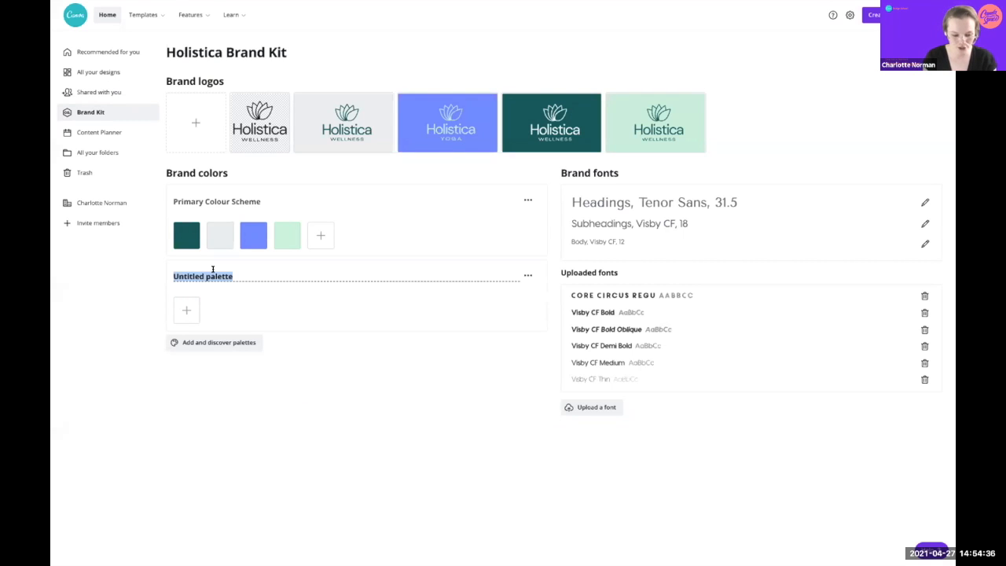
pyautogui.write('Campaign ')
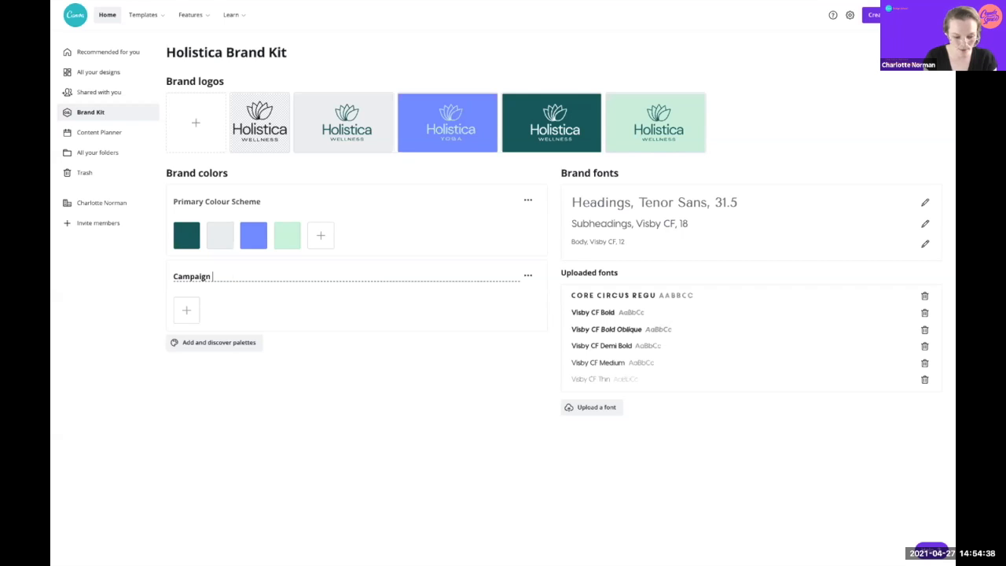
pyautogui.write('Colou')
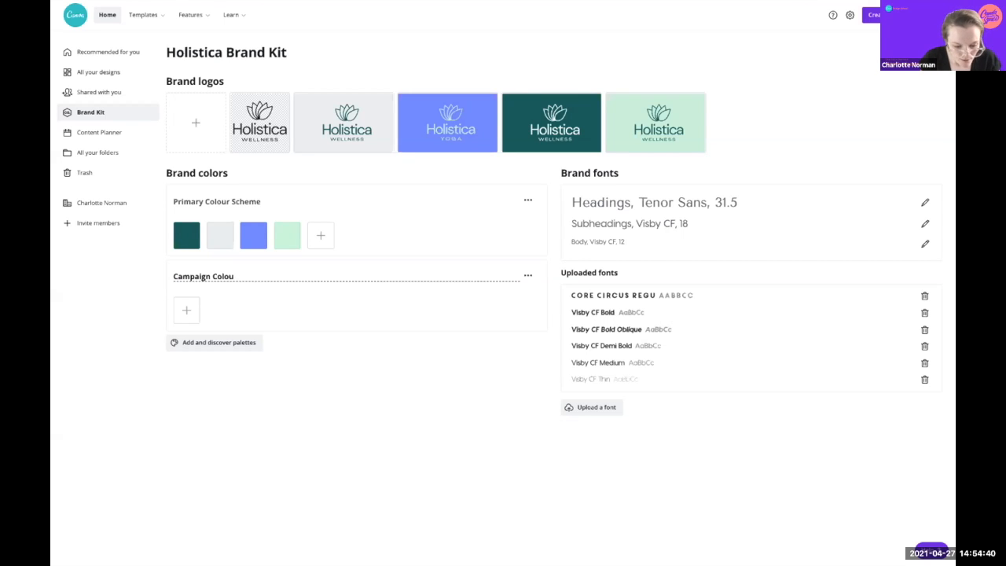
pyautogui.write('r Scheme')
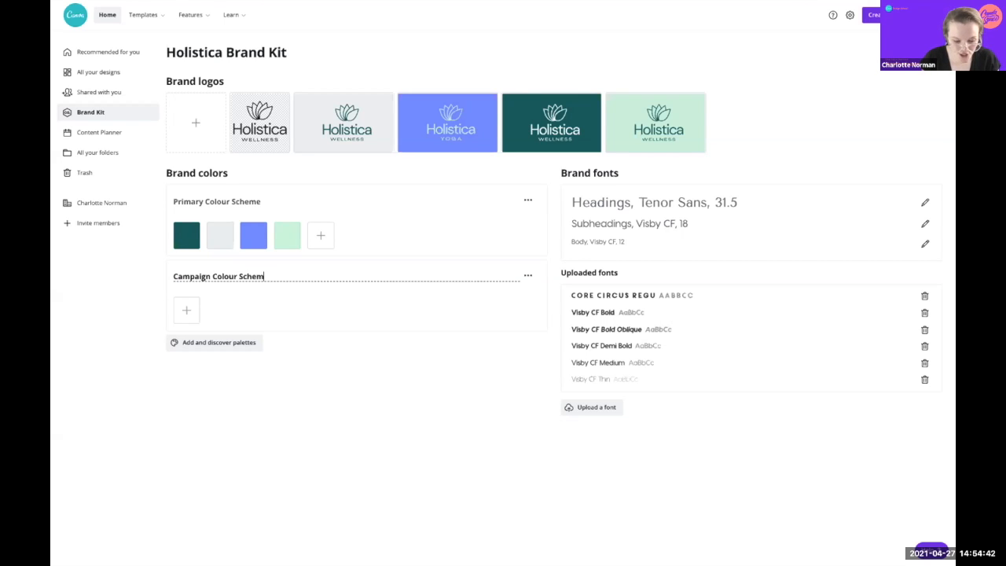
pyautogui.press('Return')
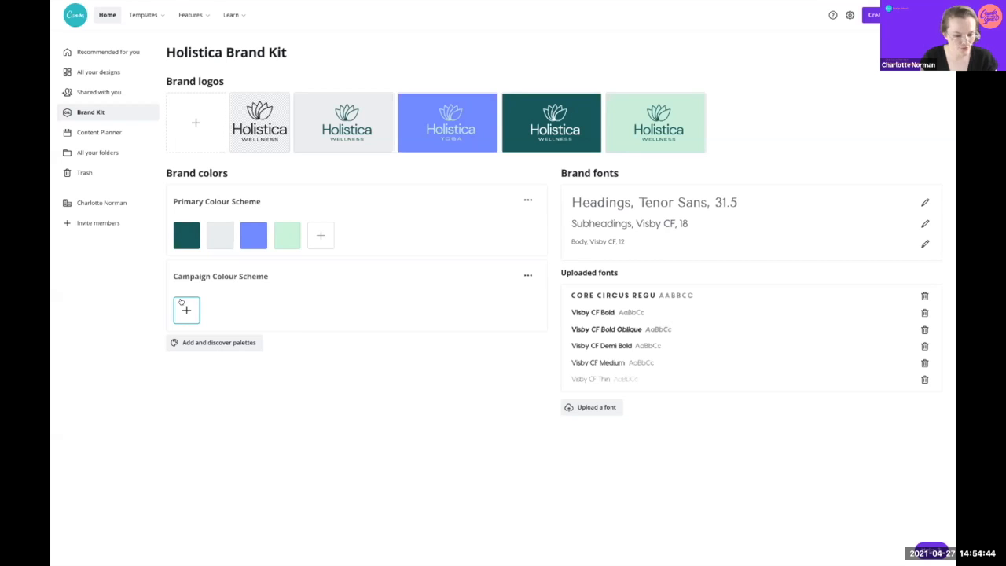
pyautogui.click(183, 305)
pyautogui.click(247, 299)
# Step: Add the preset Luscious Lemonade palette to the brand colours
pyautogui.click(239, 343)
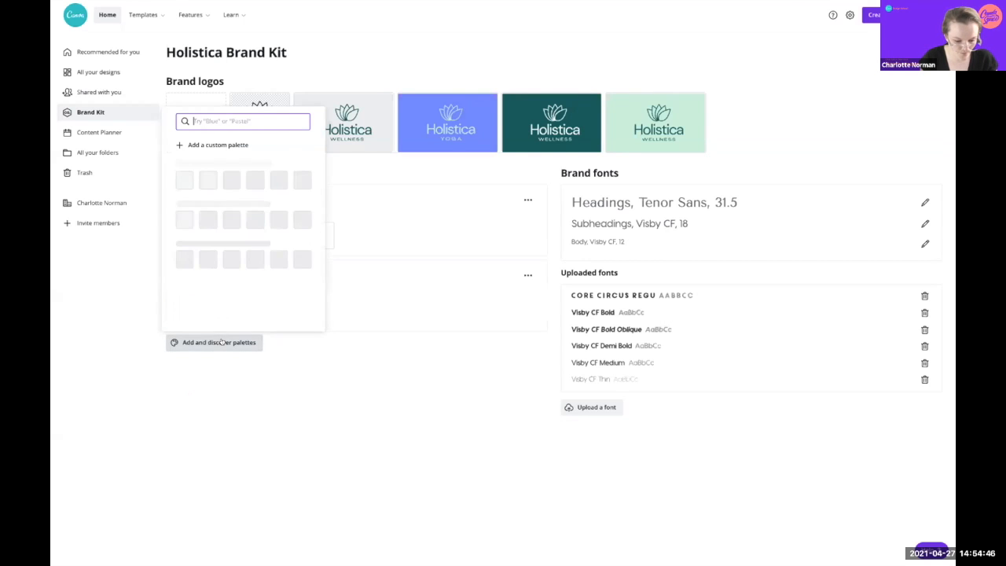
pyautogui.scroll(-2, 252, 251)
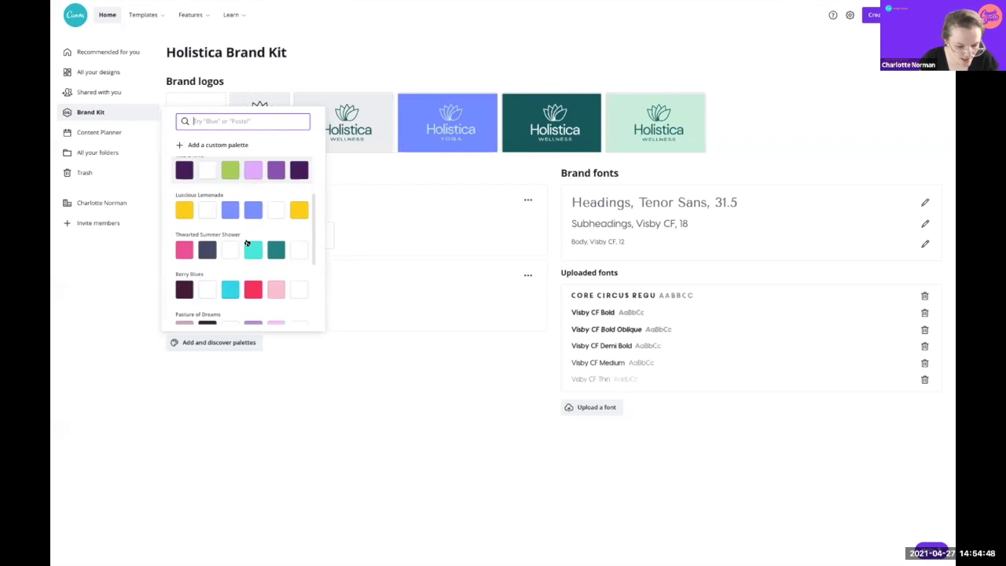
pyautogui.click(252, 209)
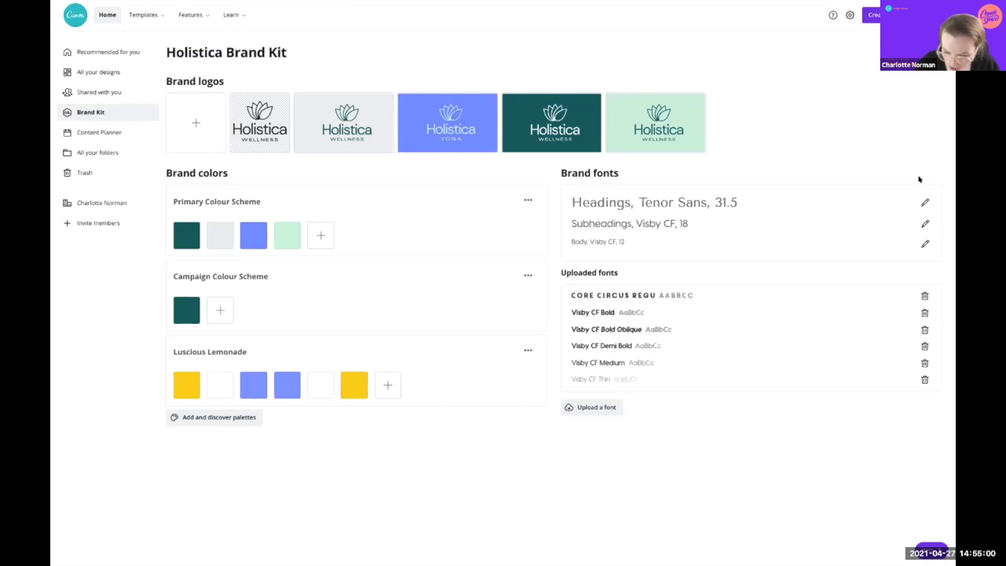
# Step: Set the Headings brand font to DM Sans at size 72
pyautogui.click(925, 202)
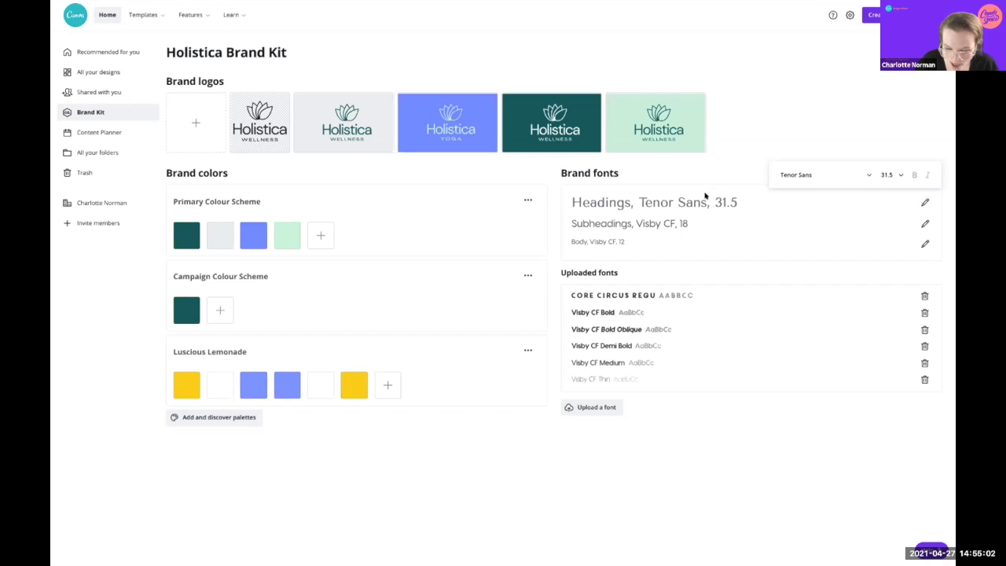
pyautogui.click(668, 223)
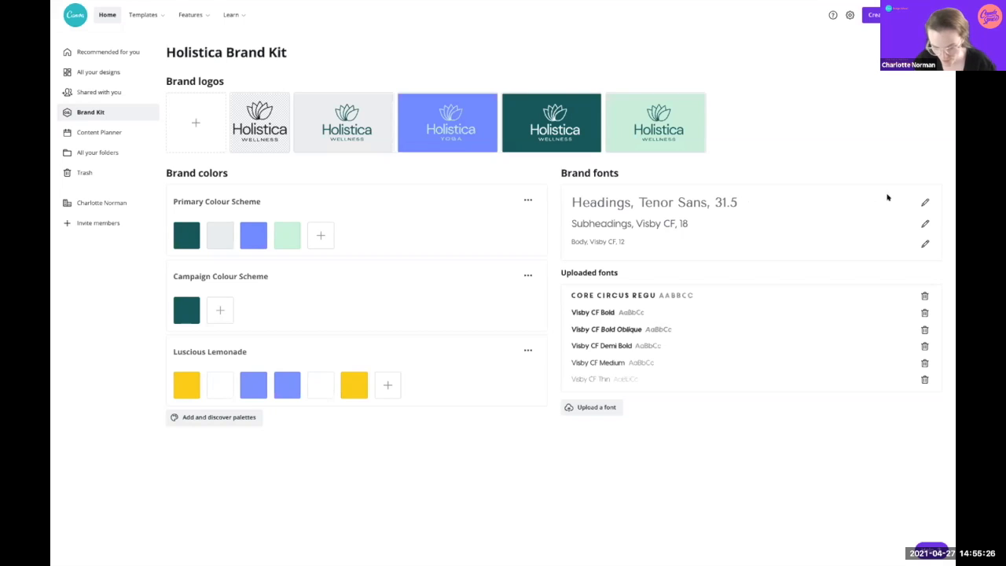
pyautogui.click(925, 201)
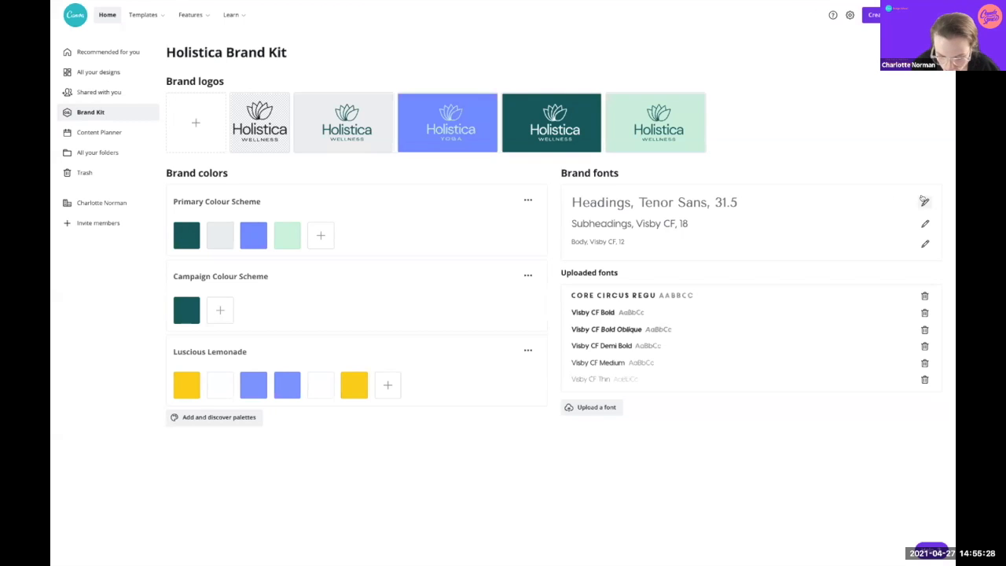
pyautogui.click(798, 174)
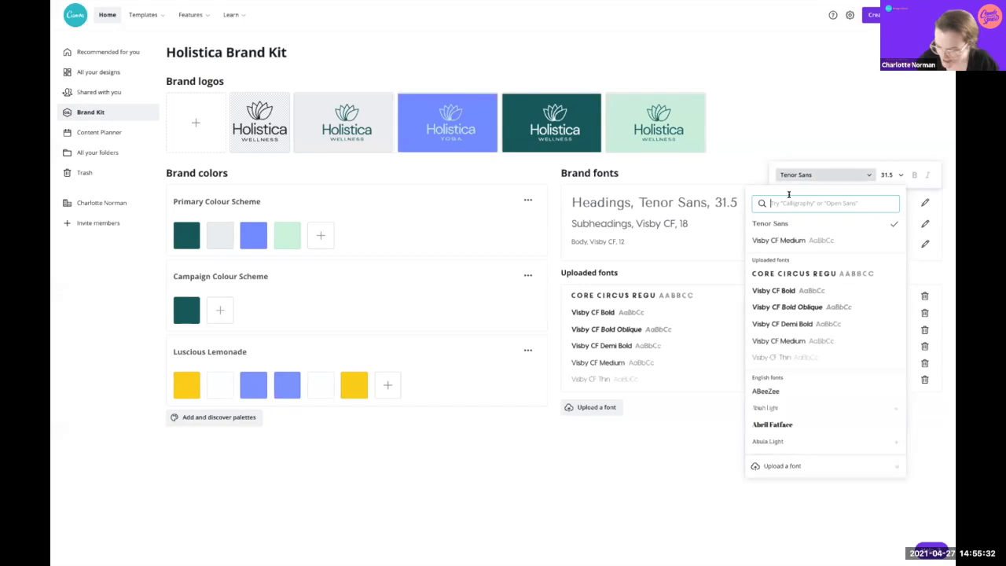
pyautogui.write('DM sans')
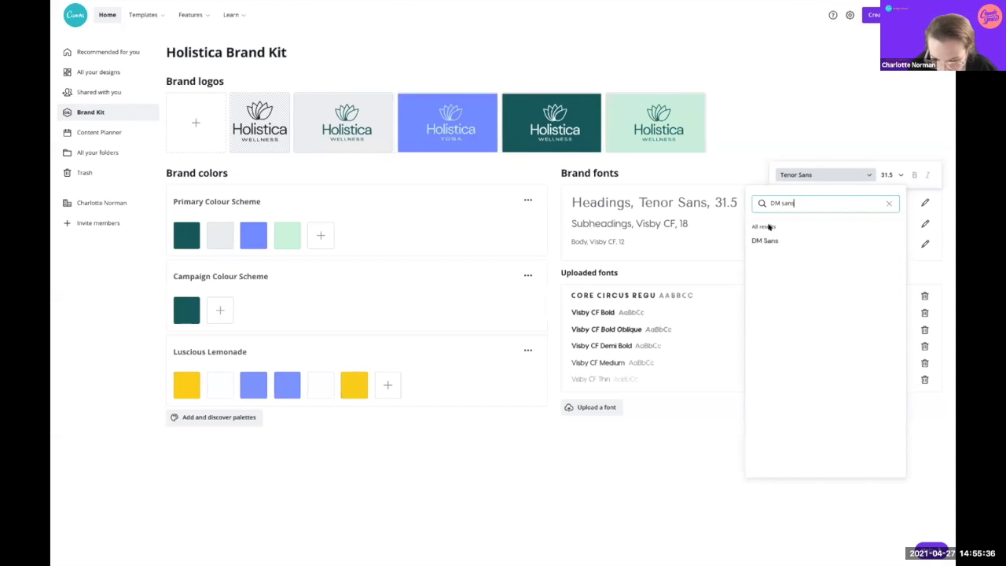
pyautogui.click(761, 239)
pyautogui.click(888, 173)
pyautogui.click(892, 172)
pyautogui.click(893, 171)
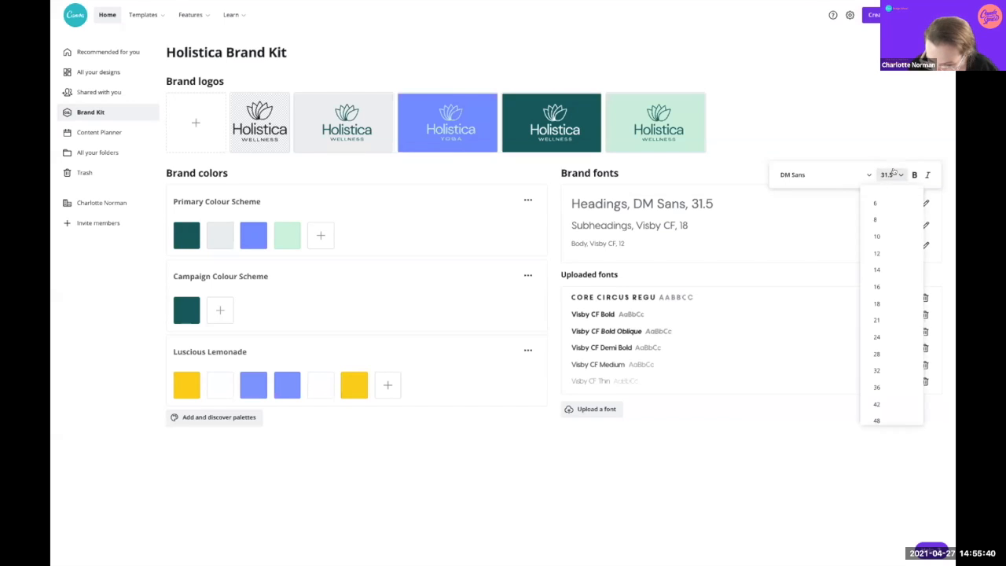
pyautogui.scroll(-3, 877, 338)
pyautogui.click(877, 305)
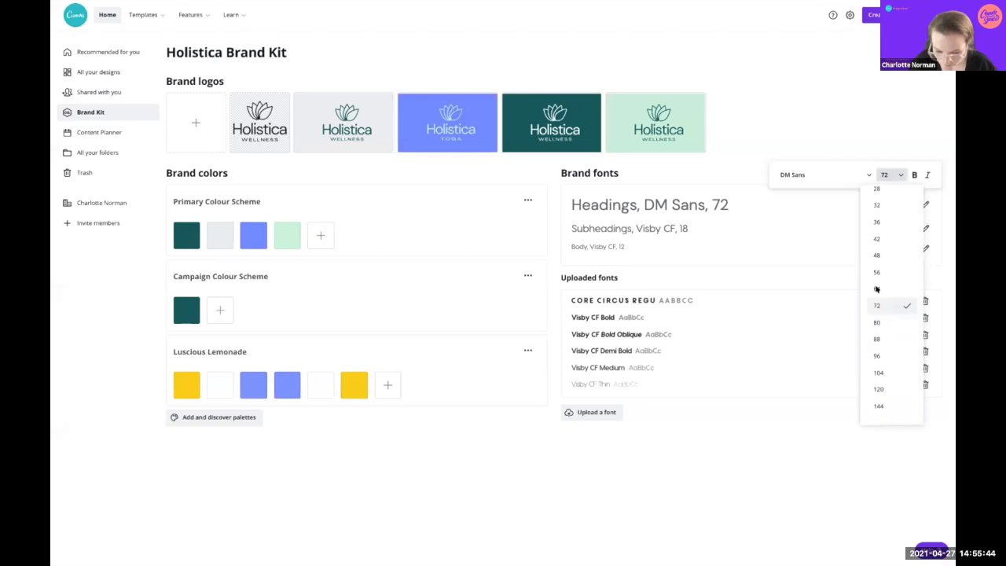
pyautogui.click(791, 99)
# Step: Set the Subheadings brand font to Agrandir at size 28
pyautogui.click(925, 229)
pyautogui.click(815, 202)
pyautogui.press('BackSpace')
pyautogui.press('BackSpace')
pyautogui.press('BackSpace')
pyautogui.press('BackSpace')
pyautogui.press('BackSpace')
pyautogui.press('BackSpace')
pyautogui.press('BackSpace')
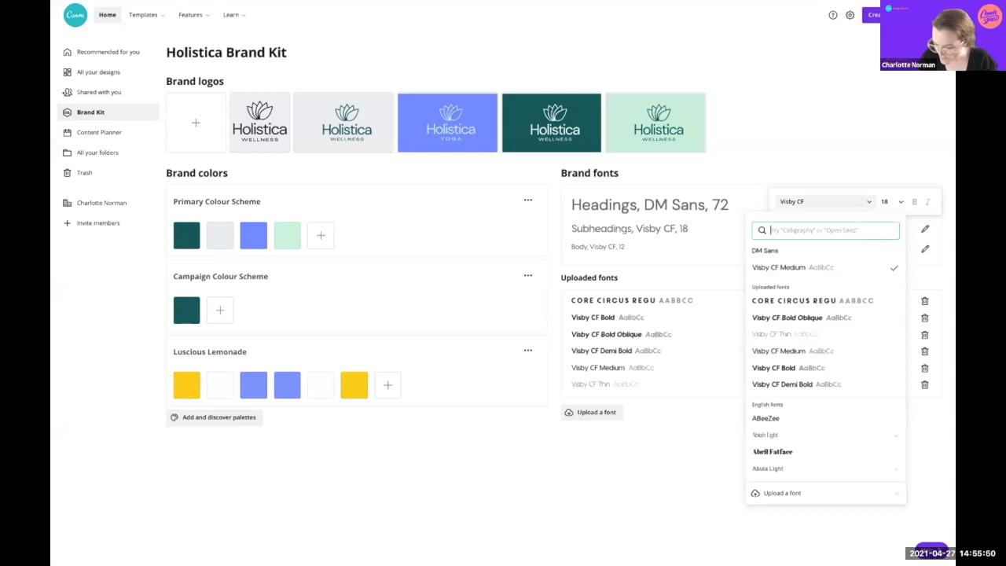
pyautogui.write('Ag')
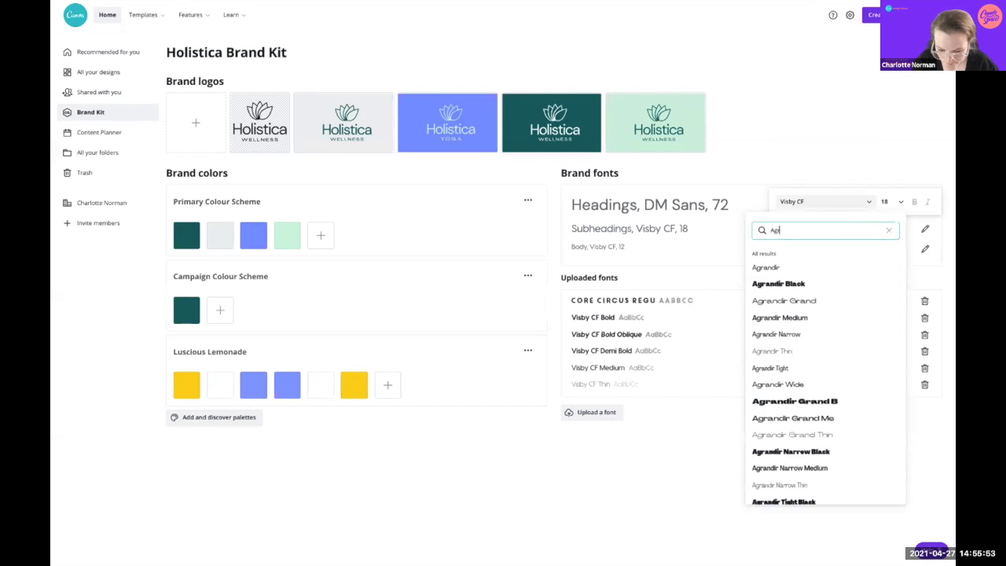
pyautogui.click(786, 267)
pyautogui.click(900, 199)
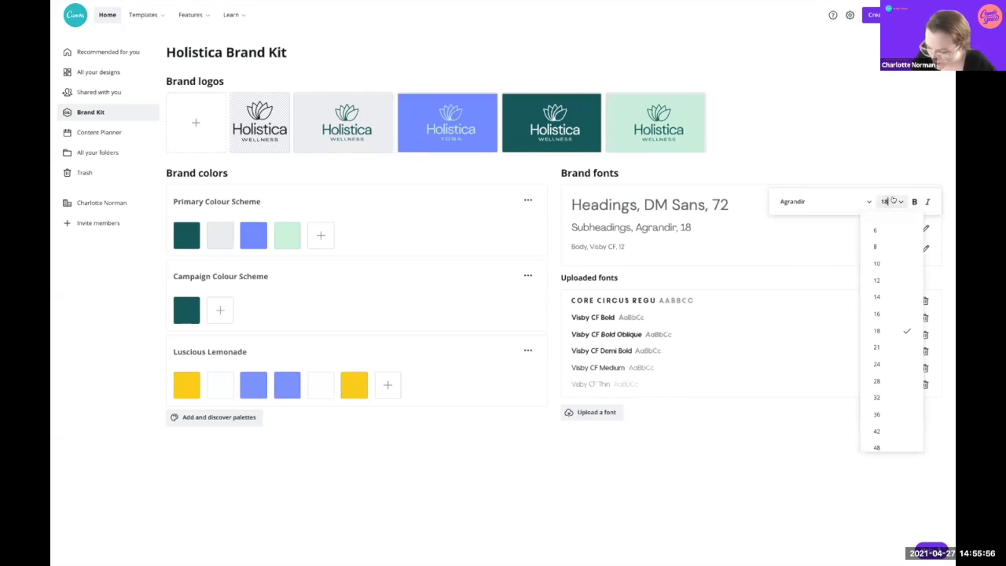
pyautogui.click(889, 381)
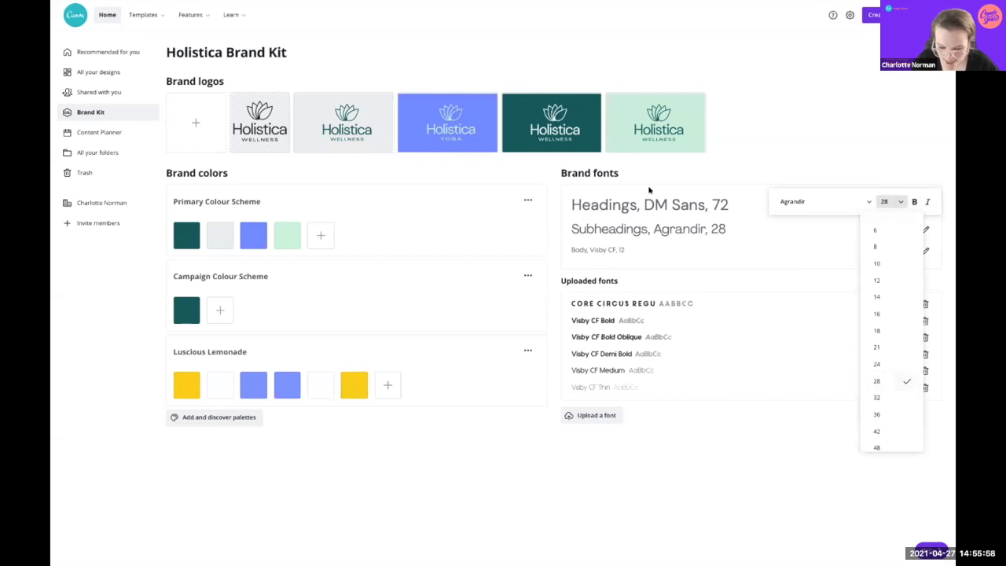
pyautogui.click(925, 251)
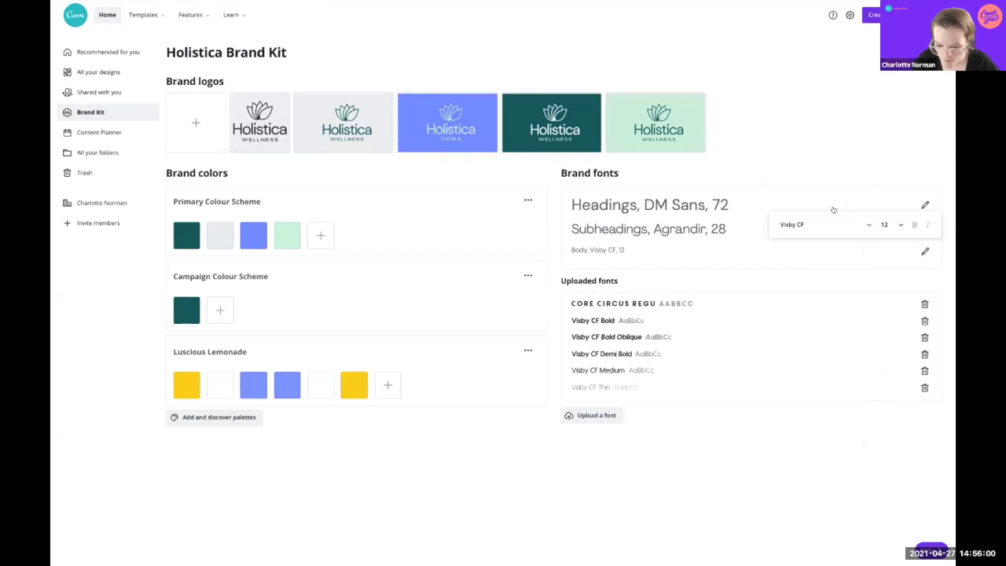
# Step: Change the Body font from Visby CF 12 to DM Sans with a custom size of 14
pyautogui.click(853, 222)
pyautogui.write('Agr')
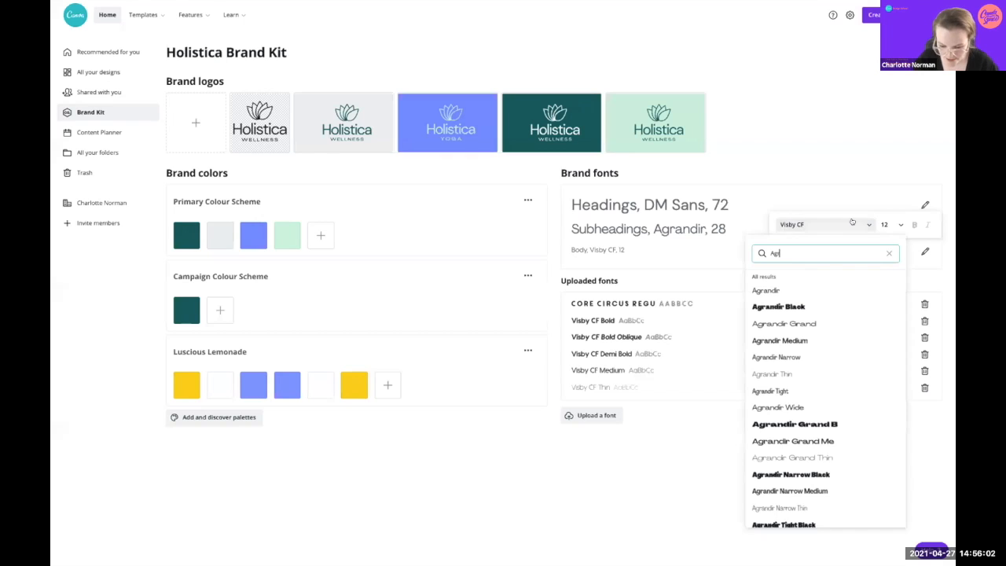
pyautogui.press('BackSpace')
pyautogui.press('BackSpace')
pyautogui.press('BackSpace')
pyautogui.write('DM Sans')
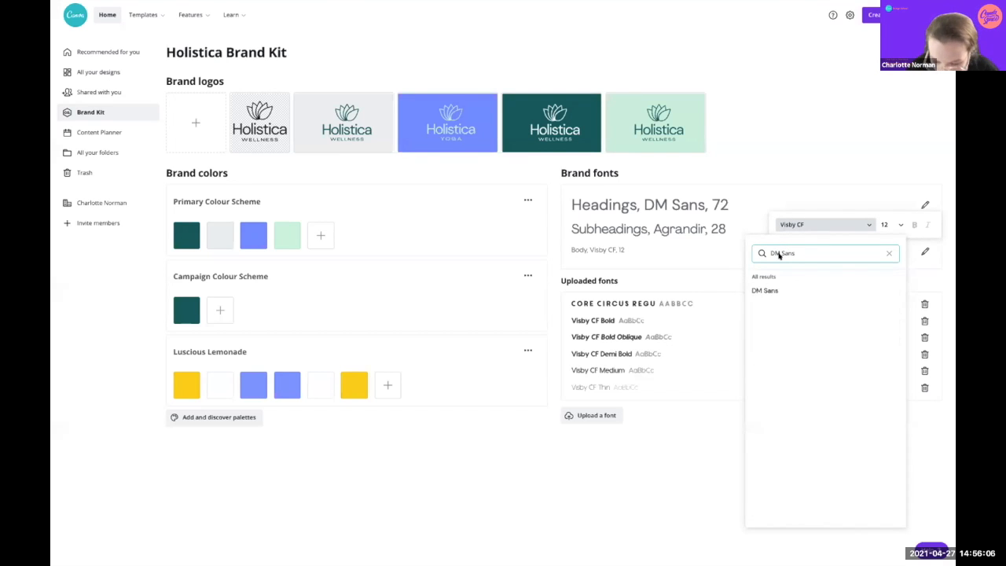
pyautogui.click(780, 290)
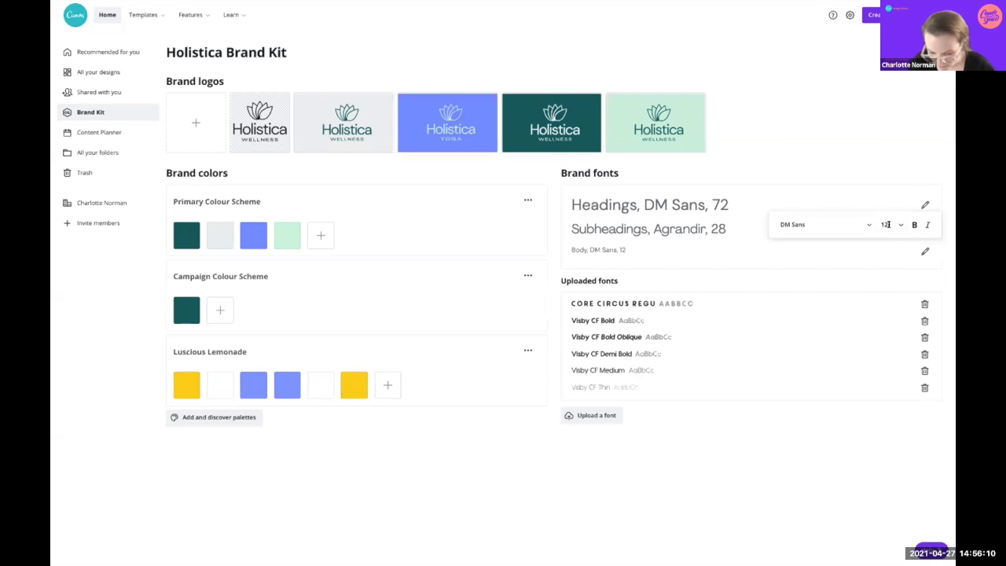
pyautogui.click(888, 224)
pyautogui.scroll(-1, 875, 422)
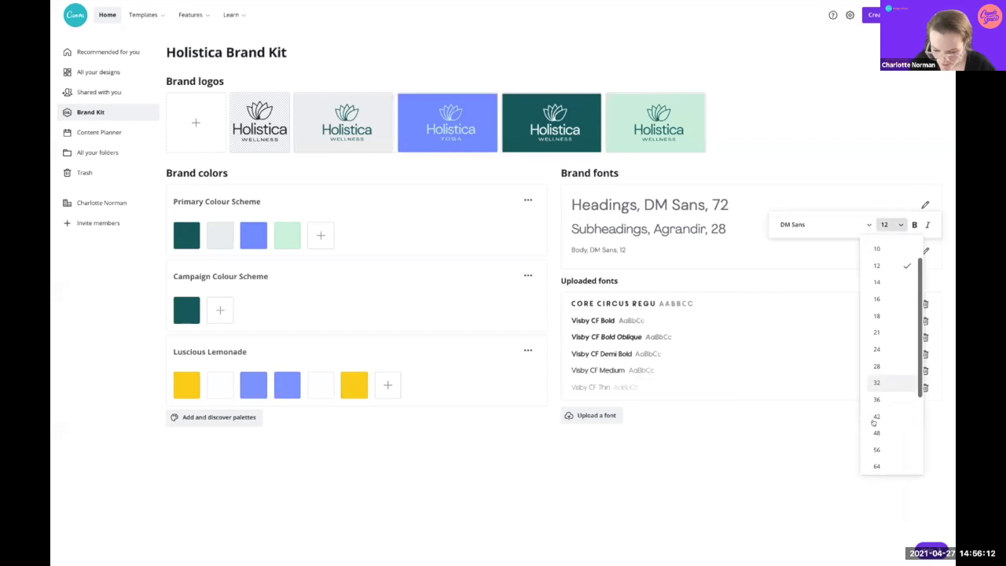
pyautogui.click(881, 382)
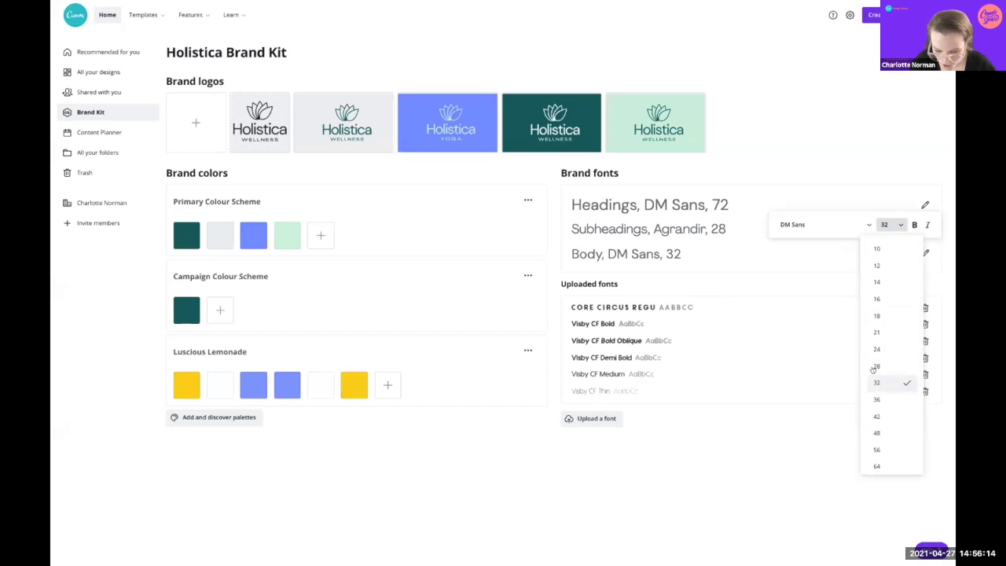
pyautogui.scroll(1, 884, 294)
pyautogui.click(884, 224)
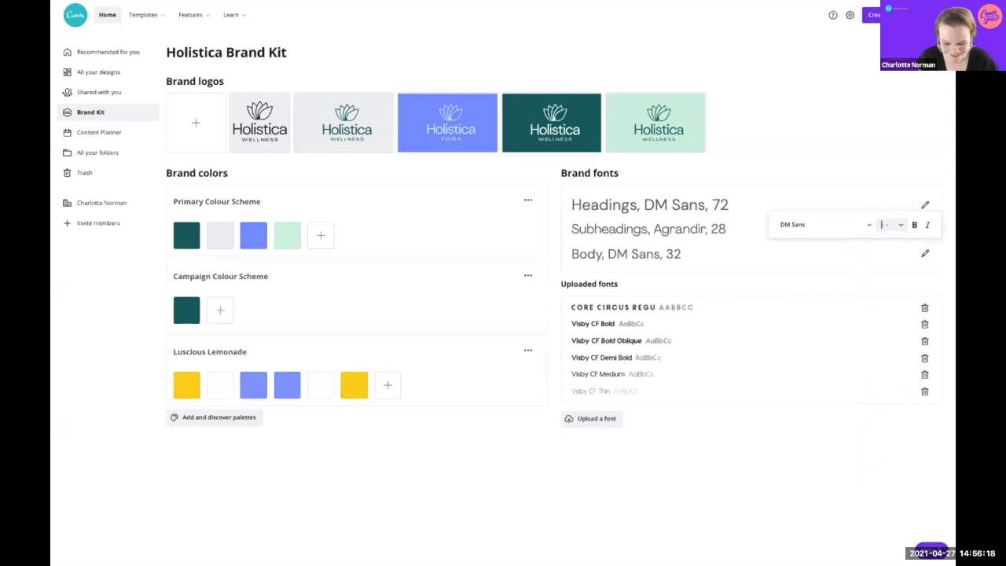
pyautogui.write('14')
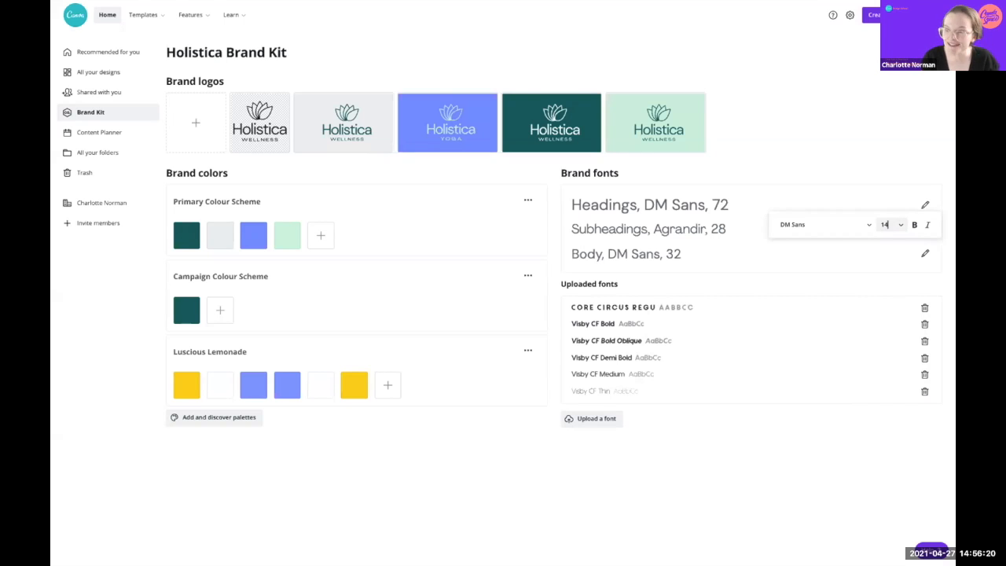
pyautogui.press('Return')
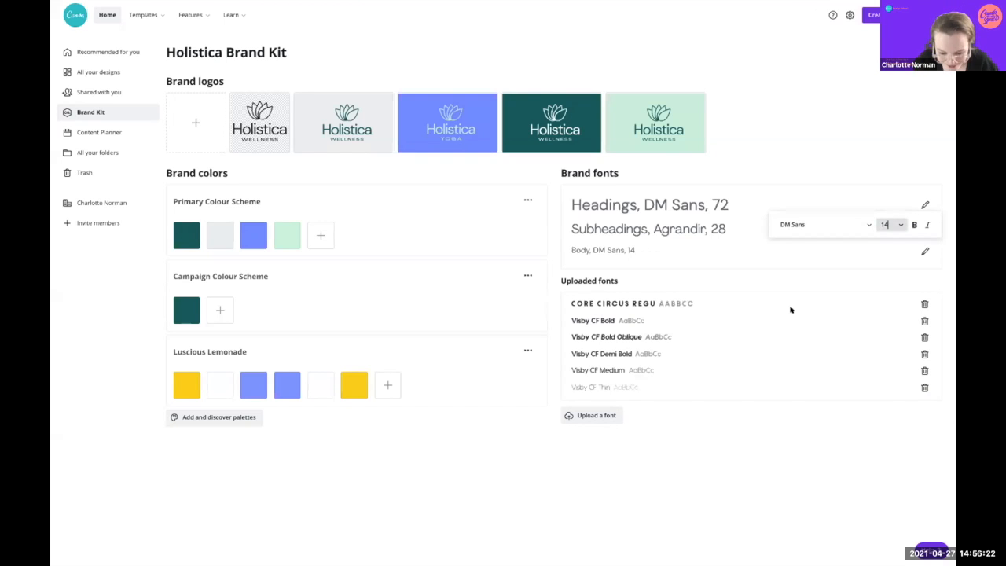
pyautogui.click(836, 135)
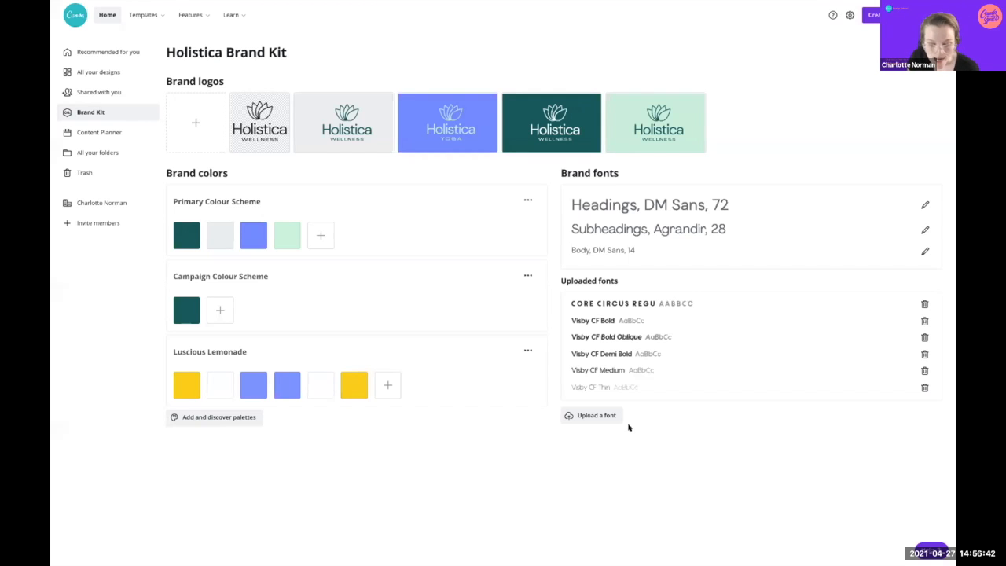
pyautogui.click(580, 411)
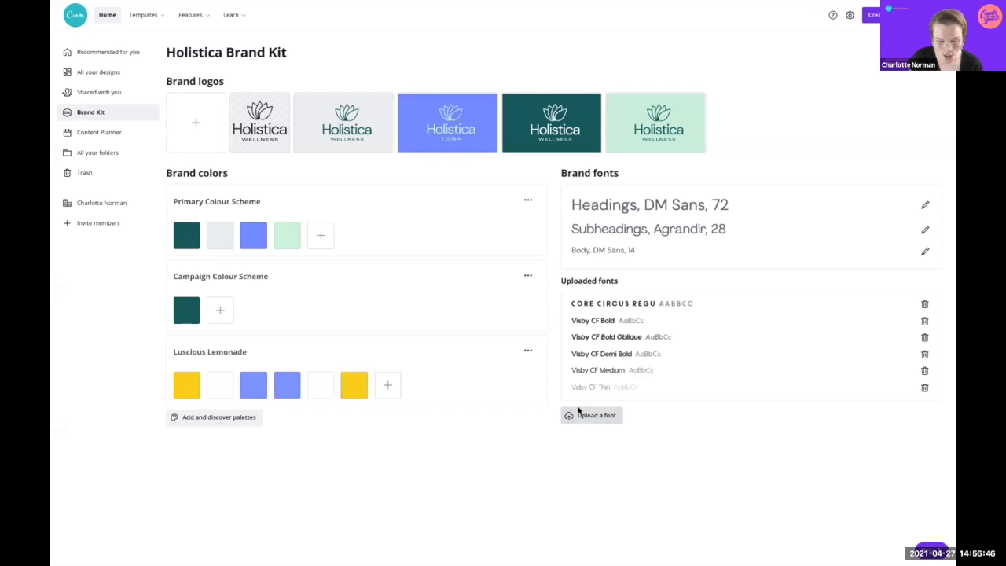
pyautogui.click(654, 405)
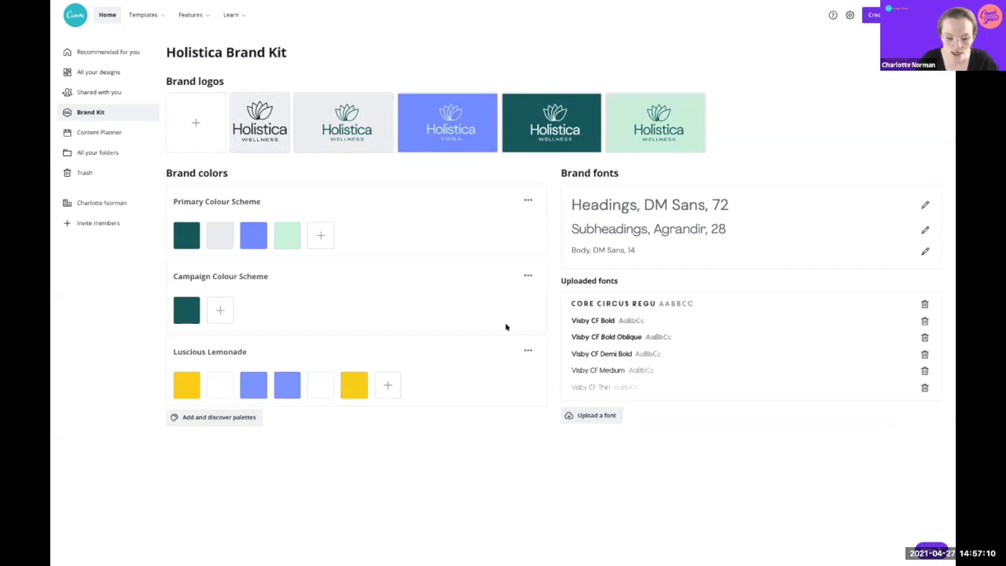
# Step: Exit the slideshow and return to the Pro Space WorkBook editor at its title slide
pyautogui.hotkey('ctrl', 'Left')
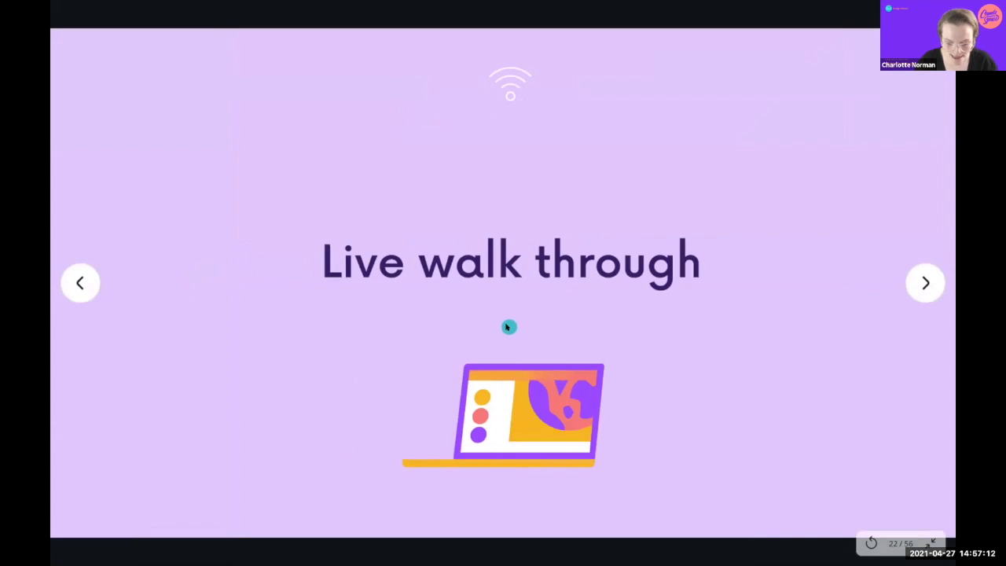
pyautogui.hotkey('ctrl', 'Right')
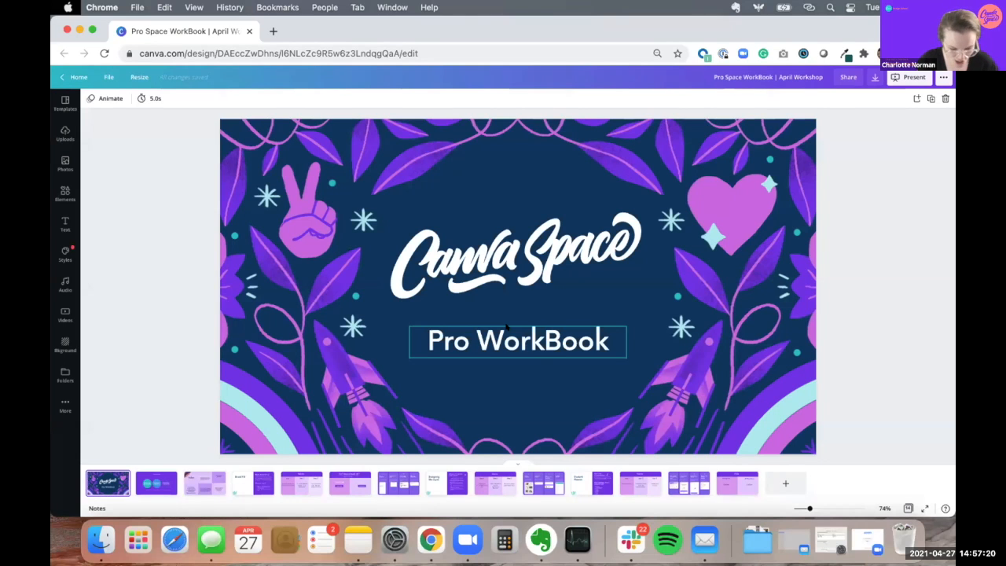
# Step: Step through the Today, Brand Kit and Activity pages, then present Live walk through with a 04:00 timer
pyautogui.click(206, 482)
pyautogui.press('Right')
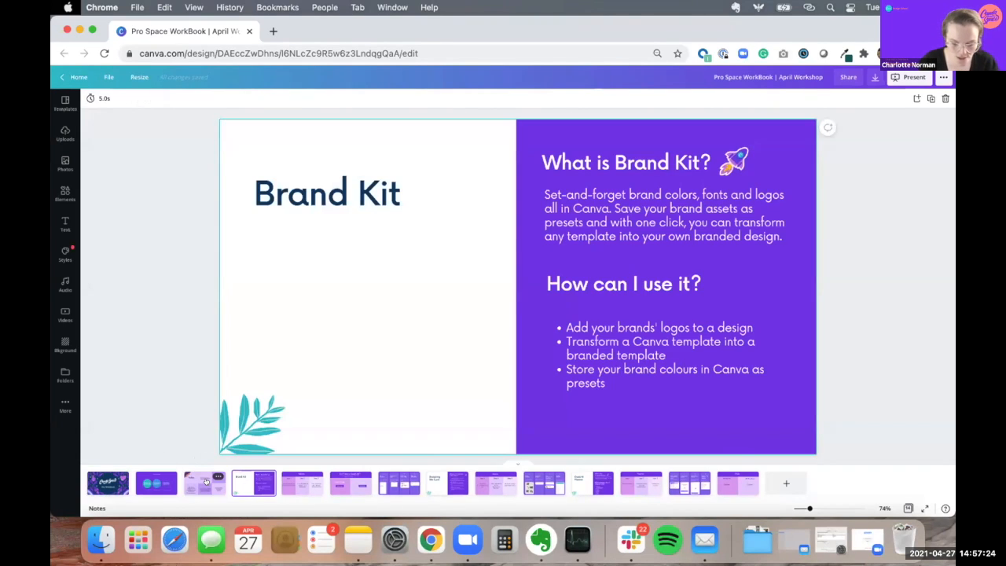
pyautogui.press('Right')
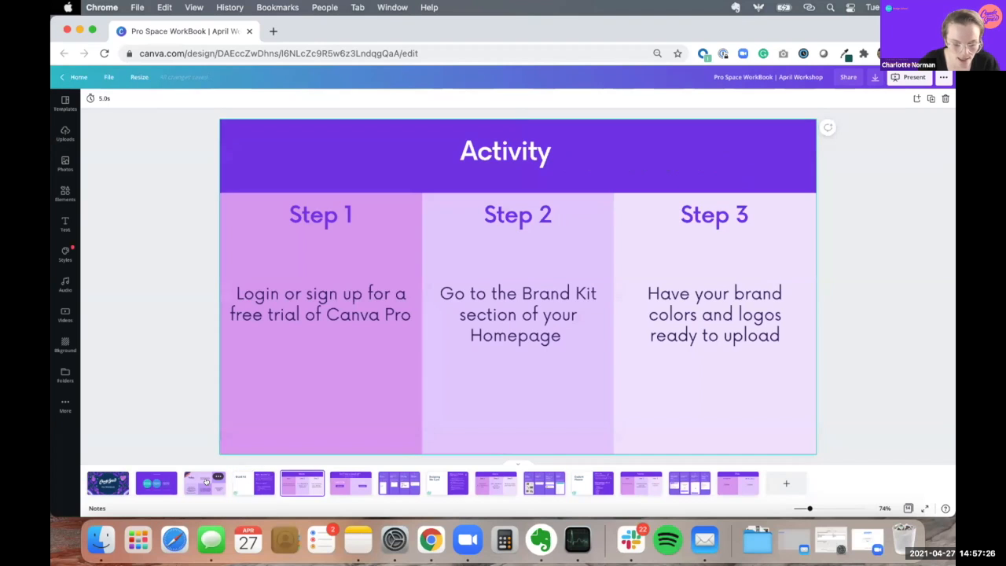
pyautogui.press('Right')
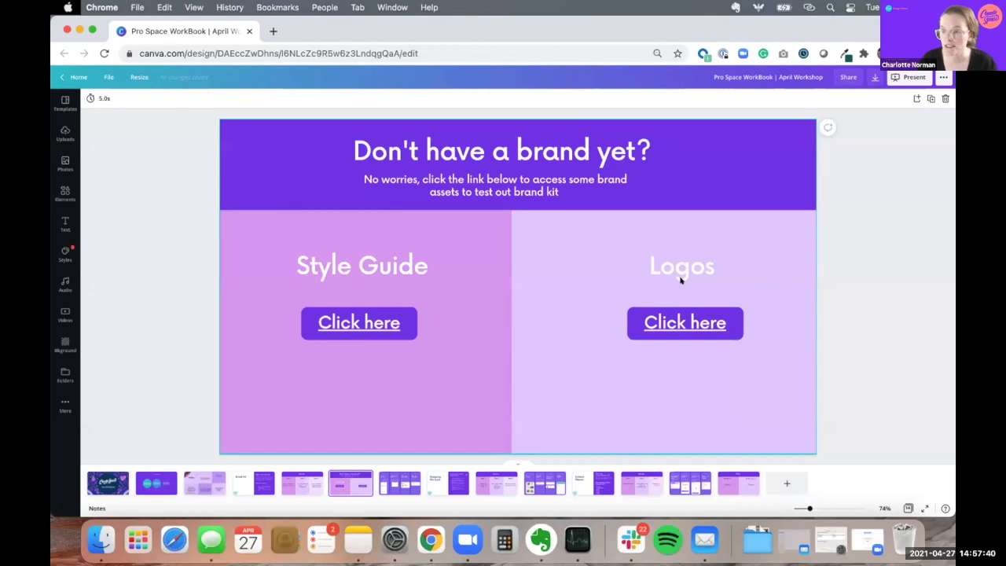
pyautogui.click(391, 486)
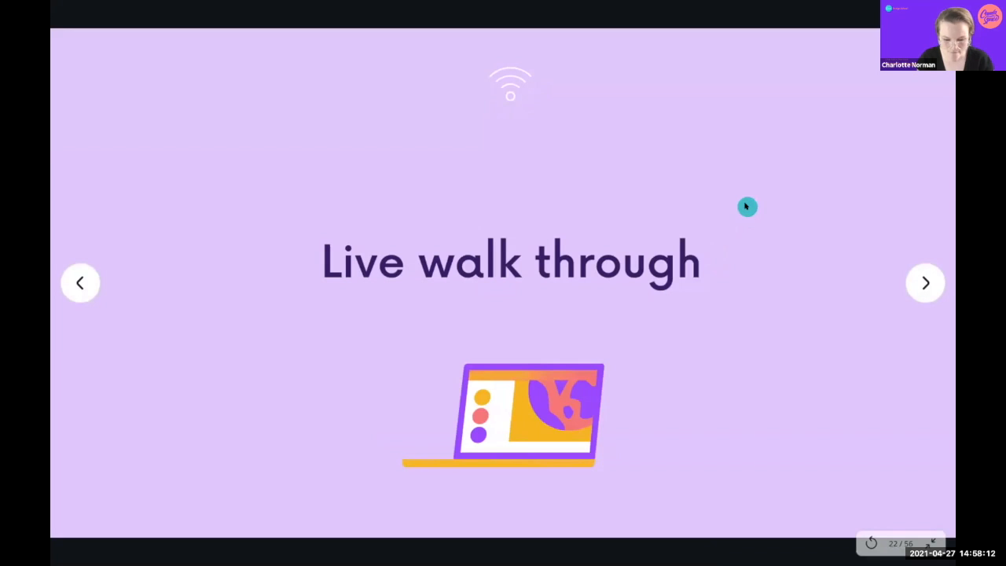
pyautogui.press('4')
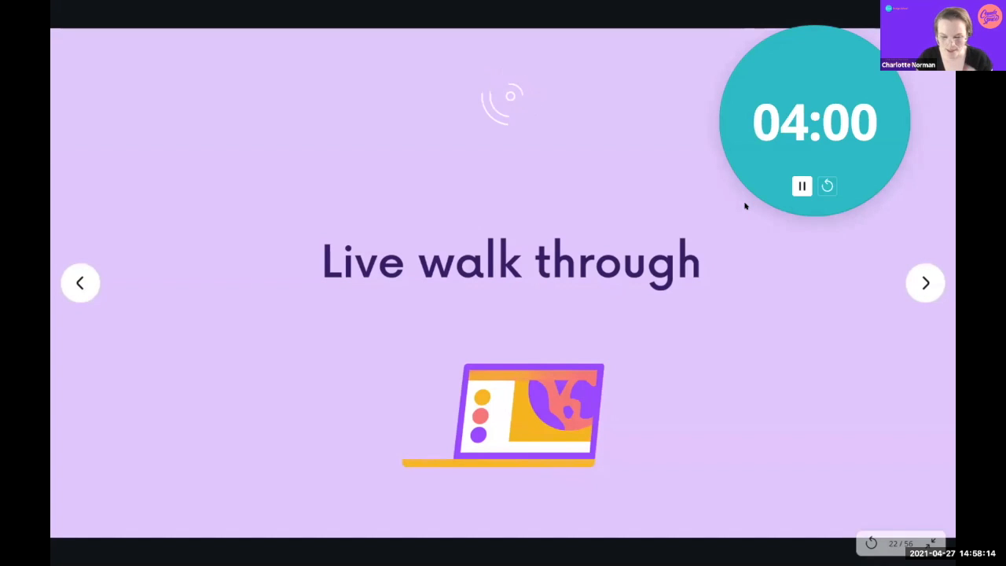
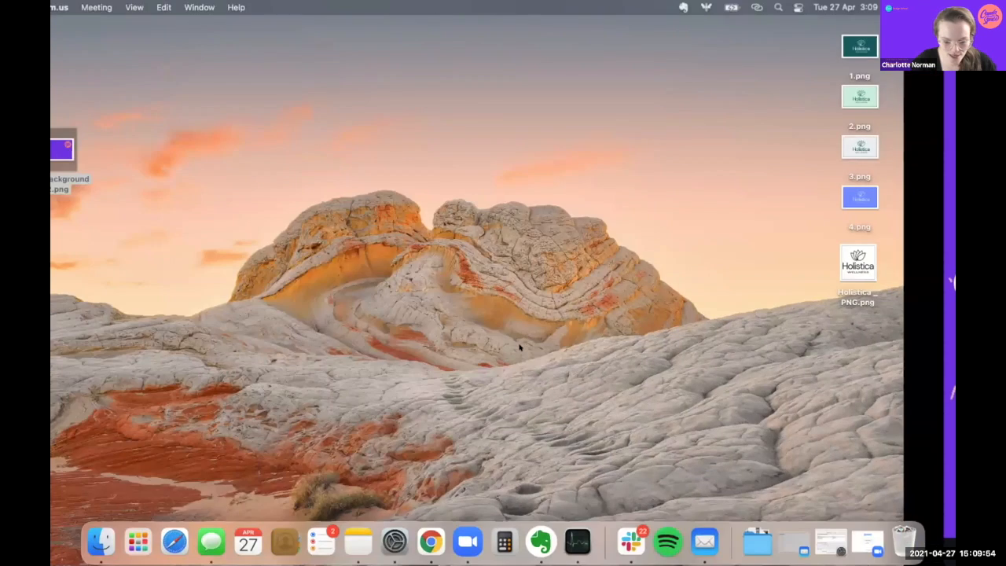
pyautogui.hotkey('ctrl', 'Right')
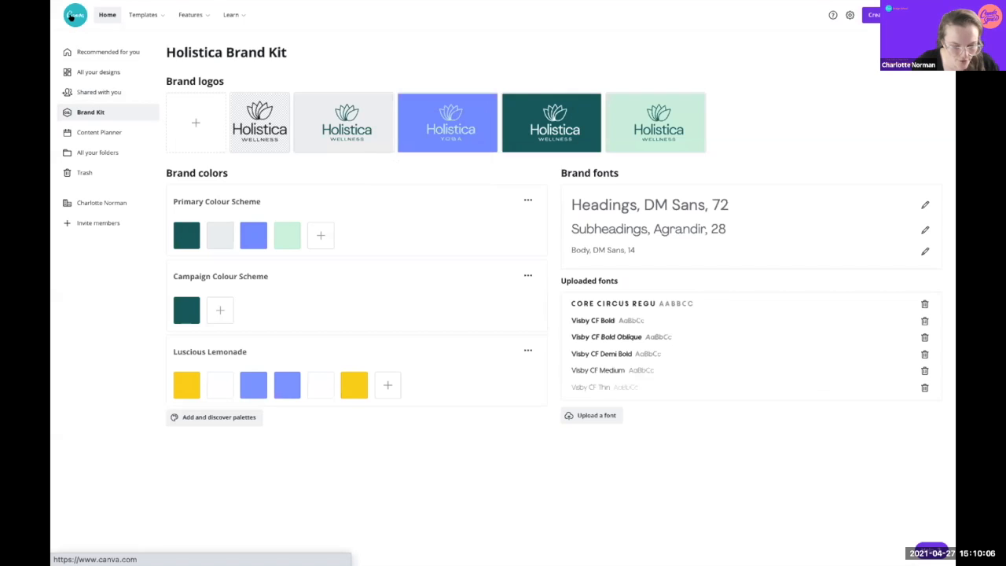
# Step: From Canva's home page, search 'pinterest post' and browse the 21,732 template results
pyautogui.click(72, 15)
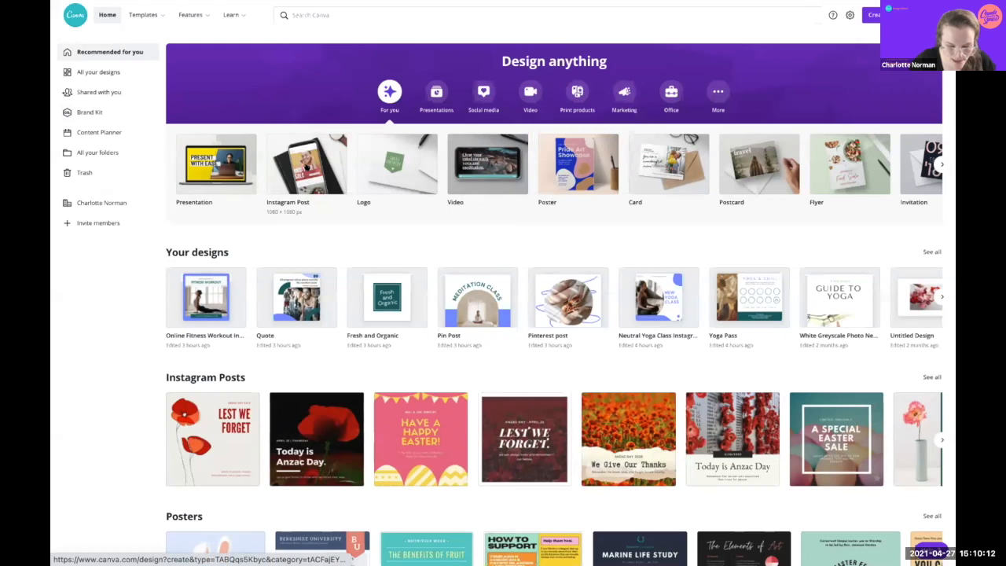
pyautogui.click(336, 14)
pyautogui.write('pinte')
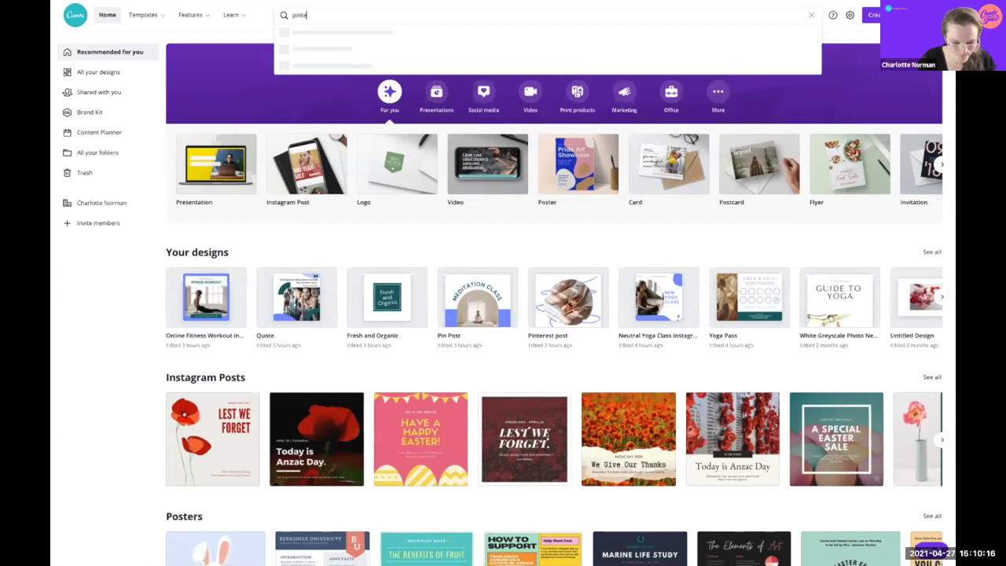
pyautogui.write('rest post')
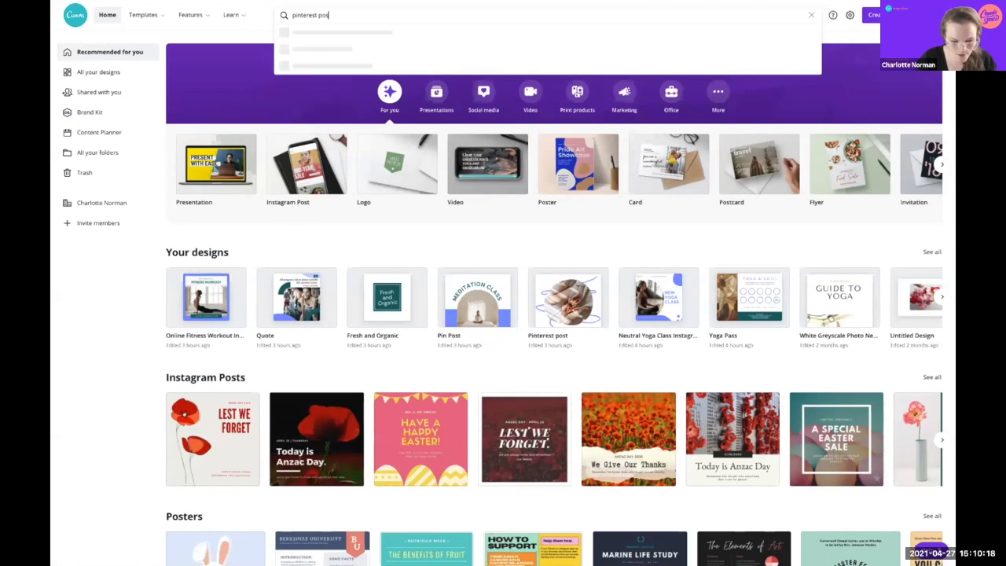
pyautogui.press('Return')
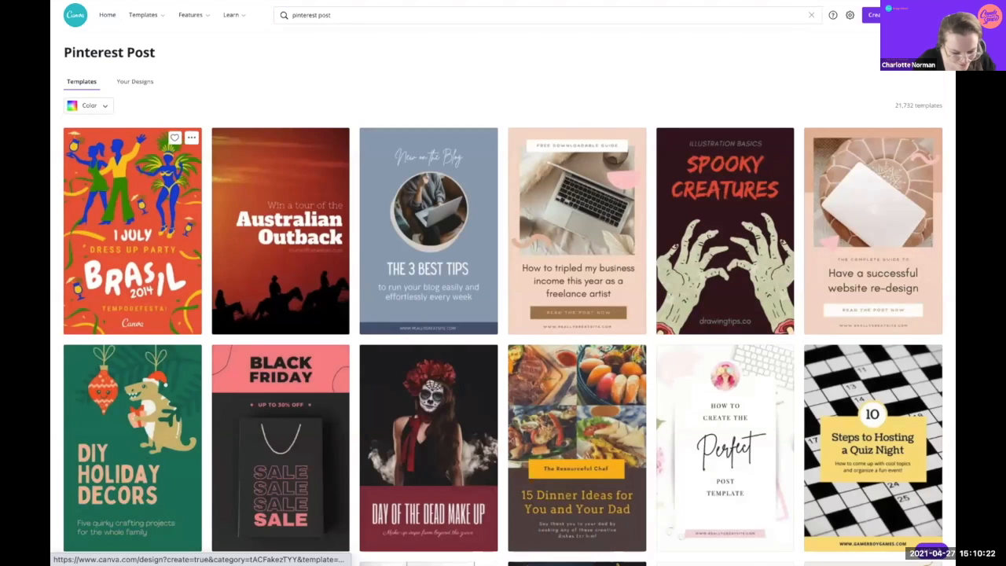
pyautogui.scroll(-5, 280, 228)
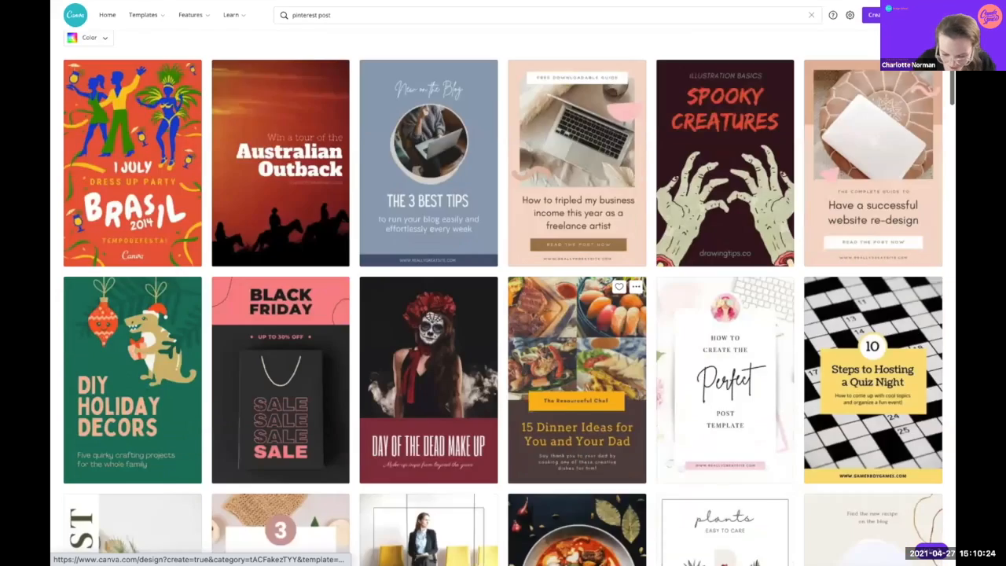
pyautogui.scroll(-3, 503, 299)
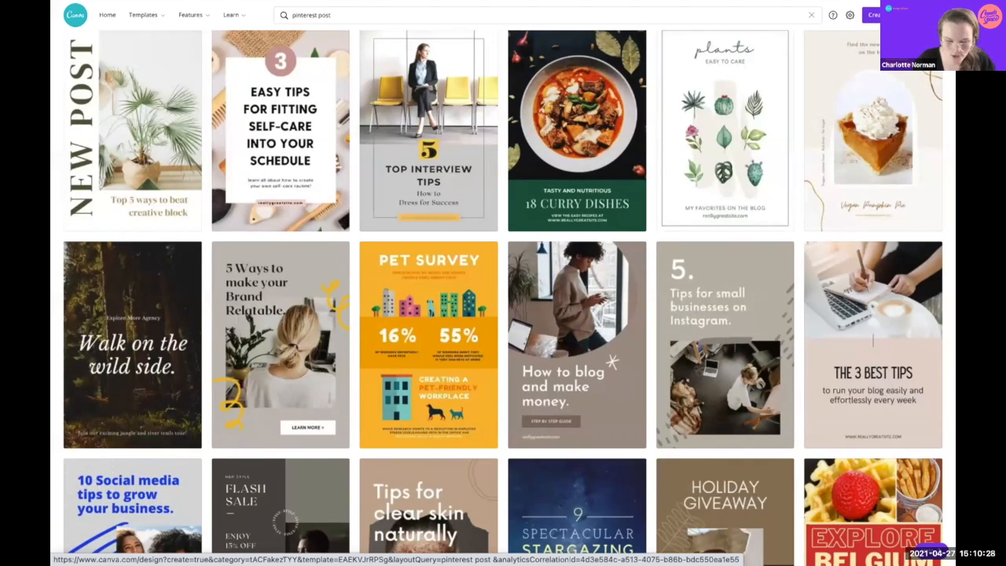
pyautogui.scroll(-4, 725, 405)
pyautogui.scroll(15, 725, 405)
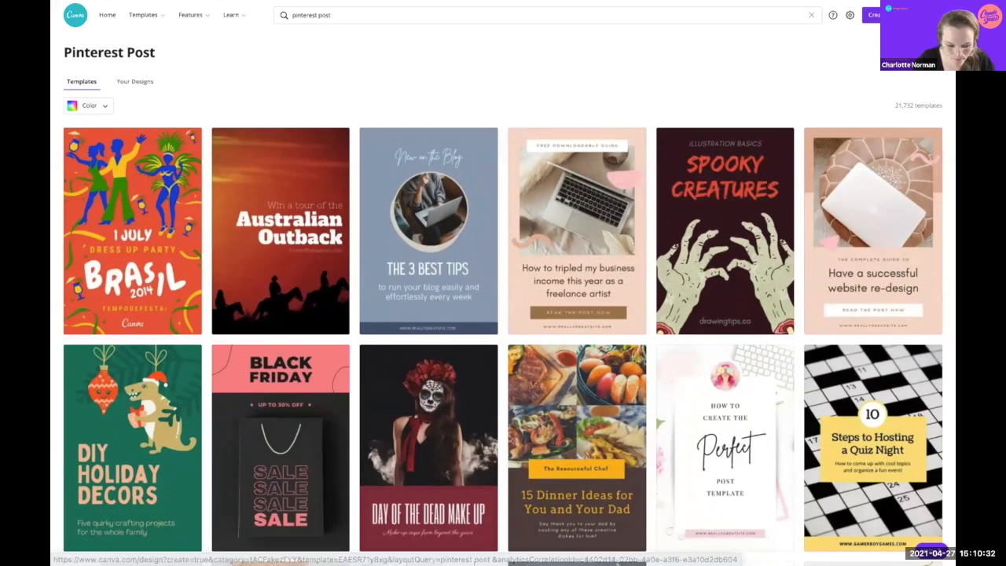
pyautogui.scroll(-4, 281, 228)
pyautogui.scroll(5, 281, 228)
pyautogui.scroll(-10, 281, 228)
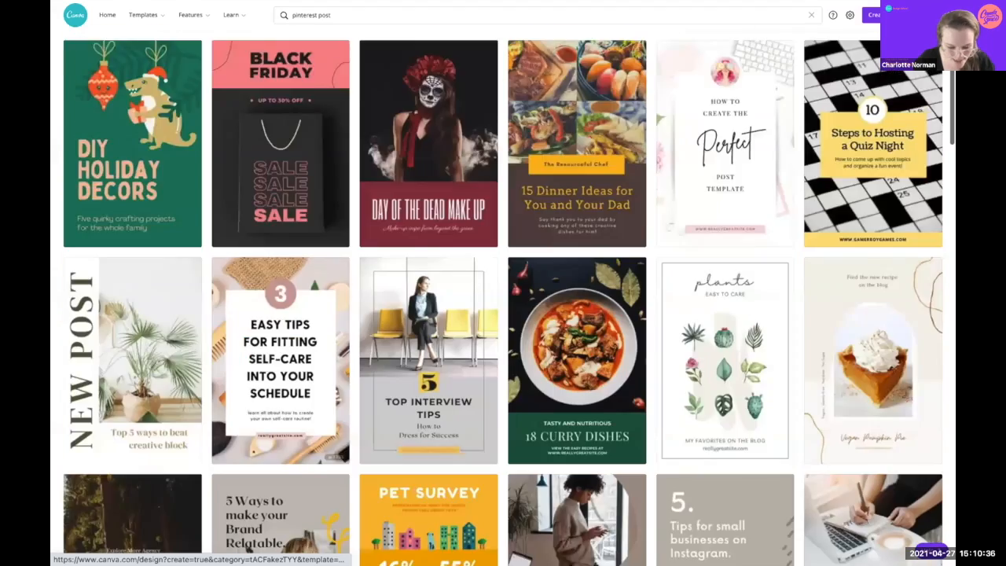
pyautogui.scroll(-4, 281, 228)
pyautogui.scroll(10, 281, 228)
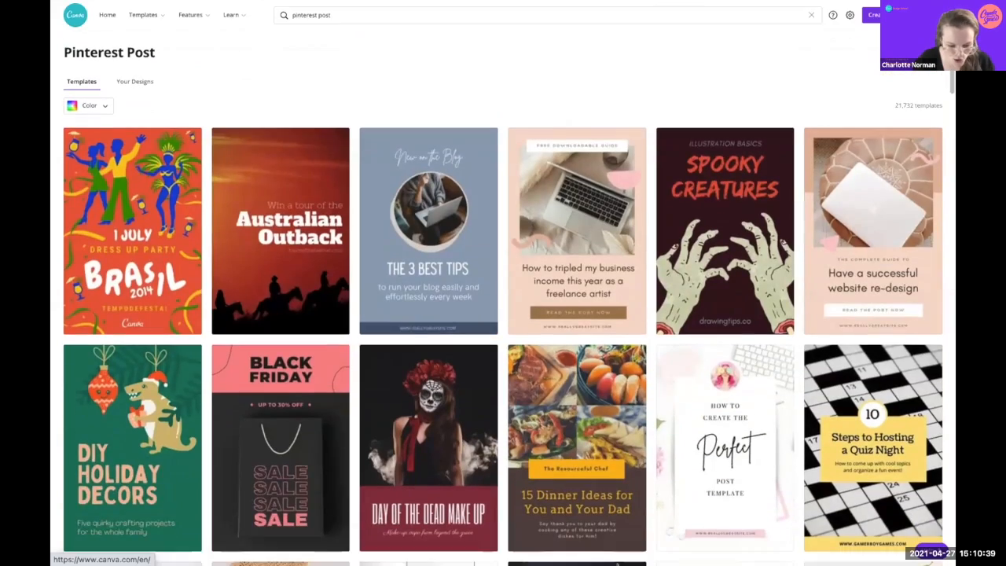
# Step: Create a new 1000 × 1500 px Pinterest Pin from the home page's Social media design types
pyautogui.click(76, 15)
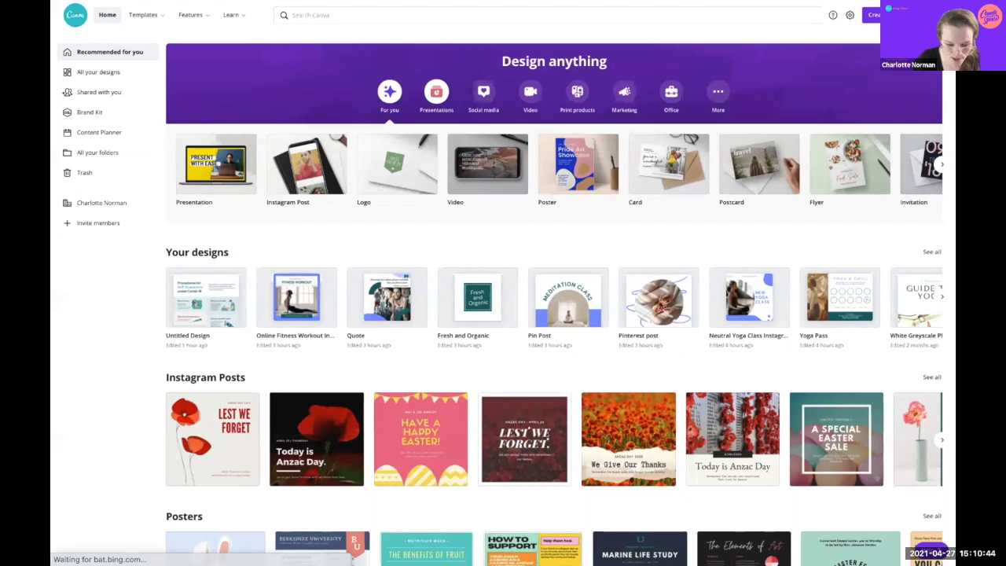
pyautogui.click(436, 92)
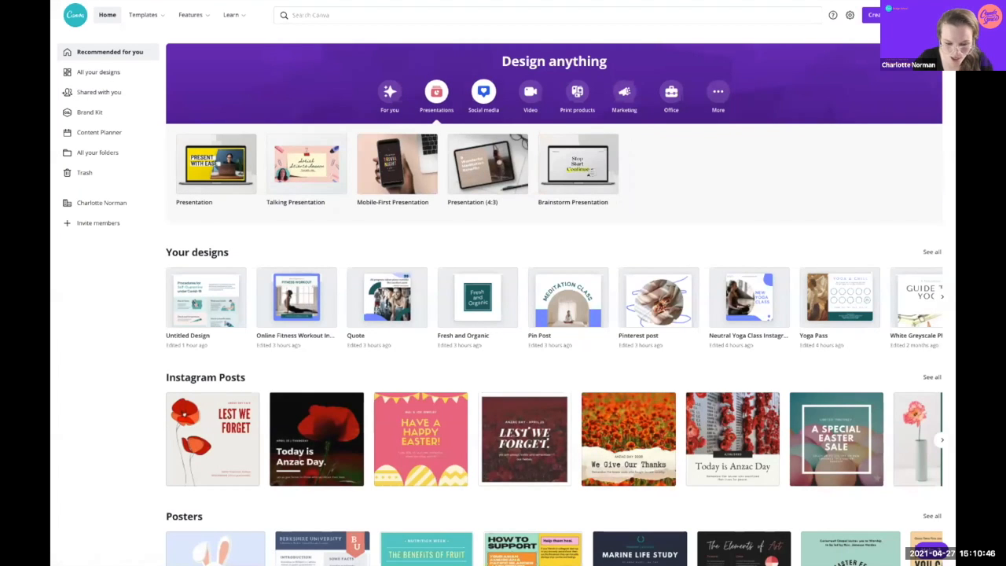
pyautogui.click(484, 92)
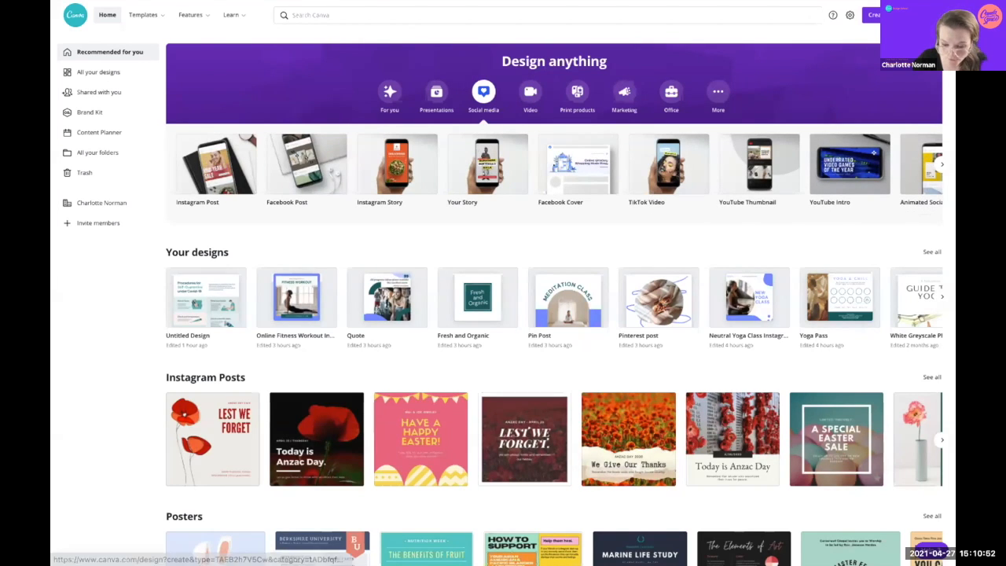
pyautogui.click(942, 163)
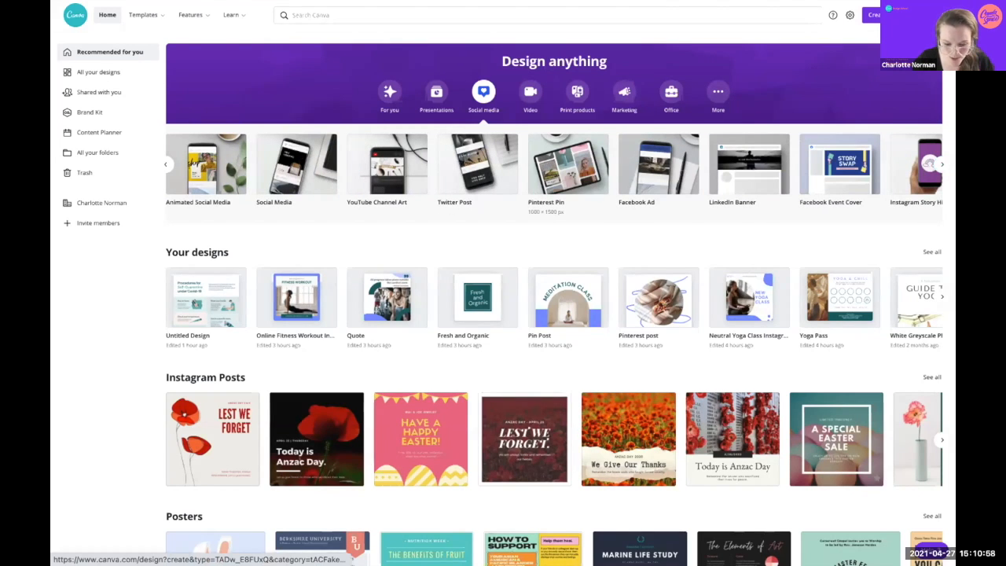
pyautogui.click(567, 164)
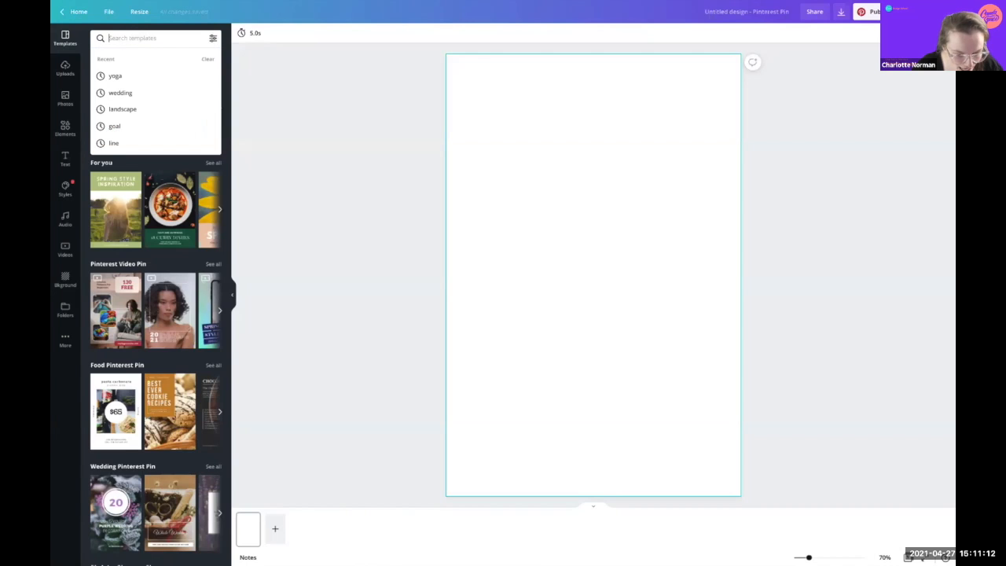
# Step: Replace the yoga template search with 'business' and apply the '7 Tips how to work creative from home' template
pyautogui.click(149, 38)
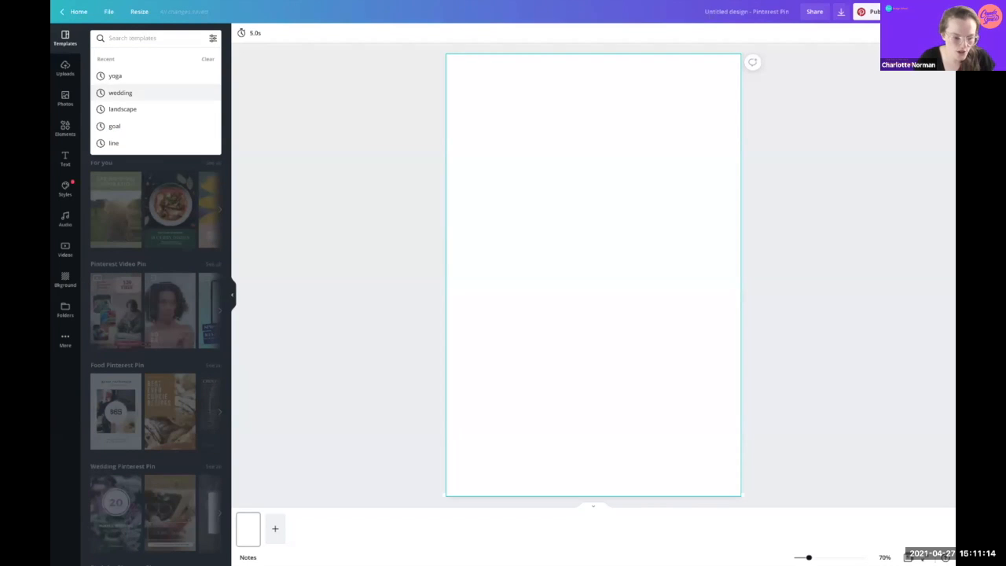
pyautogui.click(115, 76)
pyautogui.click(108, 37)
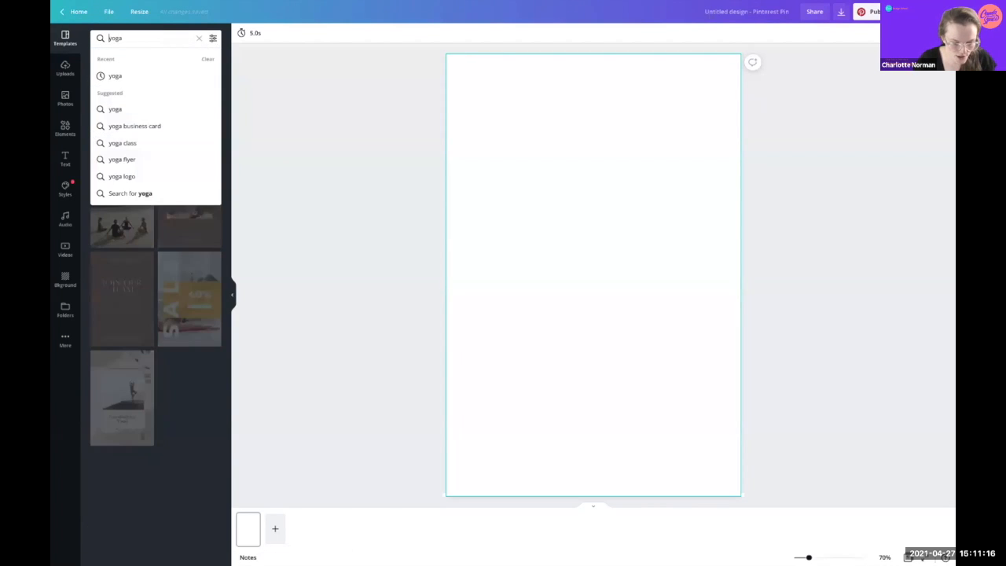
pyautogui.press('BackSpace')
pyautogui.write('business')
pyautogui.press('Return')
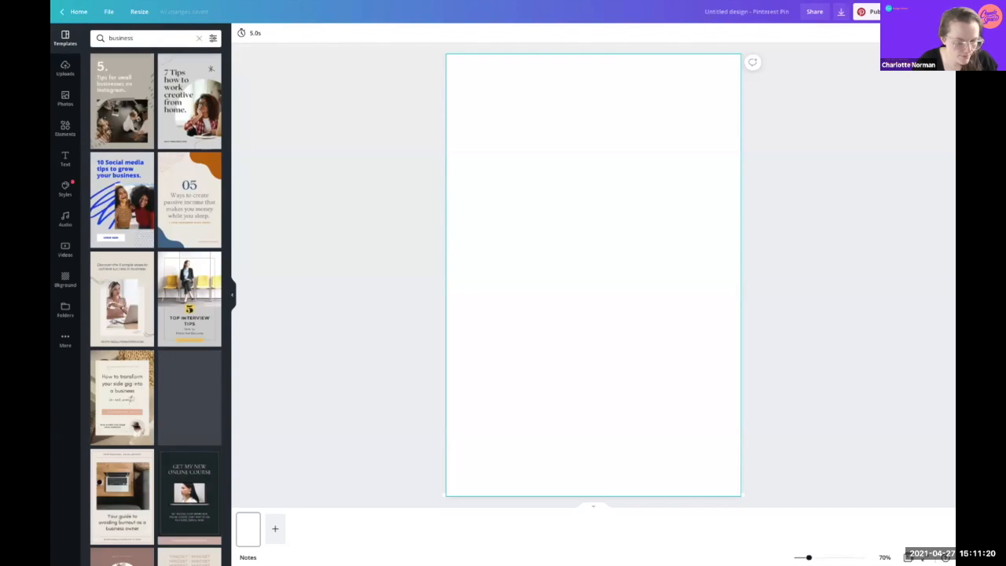
pyautogui.scroll(-2, 136, 450)
pyautogui.scroll(2, 136, 449)
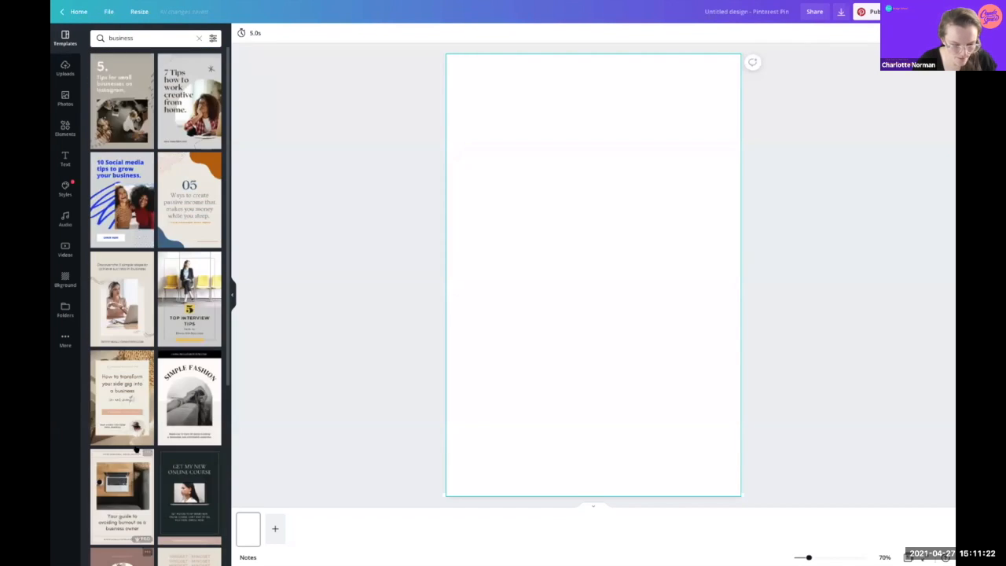
pyautogui.scroll(-10, 136, 449)
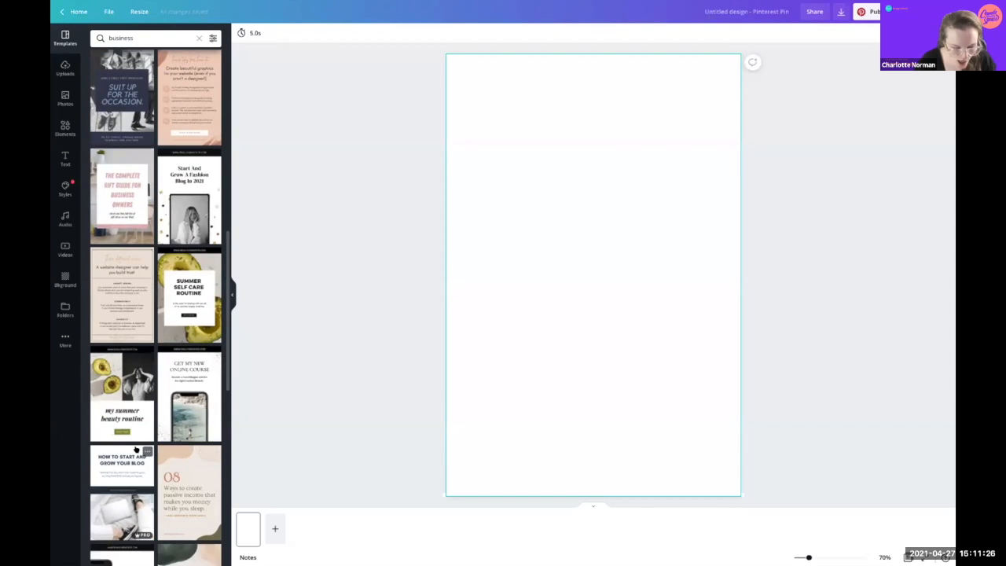
pyautogui.scroll(10, 136, 449)
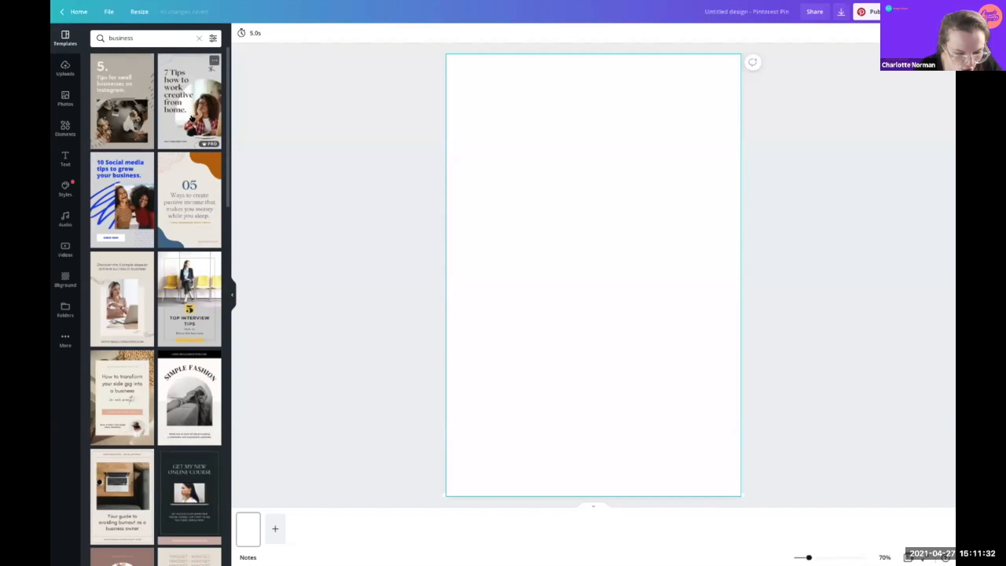
pyautogui.click(191, 117)
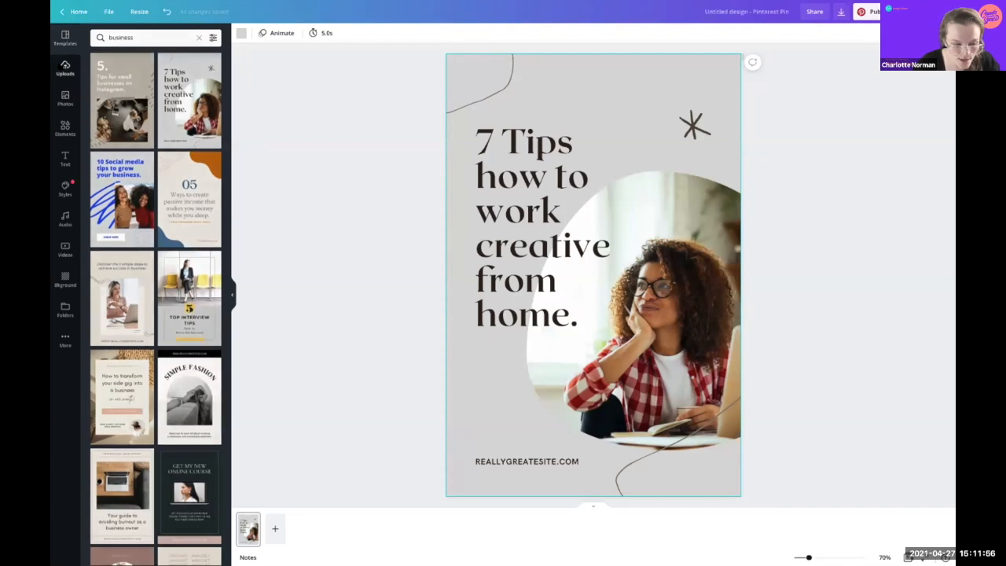
# Step: Look over the uploaded Holistica logo images, then open the Photos stock library
pyautogui.click(65, 68)
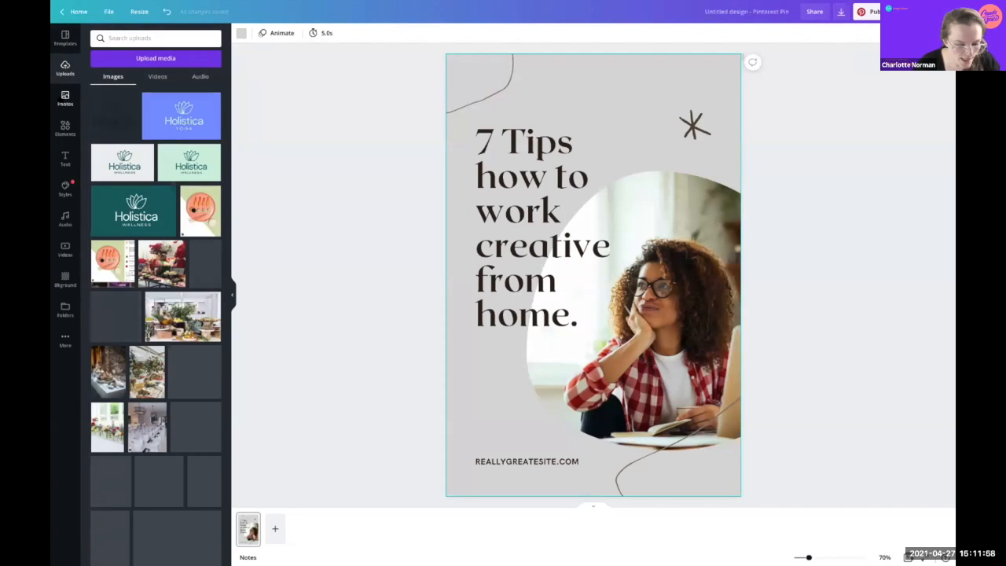
pyautogui.click(65, 98)
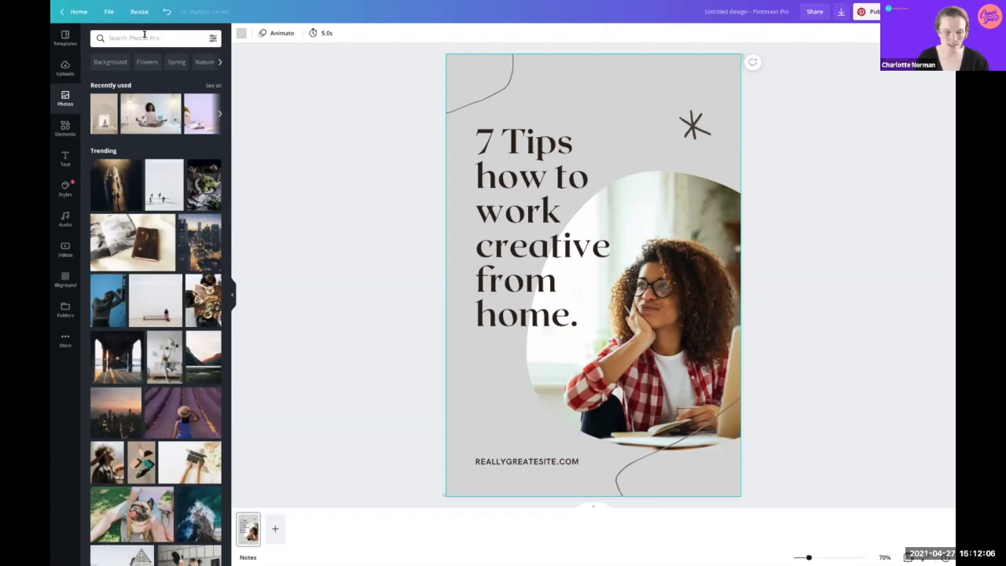
# Step: Glance at the photo search filters, then switch to the Elements library of lines, shapes and charts
pyautogui.click(145, 36)
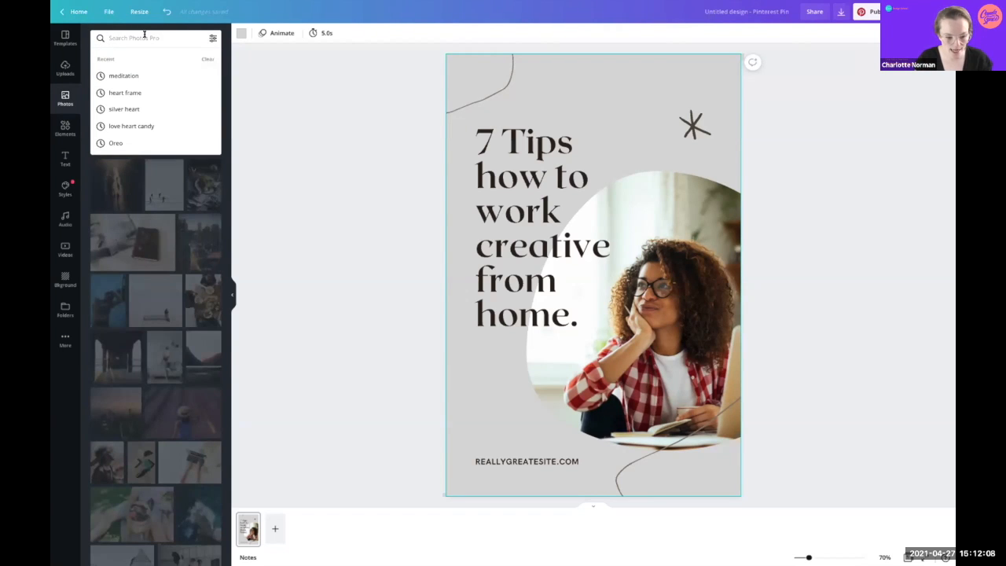
pyautogui.click(211, 38)
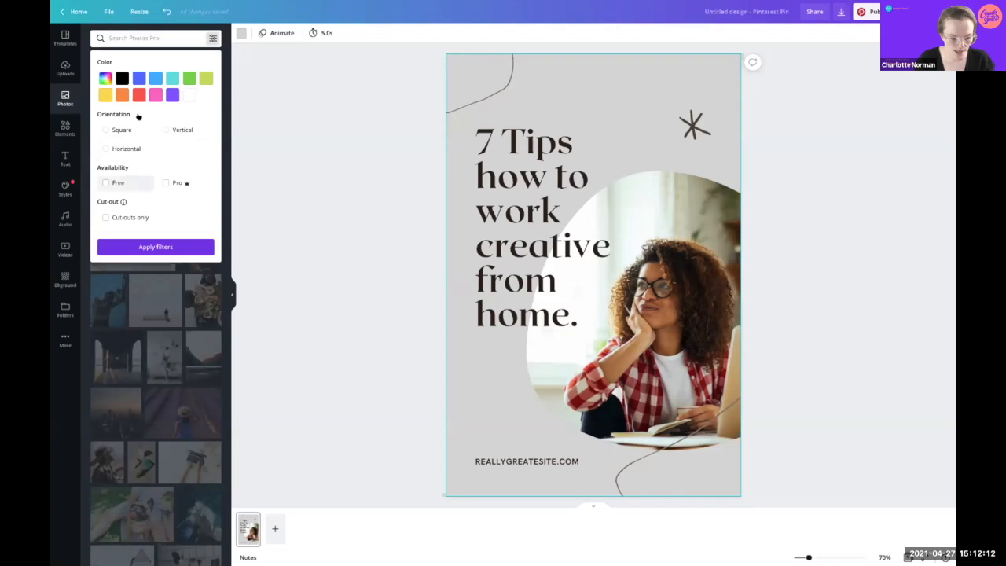
pyautogui.click(210, 39)
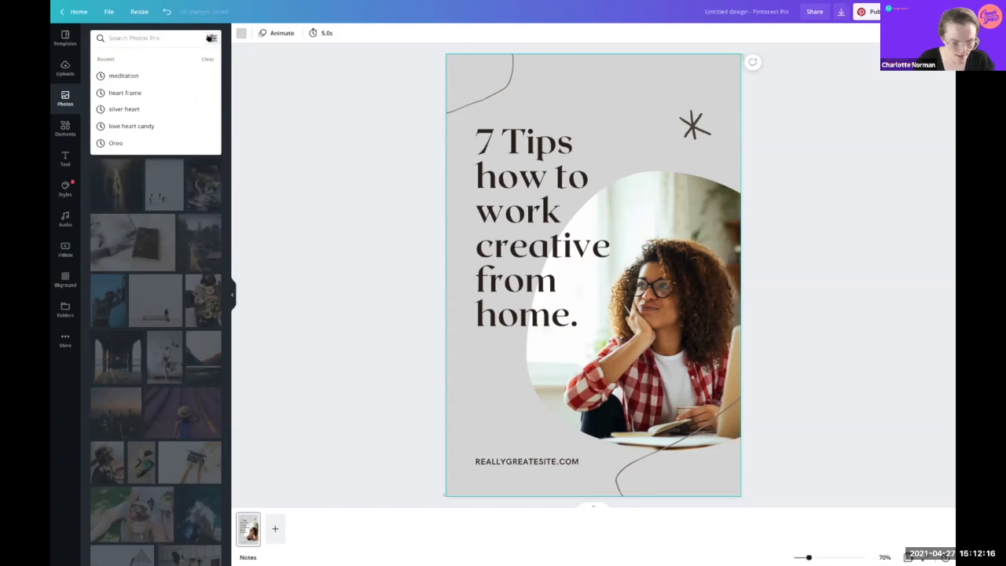
pyautogui.click(66, 128)
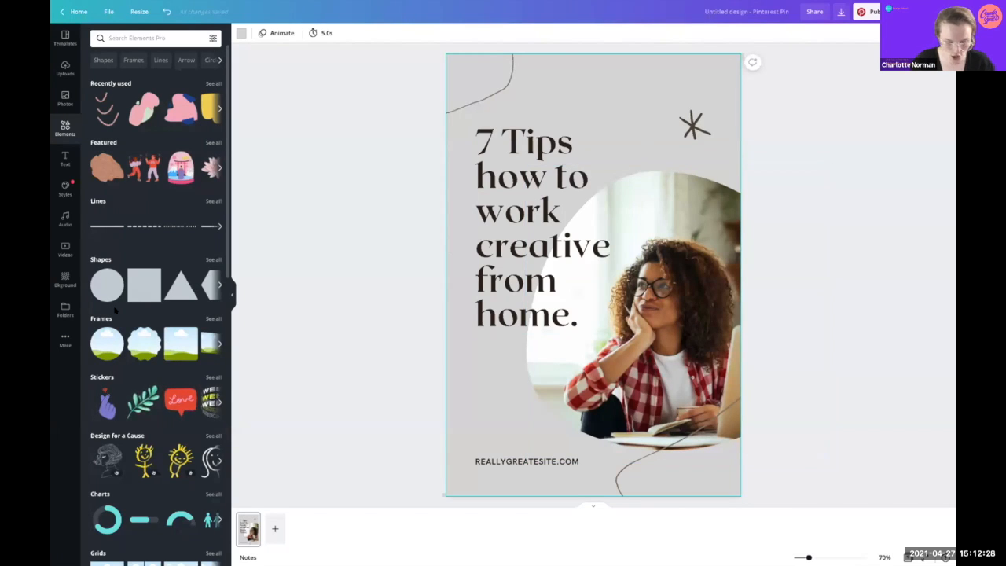
# Step: Browse the Charts elements (donut, progress bar, gauge, bar, line), then move to the Text panel
pyautogui.scroll(-3, 209, 282)
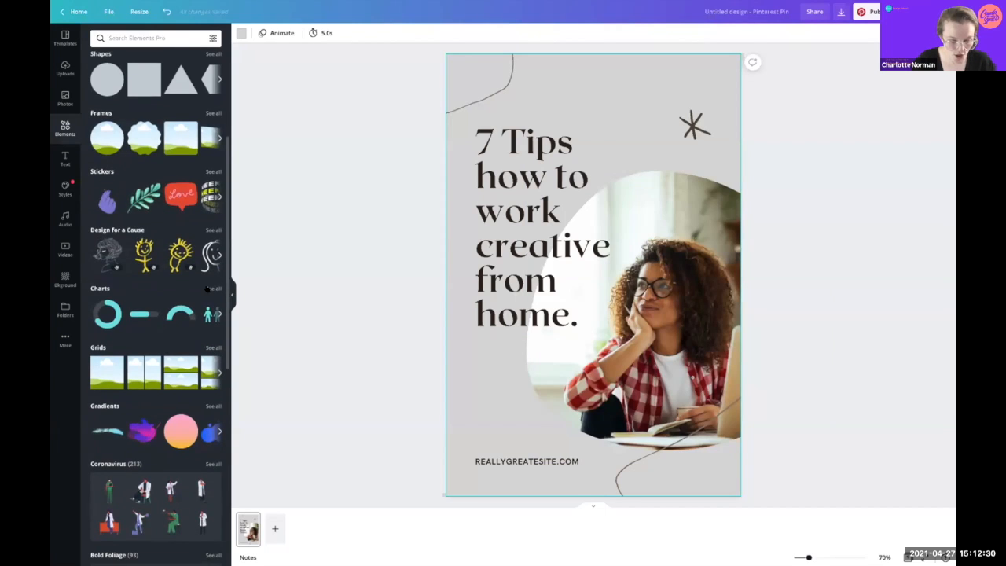
pyautogui.click(209, 288)
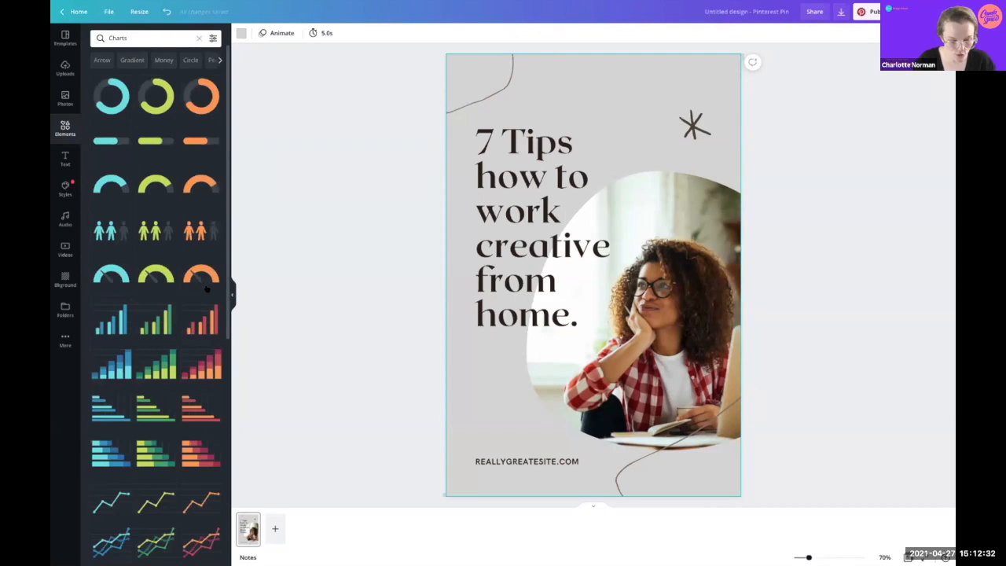
pyautogui.scroll(-10, 152, 380)
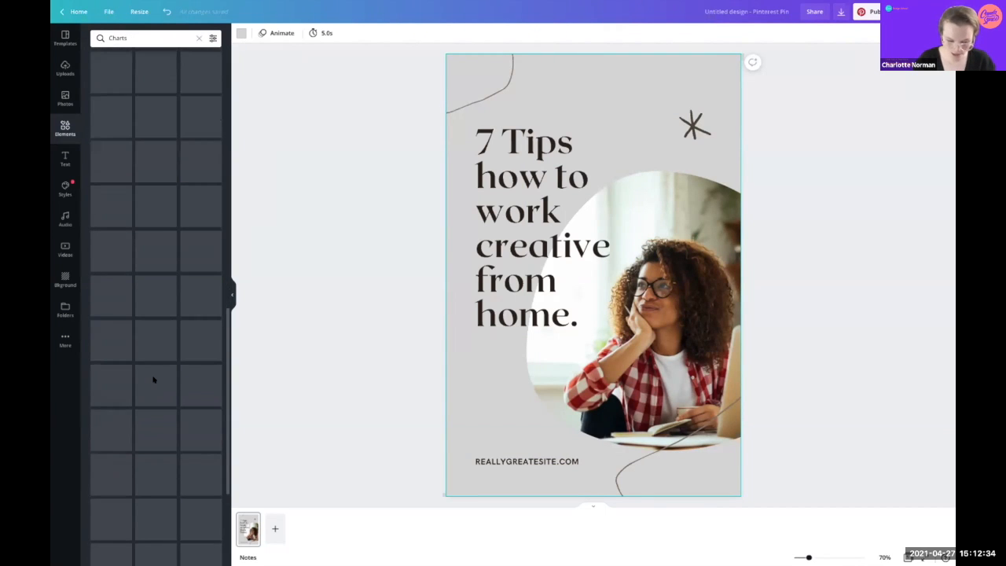
pyautogui.scroll(7, 152, 380)
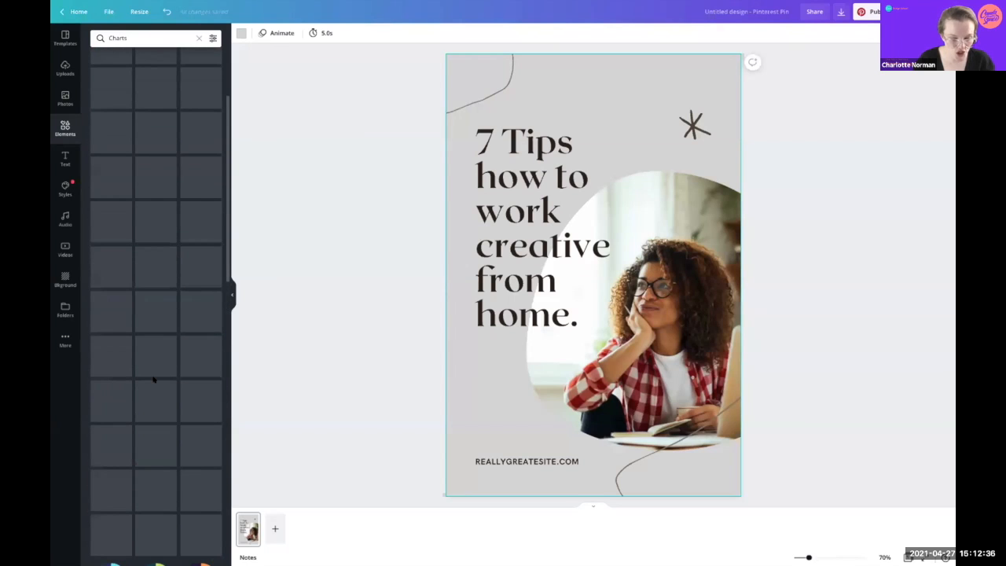
pyautogui.scroll(5, 151, 380)
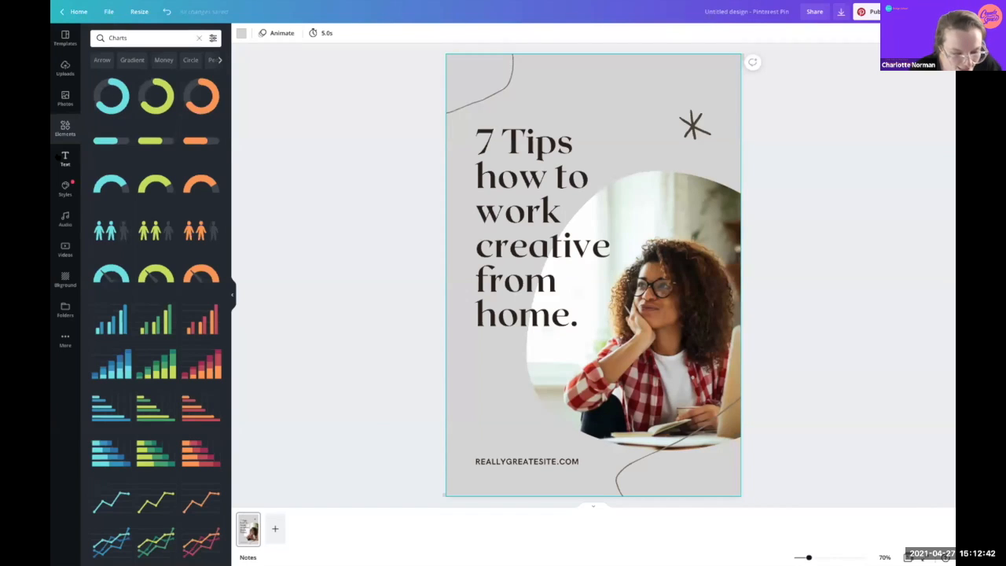
pyautogui.click(58, 156)
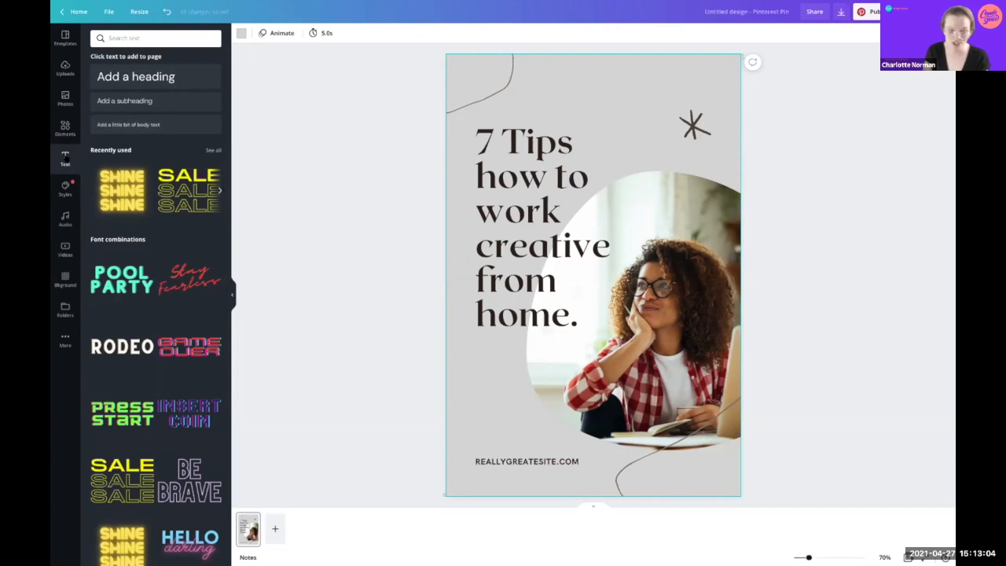
# Step: Add a DM Sans size 72 'Add a heading' text box to the pin, then open Styles
pyautogui.click(130, 71)
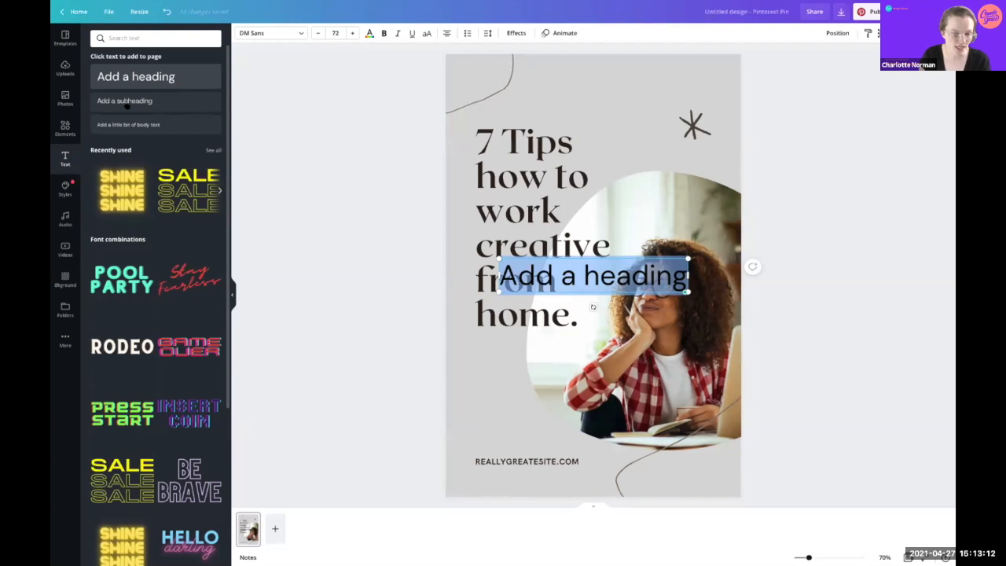
pyautogui.click(63, 189)
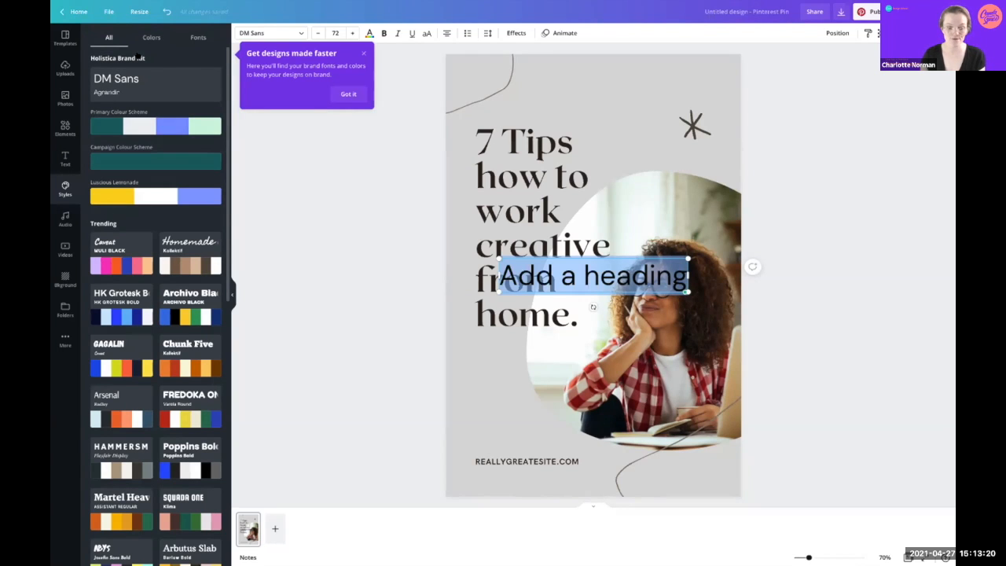
# Step: Shuffle the Holistica Primary Colour Scheme through grey and periwinkle, settling on a mint background, then open the colour panel
pyautogui.click(129, 128)
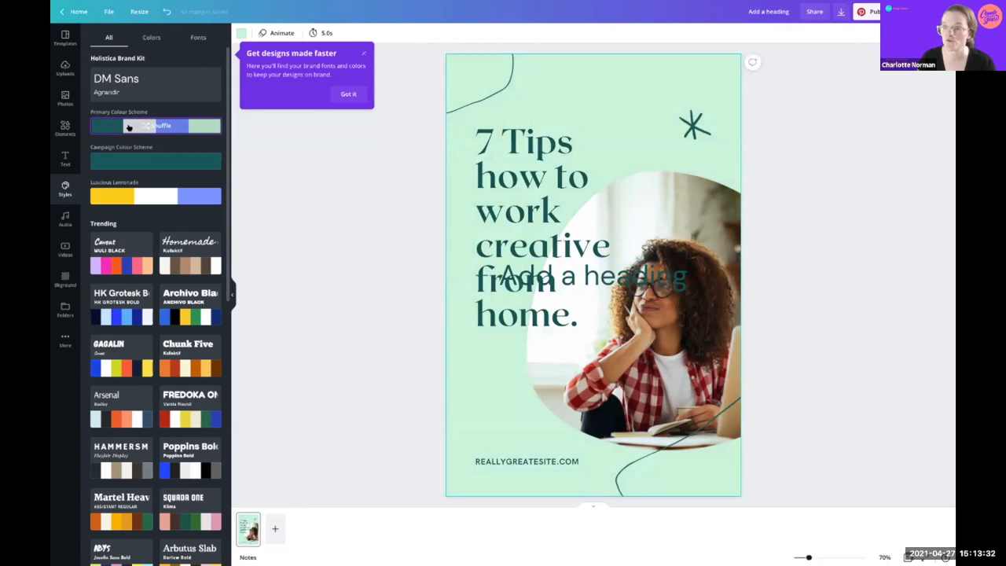
pyautogui.click(129, 127)
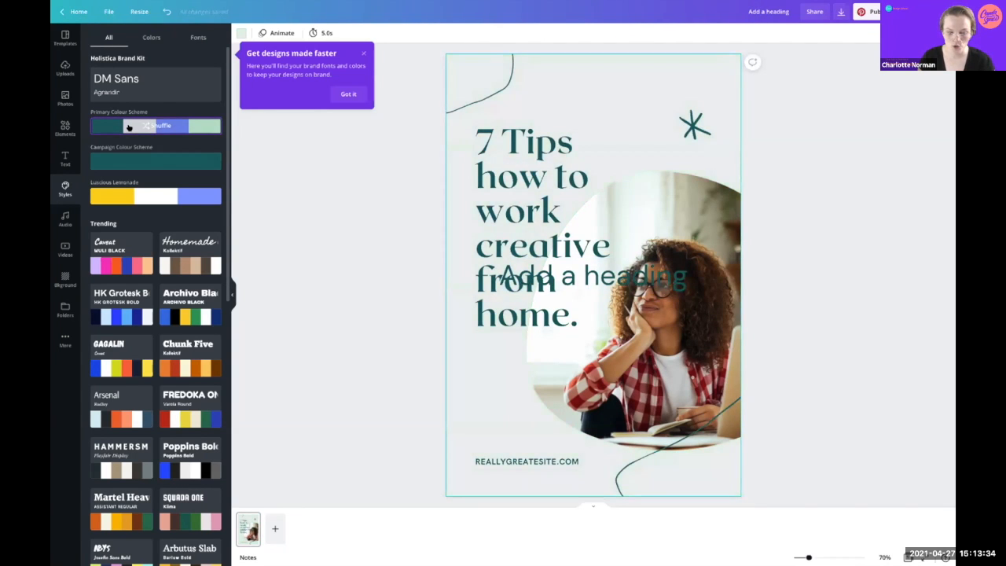
pyautogui.click(129, 127)
pyautogui.click(129, 128)
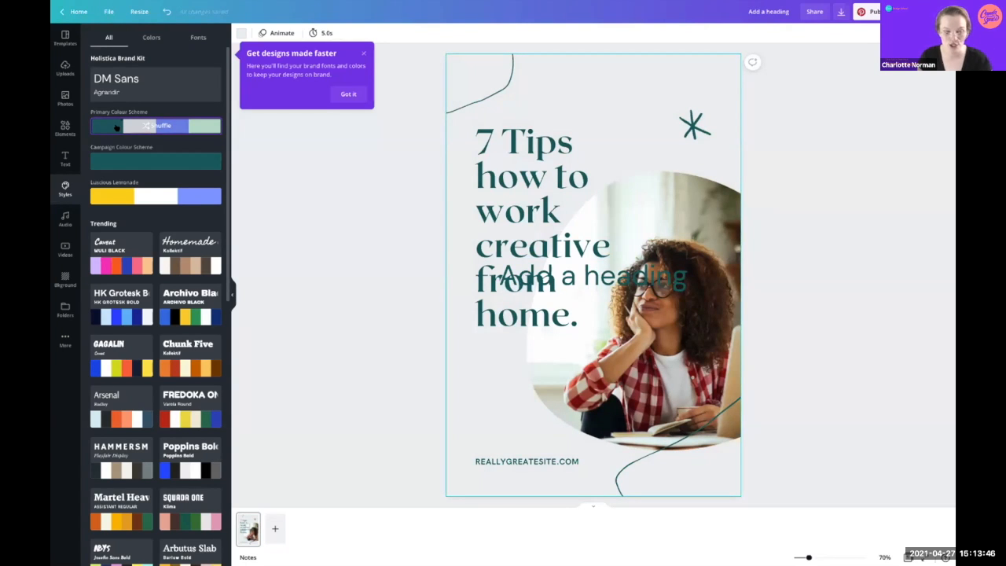
pyautogui.click(116, 127)
pyautogui.click(117, 127)
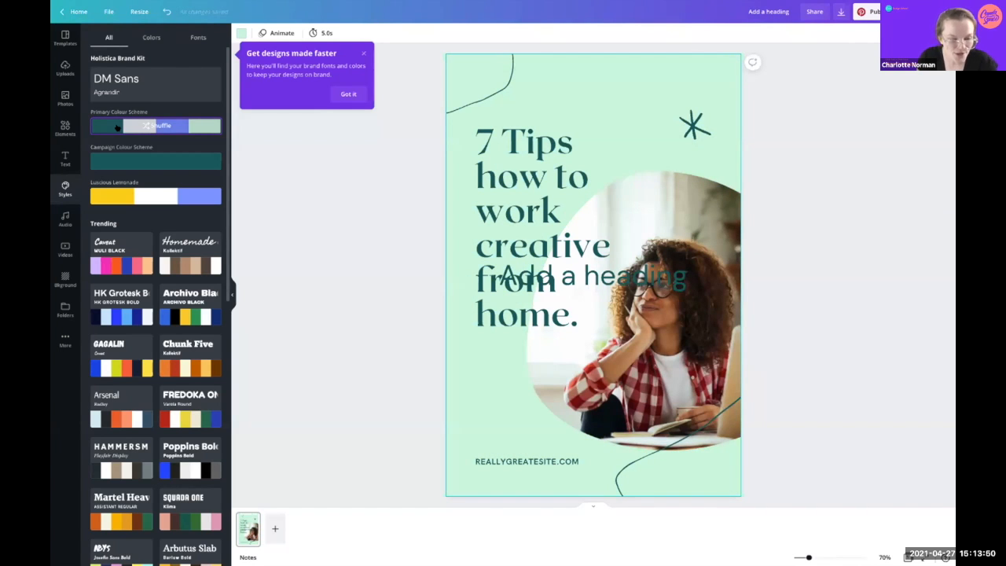
pyautogui.click(363, 53)
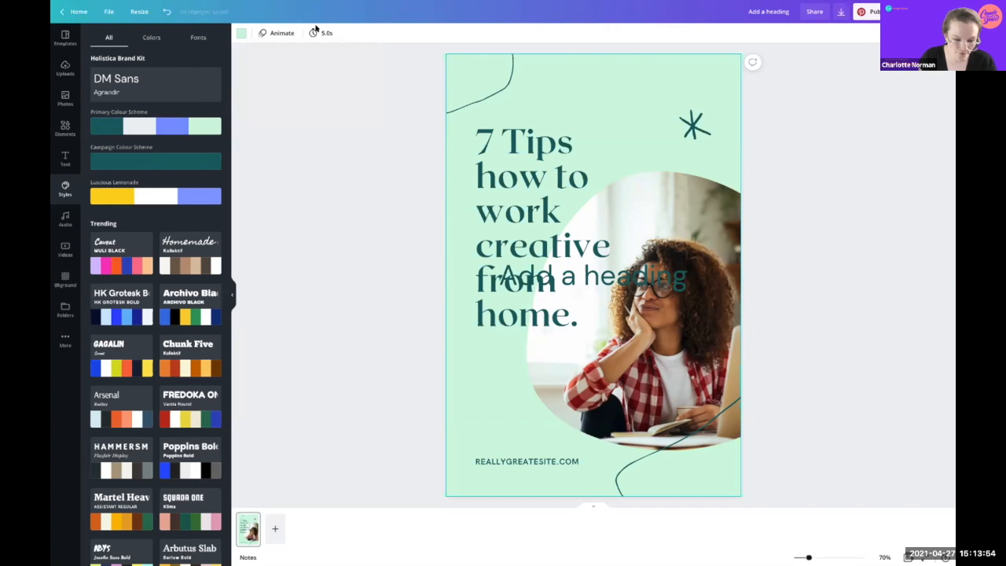
pyautogui.click(238, 36)
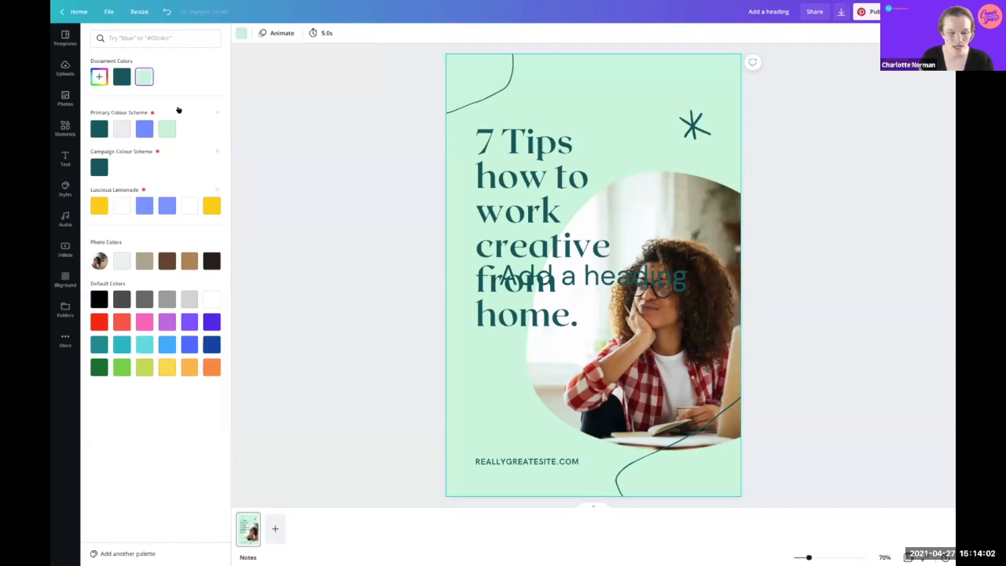
# Step: Compare light grey and periwinkle brand backgrounds, keep periwinkle blue, then open the Audio library
pyautogui.click(240, 31)
pyautogui.click(238, 29)
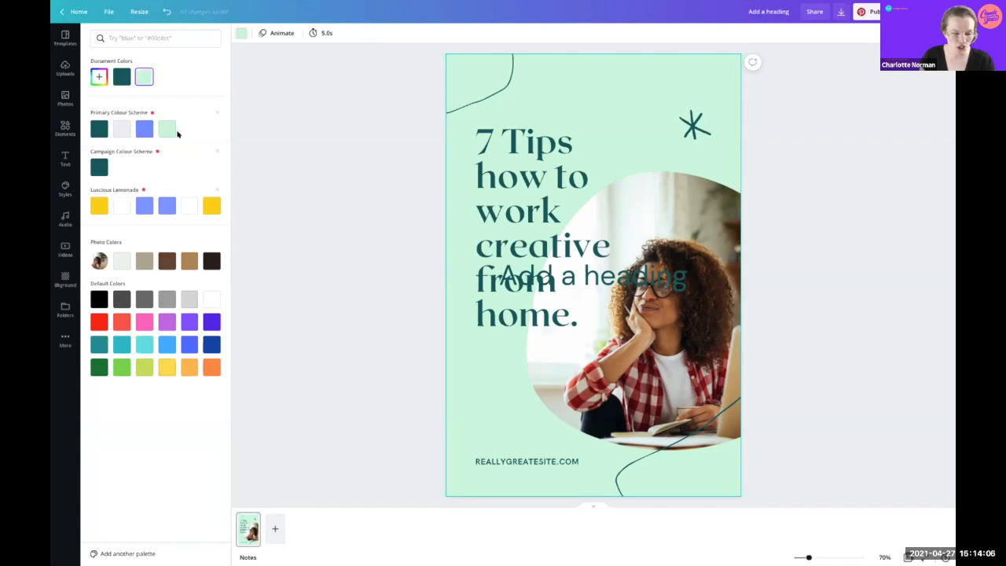
pyautogui.click(120, 128)
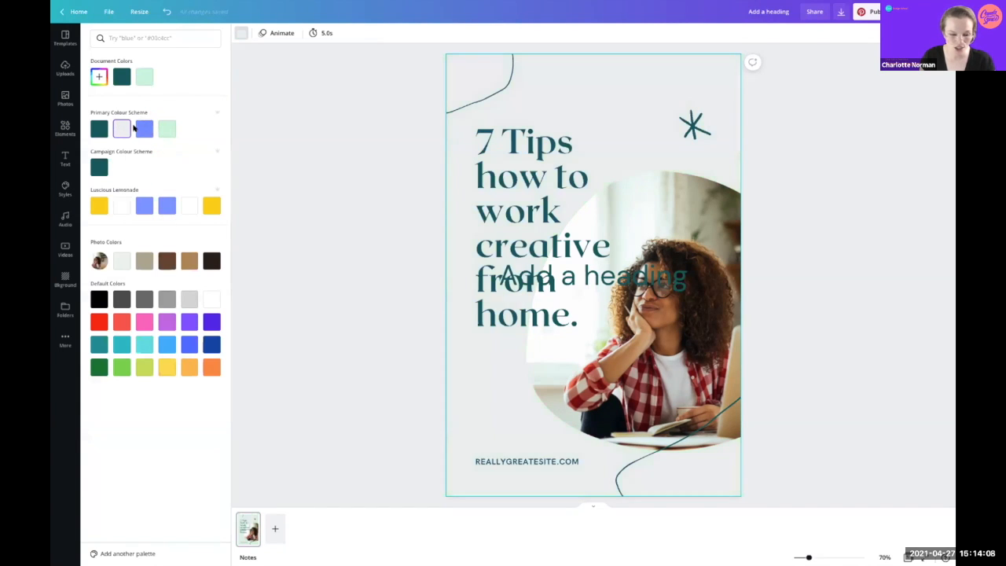
pyautogui.click(144, 128)
pyautogui.click(121, 128)
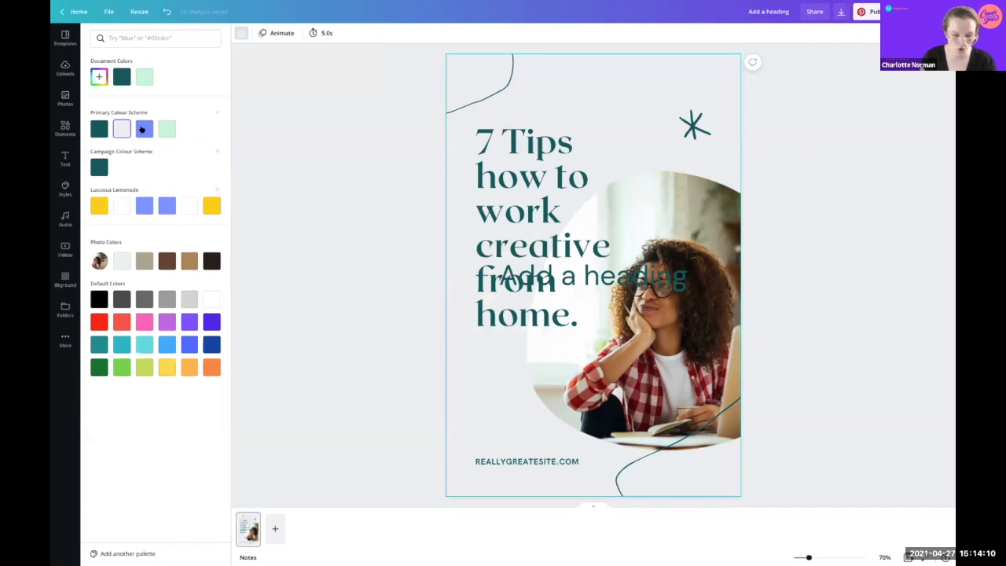
pyautogui.click(145, 128)
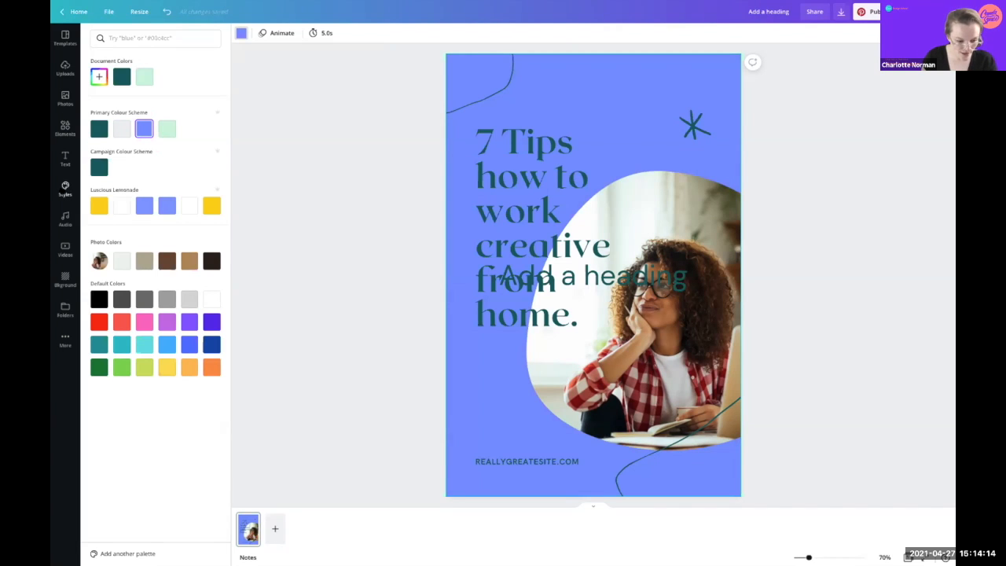
pyautogui.click(65, 189)
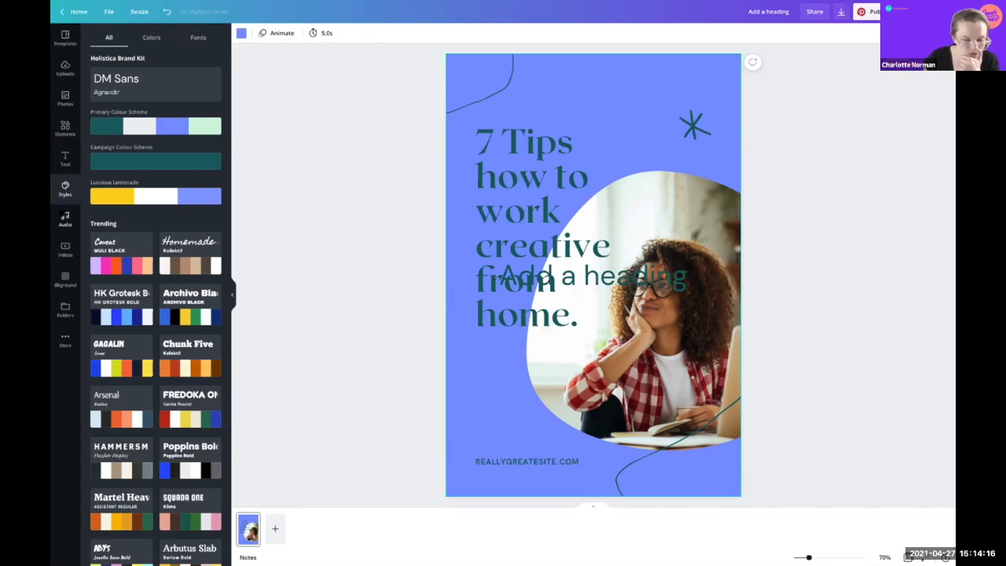
pyautogui.click(61, 213)
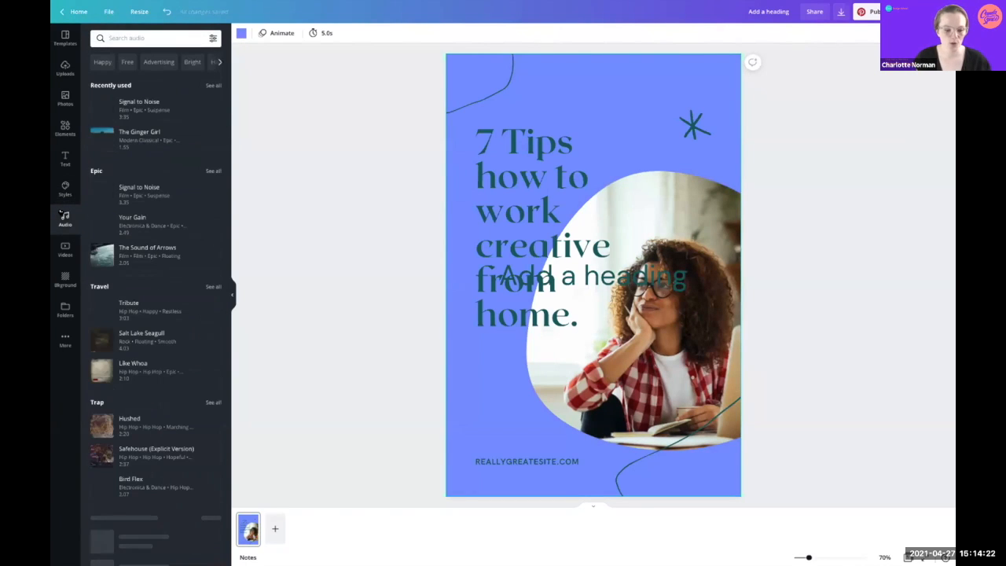
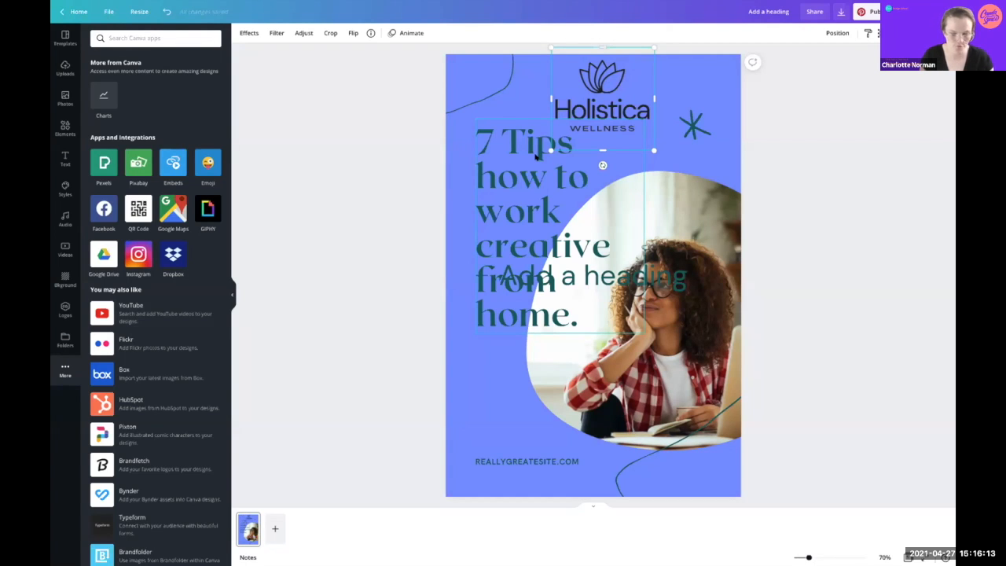
# Step: Delete the Holistica Wellness logo, the 7 Tips heading, and the woman photo with its frame
pyautogui.press('Delete')
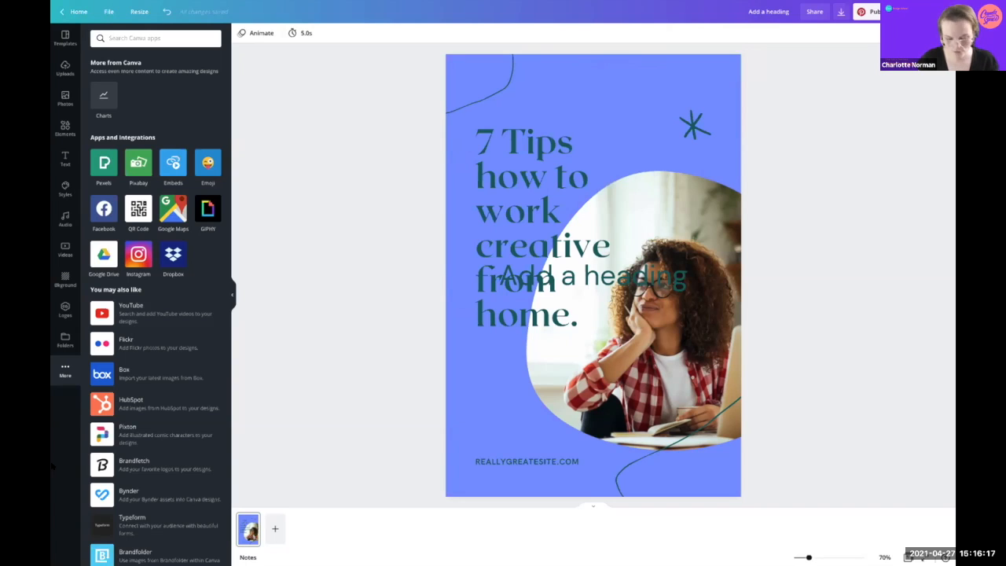
pyautogui.click(530, 152)
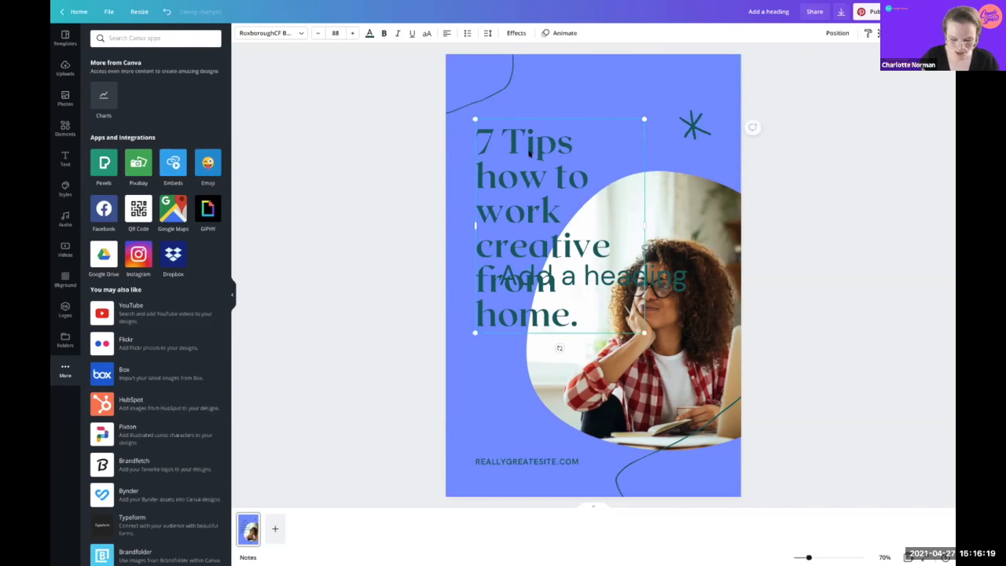
pyautogui.press('Delete')
pyautogui.click(679, 235)
pyautogui.press('Delete')
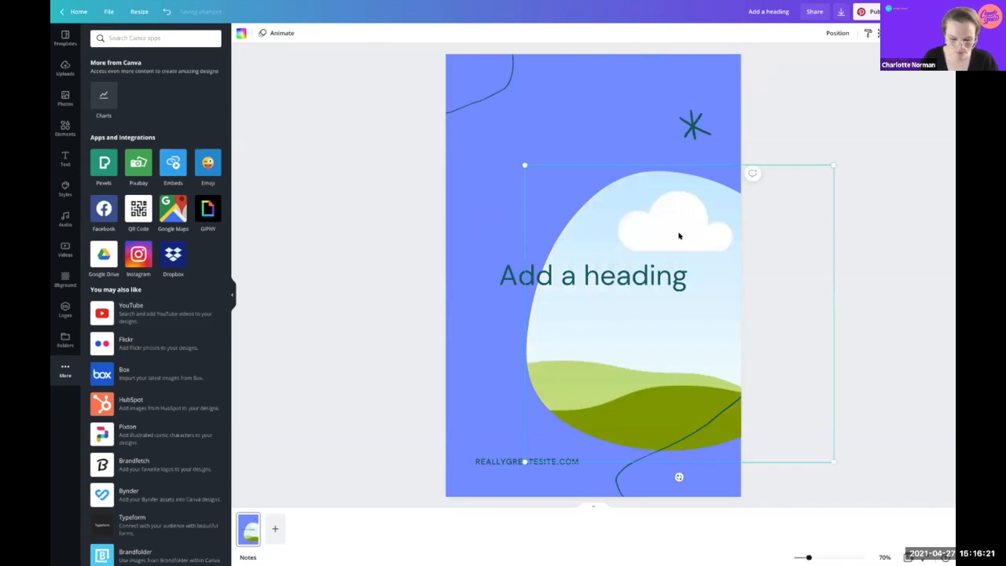
pyautogui.press('Delete')
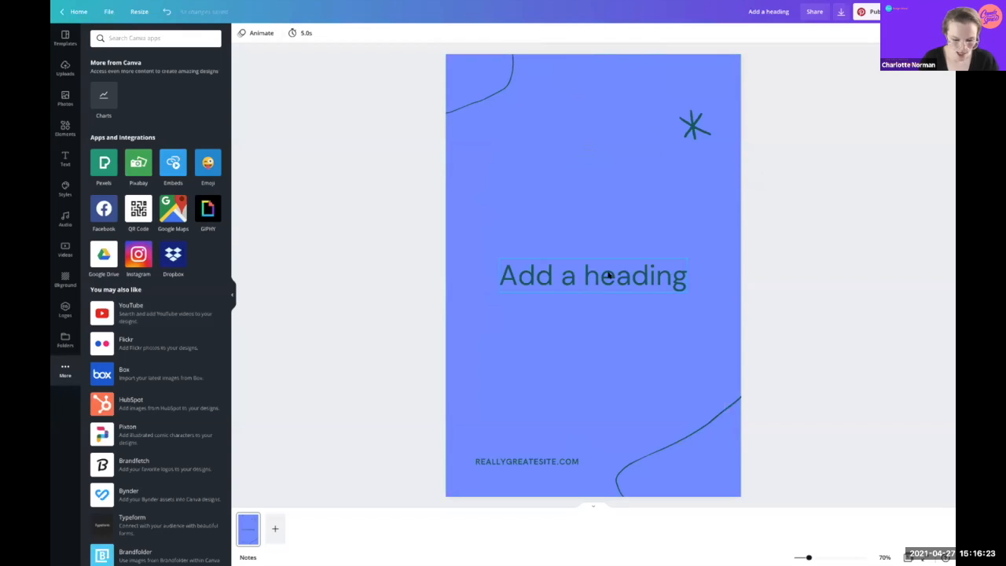
# Step: Move the heading up, narrow it to two lines, and type 'Fitness retreat'
pyautogui.moveTo(609, 275); pyautogui.dragTo(609, 196)
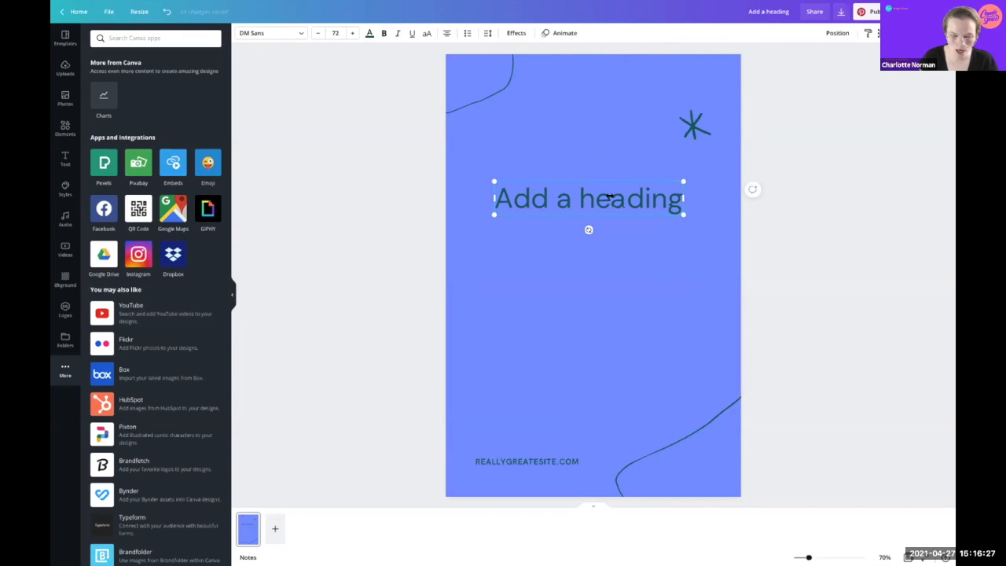
pyautogui.moveTo(684, 198); pyautogui.dragTo(607, 198)
pyautogui.doubleClick(595, 226)
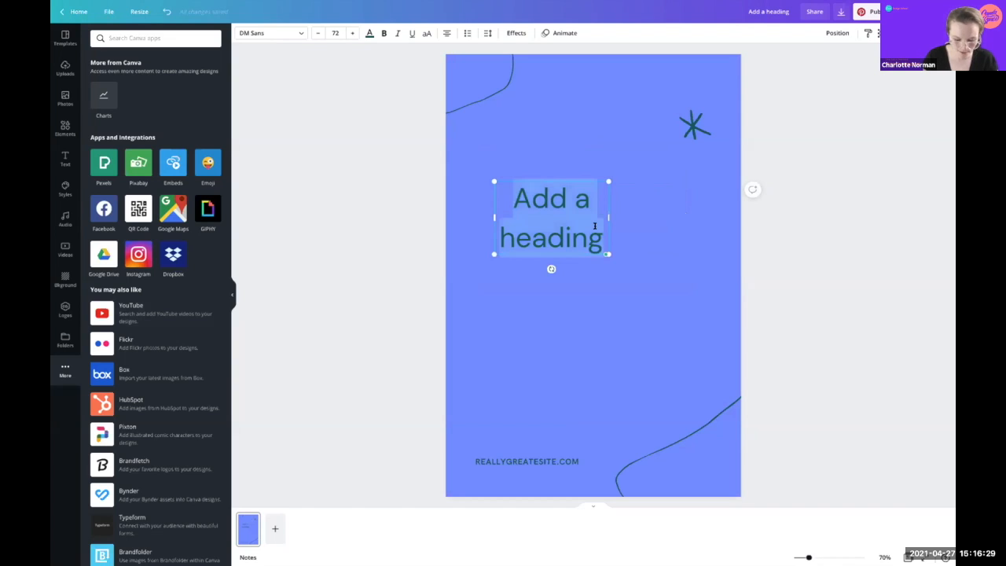
pyautogui.write('Fitness')
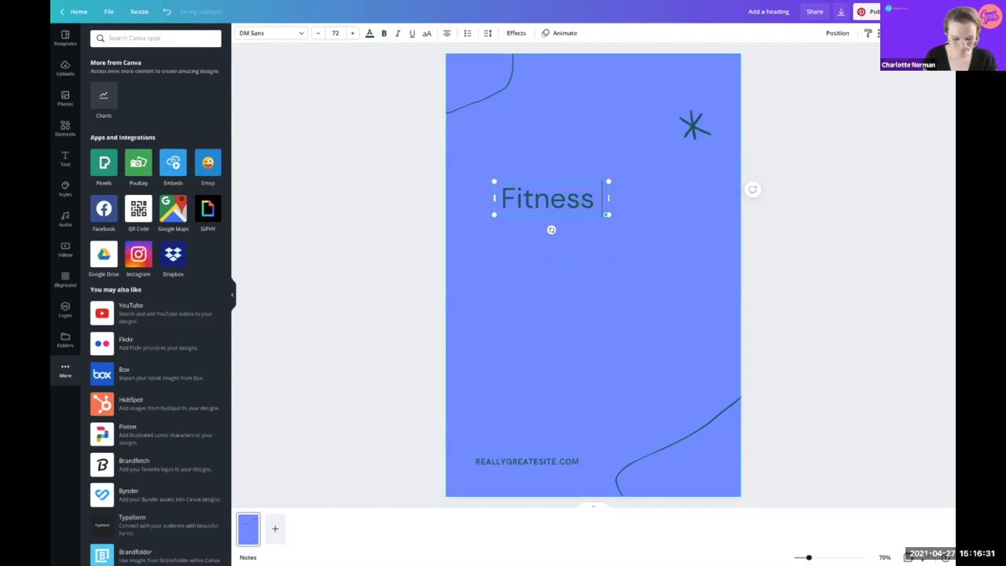
pyautogui.write(' retere')
pyautogui.press('BackSpace')
pyautogui.press('BackSpace')
pyautogui.press('BackSpace')
pyautogui.write('reat')
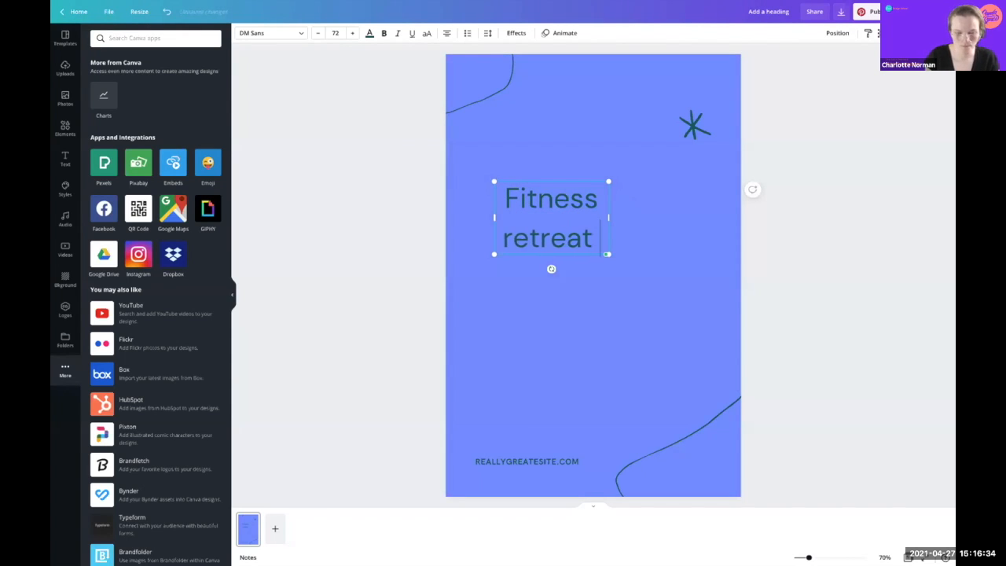
pyautogui.click(657, 295)
# Step: Move the heading up-left and capitalise it to 'Fitness Retreat'
pyautogui.click(598, 238)
pyautogui.click(571, 346)
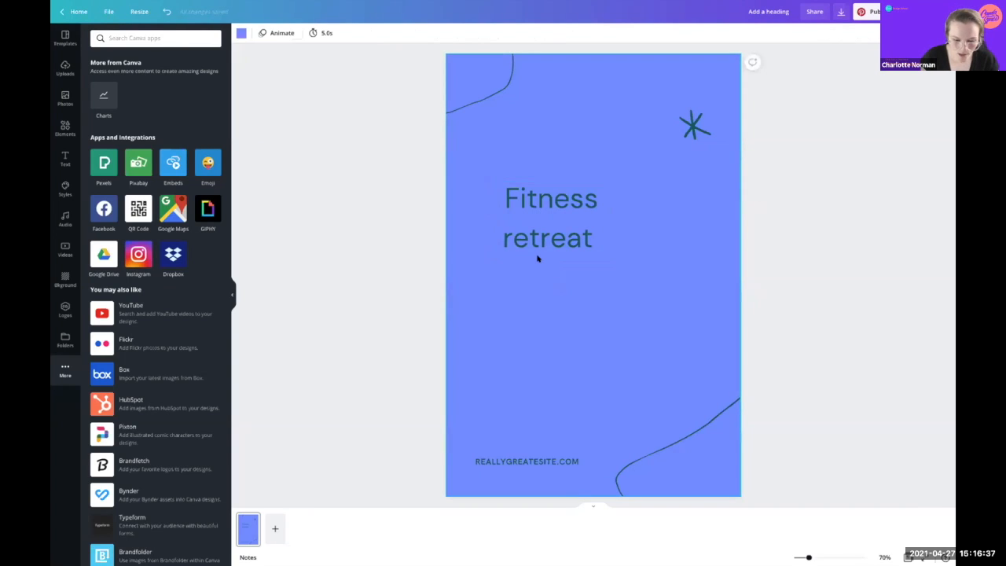
pyautogui.moveTo(542, 233); pyautogui.dragTo(519, 204)
pyautogui.click(518, 205)
pyautogui.click(485, 202)
pyautogui.press('BackSpace')
pyautogui.write('R')
pyautogui.click(618, 364)
# Step: Left-align the heading, raise its font size by six points, and widen the box
pyautogui.click(490, 172)
pyautogui.click(445, 33)
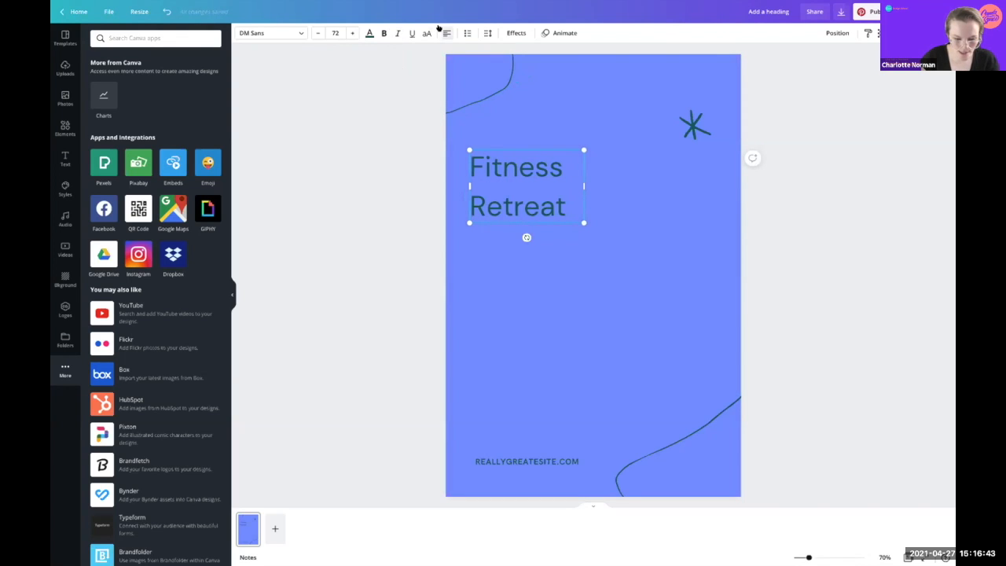
pyautogui.click(516, 314)
pyautogui.click(515, 167)
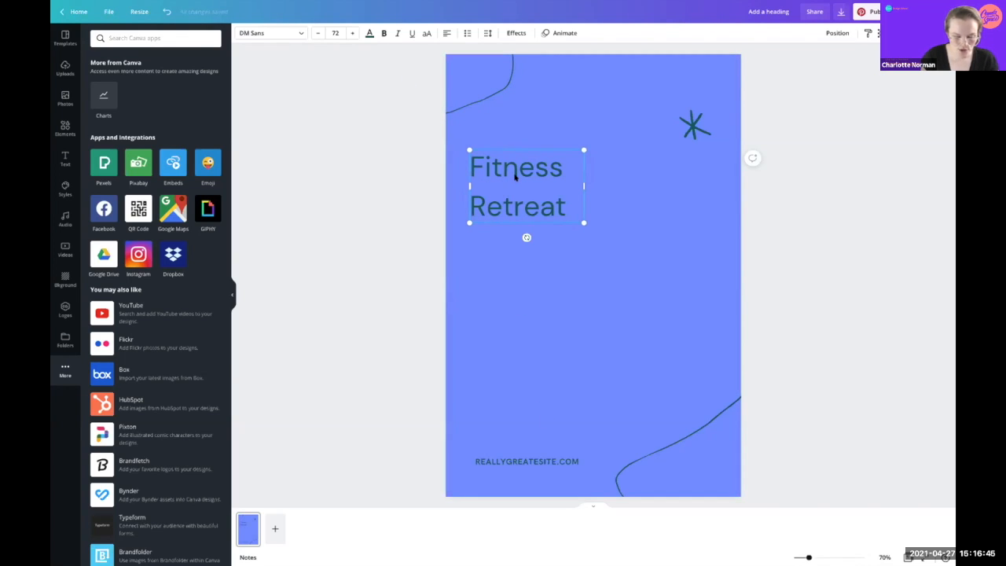
pyautogui.moveTo(566, 207); pyautogui.dragTo(468, 154)
pyautogui.click(351, 33)
pyautogui.click(351, 33)
pyautogui.click(352, 33)
pyautogui.click(352, 33)
pyautogui.click(352, 33)
pyautogui.click(352, 33)
pyautogui.click(352, 33)
pyautogui.click(351, 33)
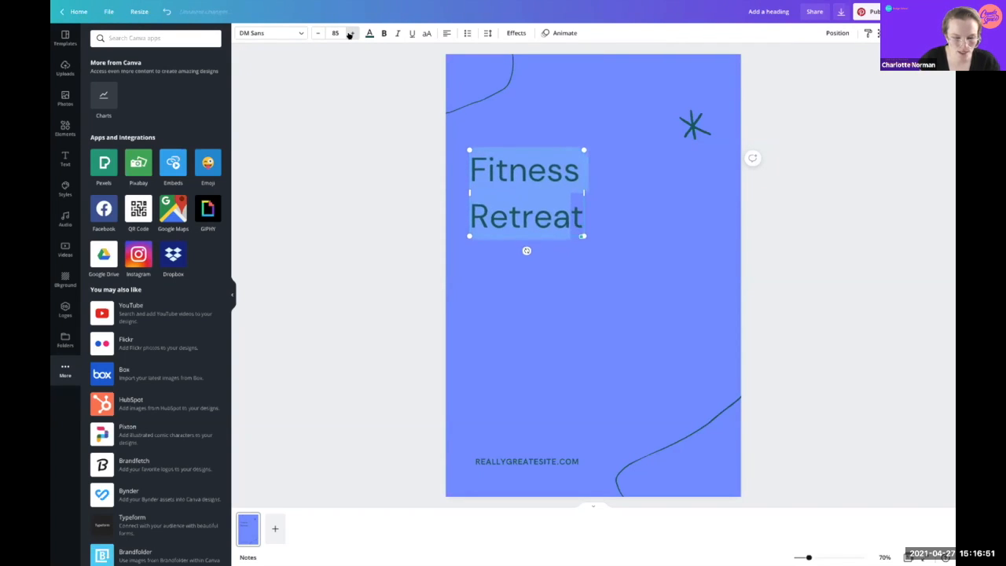
pyautogui.click(352, 33)
pyautogui.click(352, 33)
pyautogui.click(352, 33)
pyautogui.moveTo(601, 241); pyautogui.dragTo(618, 247)
pyautogui.click(545, 428)
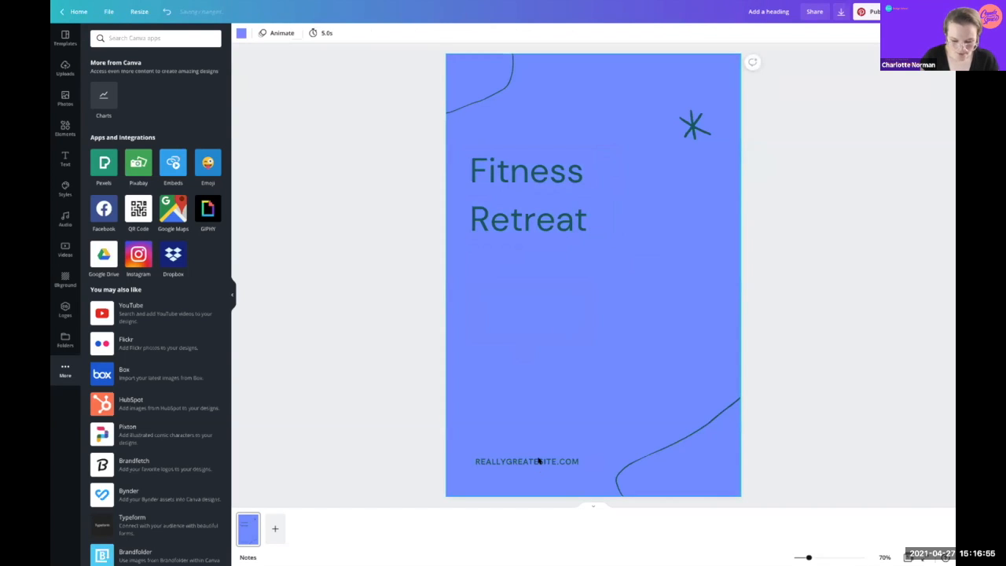
# Step: Change the footer web address to HOLISTICA.COM
pyautogui.click(539, 460)
pyautogui.click(539, 461)
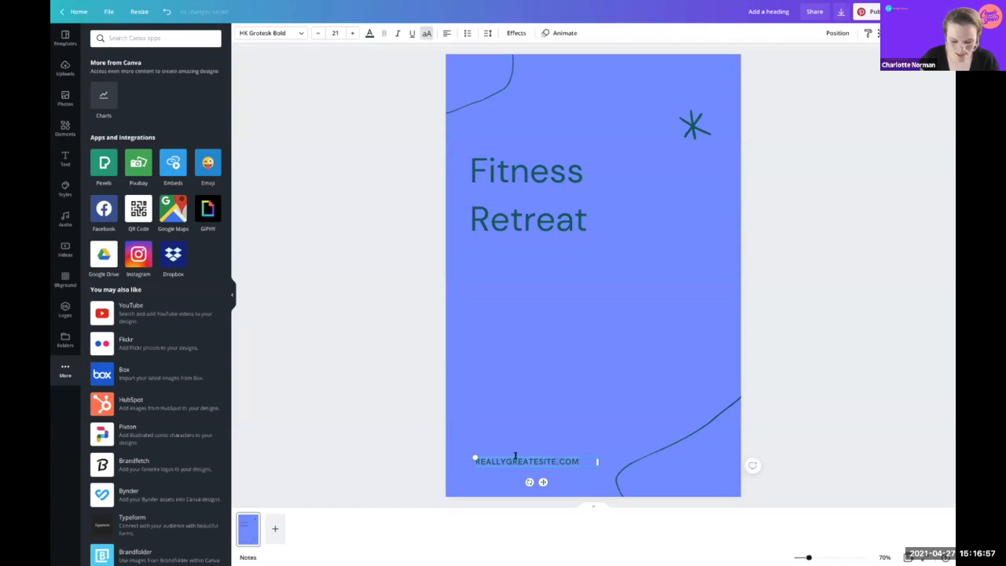
pyautogui.write('HOLIST')
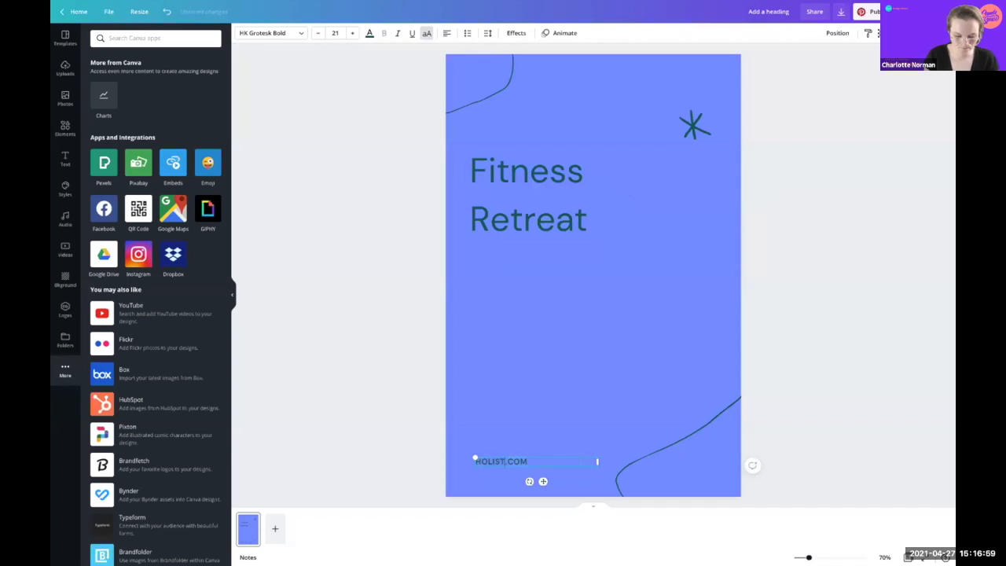
pyautogui.write('ICA')
pyautogui.click(747, 373)
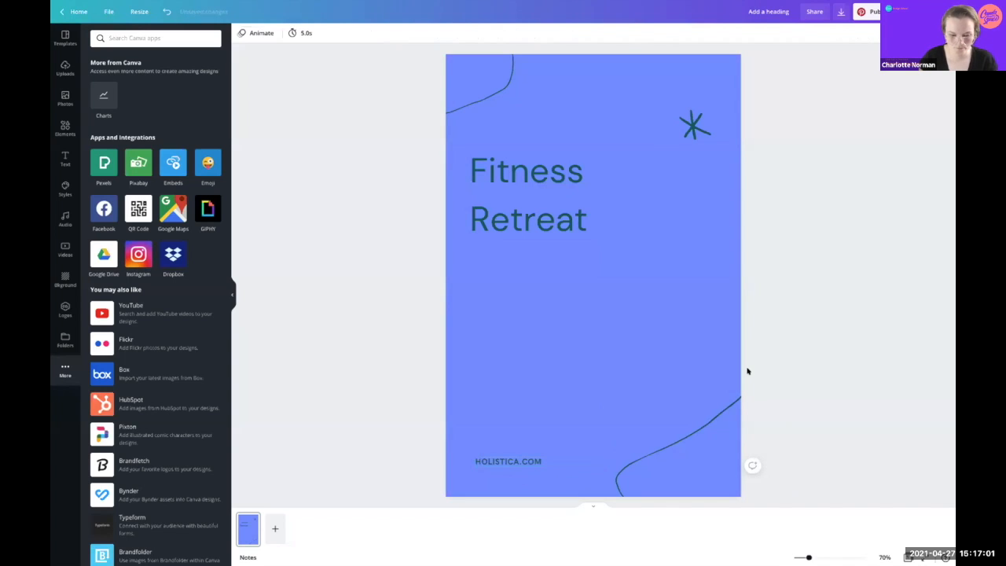
# Step: Add a paragraph text box with the T shortcut and clear its placeholder text
pyautogui.click(527, 196)
pyautogui.click(499, 368)
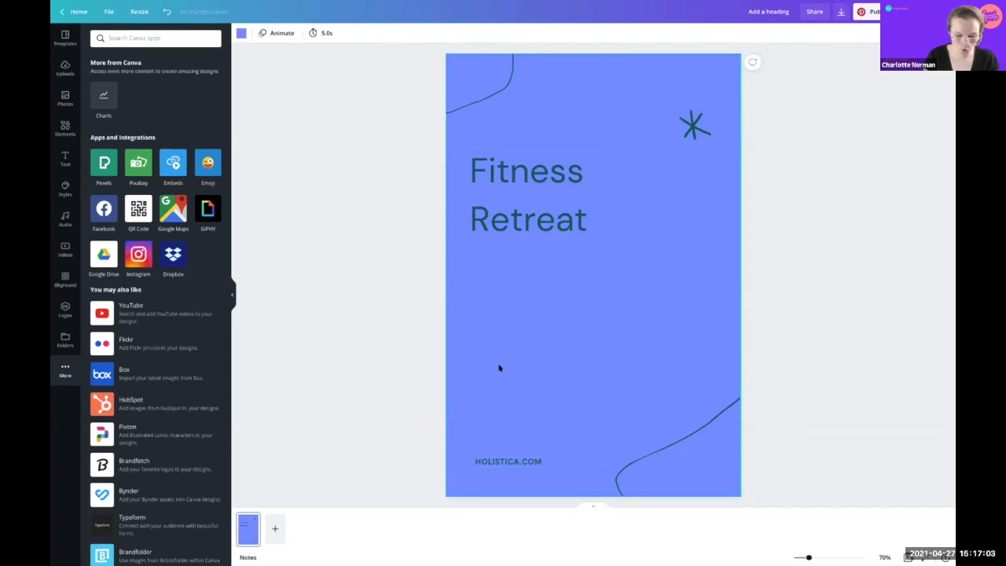
pyautogui.press('t')
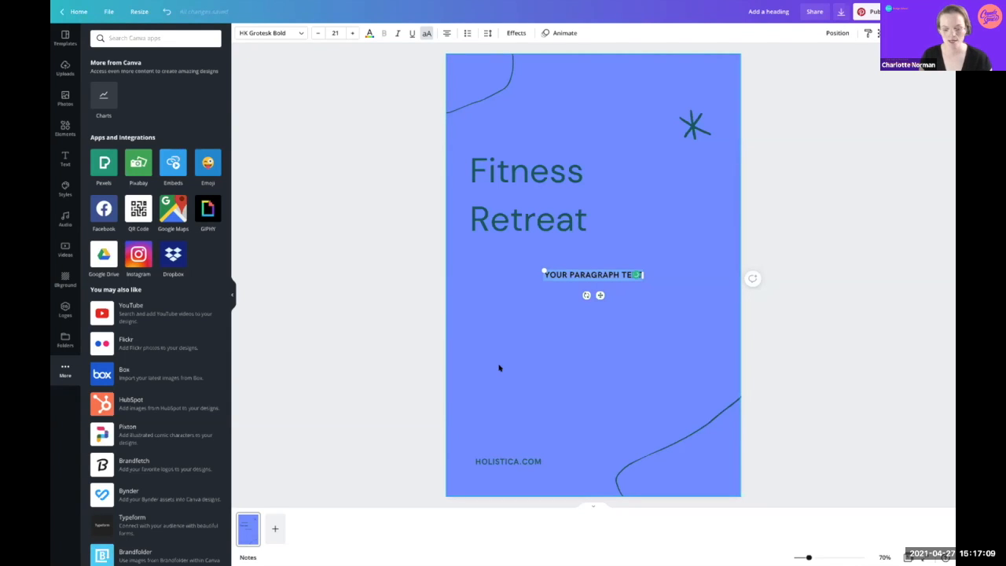
pyautogui.press('BackSpace')
pyautogui.click(577, 310)
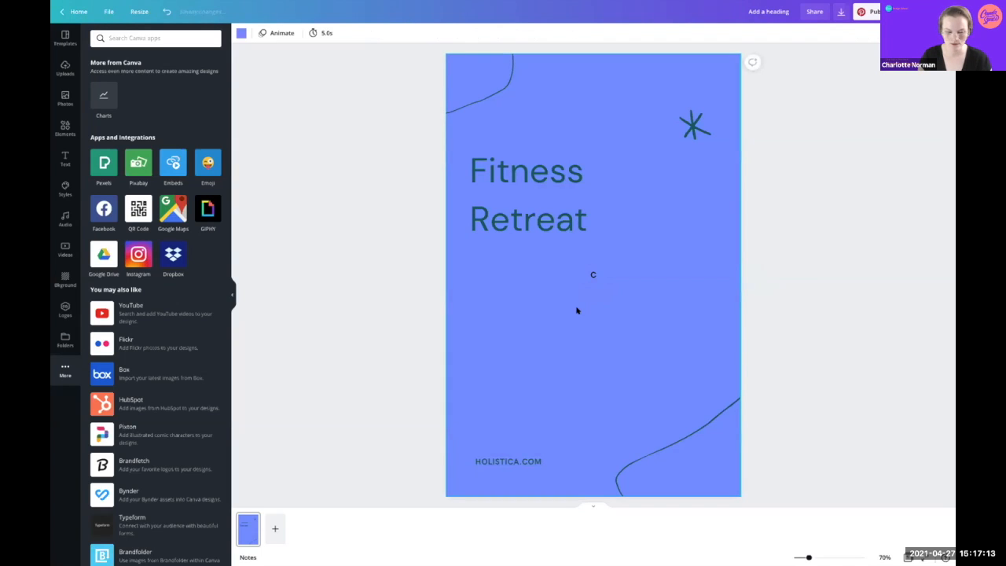
# Step: Delete the stray circle, line, rectangle and 'c' text, then add a 'LIMITED TIME OFFER' paragraph
pyautogui.press('c')
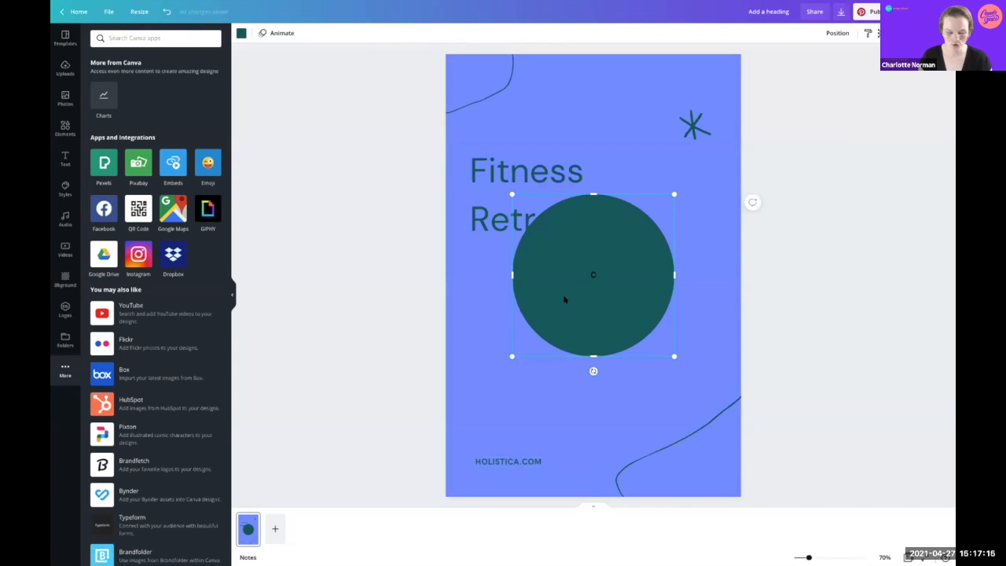
pyautogui.press('l')
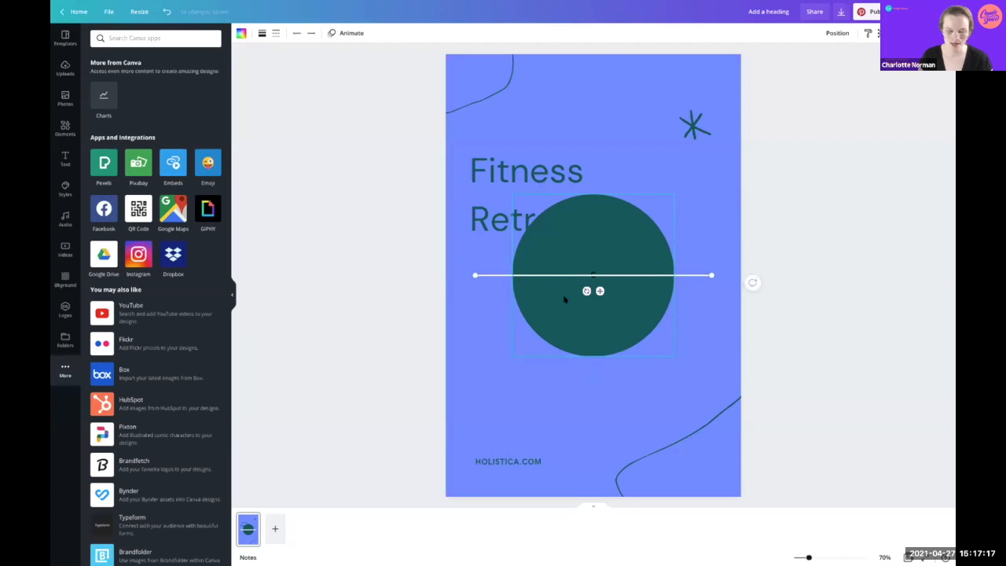
pyautogui.press('r')
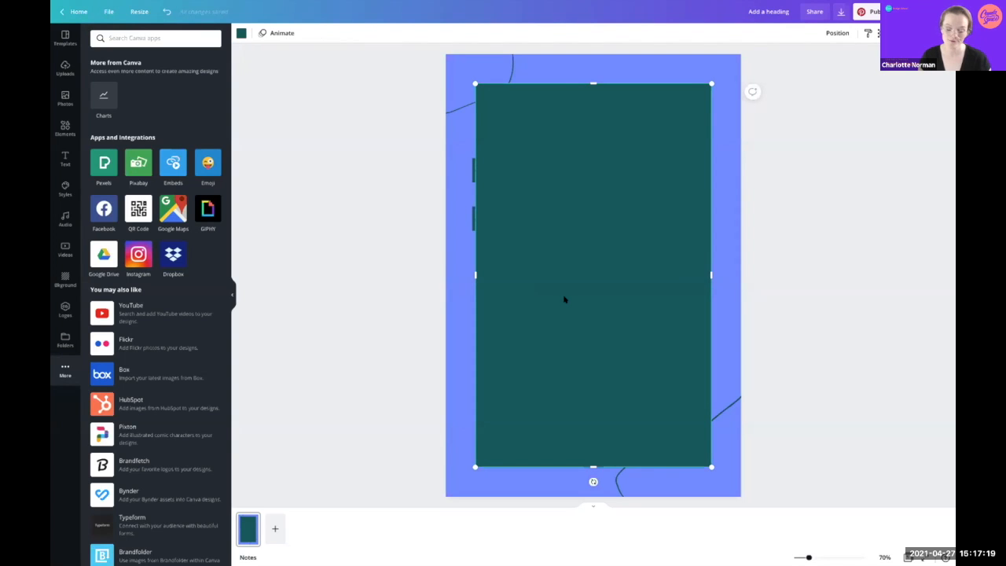
pyautogui.press('Delete')
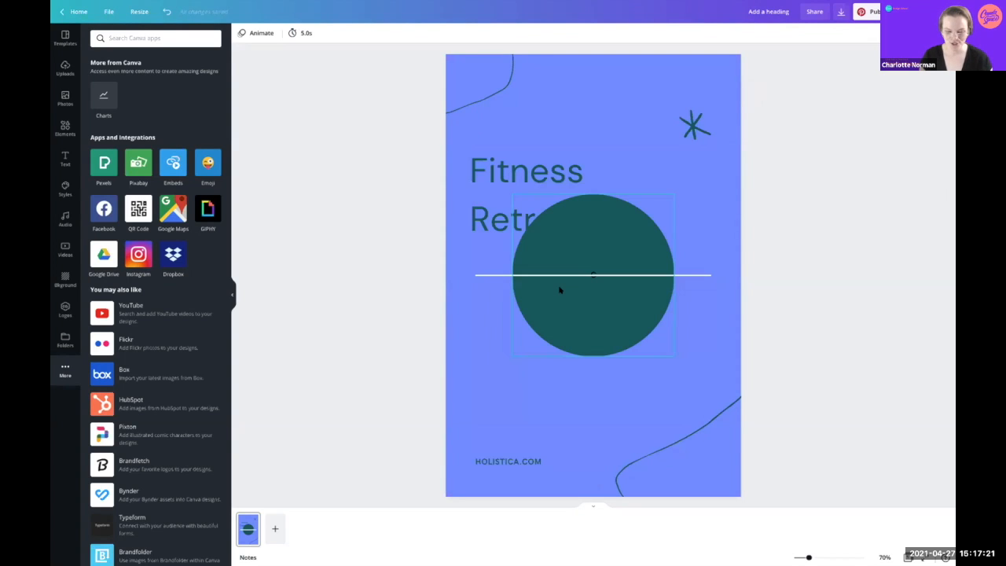
pyautogui.click(477, 286)
pyautogui.press('Delete')
pyautogui.click(536, 294)
pyautogui.press('Delete')
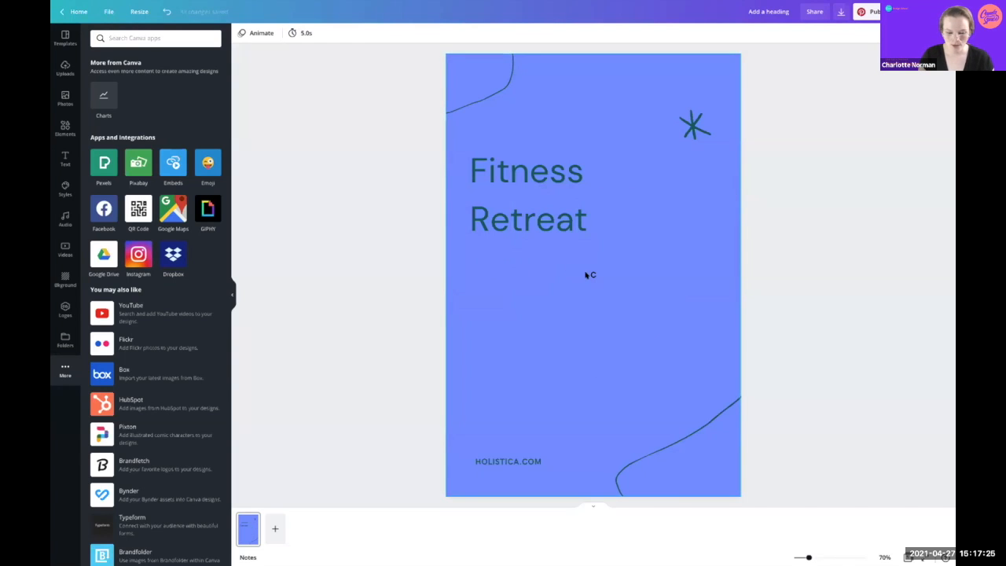
pyautogui.click(572, 268)
pyautogui.press('Delete')
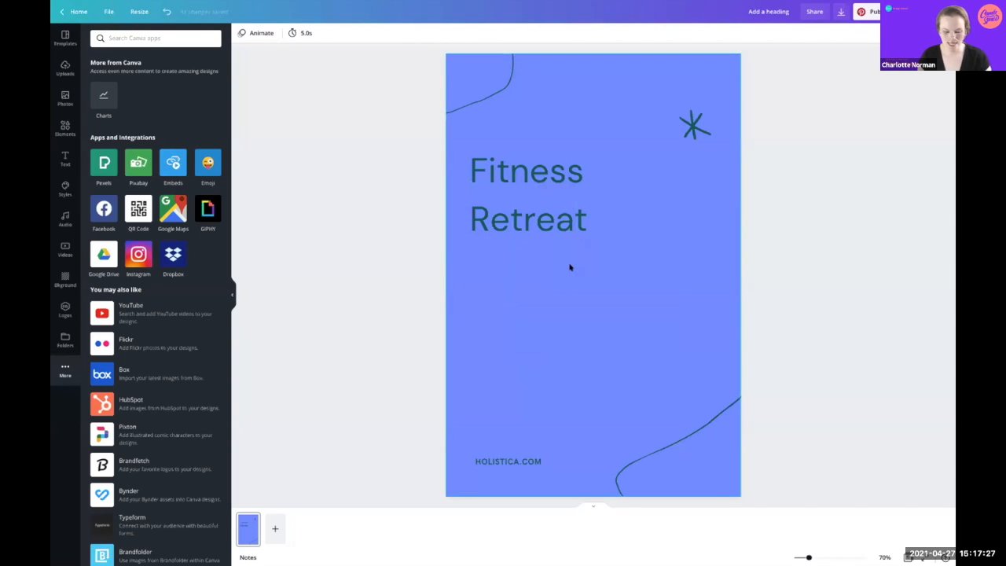
pyautogui.press('t')
pyautogui.write('LIMITED TIME OFFER')
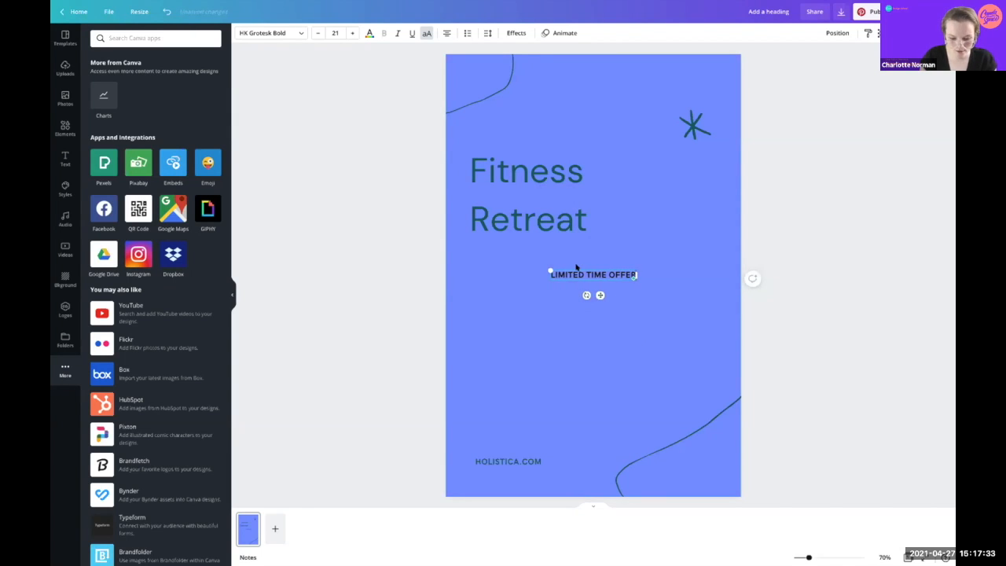
# Step: Place LIMITED TIME OFFER just under Fitness Retreat and colour it light green
pyautogui.click(613, 285)
pyautogui.moveTo(602, 275); pyautogui.dragTo(523, 249)
pyautogui.click(355, 112)
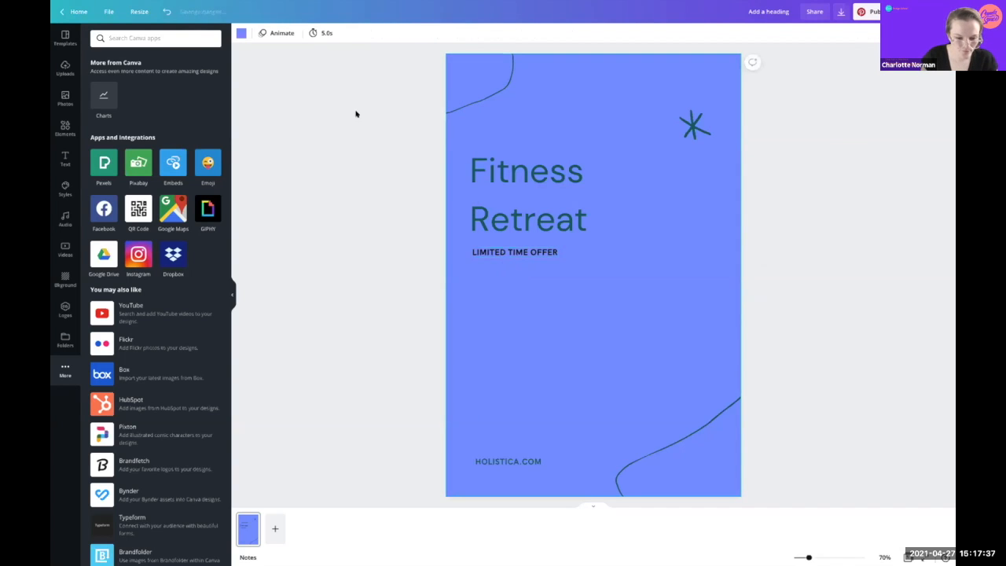
pyautogui.click(486, 250)
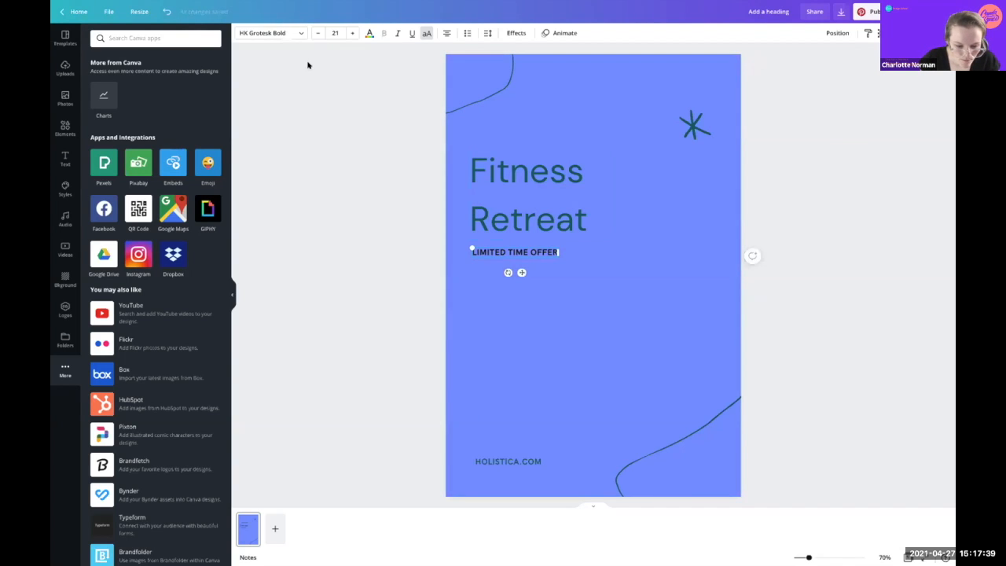
pyautogui.click(369, 33)
pyautogui.click(169, 128)
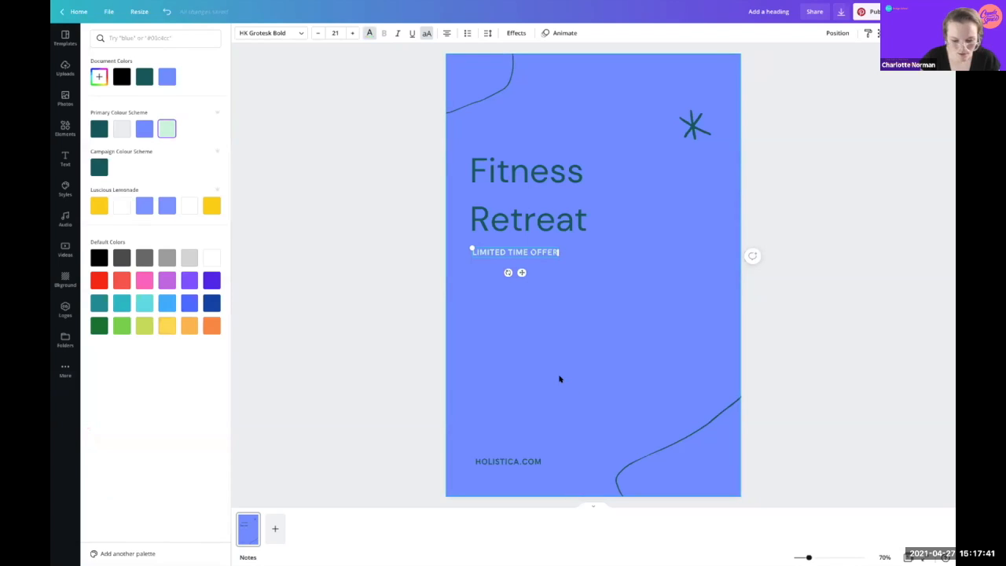
pyautogui.press('Escape')
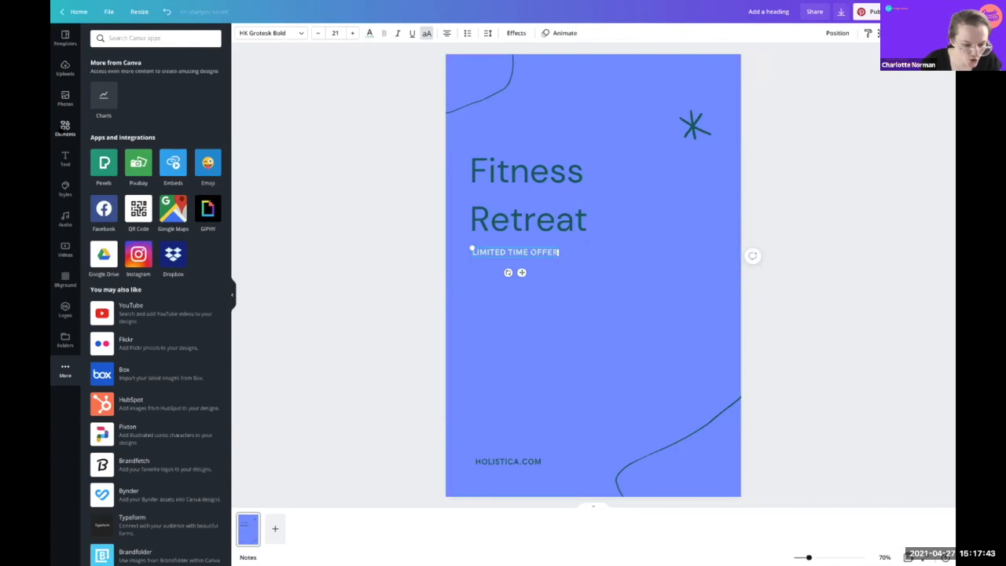
# Step: Add a square from Shapes and resize it into a wide, short bar above HOLISTICA.COM
pyautogui.click(65, 126)
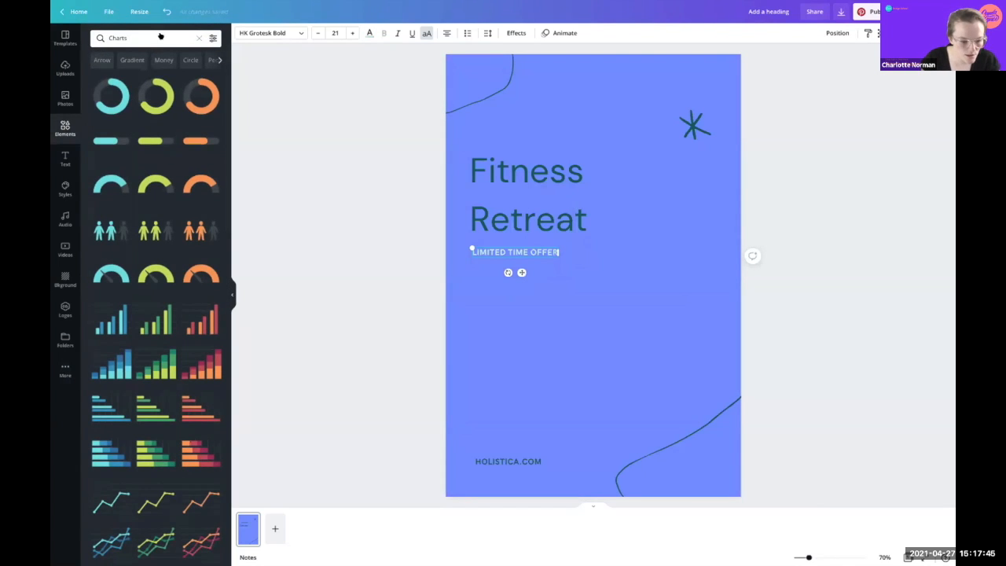
pyautogui.click(199, 38)
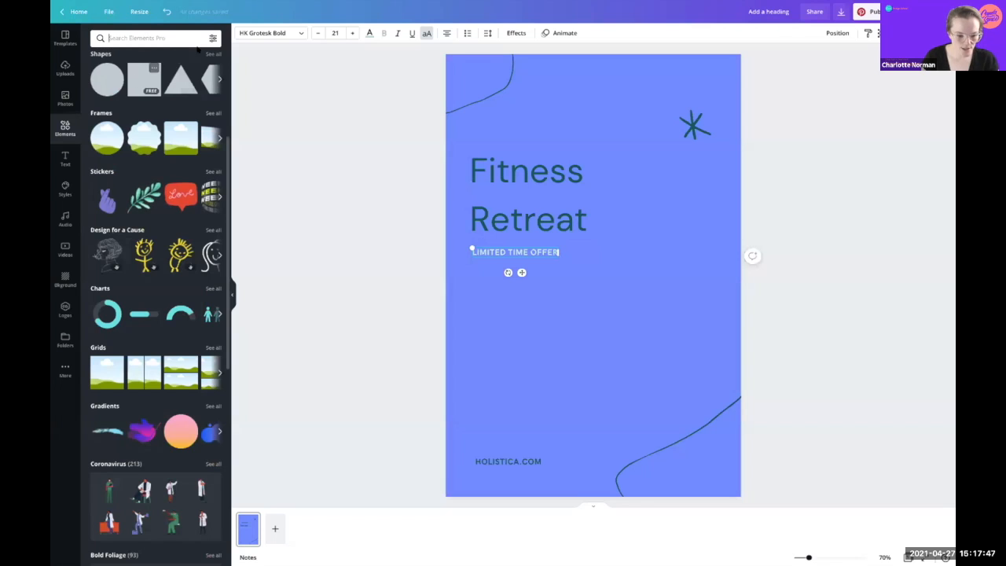
pyautogui.click(208, 53)
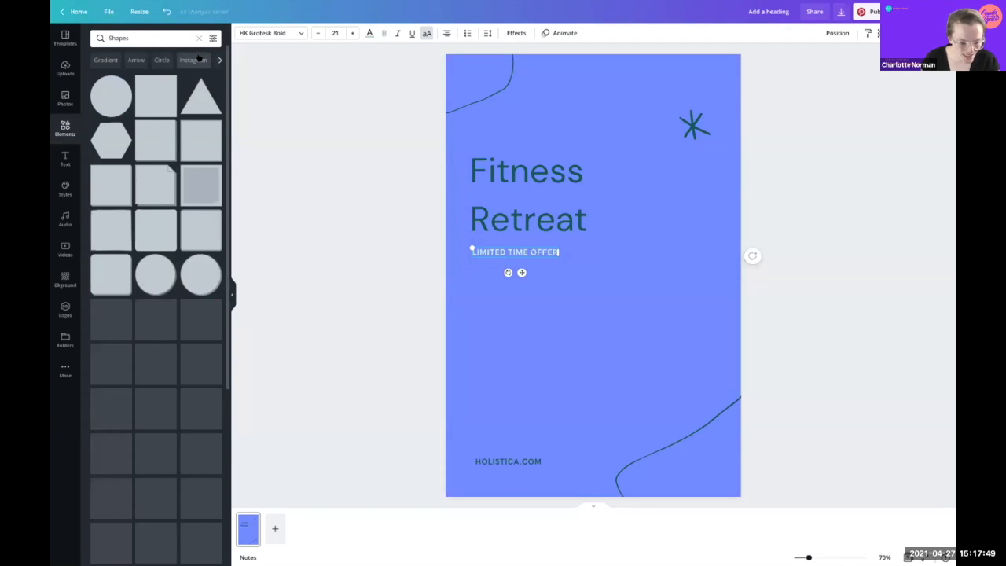
pyautogui.click(149, 227)
pyautogui.moveTo(672, 194); pyautogui.dragTo(650, 377)
pyautogui.moveTo(569, 322); pyautogui.dragTo(631, 320)
pyautogui.moveTo(561, 351); pyautogui.dragTo(559, 308)
pyautogui.moveTo(631, 307); pyautogui.dragTo(539, 419)
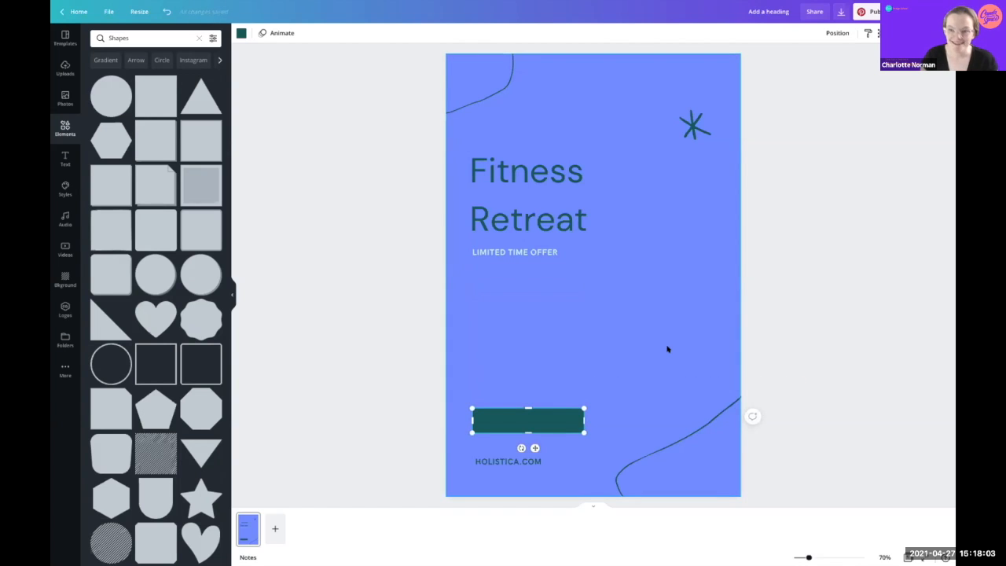
# Step: Add a 'BOOK NOW' text box and move it onto the dark green bar
pyautogui.click(510, 288)
pyautogui.write('t')
pyautogui.write('BOOK')
pyautogui.write(' NOW')
pyautogui.click(659, 305)
pyautogui.moveTo(590, 273); pyautogui.dragTo(530, 420)
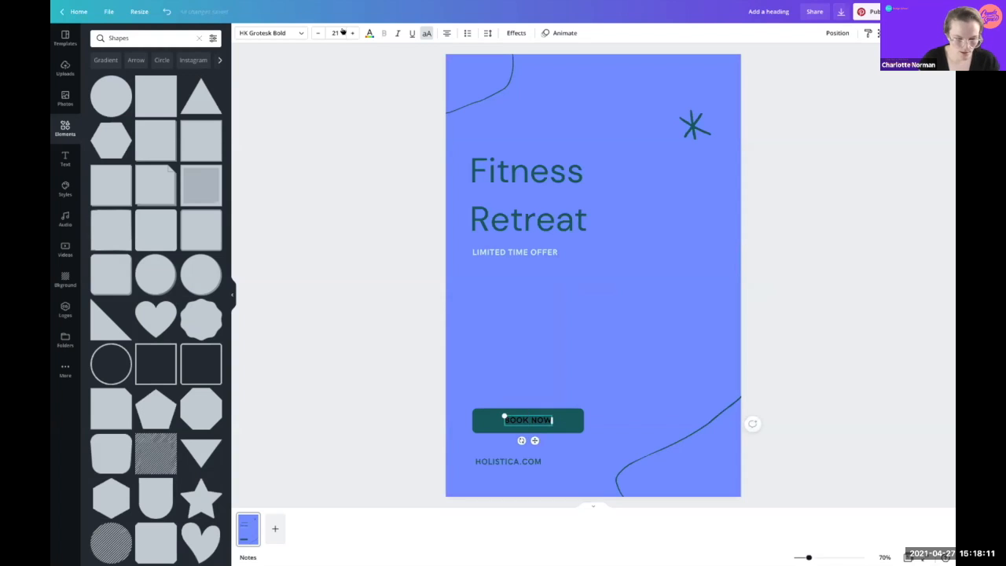
# Step: Make BOOK NOW white at font size 30 and centre it on the button
pyautogui.click(370, 33)
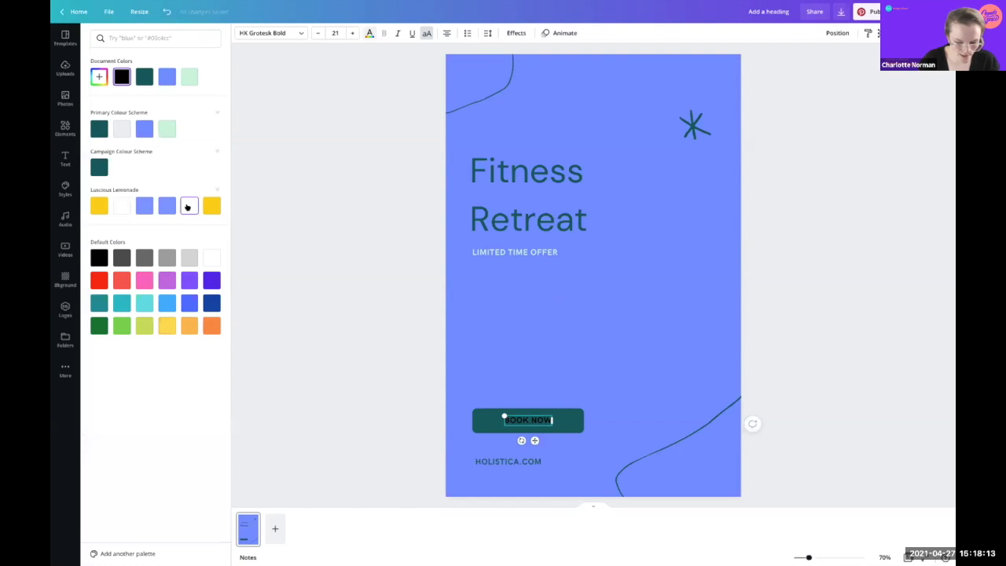
pyautogui.click(187, 206)
pyautogui.click(351, 33)
pyautogui.click(350, 33)
pyautogui.click(351, 33)
pyautogui.click(351, 33)
pyautogui.click(351, 33)
pyautogui.click(351, 33)
pyautogui.click(350, 33)
pyautogui.click(350, 34)
pyautogui.click(351, 33)
pyautogui.click(626, 340)
pyautogui.moveTo(526, 415); pyautogui.dragTo(527, 411)
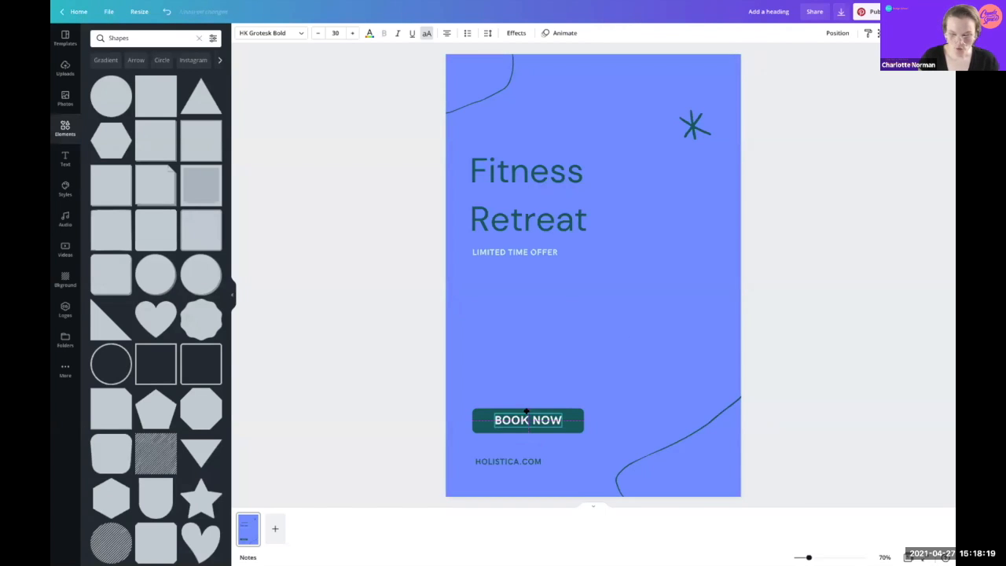
pyautogui.hotkey('ctrl', 'k')
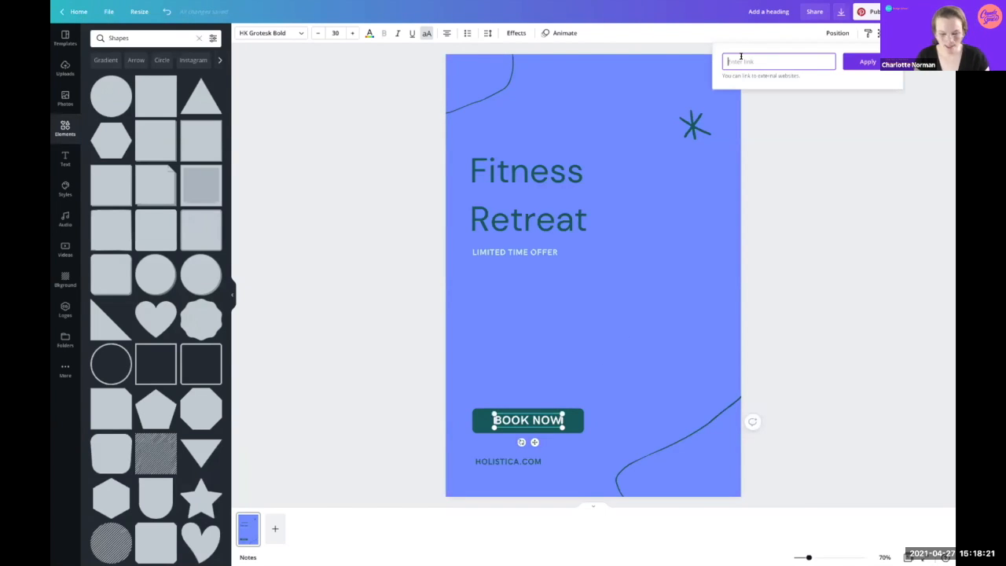
# Step: Link the BOOK NOW text to holistica.com
pyautogui.write('holi')
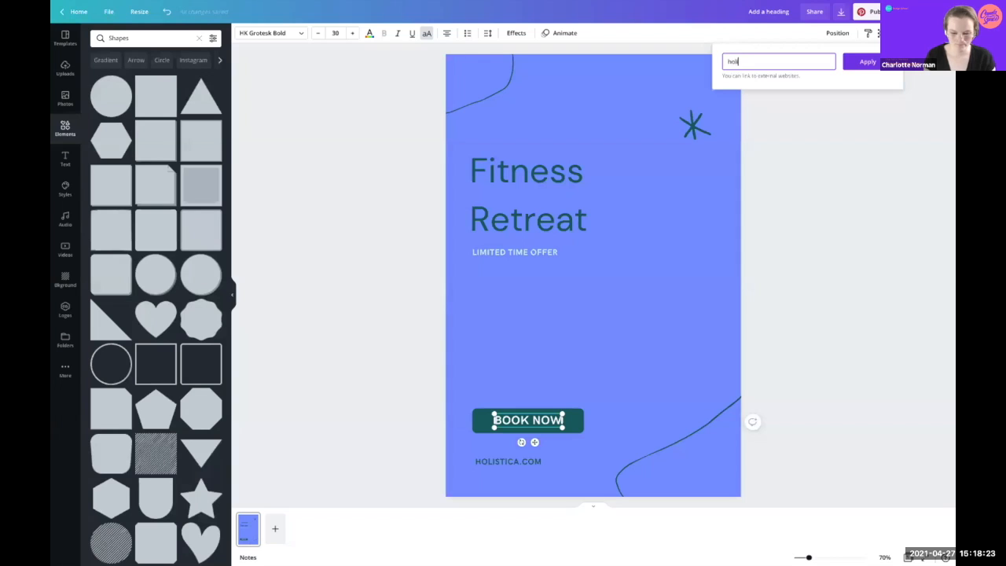
pyautogui.write('stica')
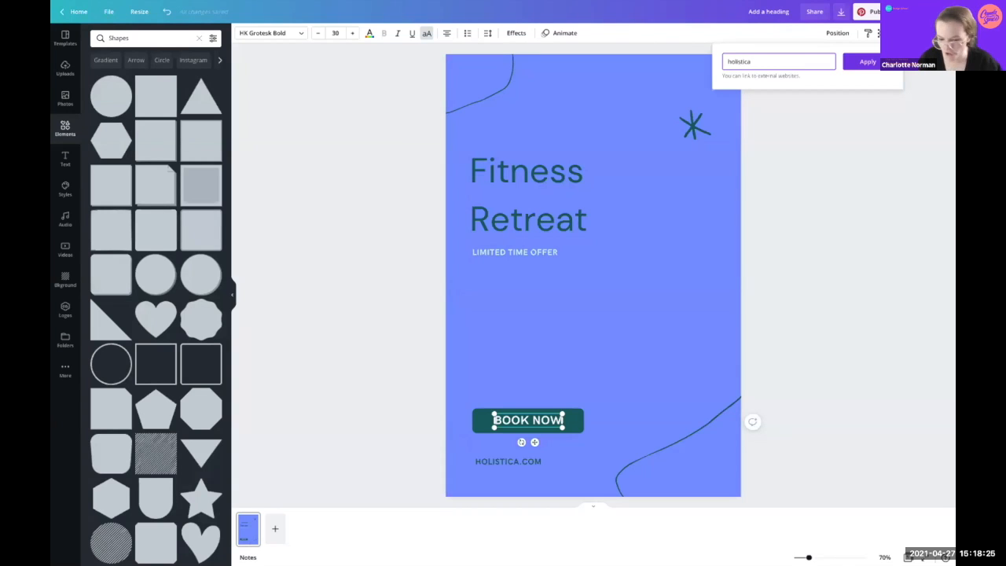
pyautogui.write('.com')
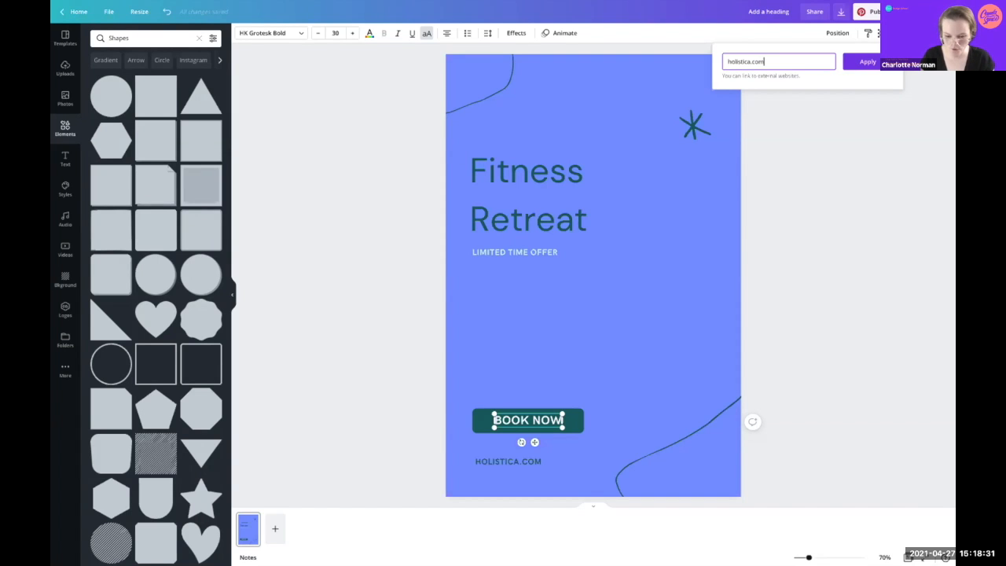
pyautogui.press('Return')
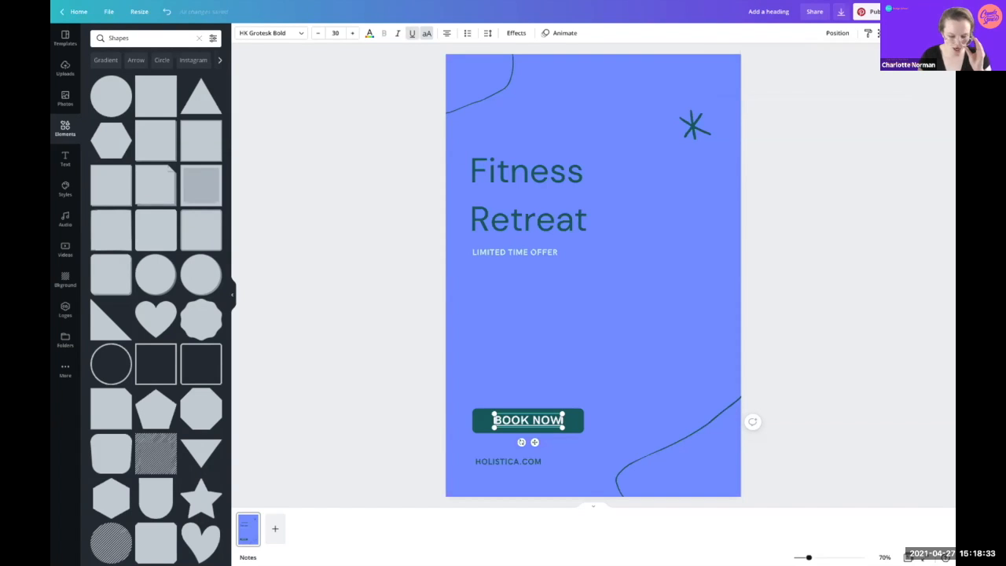
# Step: Change the page background colour to white
pyautogui.click(718, 228)
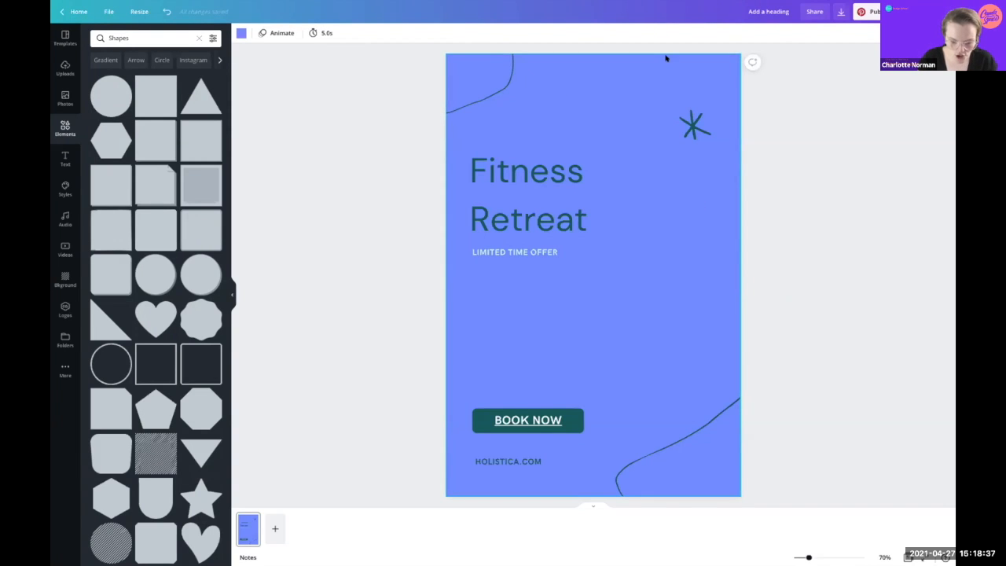
pyautogui.click(240, 34)
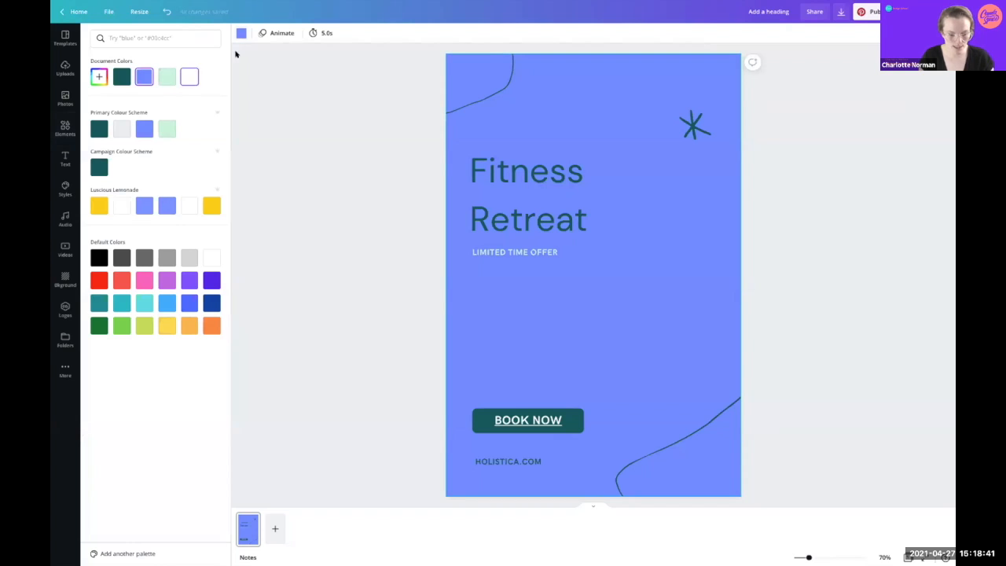
pyautogui.click(189, 76)
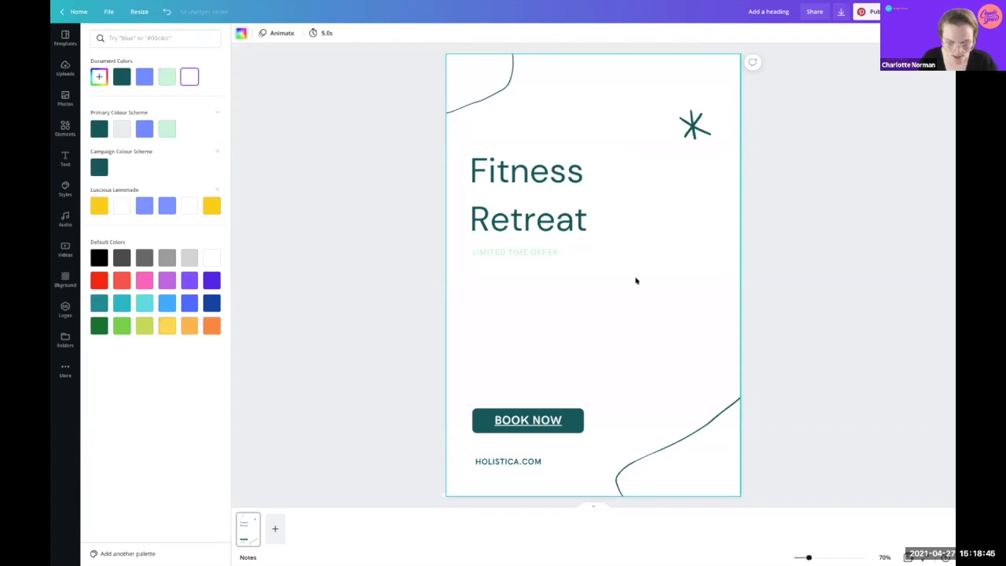
pyautogui.click(531, 248)
# Step: Recolour LIMITED TIME OFFER periwinkle blue and remove an accidentally added circle
pyautogui.click(523, 251)
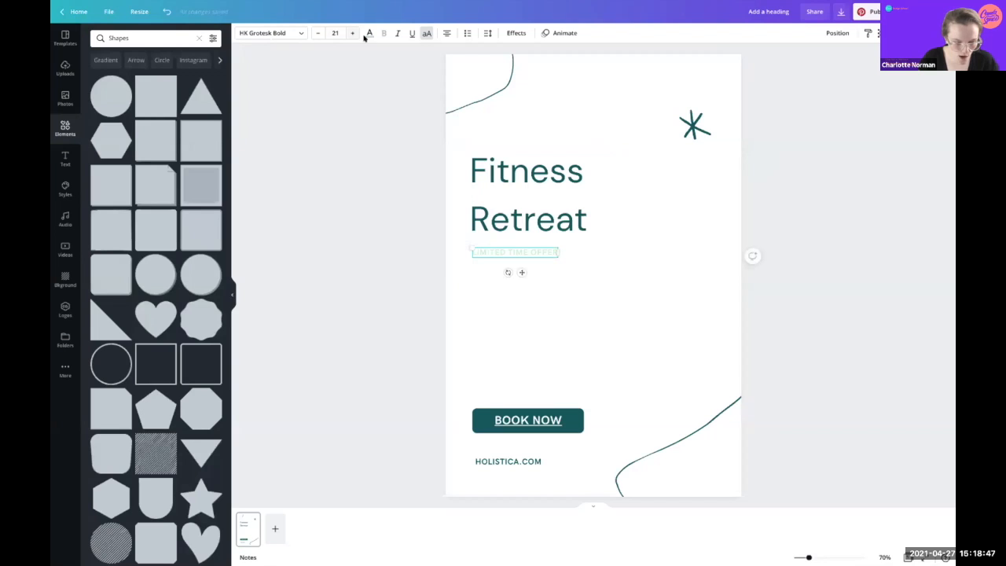
pyautogui.click(142, 129)
pyautogui.click(697, 340)
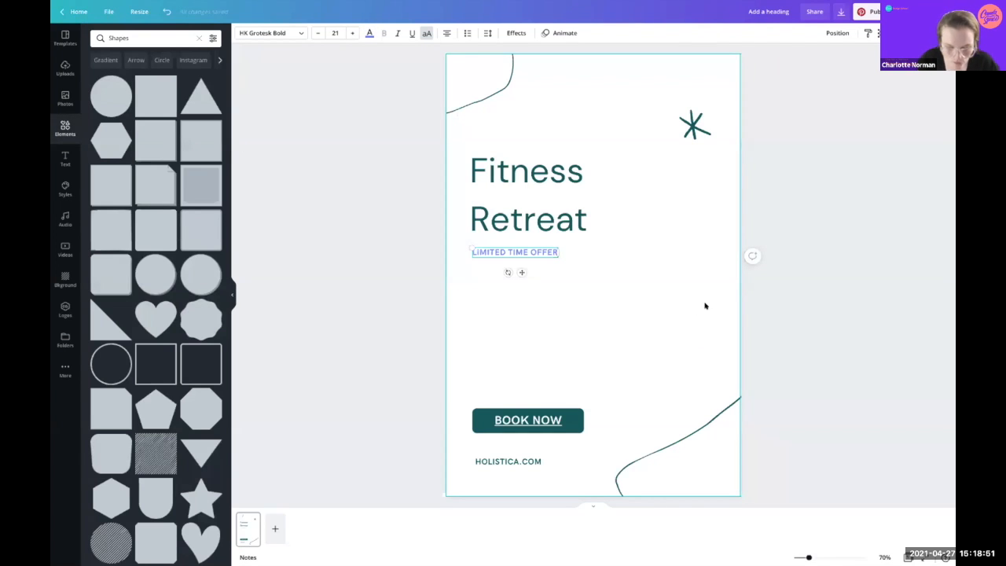
pyautogui.click(705, 306)
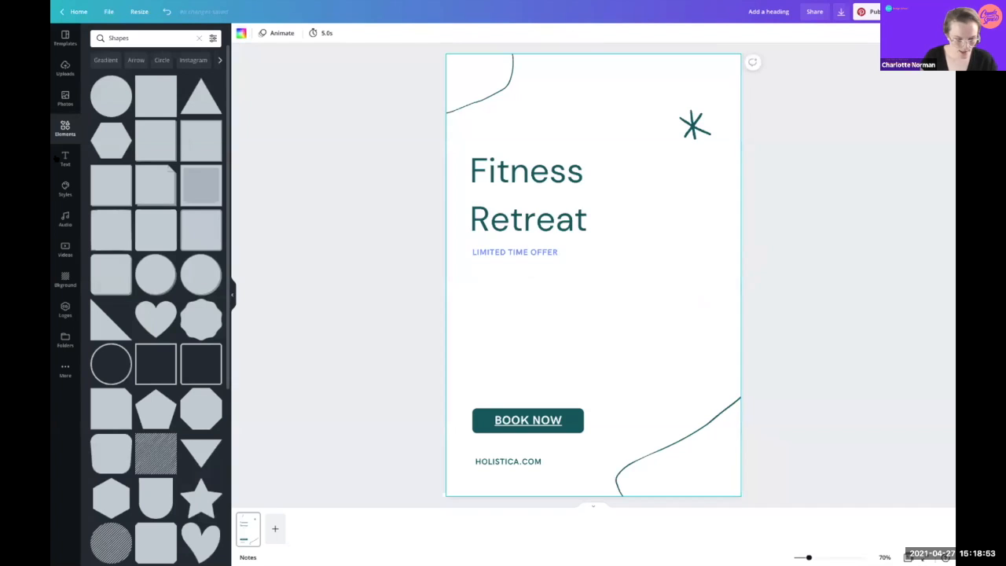
pyautogui.click(102, 95)
pyautogui.press('Delete')
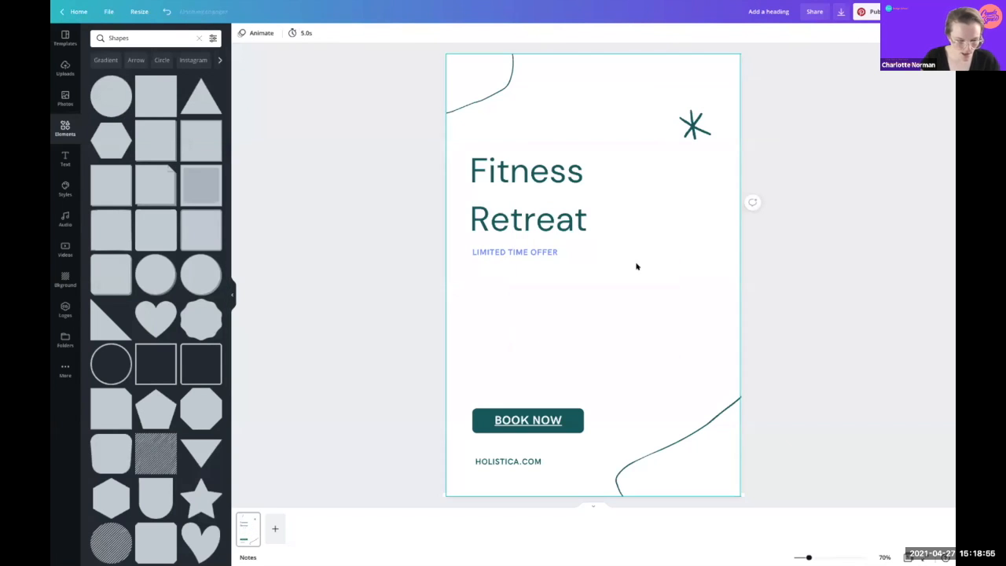
pyautogui.click(65, 99)
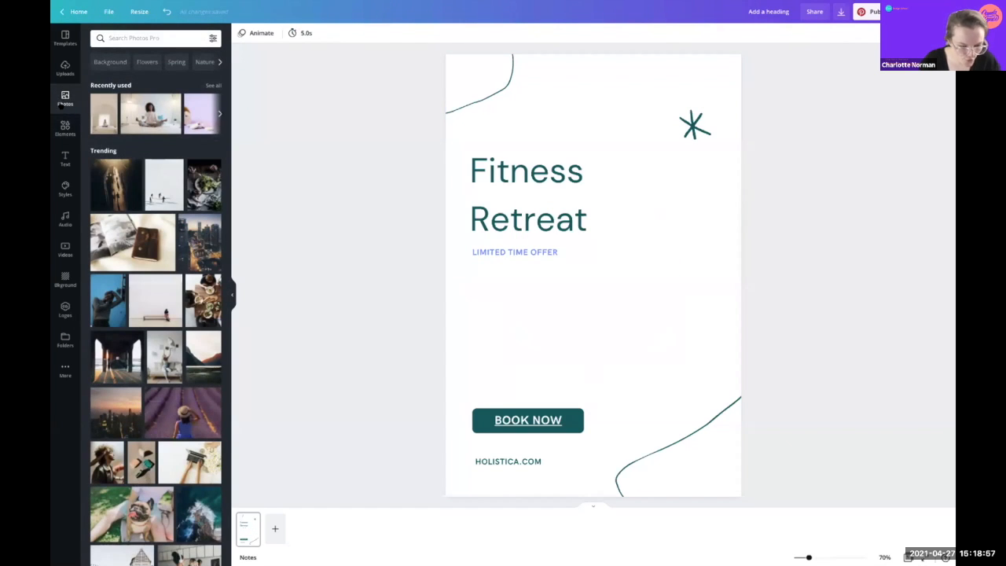
# Step: Browse all image frames, try a desktop-monitor frame, then remove it
pyautogui.click(66, 128)
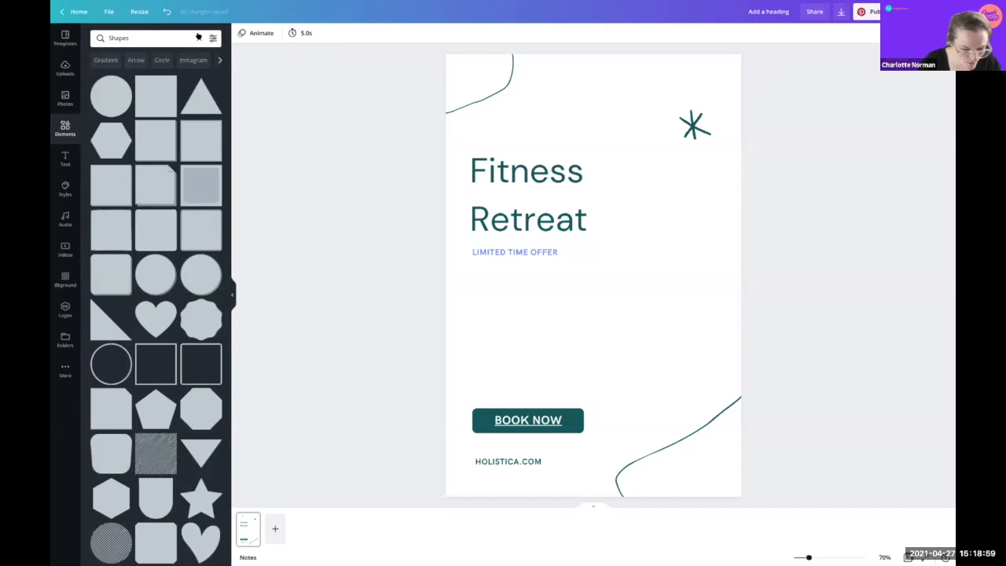
pyautogui.click(198, 37)
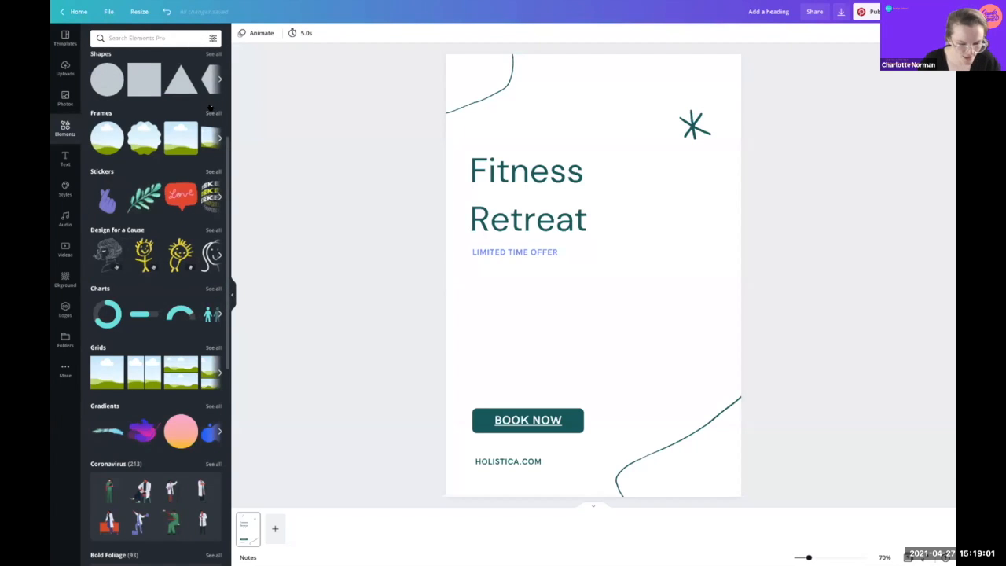
pyautogui.click(213, 112)
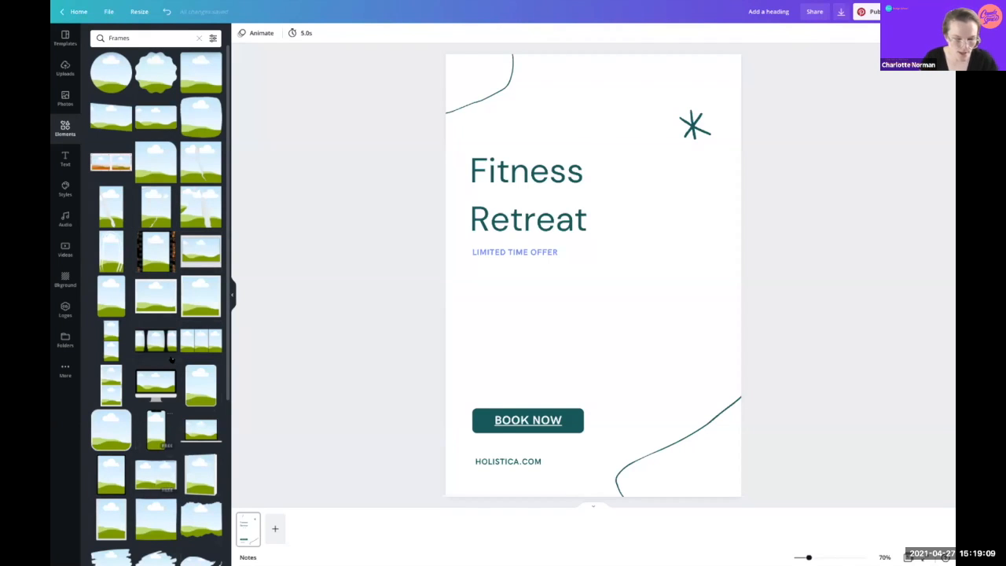
pyautogui.scroll(-1, 139, 362)
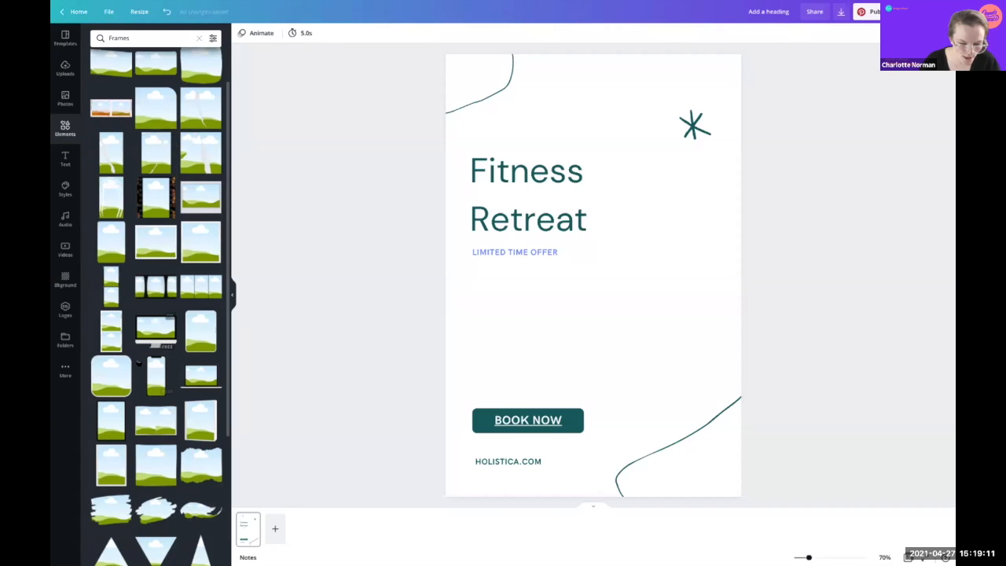
pyautogui.click(154, 325)
pyautogui.moveTo(670, 332); pyautogui.dragTo(791, 432)
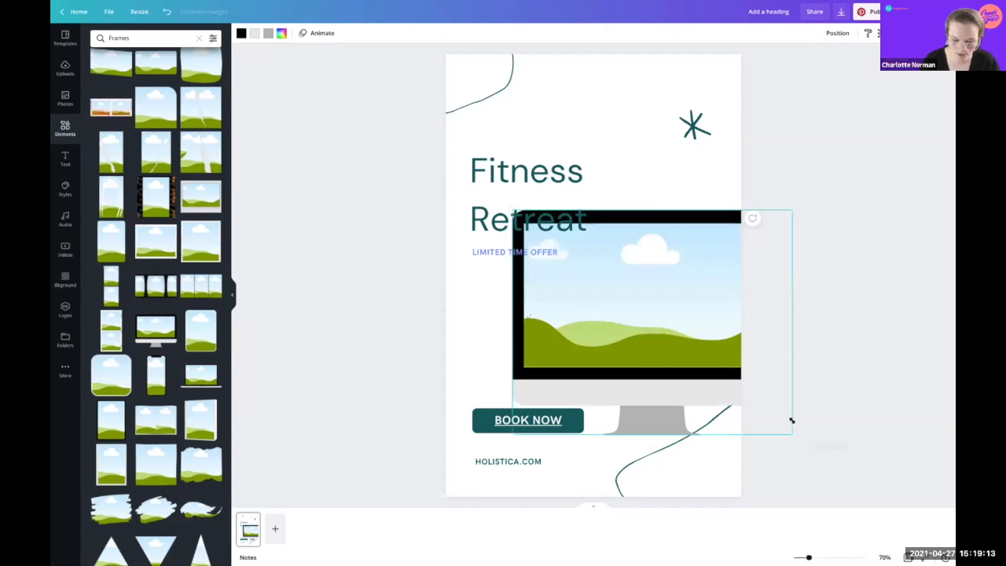
pyautogui.press('Delete')
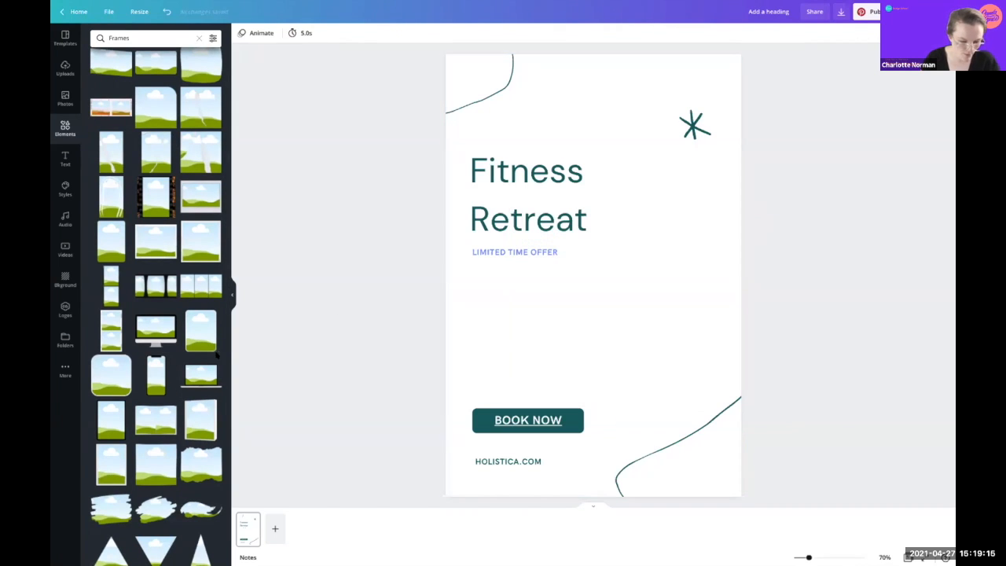
# Step: Add a round image frame and enlarge it on the right, bleeding off the page edge
pyautogui.scroll(-3, 176, 427)
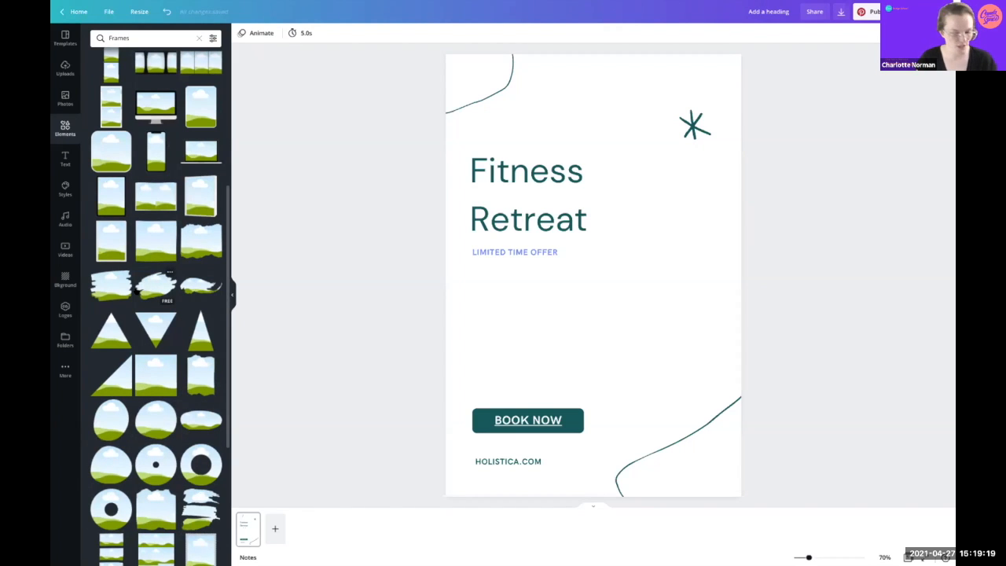
pyautogui.scroll(-3, 124, 472)
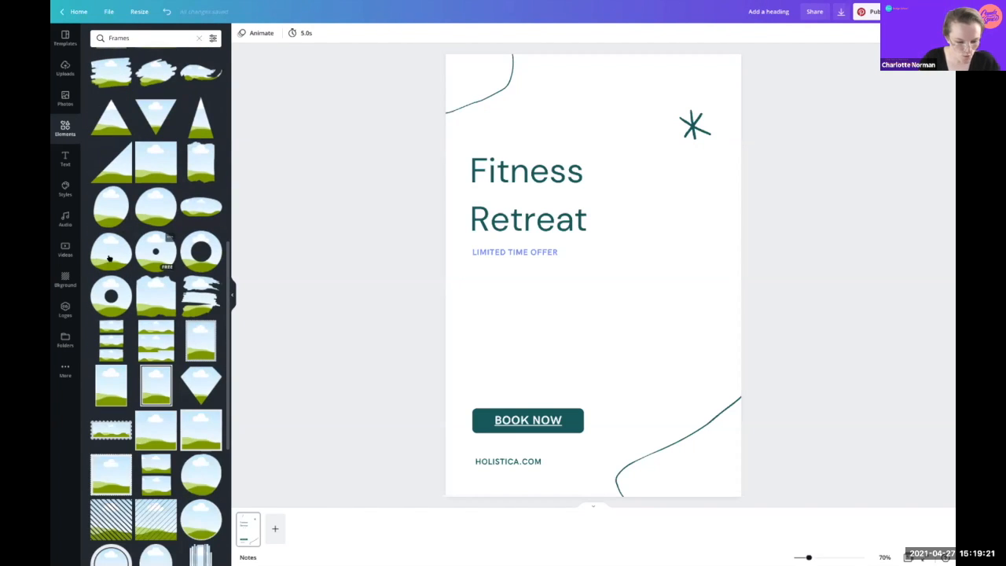
pyautogui.click(156, 206)
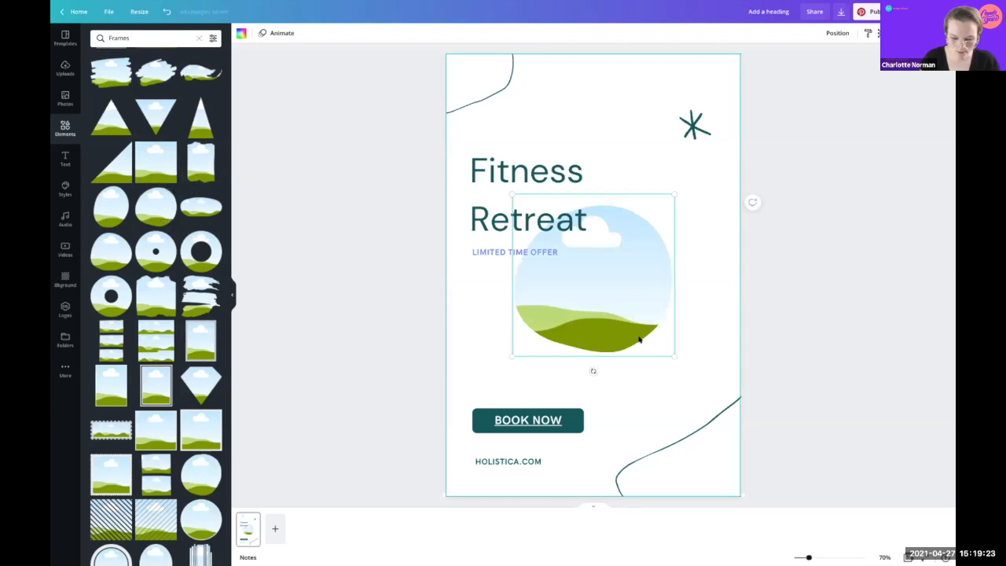
pyautogui.moveTo(670, 353); pyautogui.dragTo(745, 360)
pyautogui.moveTo(551, 191)
pyautogui.mouseDown()
pyautogui.moveTo(539, 180)
pyautogui.moveTo(547, 185)
pyautogui.mouseUp()
pyautogui.click(950, 336)
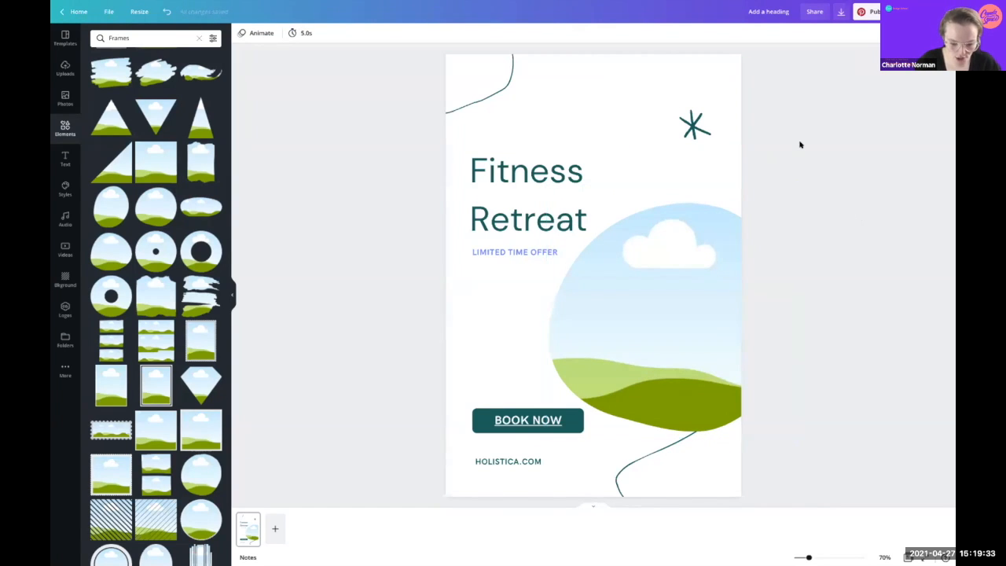
# Step: Search the stock photos for 'fitness'
pyautogui.click(66, 95)
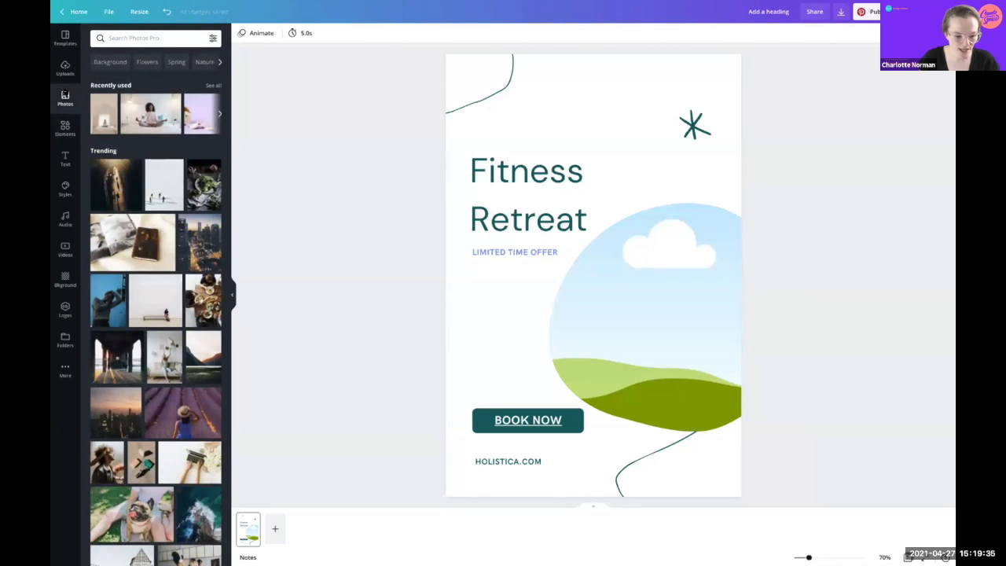
pyautogui.click(152, 37)
pyautogui.write('fitness')
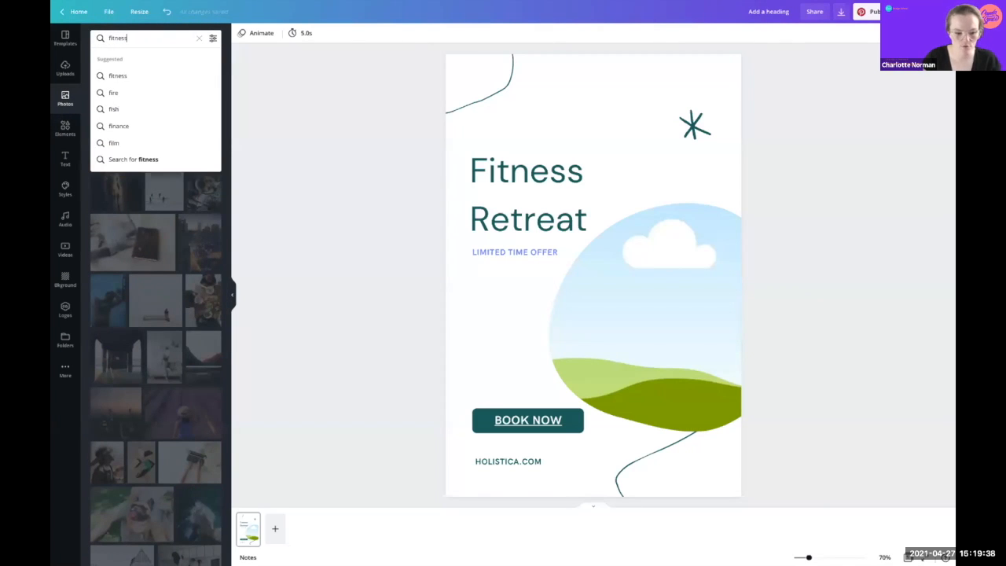
pyautogui.press('Return')
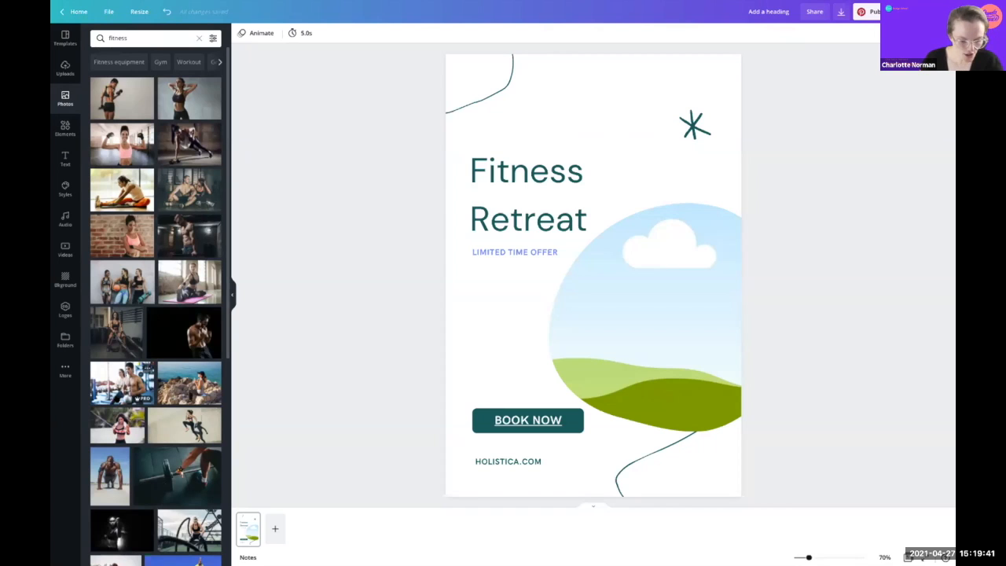
# Step: Drop the smiling woman in boxing gloves photo into the round frame
pyautogui.scroll(-3, 155, 330)
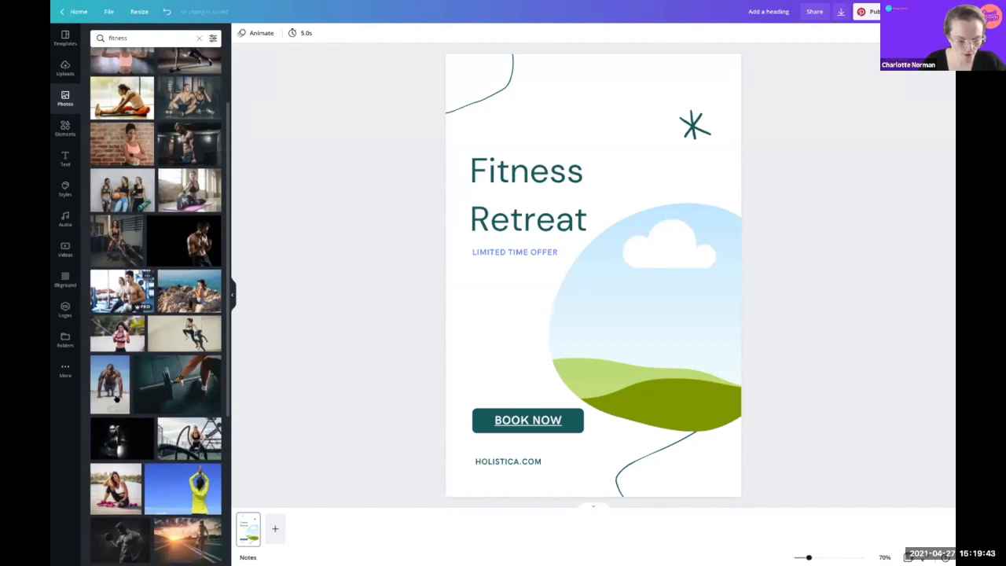
pyautogui.scroll(-7, 155, 307)
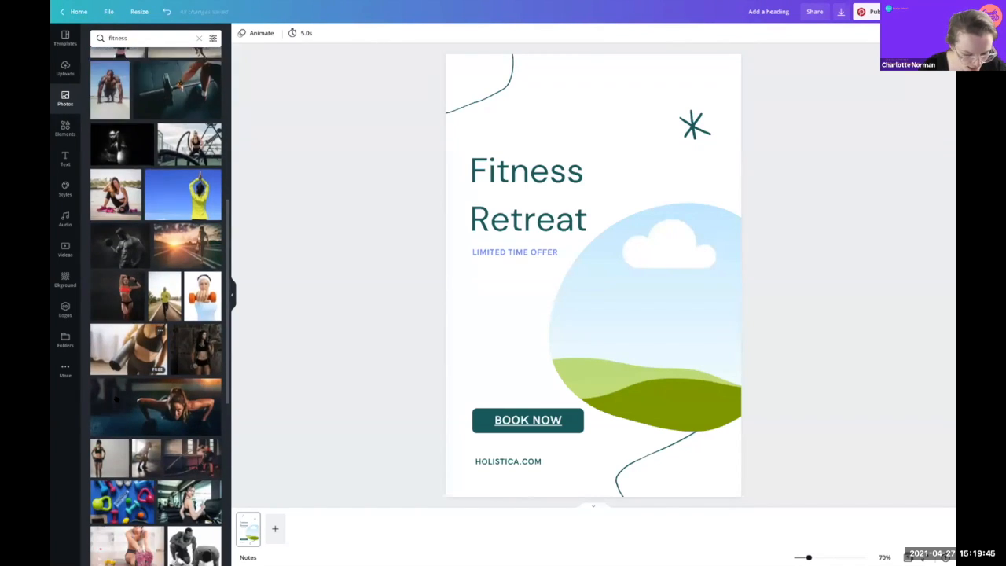
pyautogui.scroll(-2, 116, 391)
pyautogui.scroll(-2, 116, 392)
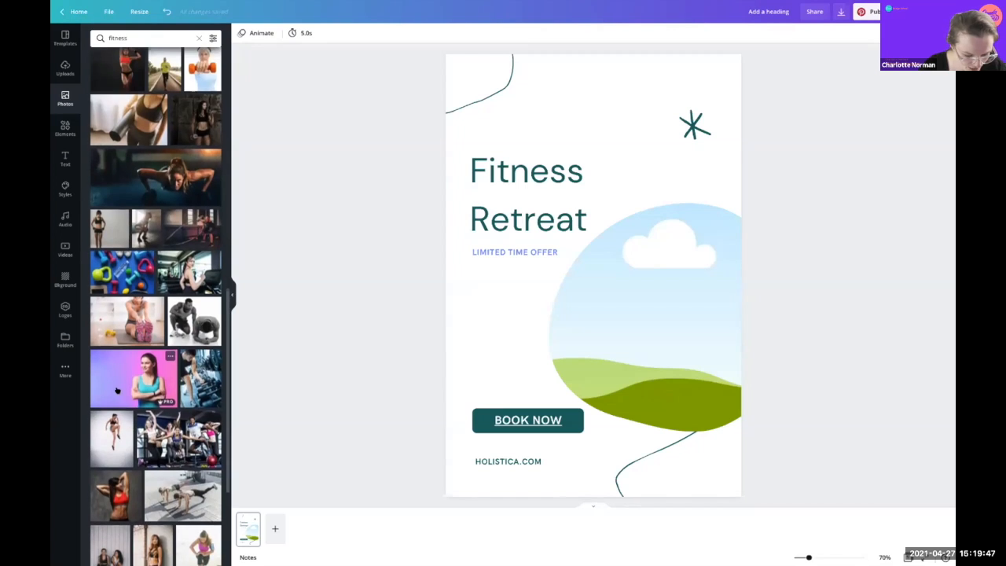
pyautogui.scroll(-3, 117, 391)
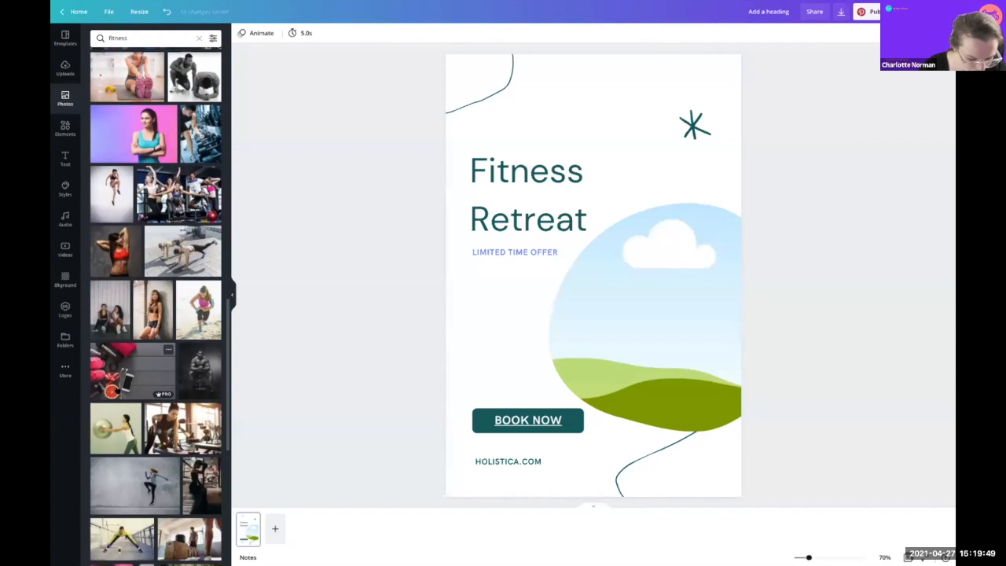
pyautogui.scroll(-2, 116, 391)
pyautogui.scroll(-2, 118, 389)
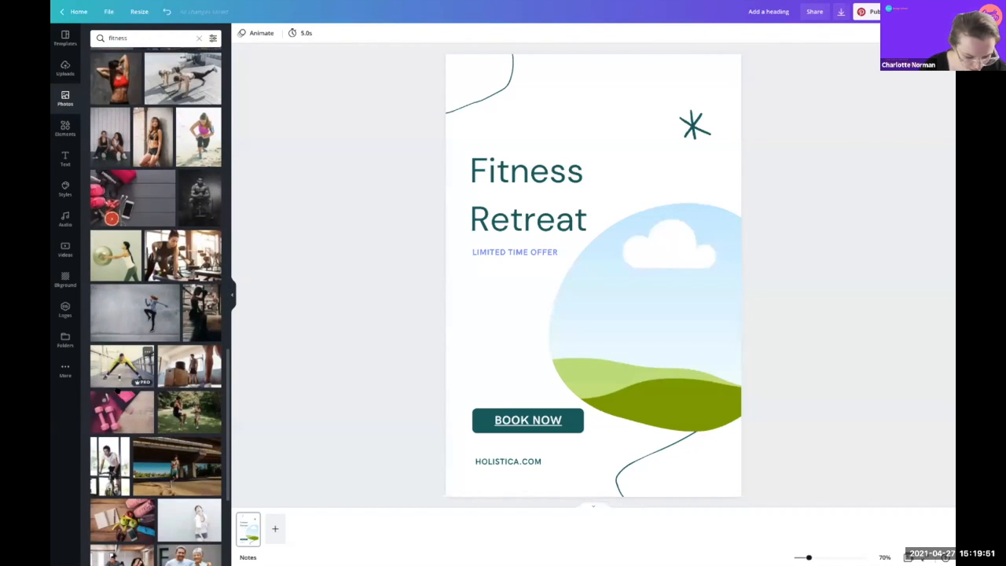
pyautogui.scroll(-3, 118, 390)
pyautogui.scroll(15, 117, 390)
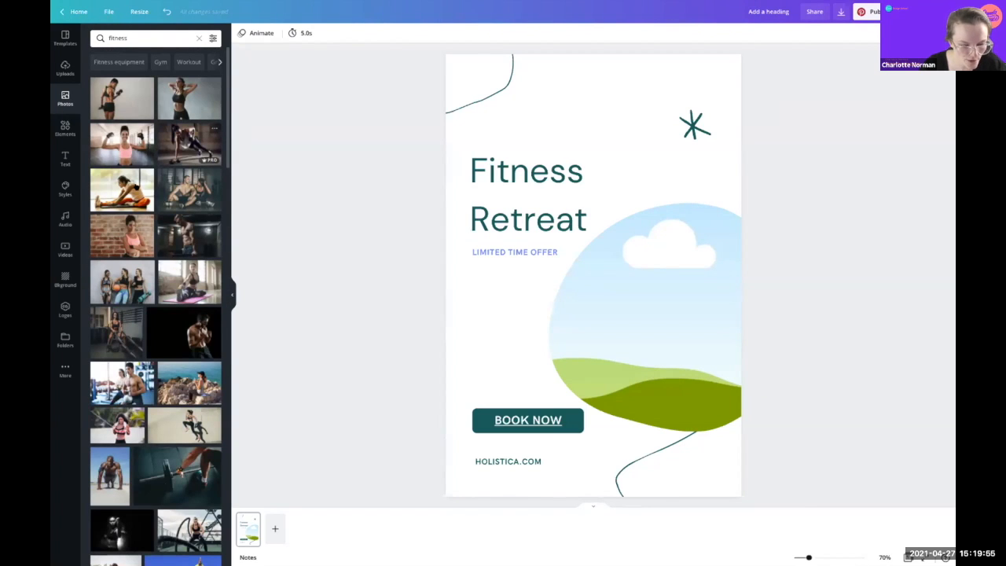
pyautogui.click(127, 147)
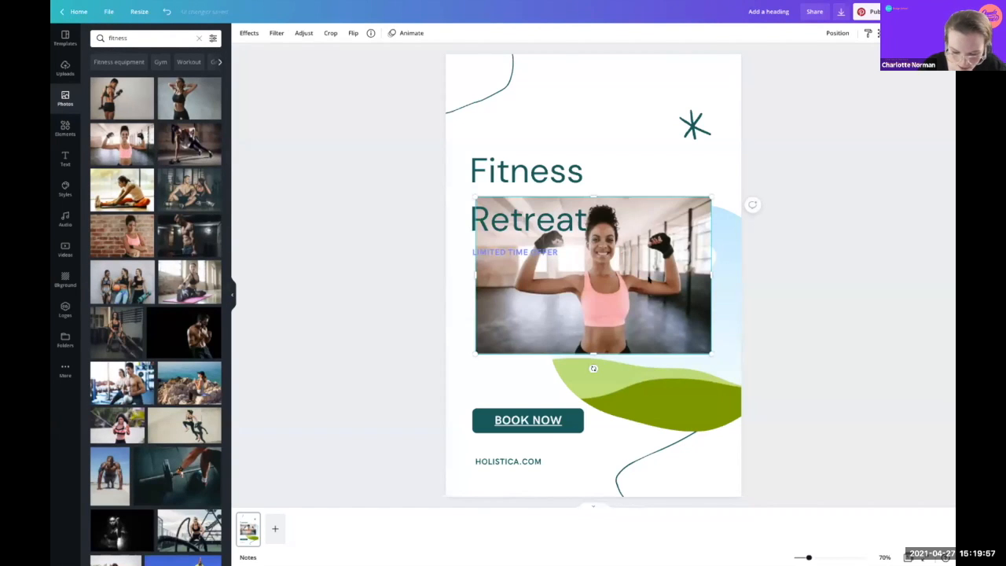
pyautogui.moveTo(607, 315); pyautogui.dragTo(661, 325)
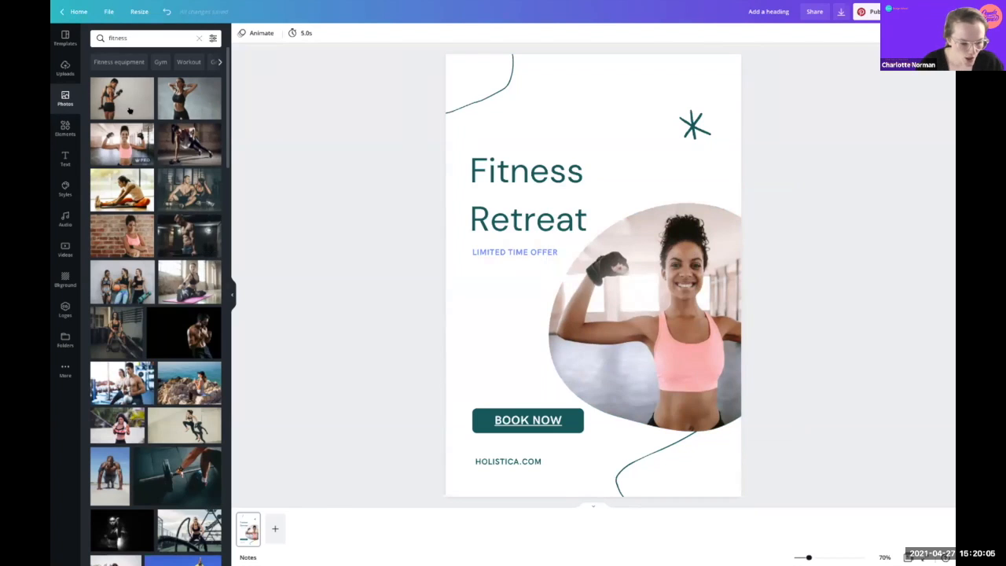
# Step: Search 'dumbbell', place the blue dumbbells photo at upper right, and open its Effects
pyautogui.click(137, 38)
pyautogui.write('dumb')
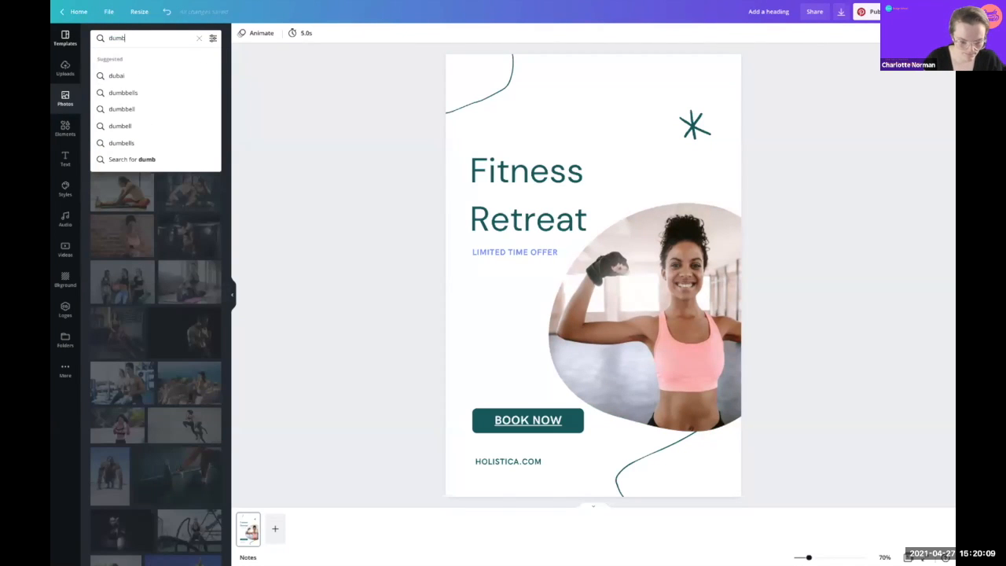
pyautogui.click(132, 109)
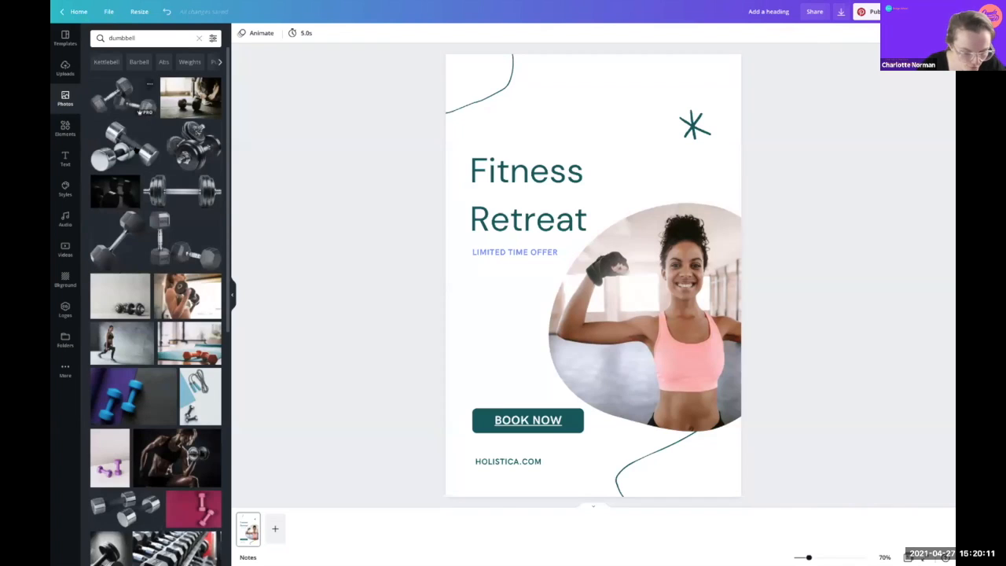
pyautogui.click(169, 375)
pyautogui.moveTo(588, 273); pyautogui.dragTo(670, 130)
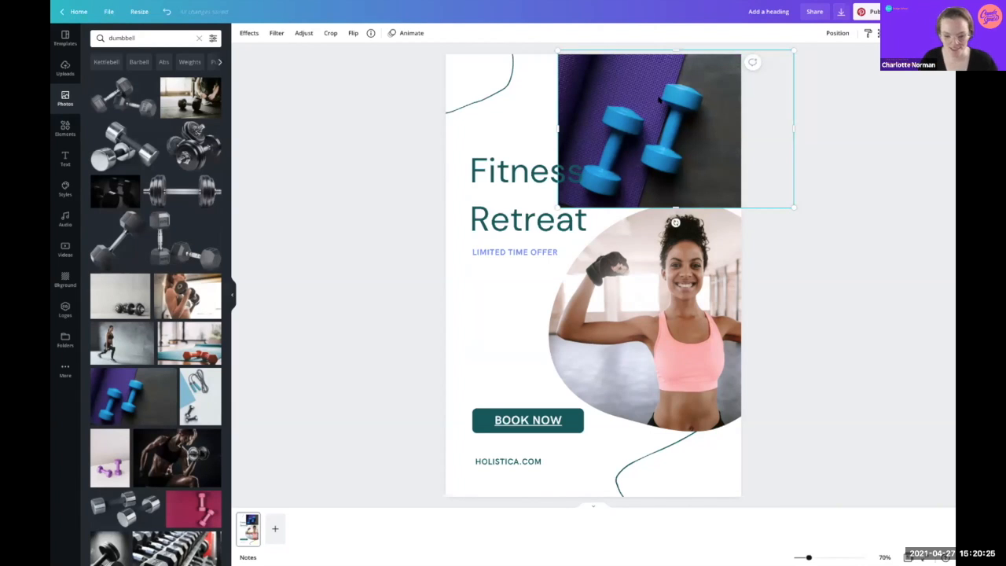
pyautogui.click(248, 33)
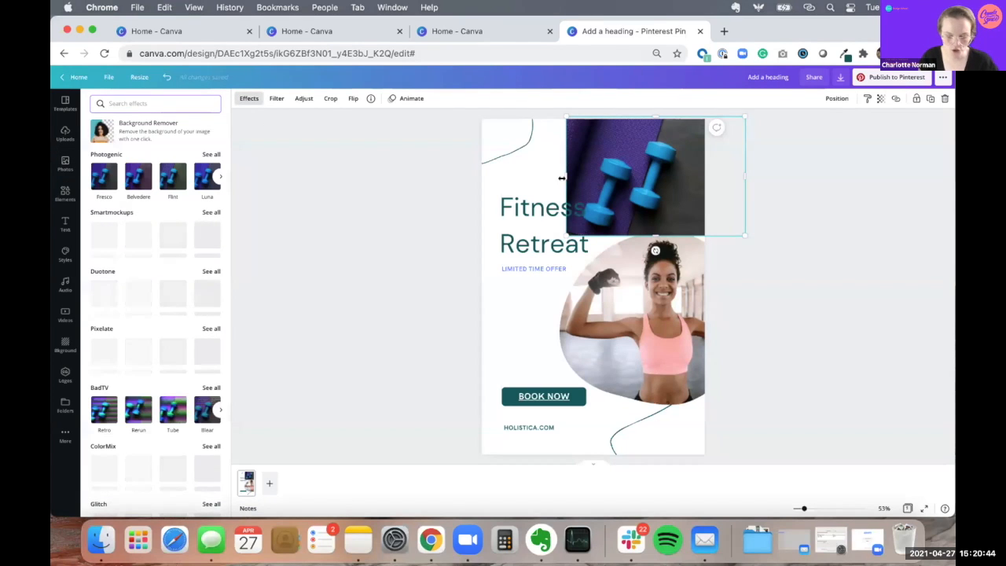
# Step: Return the browser to full screen and scroll the Effects panel back to the top
pyautogui.click(91, 29)
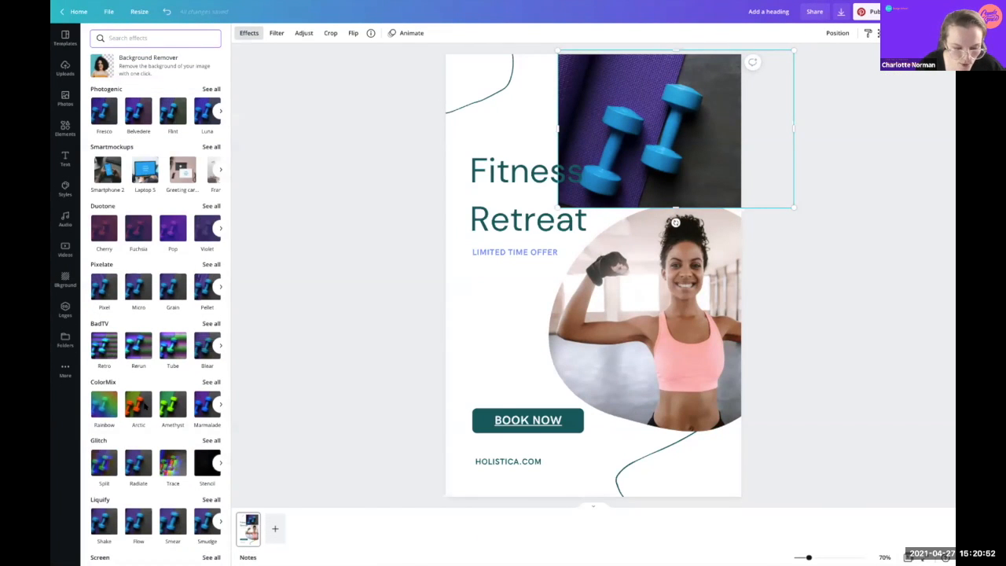
pyautogui.scroll(-5, 141, 422)
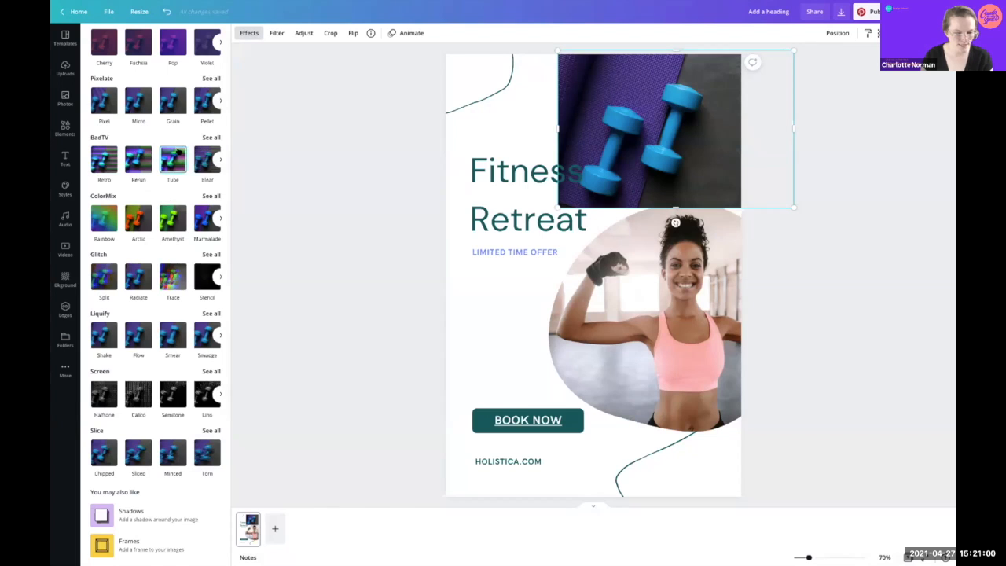
pyautogui.scroll(4, 179, 154)
pyautogui.scroll(1, 160, 190)
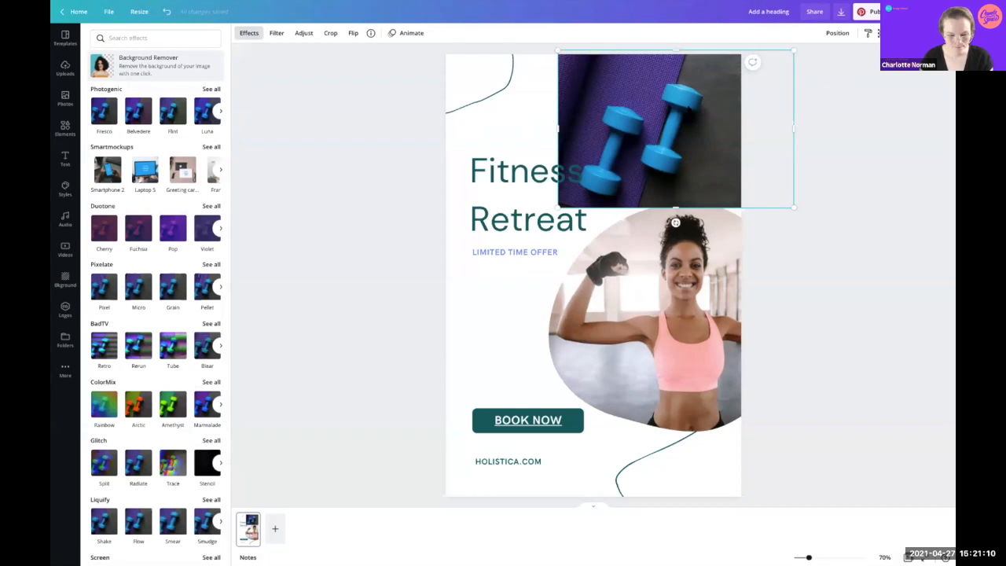
# Step: Remove the dumbbell photo's purple background and shrink the dumbbells to a small icon
pyautogui.click(148, 66)
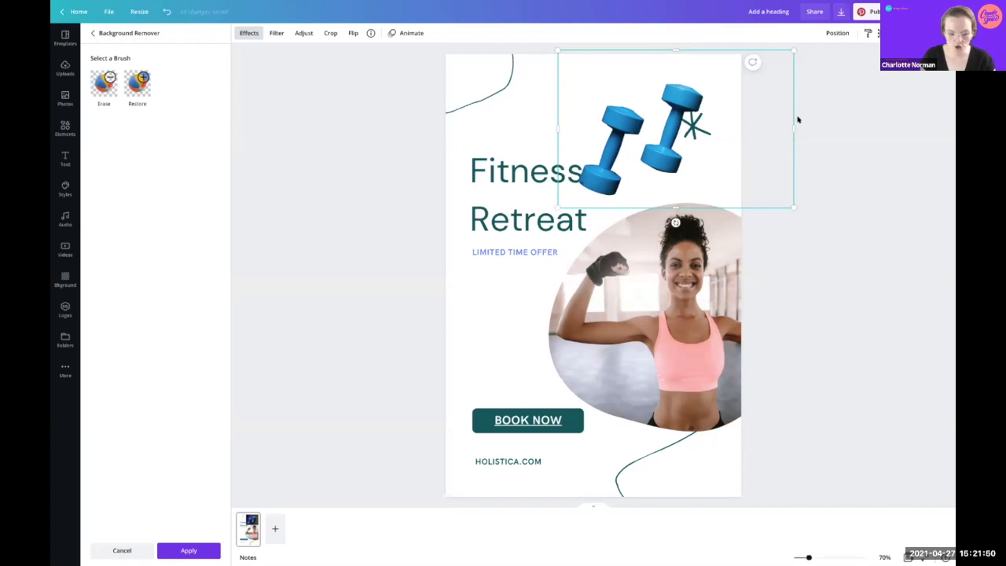
pyautogui.moveTo(788, 48); pyautogui.dragTo(615, 146)
pyautogui.moveTo(783, 301); pyautogui.dragTo(750, 431)
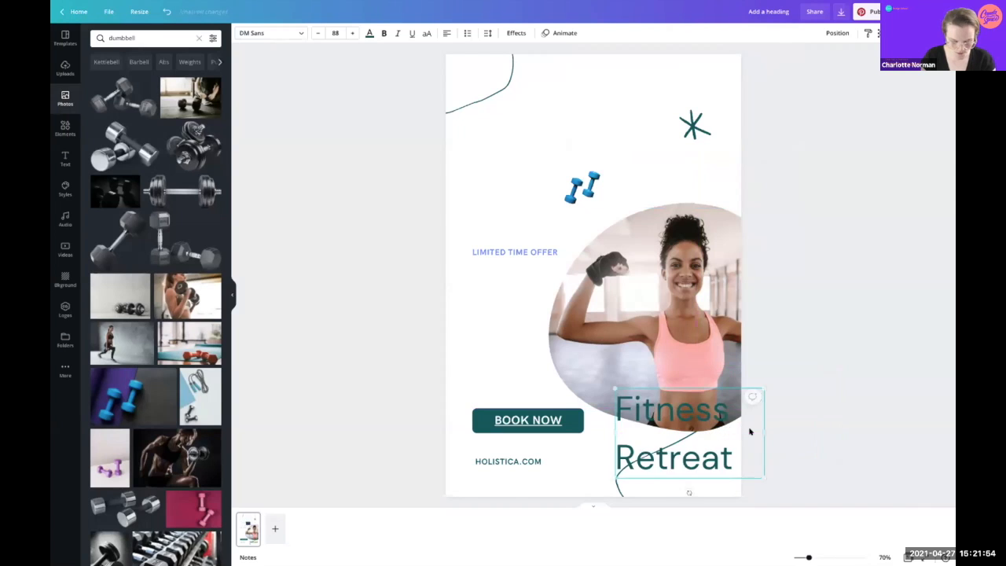
# Step: Undo the stray moves, keeping the Fitness Retreat headline on the page and the woman photo intact
pyautogui.hotkey('ctrl', 'z')
pyautogui.click(849, 388)
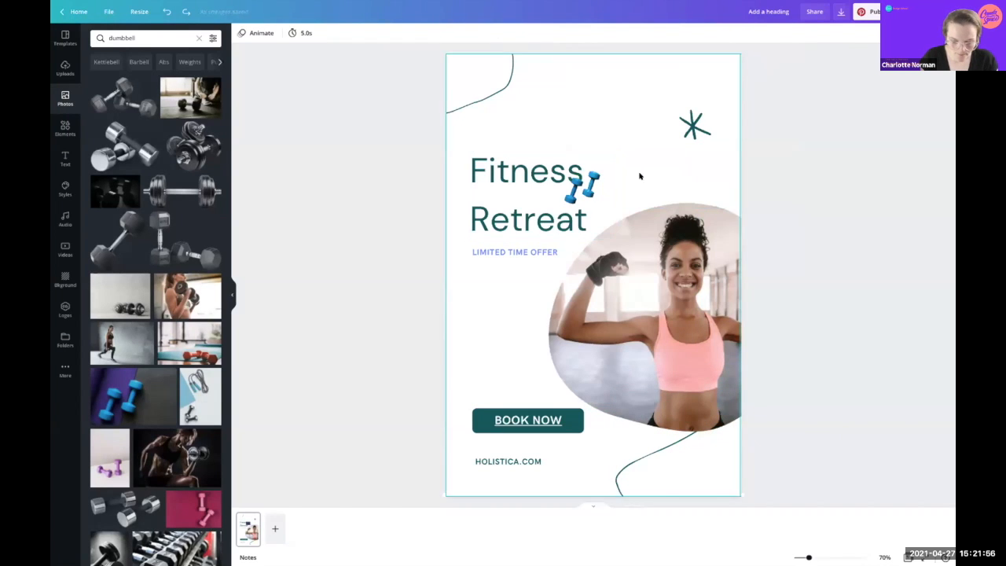
pyautogui.click(596, 185)
pyautogui.moveTo(596, 187); pyautogui.dragTo(511, 174)
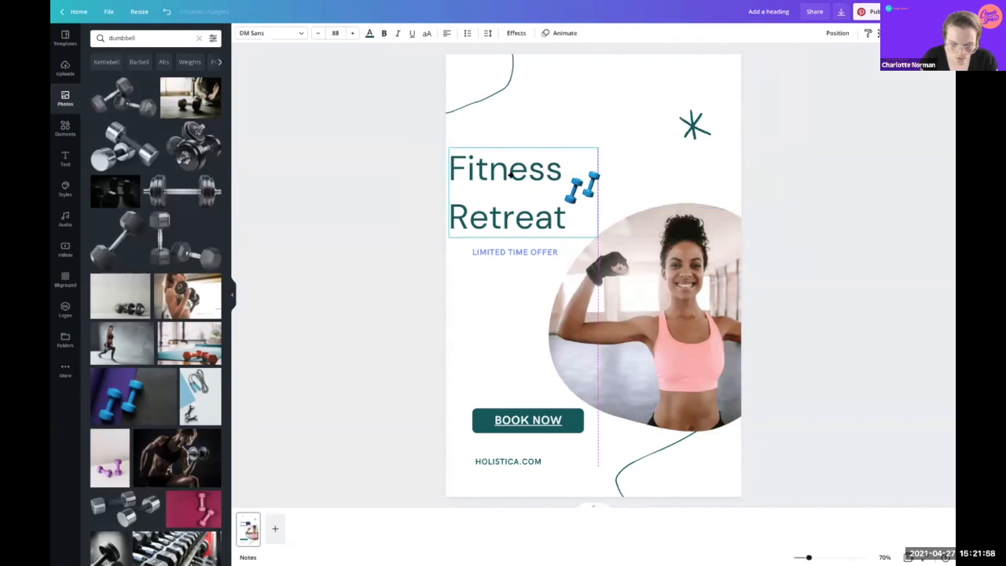
pyautogui.click(588, 179)
pyautogui.moveTo(588, 179); pyautogui.dragTo(665, 164)
pyautogui.click(537, 164)
pyautogui.moveTo(537, 164); pyautogui.dragTo(600, 165)
pyautogui.moveTo(665, 169); pyautogui.dragTo(679, 411)
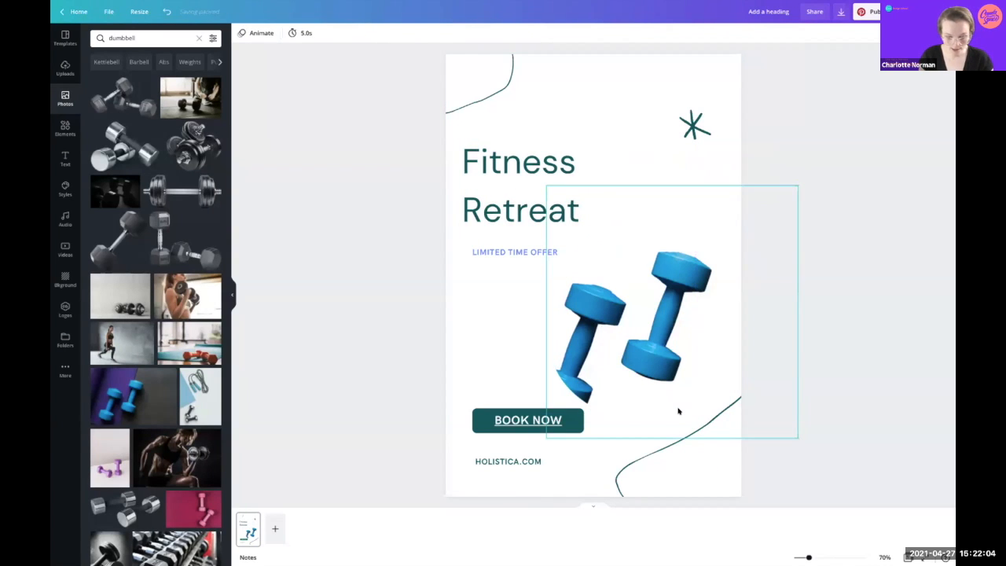
pyautogui.click(660, 297)
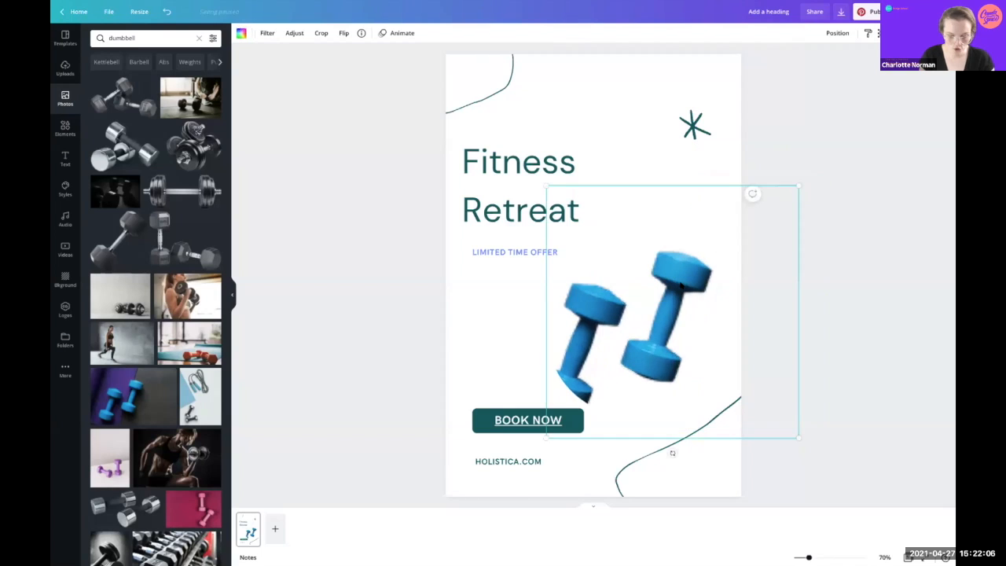
pyautogui.hotkey('ctrl', 'z')
# Step: Place the dumbbells below LIMITED TIME OFFER and align that text with the headline
pyautogui.moveTo(667, 169); pyautogui.dragTo(479, 291)
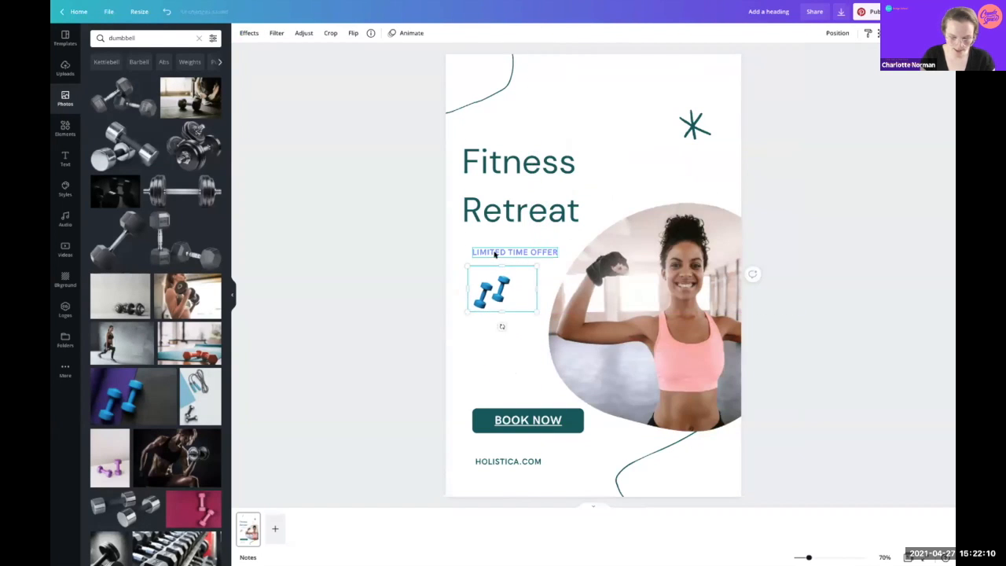
pyautogui.click(480, 249)
pyautogui.moveTo(479, 249); pyautogui.dragTo(482, 250)
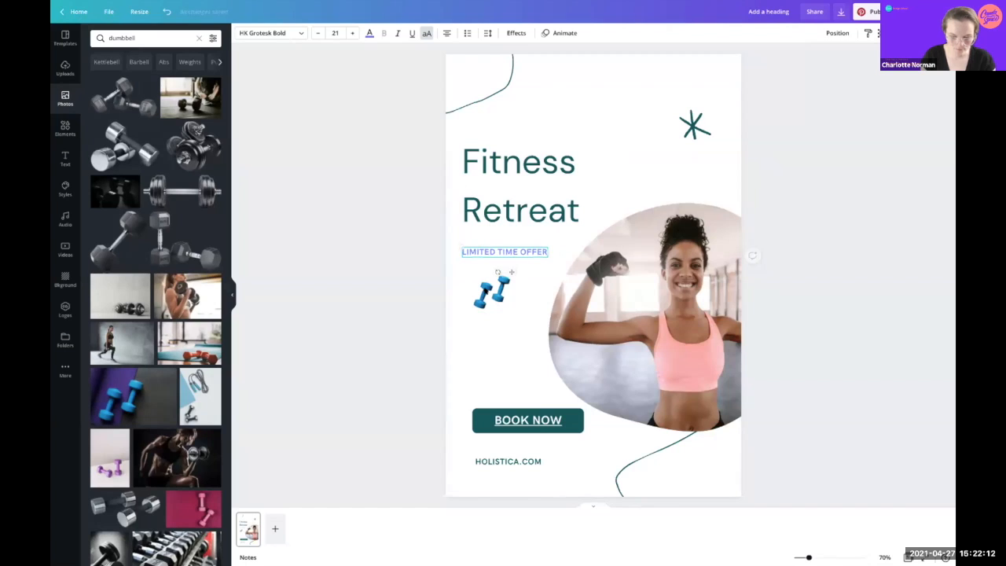
pyautogui.click(477, 290)
pyautogui.moveTo(477, 289); pyautogui.dragTo(471, 284)
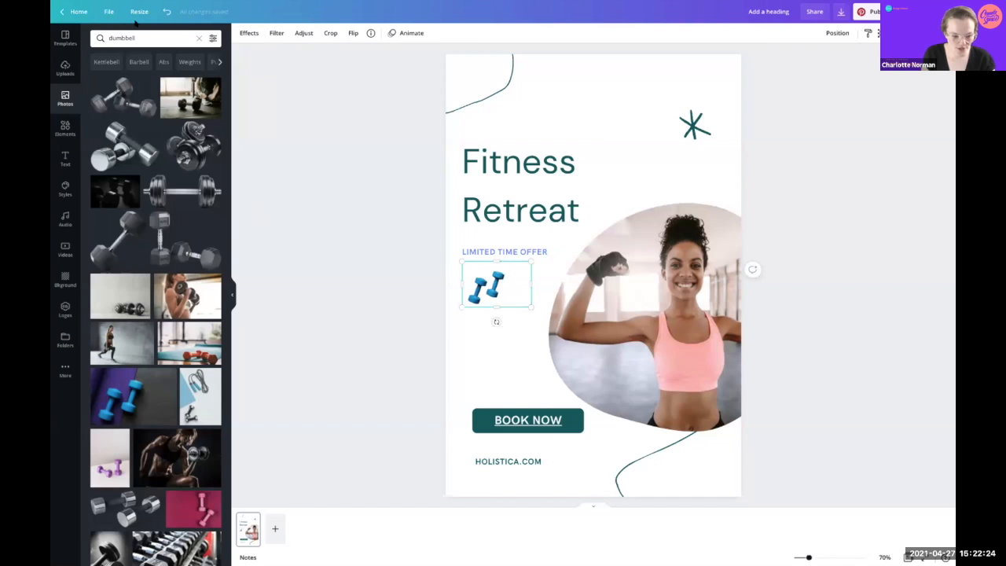
# Step: Show page margins and rulers, and add a vertical guide at the left margin
pyautogui.click(102, 10)
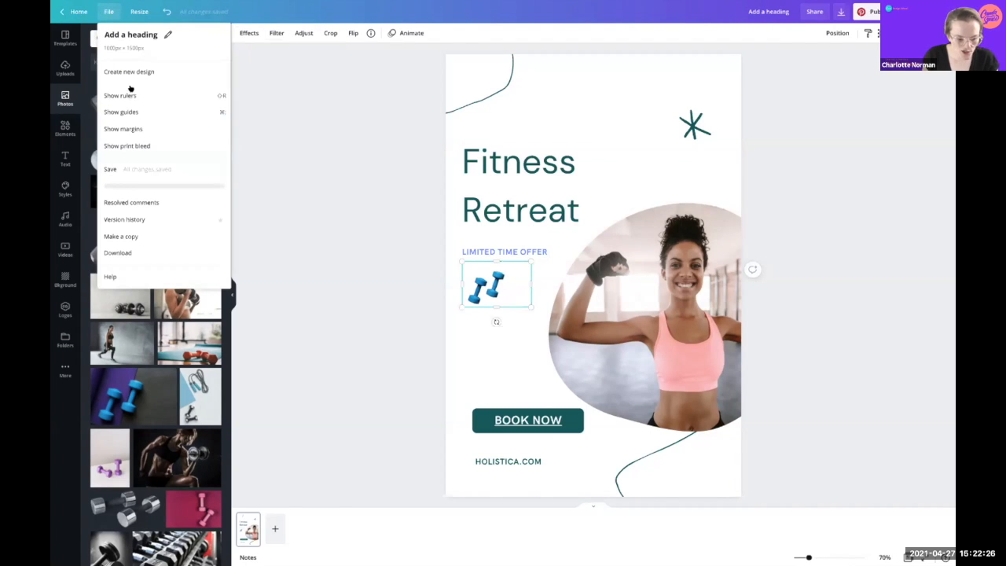
pyautogui.click(128, 127)
pyautogui.click(107, 10)
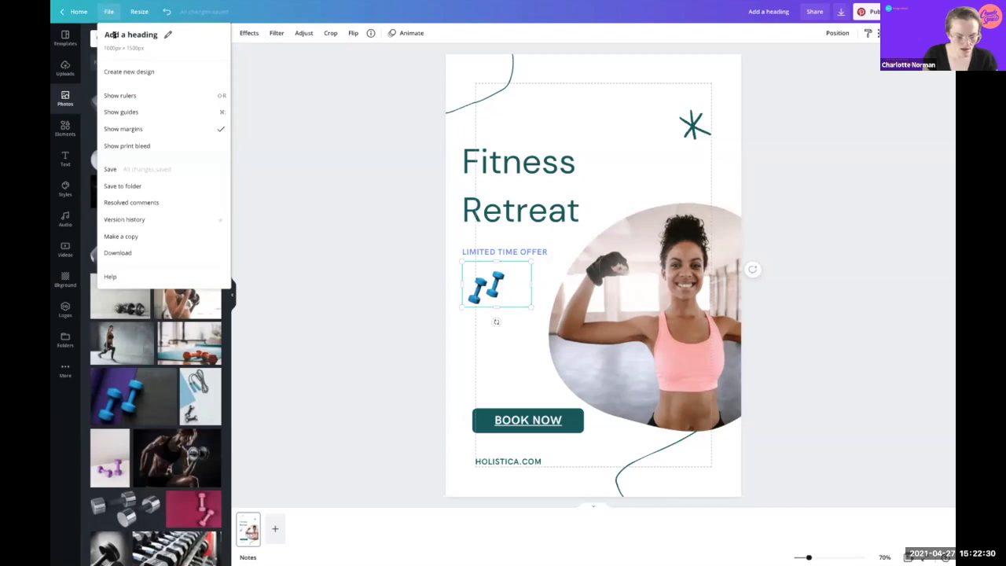
pyautogui.click(119, 95)
pyautogui.moveTo(248, 186); pyautogui.dragTo(468, 209)
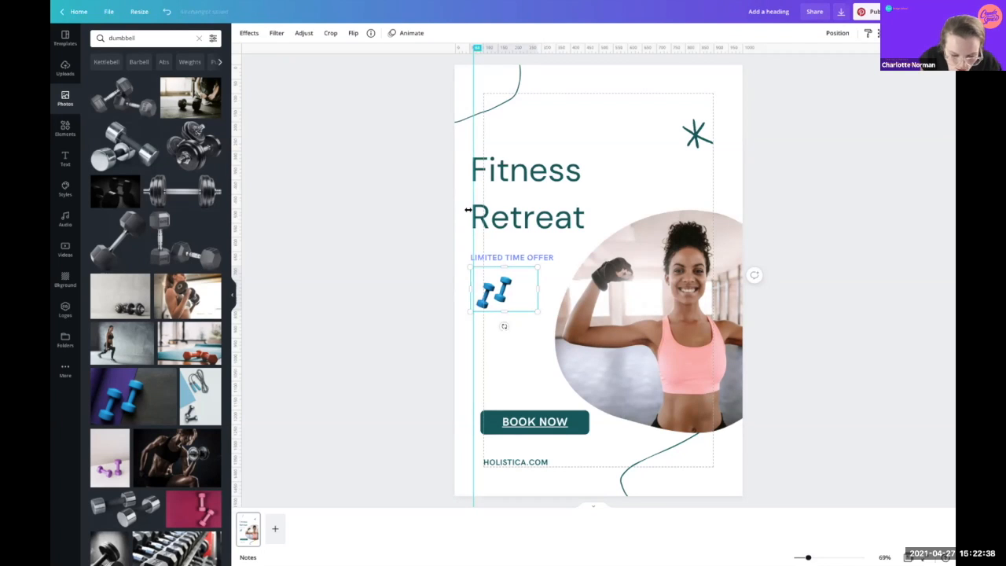
# Step: Align BOOK NOW, HOLISTICA.COM and the dumbbells to the left guide
pyautogui.click(530, 420)
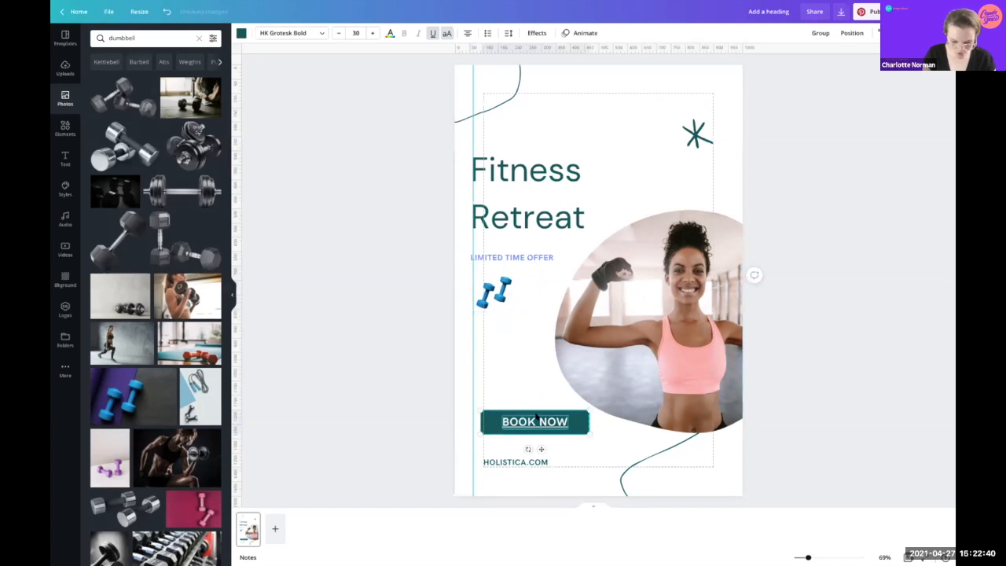
pyautogui.moveTo(530, 420); pyautogui.dragTo(522, 421)
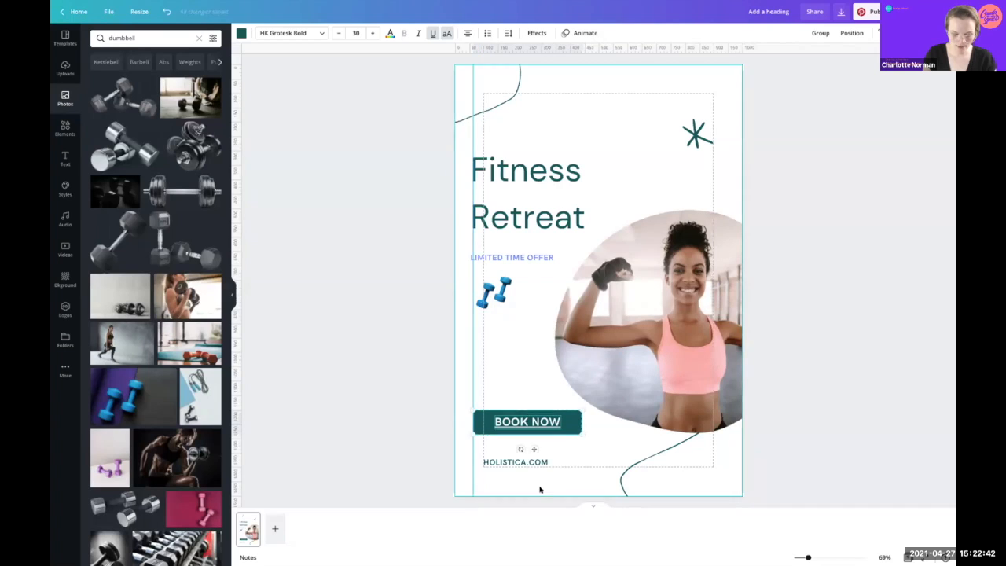
pyautogui.moveTo(508, 458); pyautogui.dragTo(498, 456)
pyautogui.moveTo(497, 291); pyautogui.dragTo(490, 287)
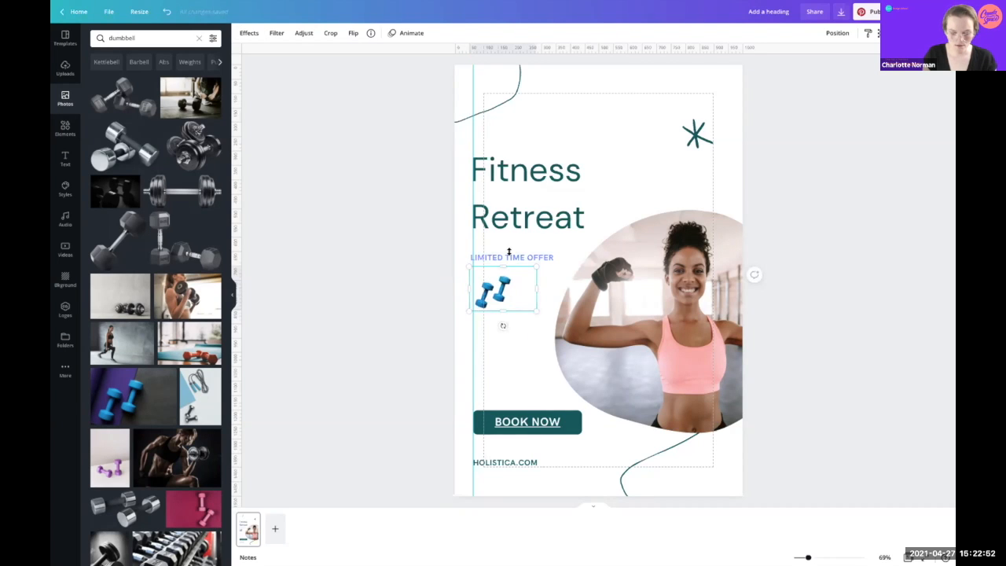
# Step: Move LIMITED TIME OFFER up to sit directly under the Retreat heading
pyautogui.click(650, 175)
pyautogui.moveTo(519, 257); pyautogui.dragTo(522, 245)
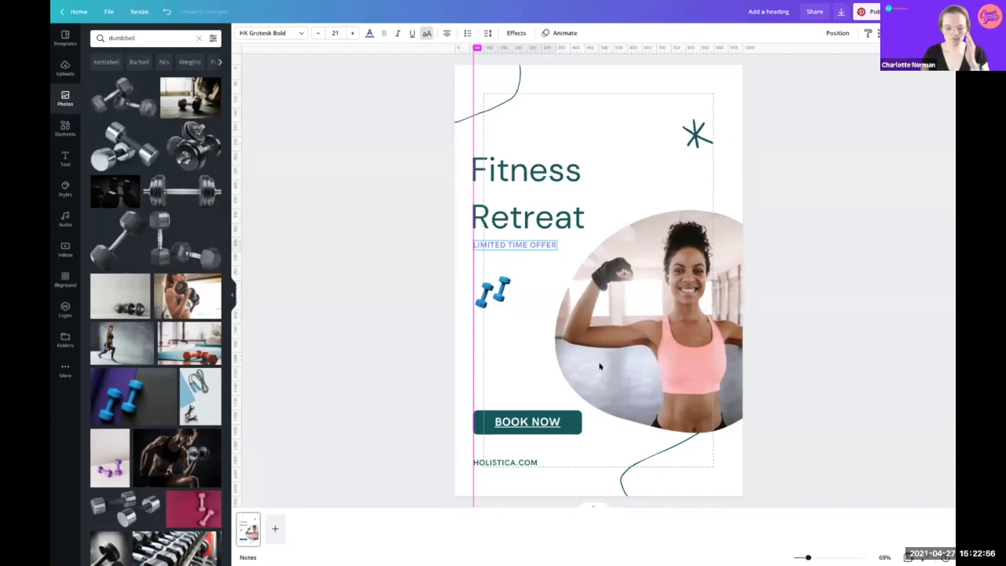
pyautogui.click(526, 371)
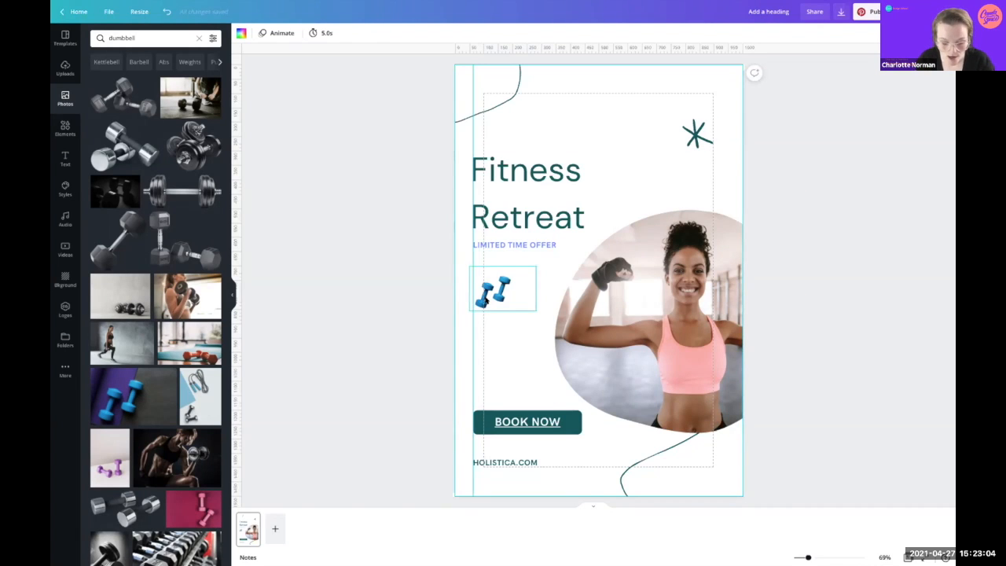
pyautogui.click(487, 297)
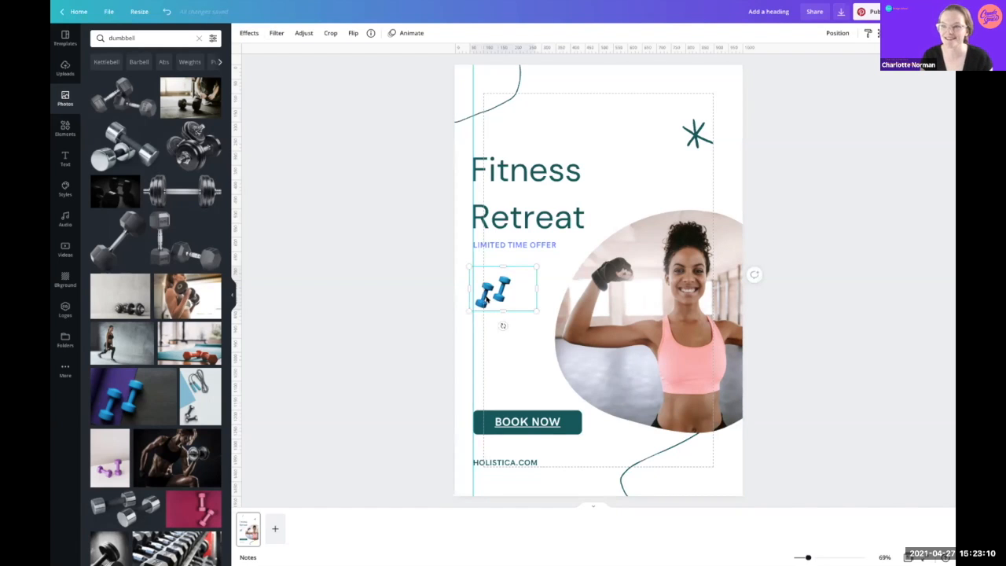
# Step: Delete the blue dumbbell graphic from the Fitness Retreat pin
pyautogui.press('Delete')
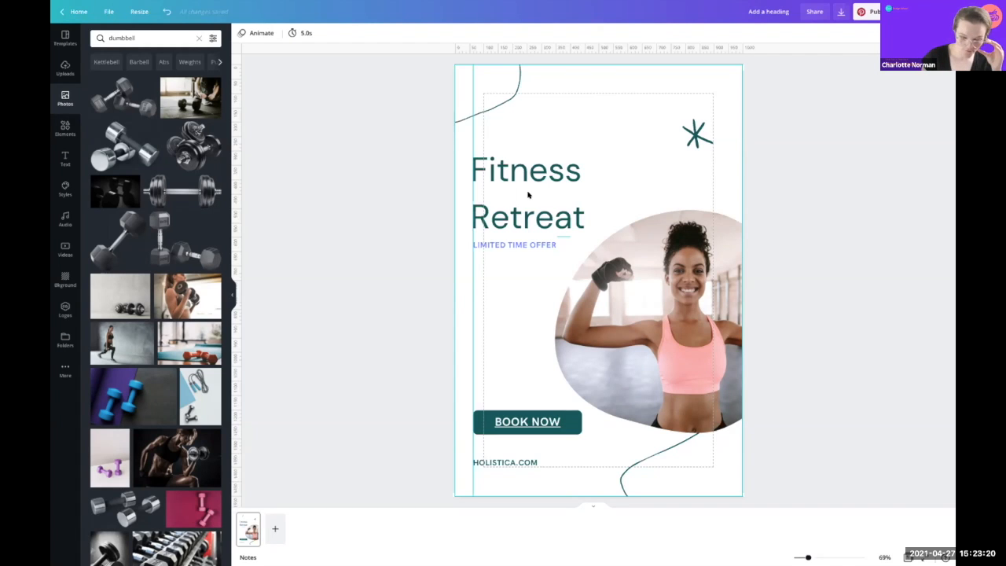
pyautogui.click(640, 75)
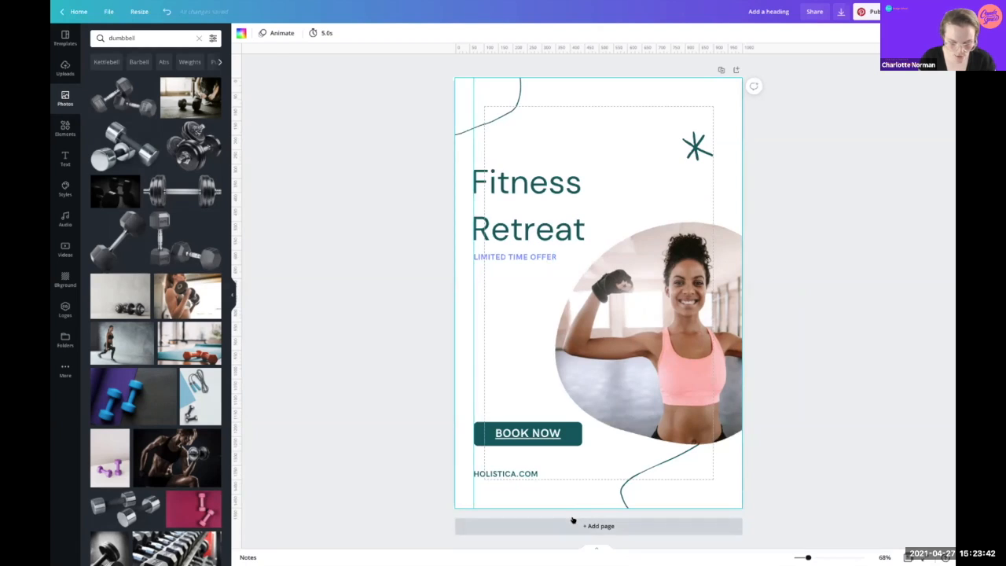
# Step: Add a second page with the woman-with-dumbbell photo and preview it in a Smartphone 3 mockup
pyautogui.click(574, 523)
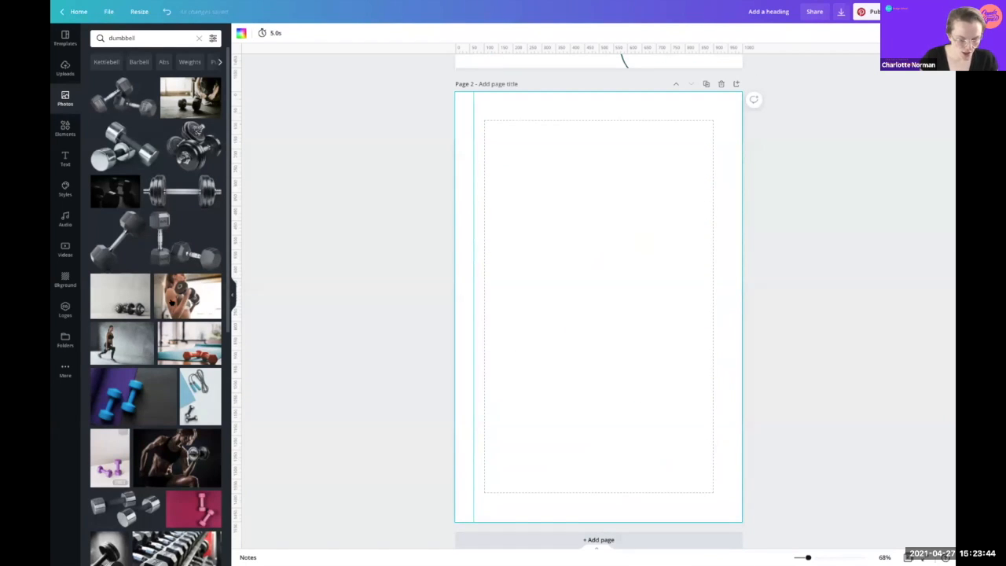
pyautogui.click(177, 281)
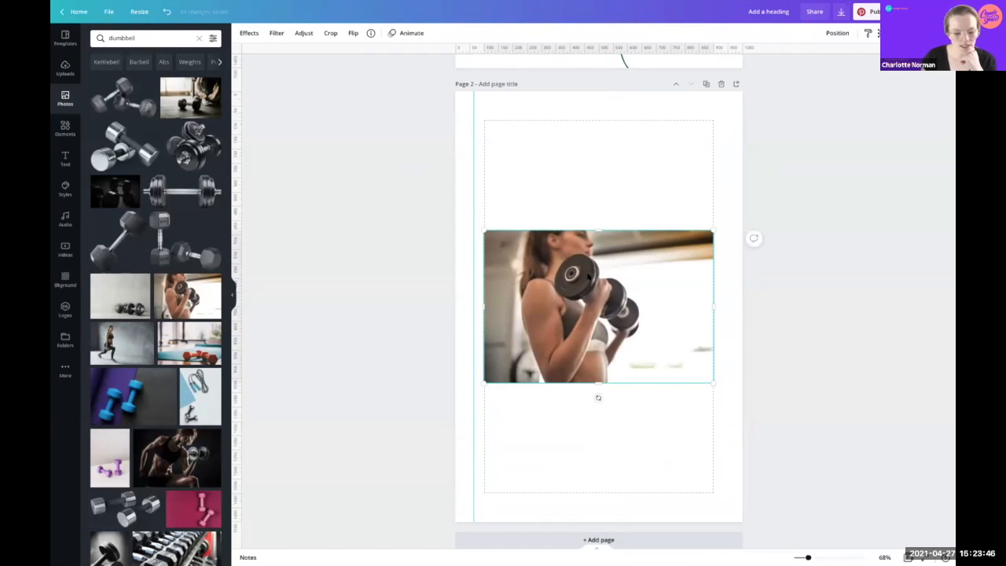
pyautogui.click(242, 34)
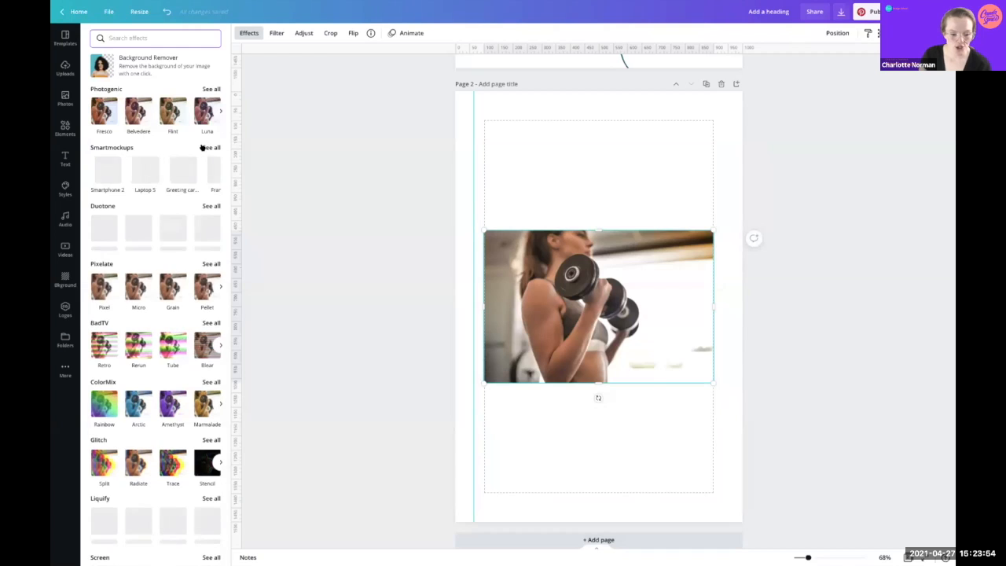
pyautogui.click(204, 147)
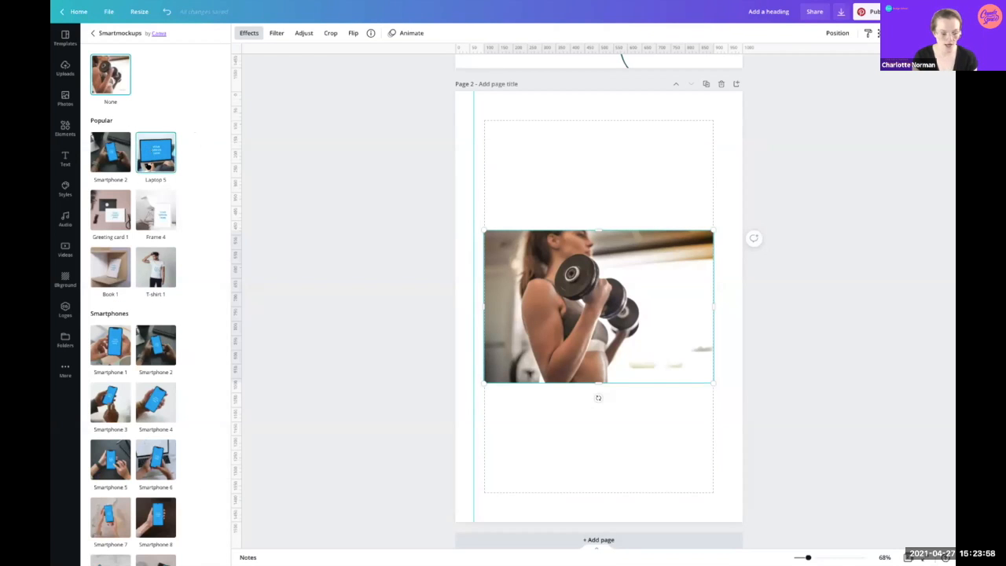
pyautogui.scroll(-3, 114, 397)
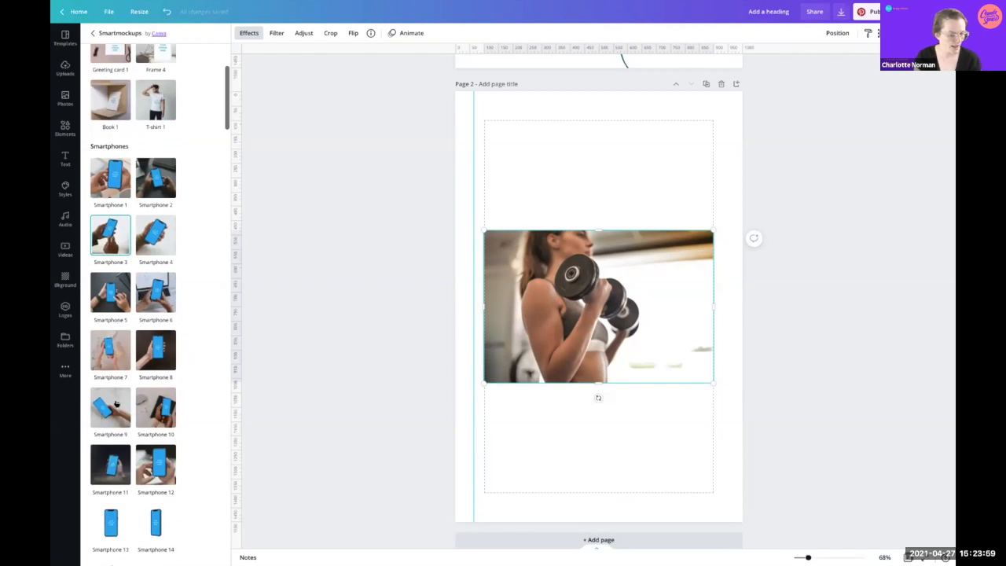
pyautogui.click(110, 234)
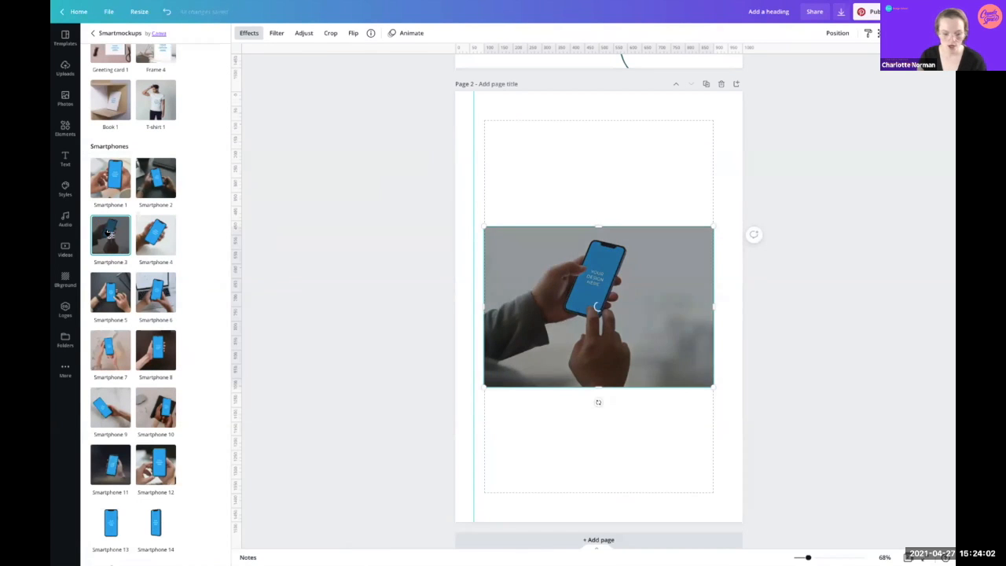
# Step: Try the Laptop 1 mockup on the photo, then delete it, leaving page 2 blank
pyautogui.scroll(-5, 106, 448)
pyautogui.scroll(-2, 108, 447)
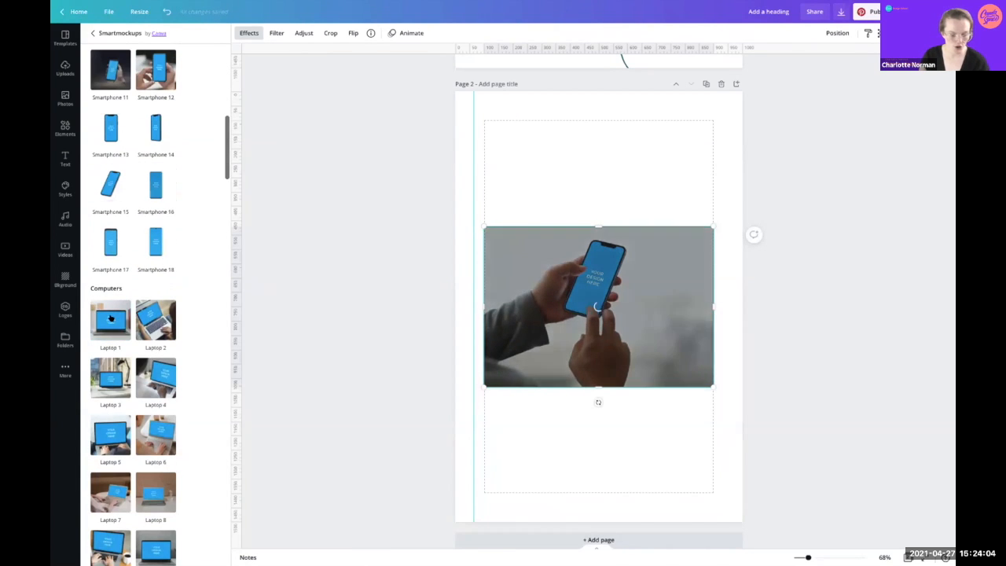
pyautogui.click(111, 311)
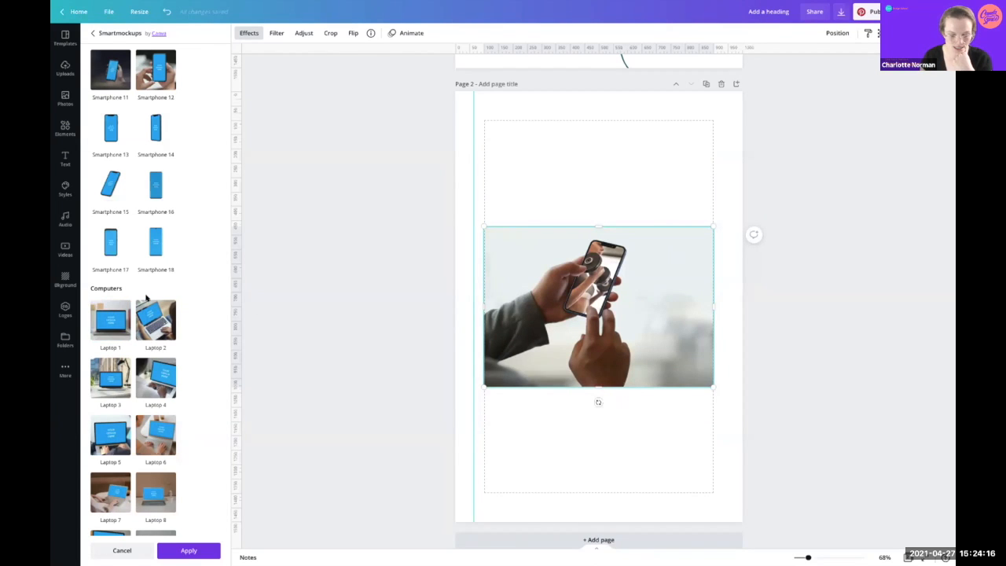
pyautogui.click(110, 320)
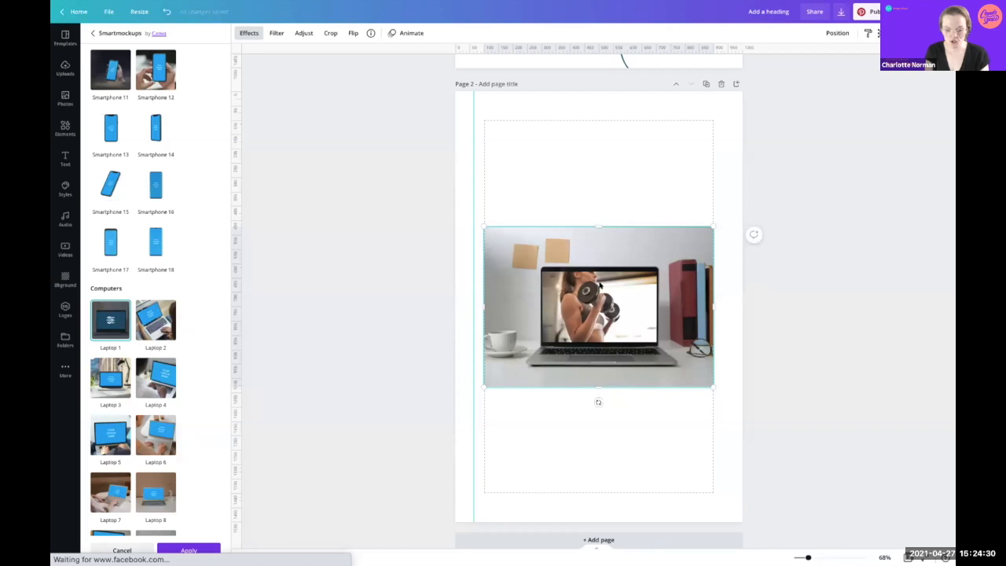
pyautogui.press('Delete')
# Step: Browse the Resize options, selecting the custom width value, then close the panel
pyautogui.scroll(5, 600, 285)
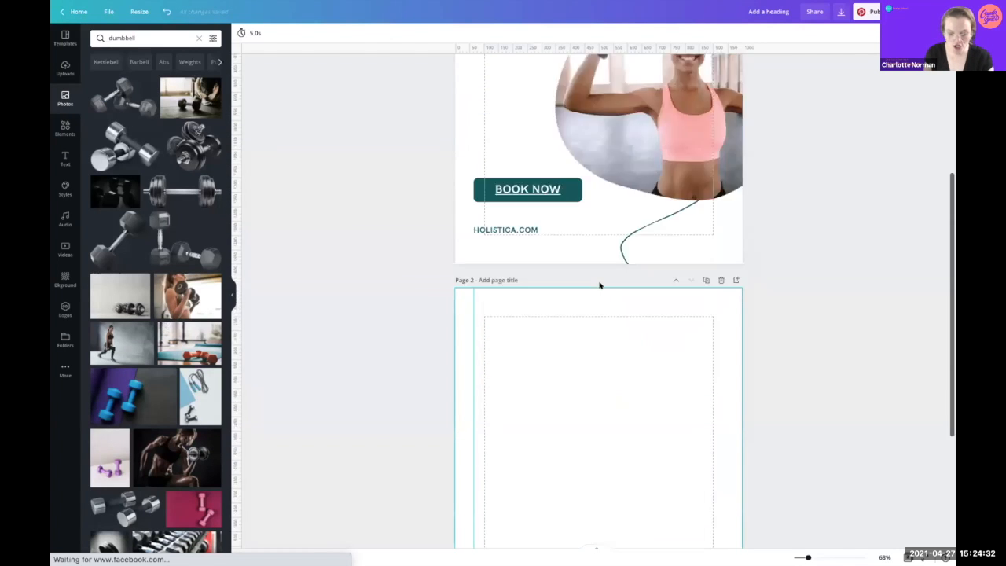
pyautogui.scroll(-3, 599, 285)
pyautogui.scroll(3, 600, 285)
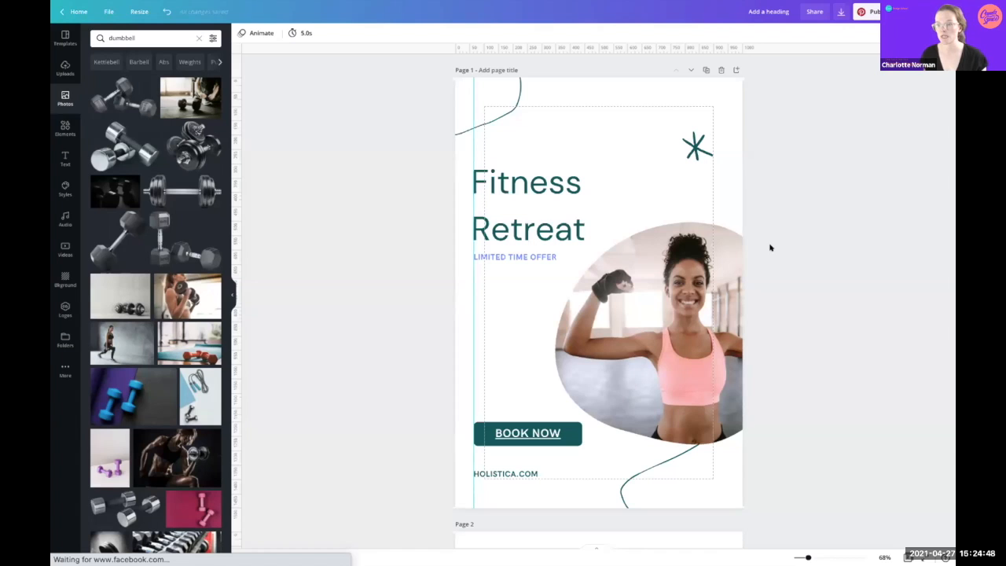
pyautogui.click(136, 10)
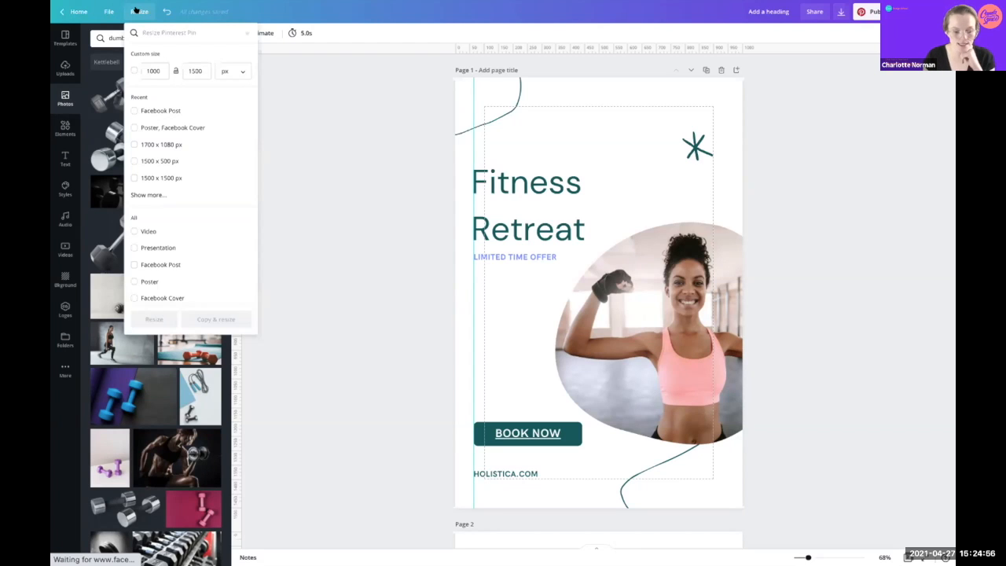
pyautogui.click(155, 70)
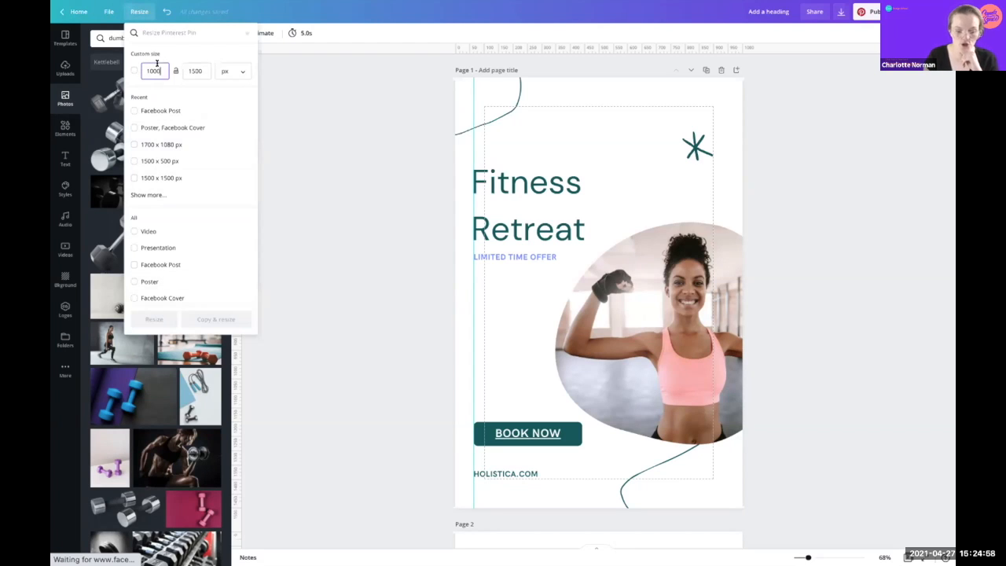
pyautogui.moveTo(145, 68); pyautogui.dragTo(164, 65)
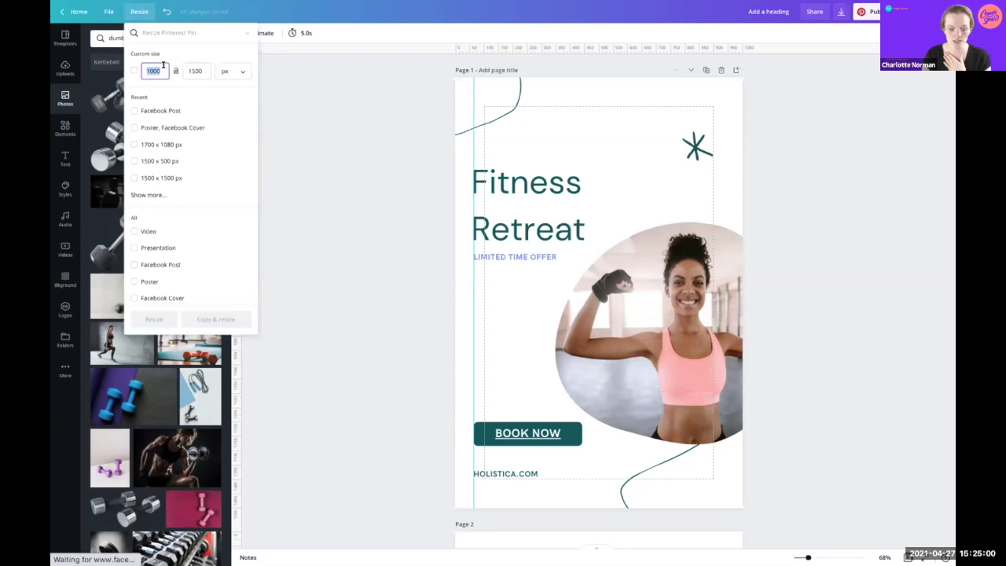
pyautogui.scroll(-5, 188, 210)
pyautogui.scroll(-8, 188, 211)
pyautogui.scroll(-3, 188, 240)
pyautogui.scroll(15, 189, 241)
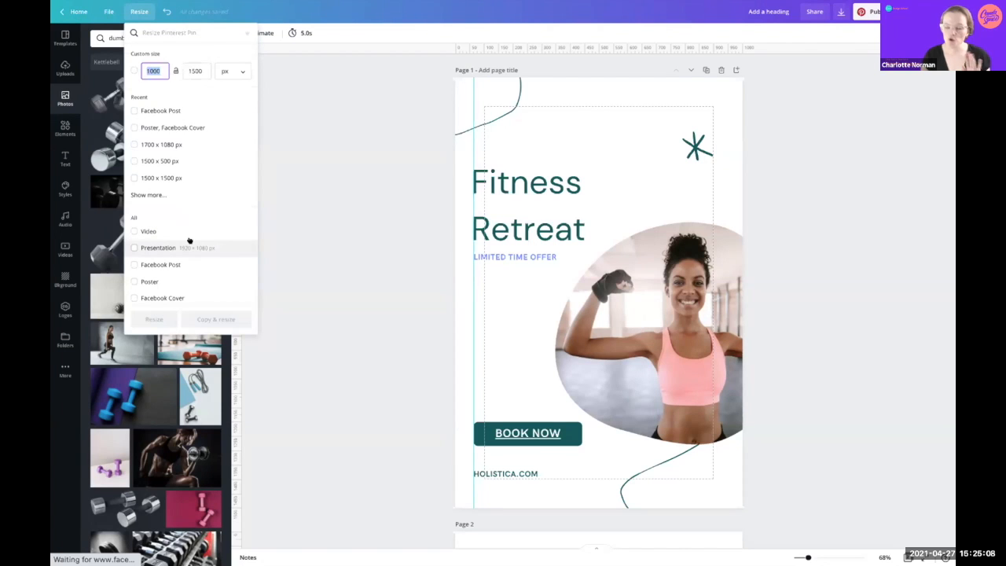
pyautogui.click(817, 130)
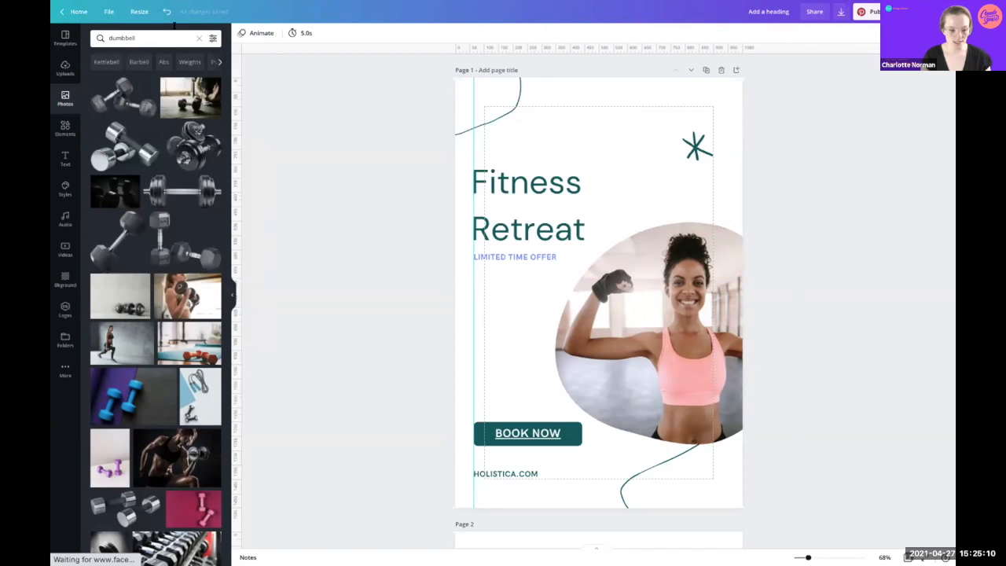
# Step: Tick Facebook Post in Resize and create a resized copy of the design
pyautogui.click(139, 11)
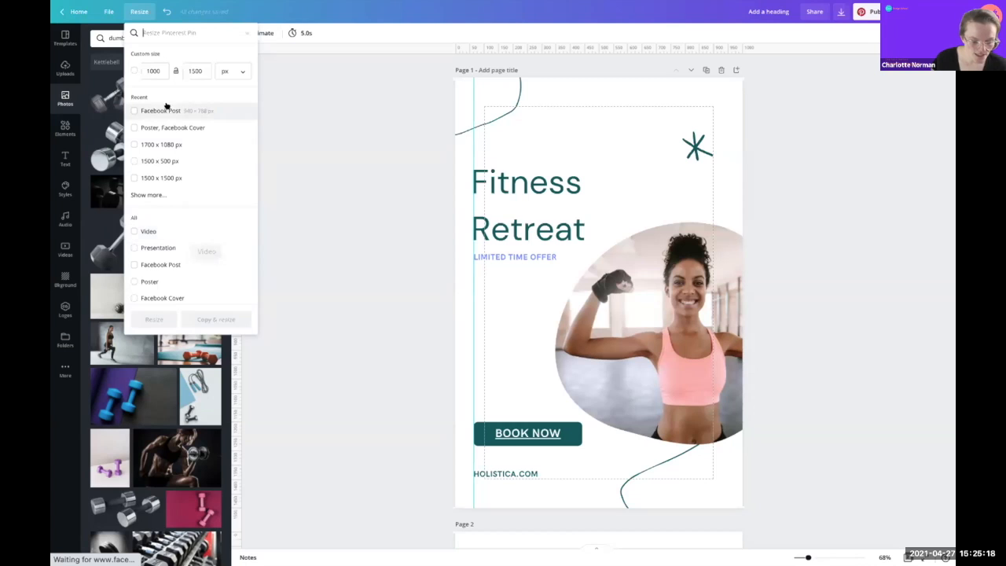
pyautogui.scroll(-2, 165, 281)
pyautogui.scroll(-3, 151, 244)
pyautogui.scroll(-3, 151, 243)
pyautogui.scroll(8, 151, 244)
pyautogui.click(133, 110)
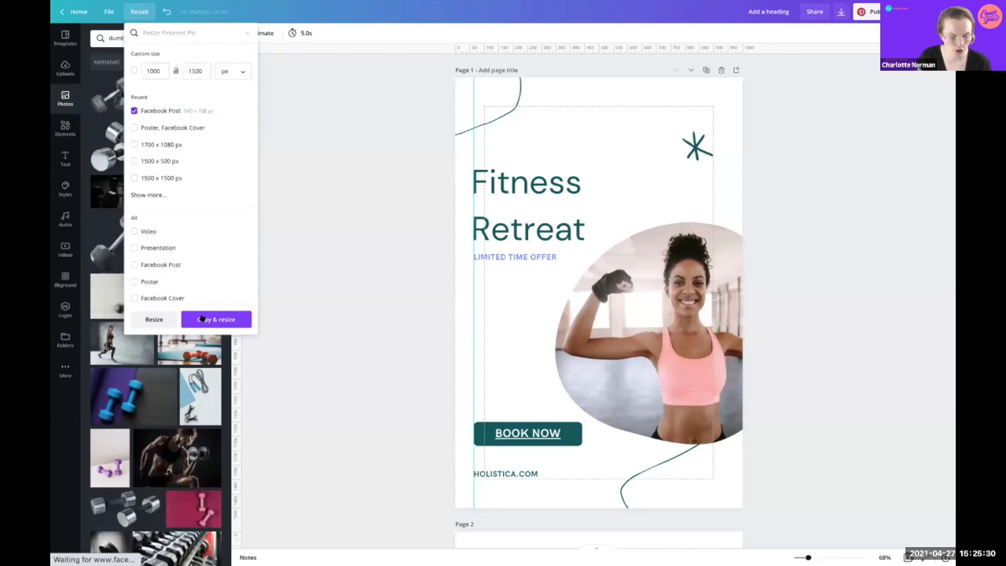
pyautogui.click(202, 320)
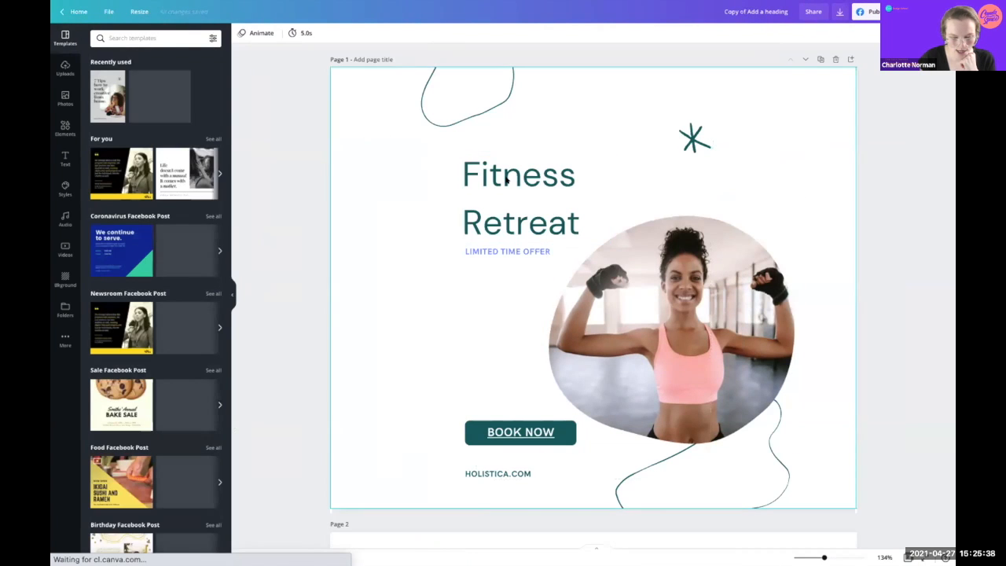
# Step: Enlarge the heading-and-subtitle group and the BOOK NOW/HOLISTICA.COM group, shifting both left
pyautogui.moveTo(424, 153); pyautogui.dragTo(531, 265)
pyautogui.moveTo(456, 250); pyautogui.dragTo(357, 298)
pyautogui.moveTo(459, 224); pyautogui.dragTo(449, 219)
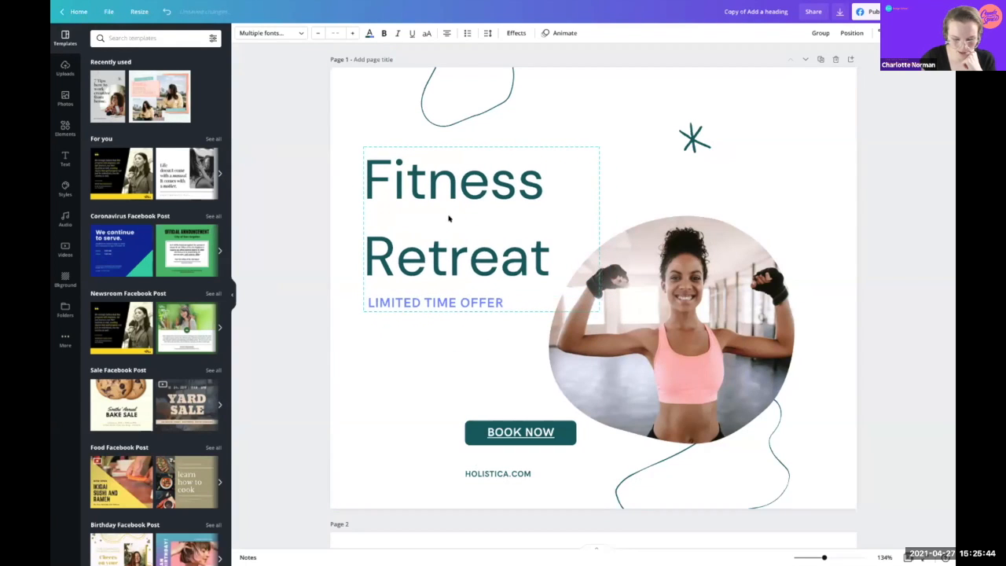
pyautogui.moveTo(449, 407); pyautogui.dragTo(588, 479)
pyautogui.moveTo(498, 429); pyautogui.dragTo(404, 401)
pyautogui.moveTo(482, 442); pyautogui.dragTo(543, 473)
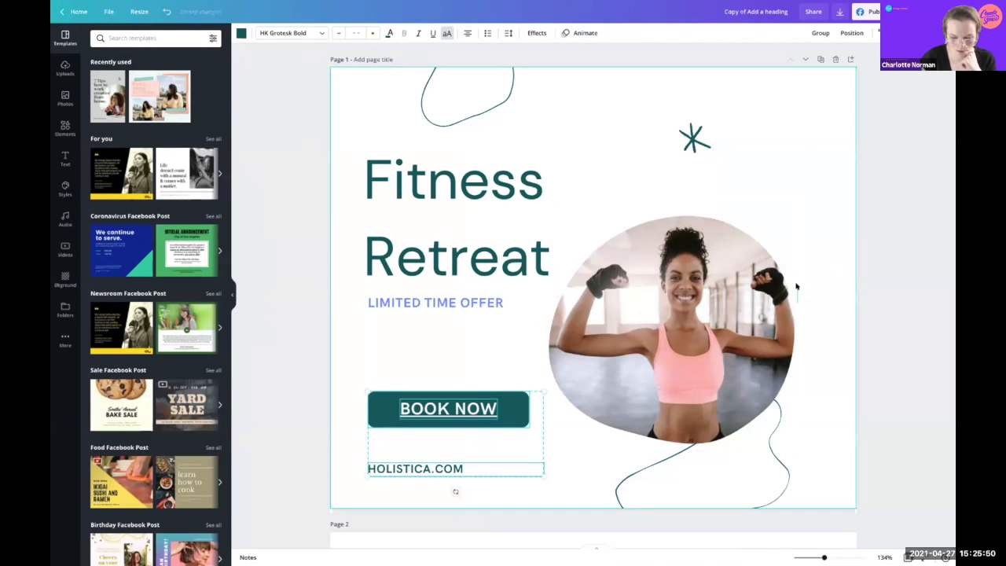
# Step: Enlarge the woman's photo and shift it right past the page edge
pyautogui.click(796, 287)
pyautogui.moveTo(797, 198); pyautogui.dragTo(897, 195)
pyautogui.moveTo(814, 314); pyautogui.dragTo(848, 318)
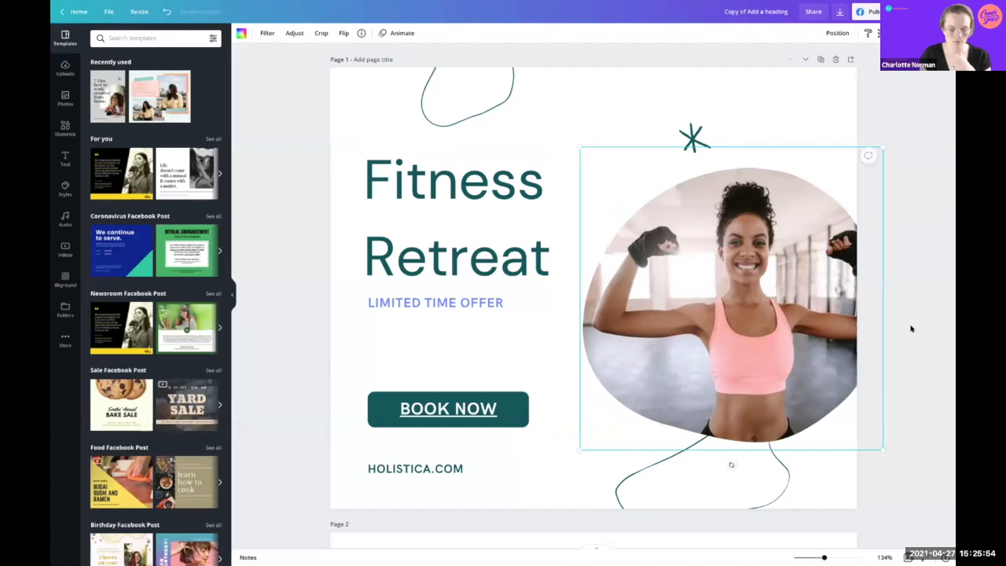
pyautogui.click(911, 328)
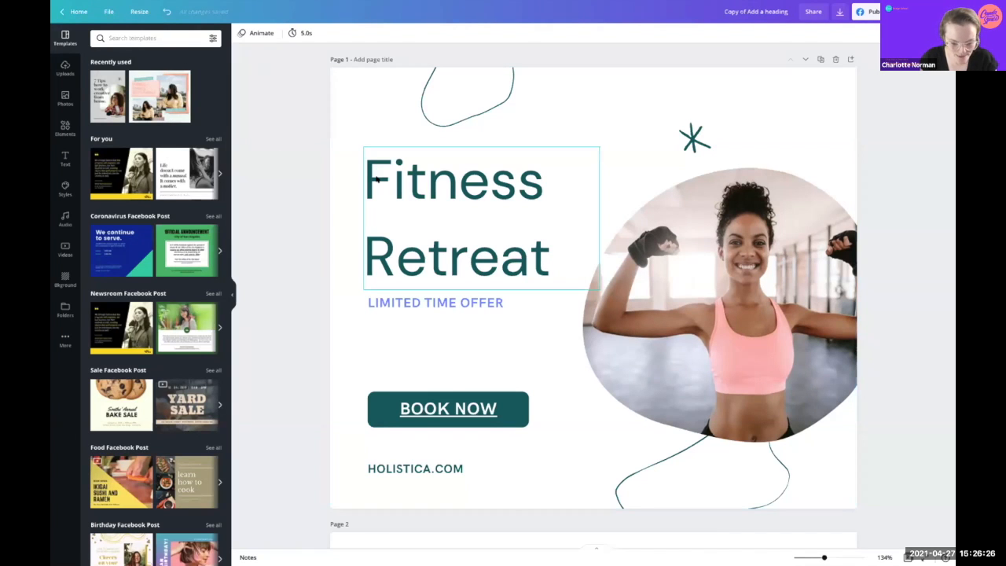
# Step: Switch to the Pro Space WorkBook tab and open the Page 8 Designing like a pro slide
pyautogui.hotkey('ctrl', 'Right')
pyautogui.hotkey('ctrl', 'Right')
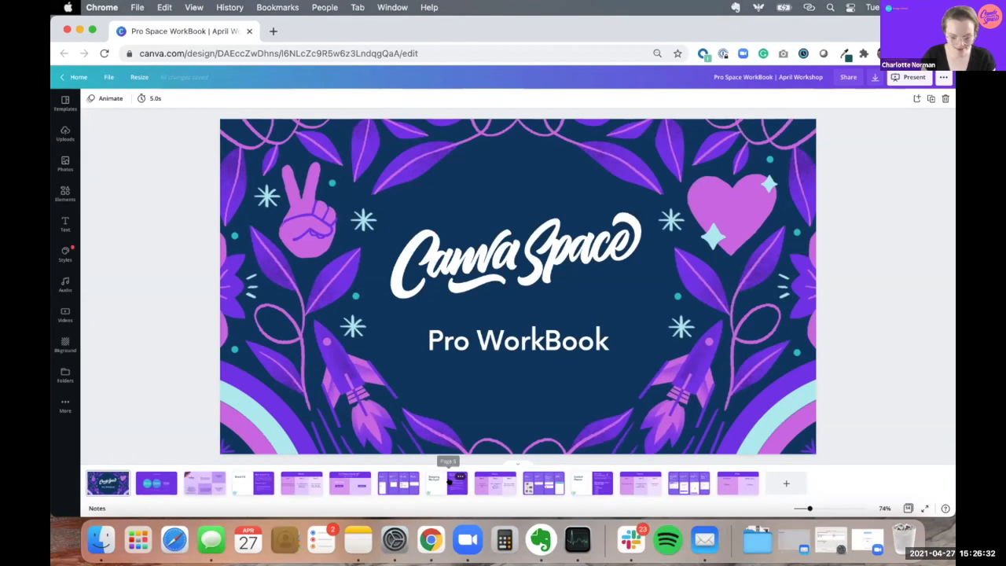
pyautogui.click(445, 483)
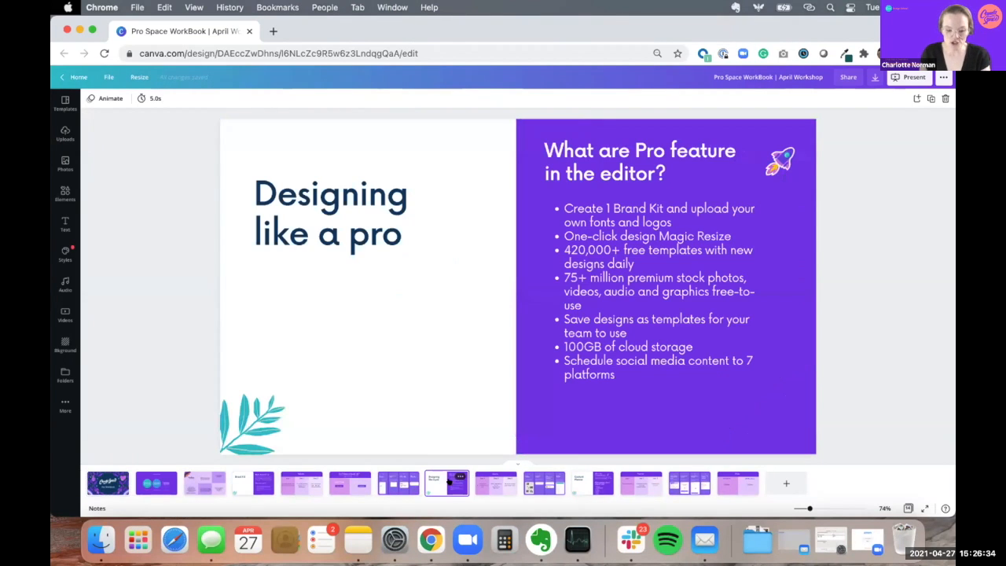
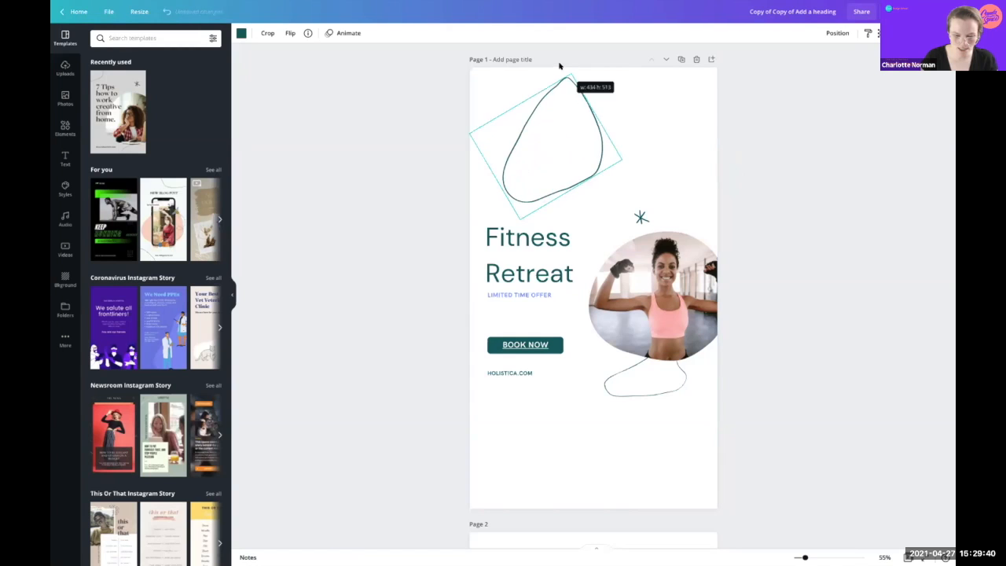
# Step: Enlarge the top outline shape together with the headline text
pyautogui.moveTo(506, 147); pyautogui.dragTo(501, 121)
pyautogui.moveTo(476, 177); pyautogui.dragTo(540, 391)
pyautogui.moveTo(618, 376); pyautogui.dragTo(693, 459)
pyautogui.click(791, 523)
# Step: Move the headline group up-left, raise and shrink the top outline shape, and reposition BOOK NOW/HOLISTICA.COM
pyautogui.moveTo(477, 265); pyautogui.dragTo(563, 401)
pyautogui.moveTo(526, 323); pyautogui.dragTo(518, 239)
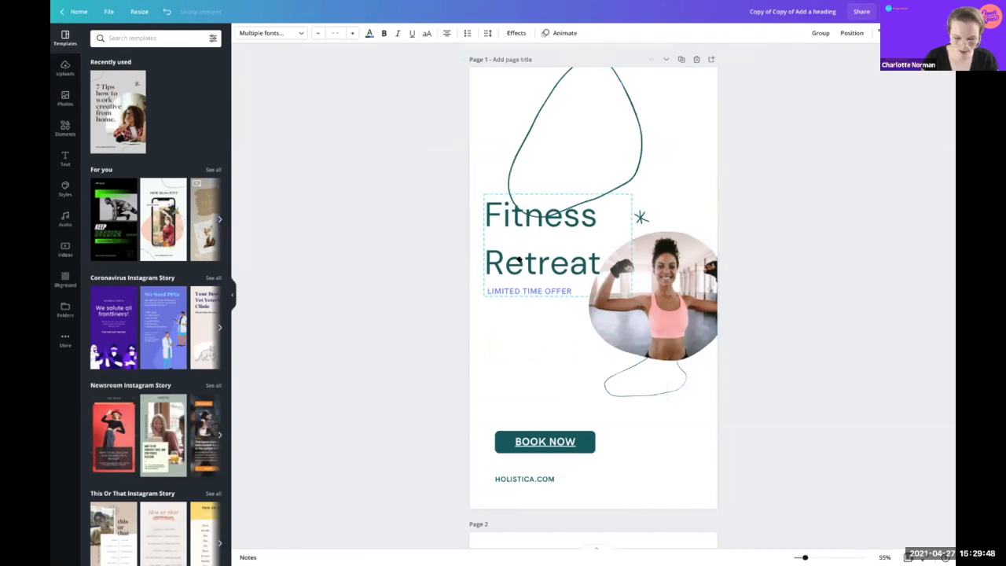
pyautogui.moveTo(641, 129); pyautogui.dragTo(629, 53)
pyautogui.moveTo(523, 176); pyautogui.dragTo(521, 150)
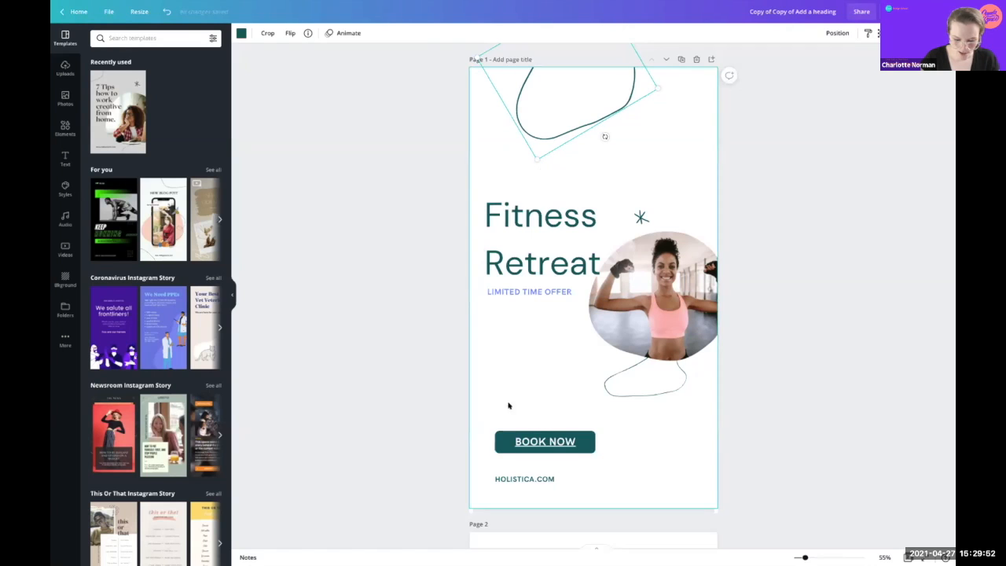
pyautogui.moveTo(497, 398); pyautogui.dragTo(606, 481)
pyautogui.moveTo(525, 450)
pyautogui.mouseDown()
pyautogui.moveTo(517, 418)
pyautogui.moveTo(526, 476)
pyautogui.moveTo(519, 454)
pyautogui.mouseUp()
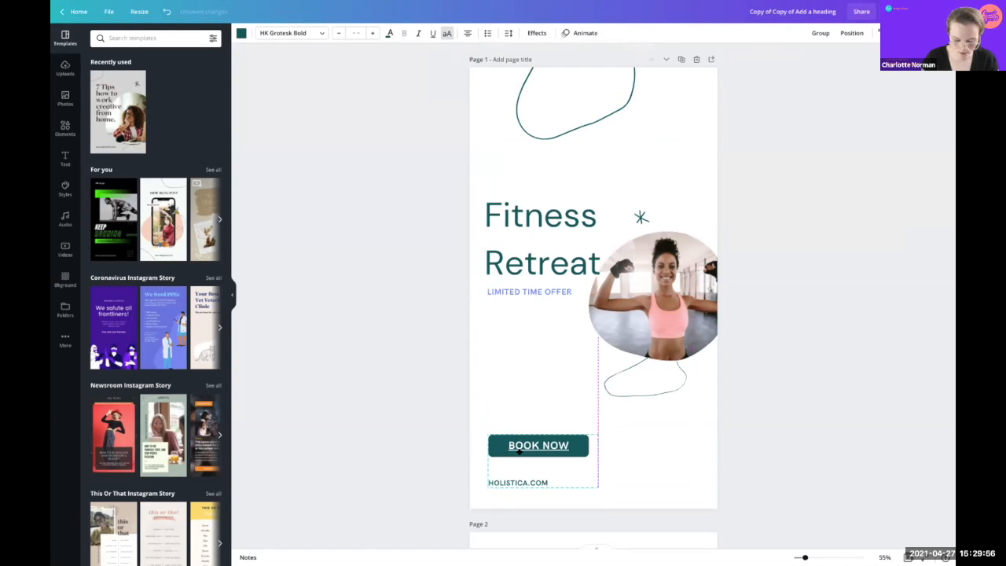
# Step: Lower and enlarge the woman's photo, placing the lower outline shape beneath it
pyautogui.click(687, 459)
pyautogui.moveTo(692, 321)
pyautogui.mouseDown()
pyautogui.moveTo(693, 370)
pyautogui.moveTo(693, 337)
pyautogui.mouseUp()
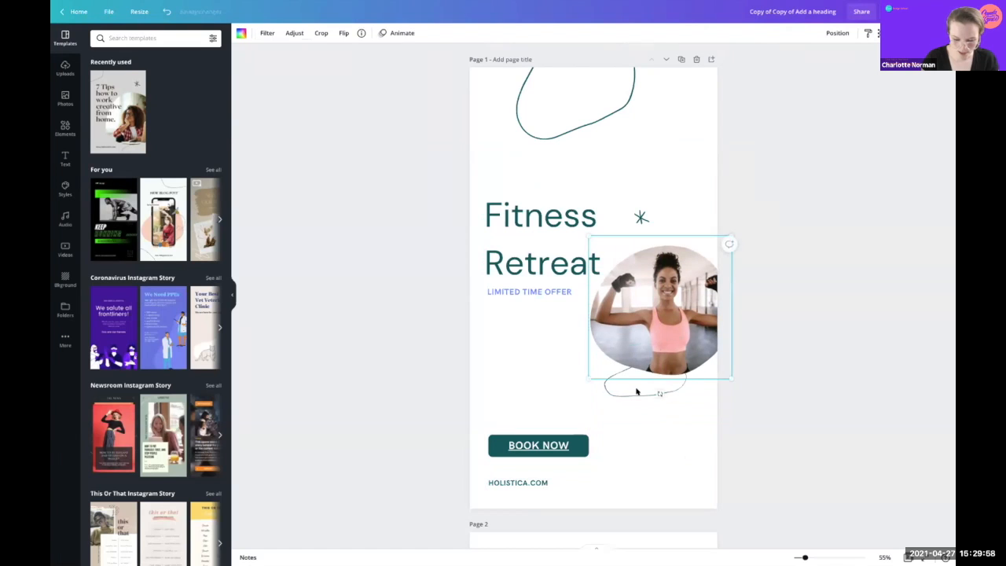
pyautogui.moveTo(640, 391); pyautogui.dragTo(652, 440)
pyautogui.click(717, 367)
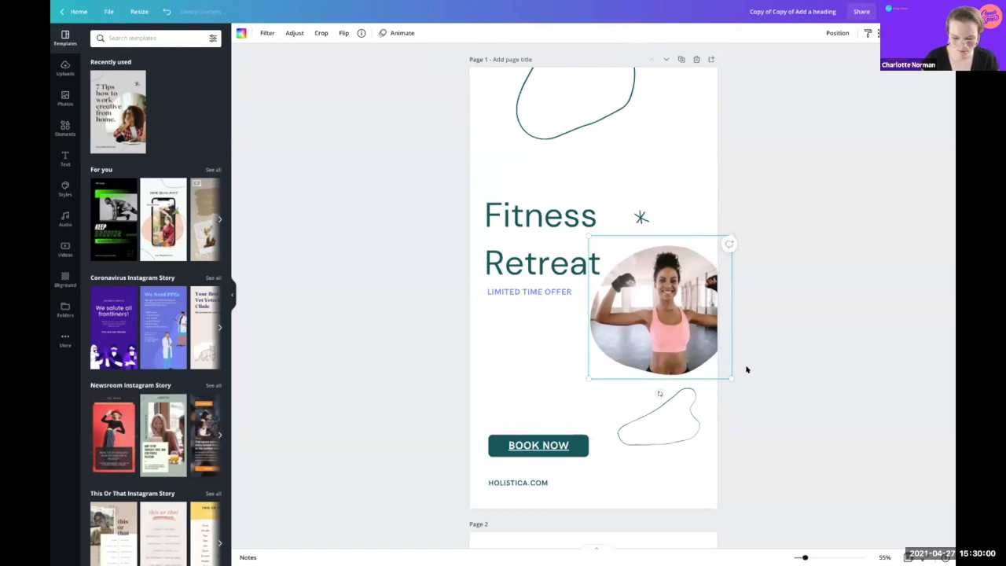
pyautogui.moveTo(731, 379); pyautogui.dragTo(762, 410)
pyautogui.moveTo(640, 297); pyautogui.dragTo(634, 295)
# Step: Nudge the Fitness Retreat headline and LIMITED TIME OFFER line slightly higher, briefly checking the Resize menu
pyautogui.moveTo(494, 178); pyautogui.dragTo(573, 313)
pyautogui.moveTo(518, 263); pyautogui.dragTo(516, 254)
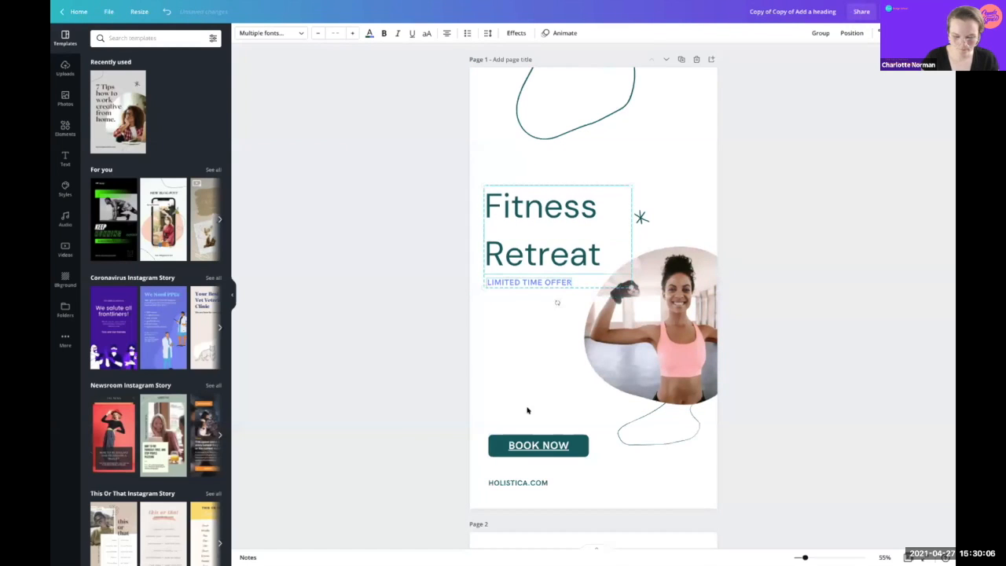
pyautogui.click(524, 443)
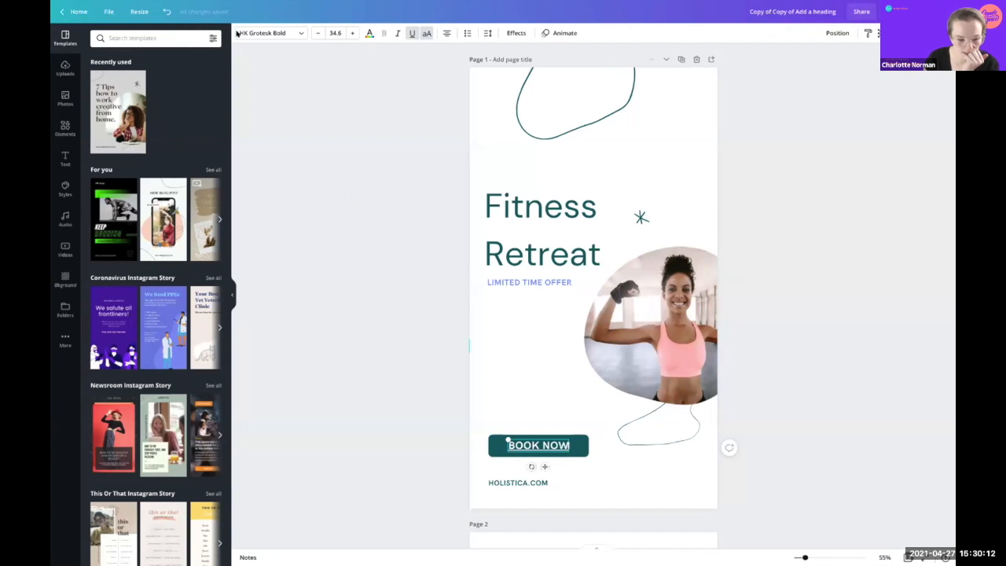
pyautogui.click(131, 13)
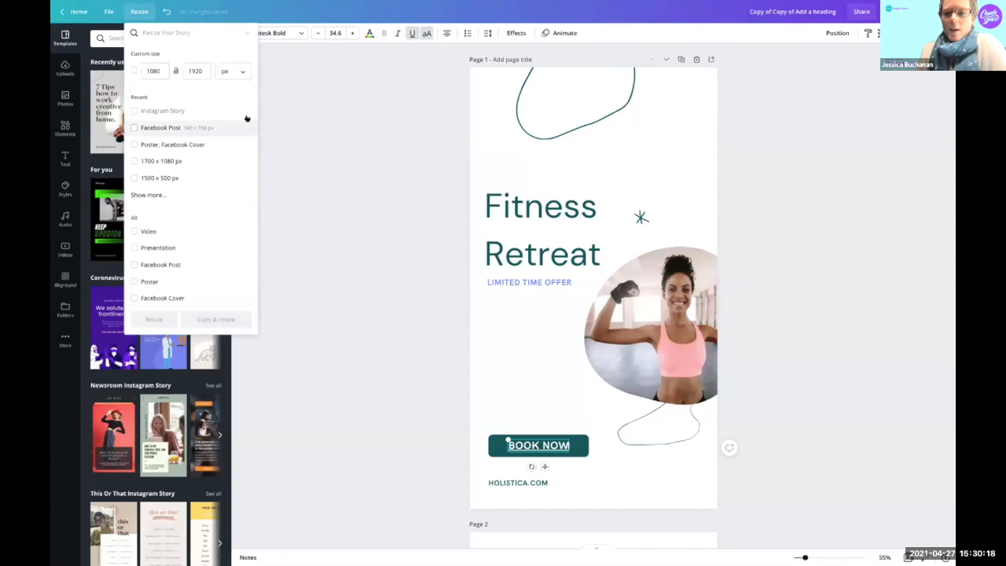
pyautogui.click(297, 117)
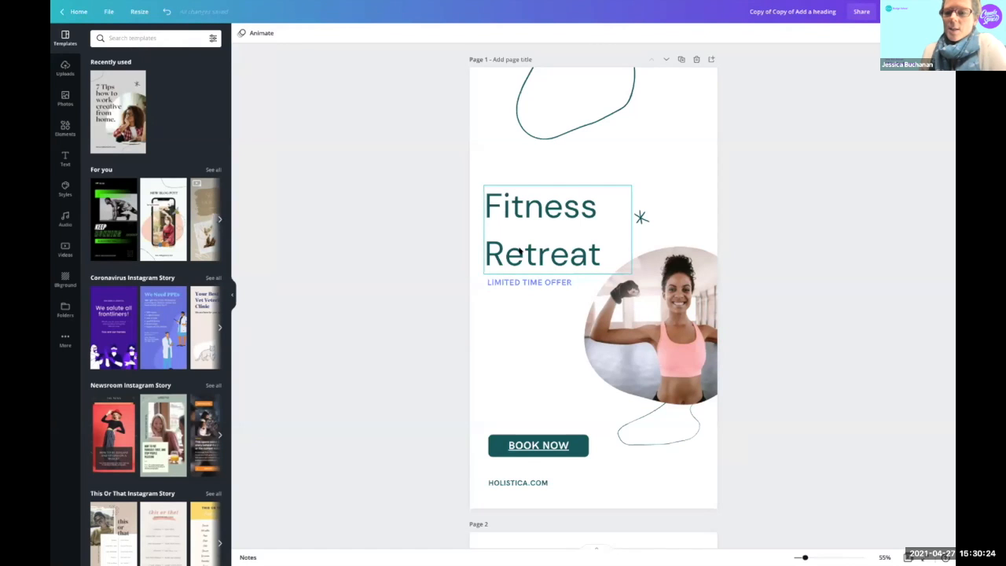
pyautogui.moveTo(521, 254); pyautogui.dragTo(519, 246)
pyautogui.click(518, 283)
pyautogui.moveTo(518, 282); pyautogui.dragTo(515, 278)
# Step: Preview the Drift, Stomp, Tectonic, Neon and Pop animations on the woman's photo
pyautogui.click(604, 310)
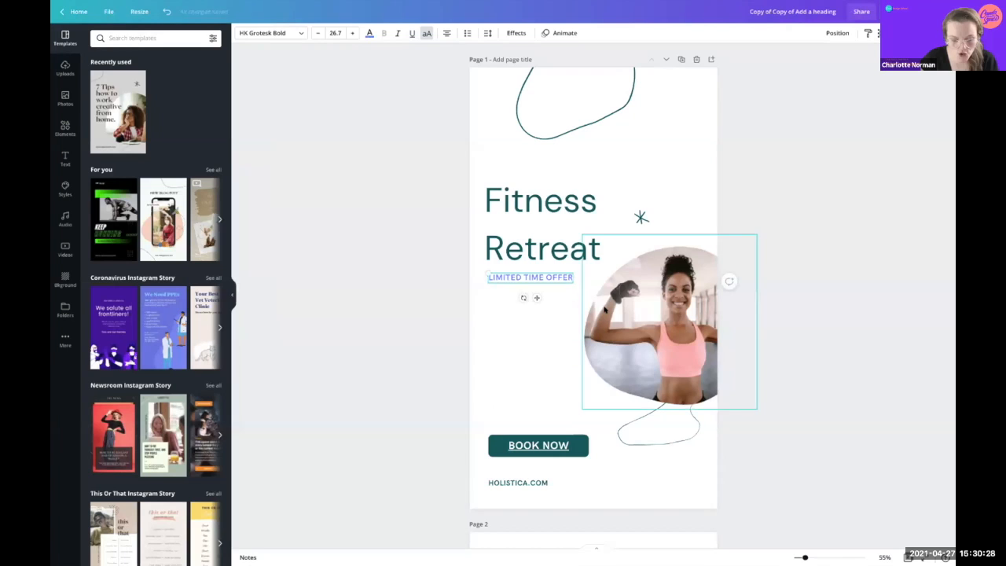
pyautogui.click(383, 33)
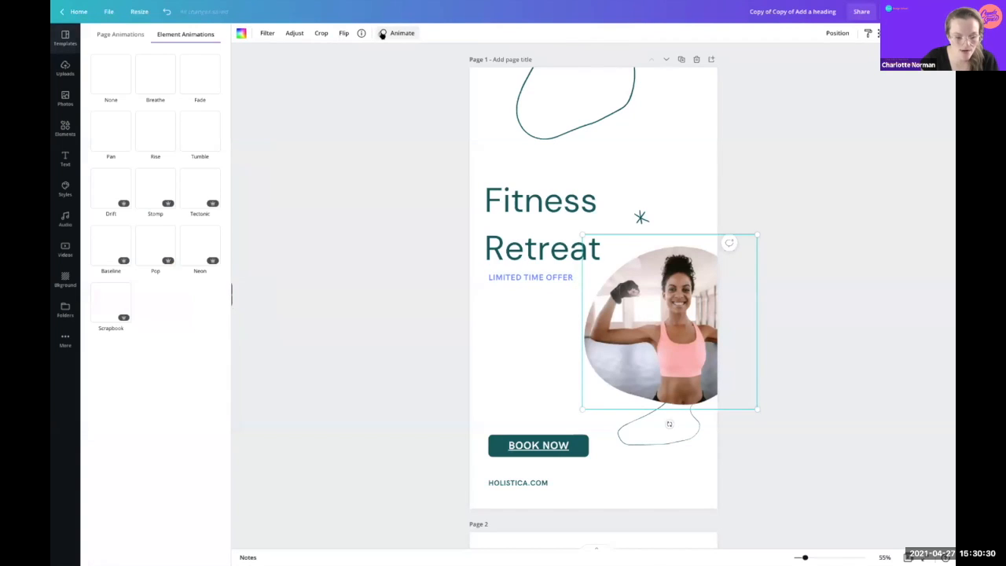
pyautogui.click(109, 189)
pyautogui.click(152, 189)
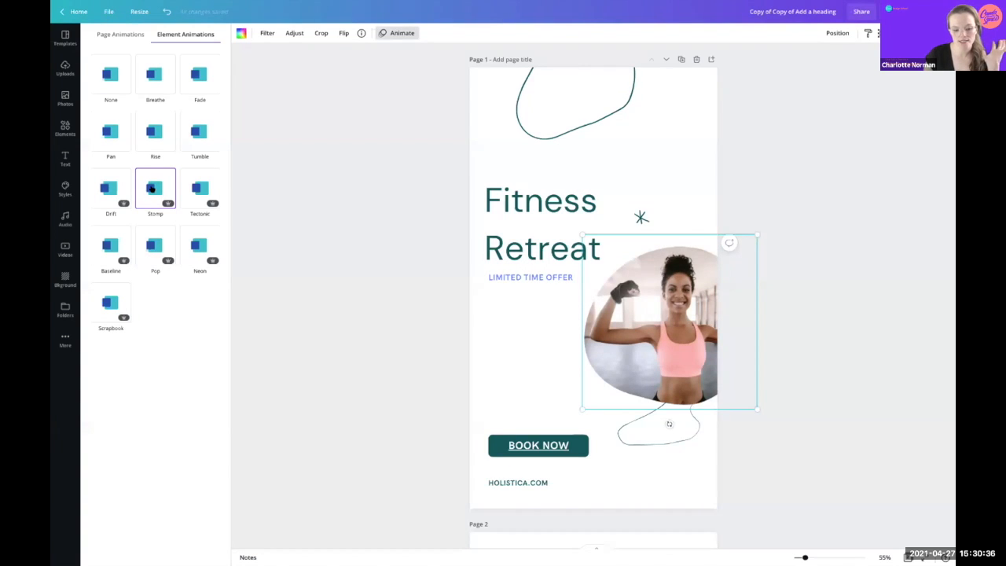
pyautogui.click(192, 188)
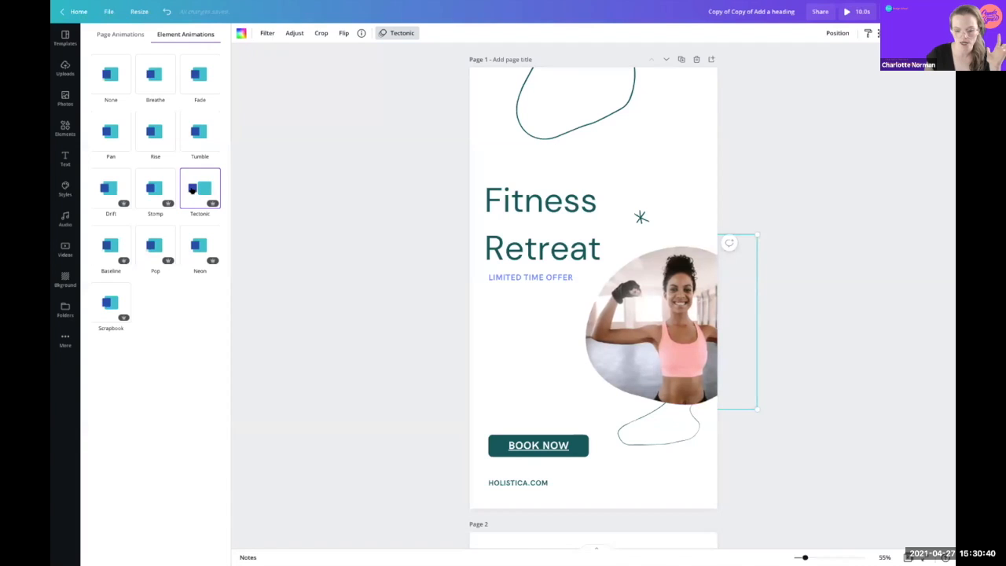
pyautogui.click(192, 242)
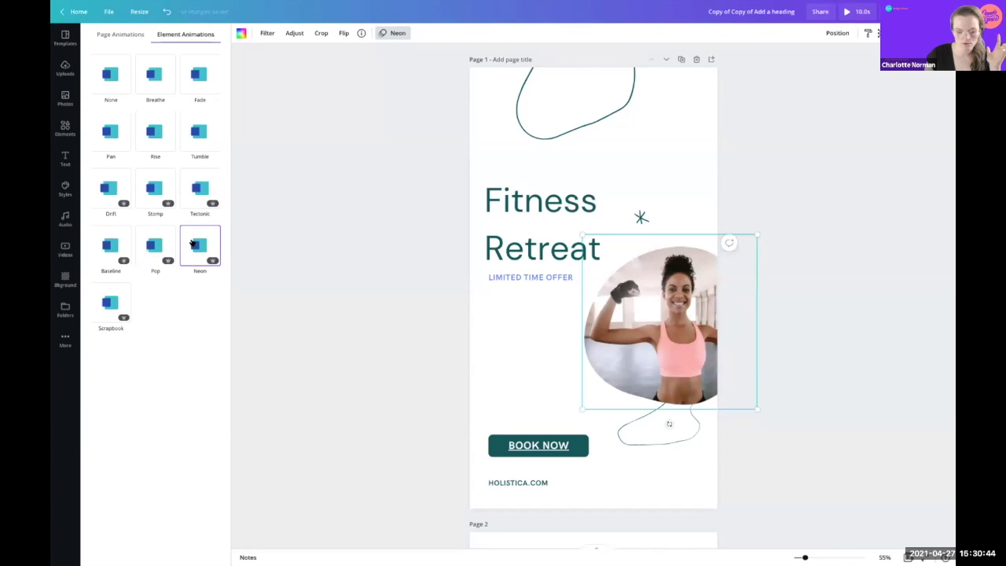
pyautogui.click(149, 244)
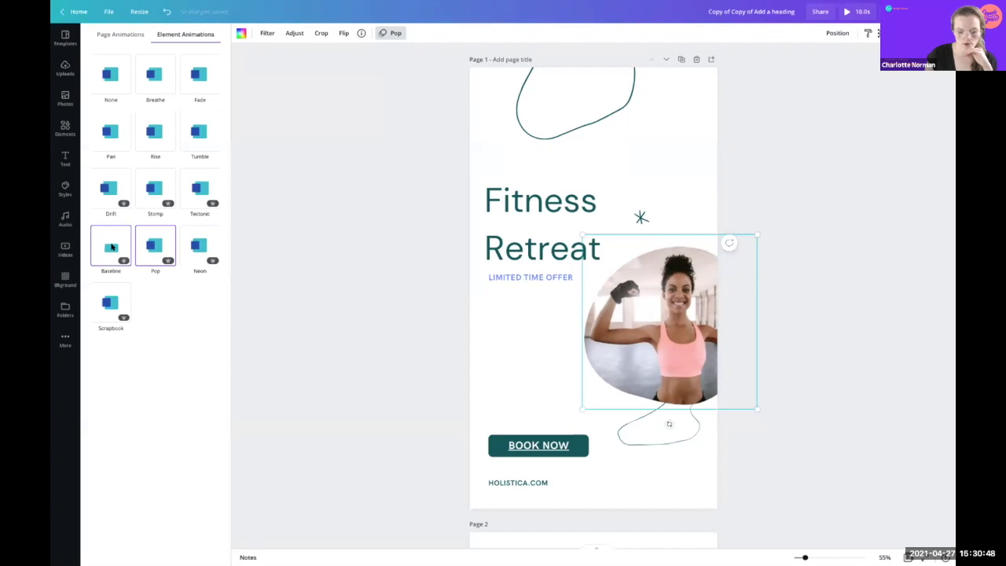
pyautogui.click(489, 146)
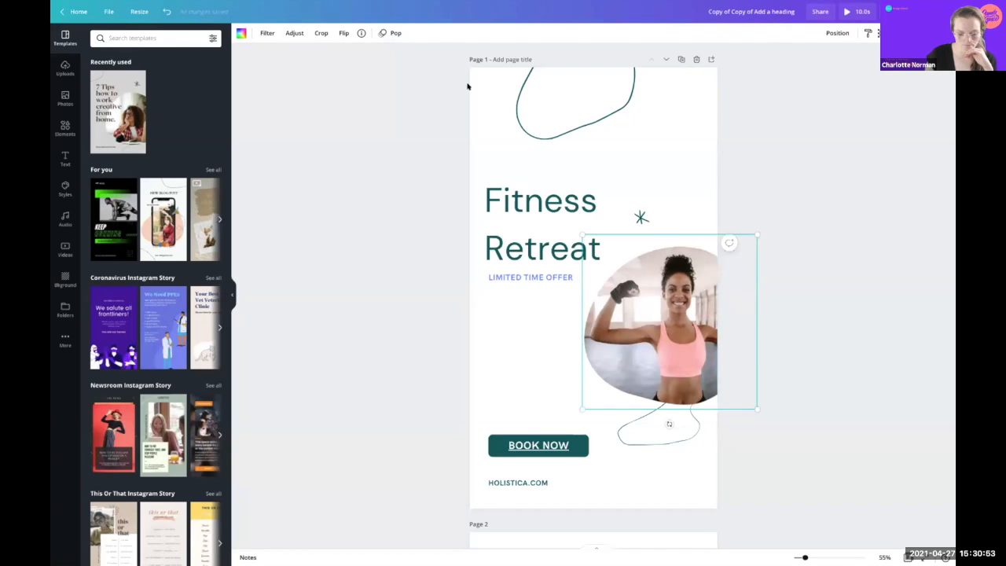
# Step: Try the Drift and Baseline animations on the photo as well
pyautogui.click(389, 33)
pyautogui.click(111, 191)
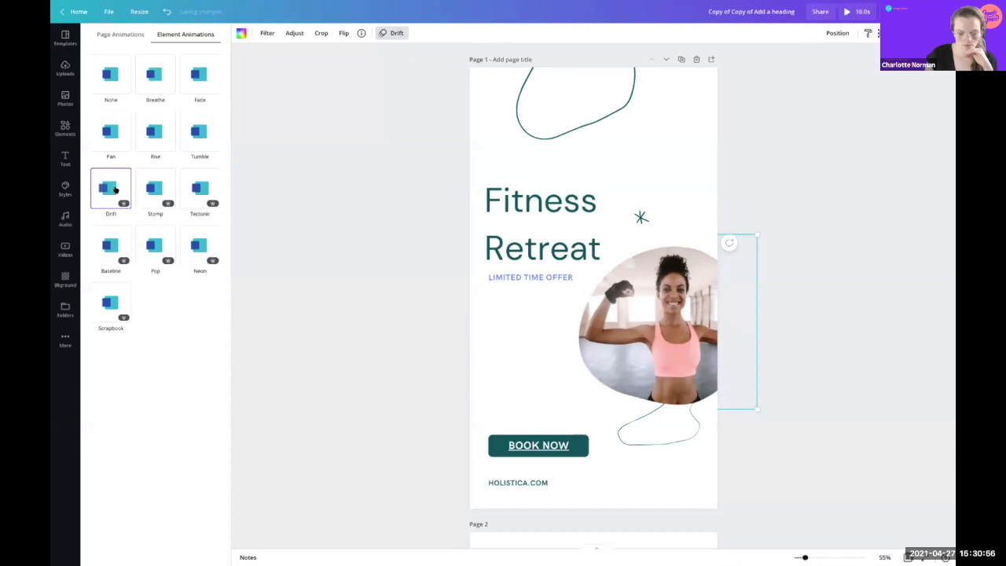
pyautogui.click(109, 247)
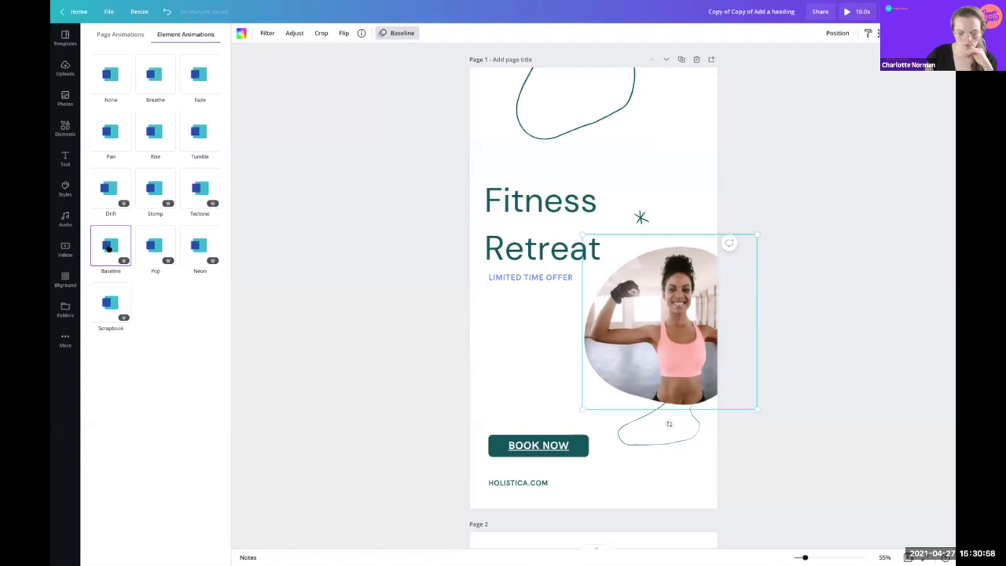
pyautogui.click(689, 128)
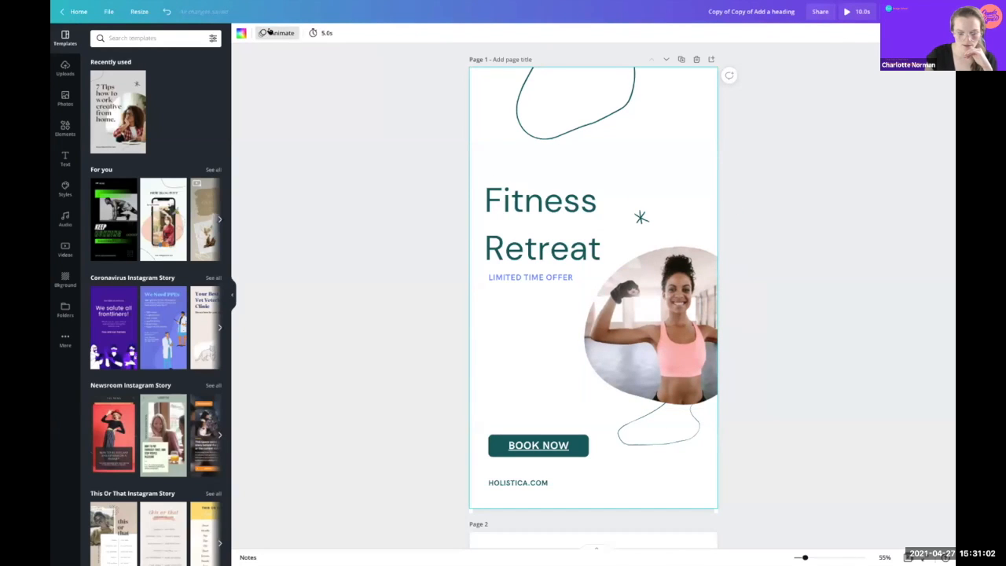
# Step: Set the page animation to Pop after trying Baseline
pyautogui.click(277, 33)
pyautogui.click(156, 258)
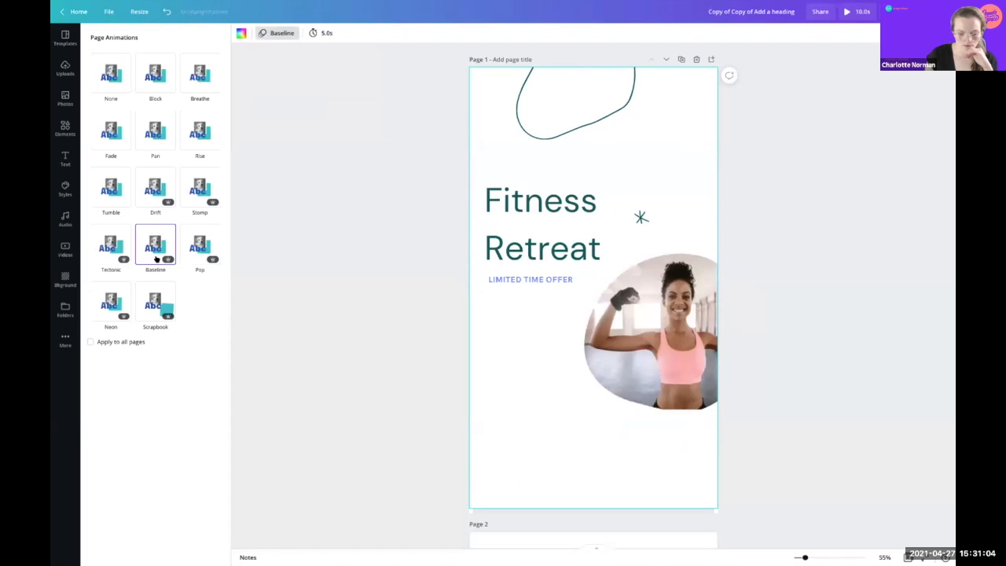
pyautogui.click(199, 249)
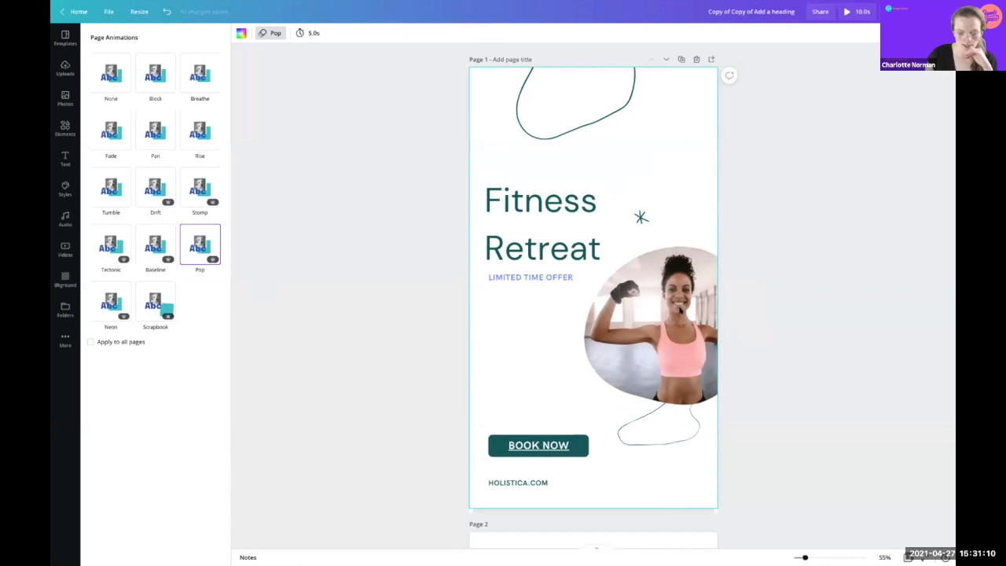
# Step: Give the woman's photo the Neon animation, then change it to Stomp
pyautogui.click(650, 281)
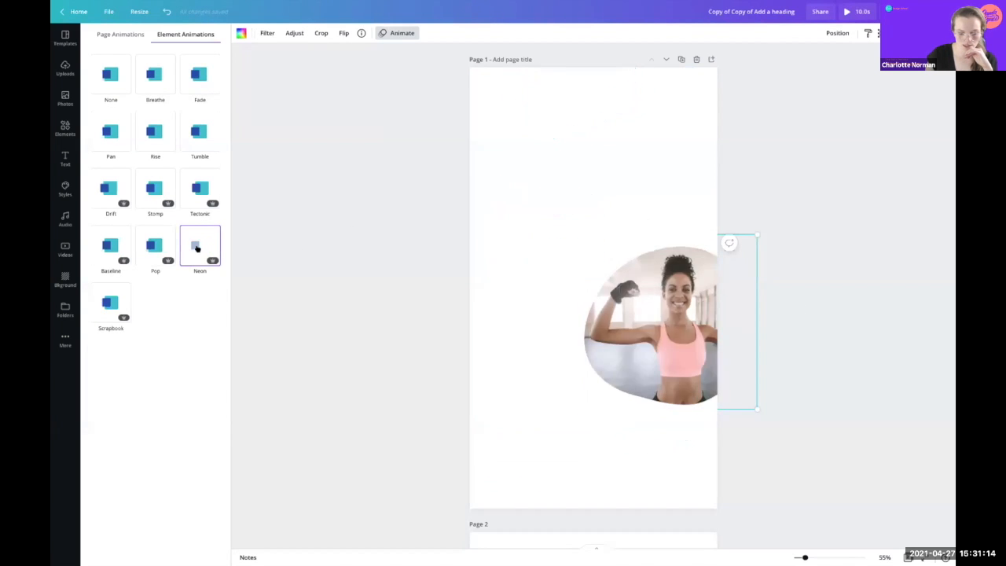
pyautogui.click(198, 248)
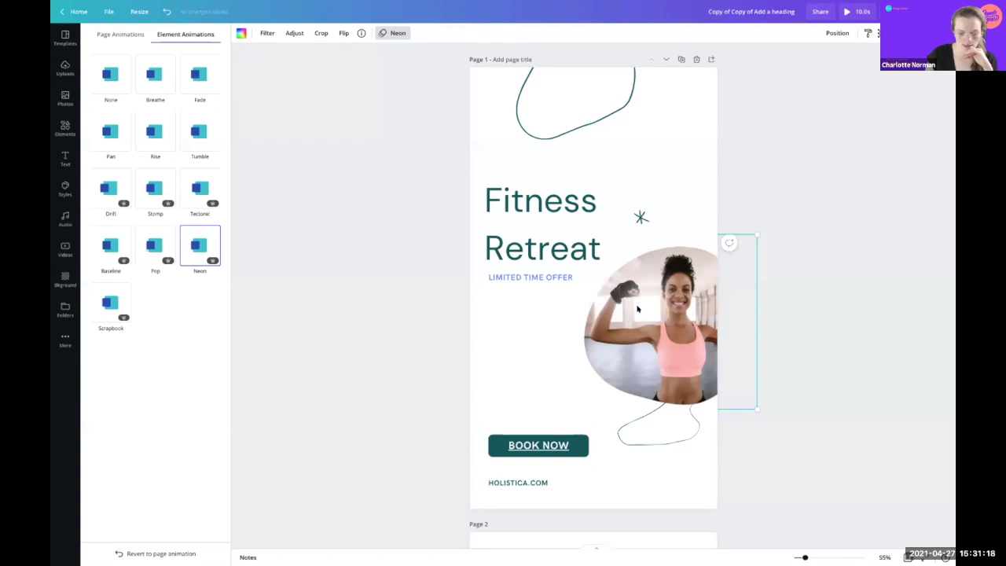
pyautogui.click(681, 315)
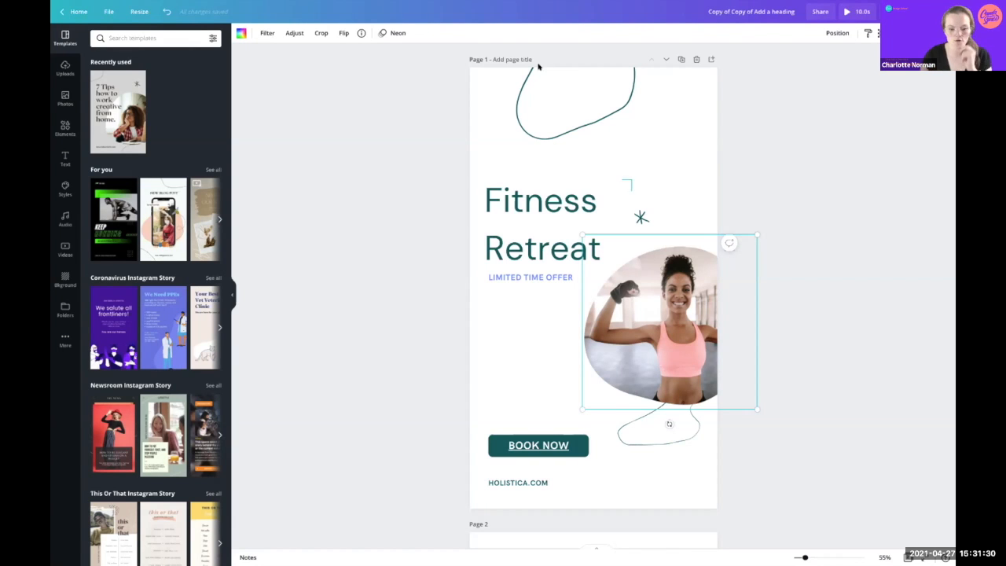
pyautogui.click(394, 33)
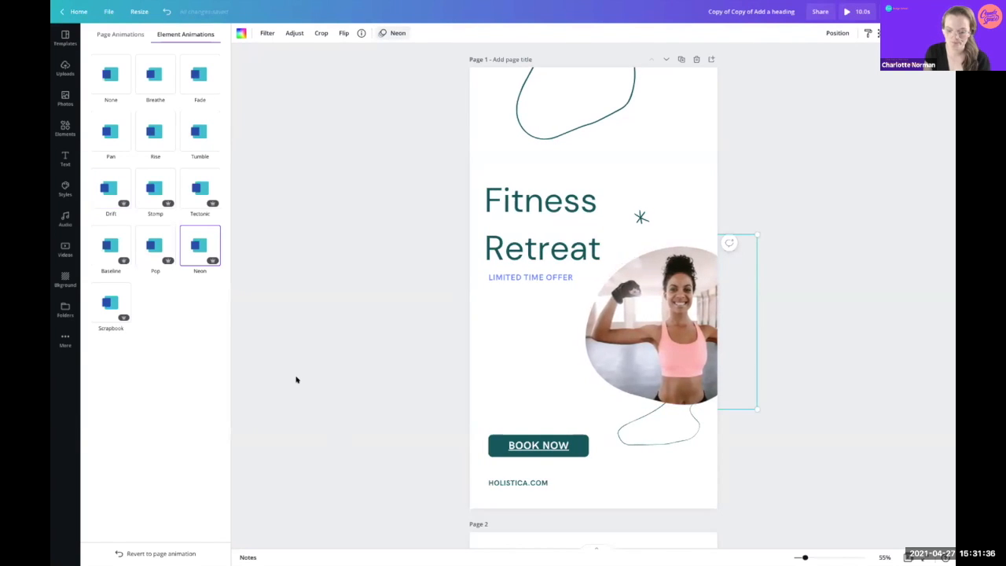
pyautogui.click(150, 196)
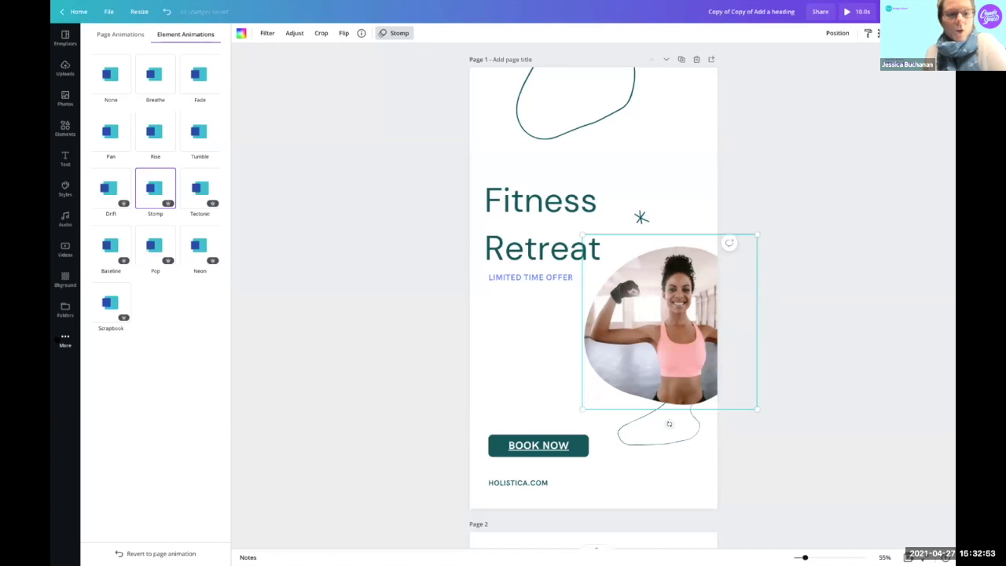
# Step: Open the More panel of apps and integrations from the left sidebar
pyautogui.click(58, 339)
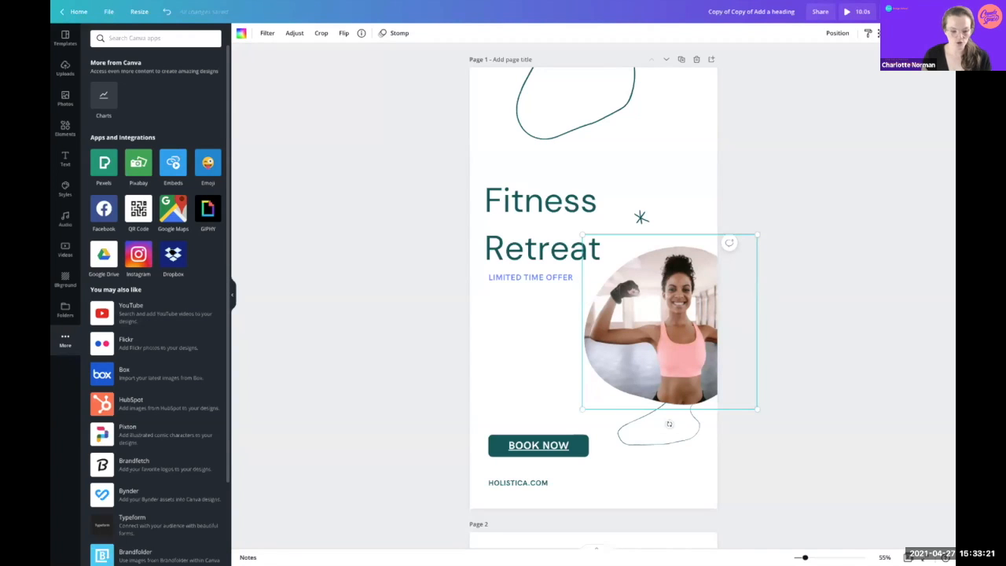
# Step: Connect the YouTube app from the You may also like list
pyautogui.scroll(-3, 126, 309)
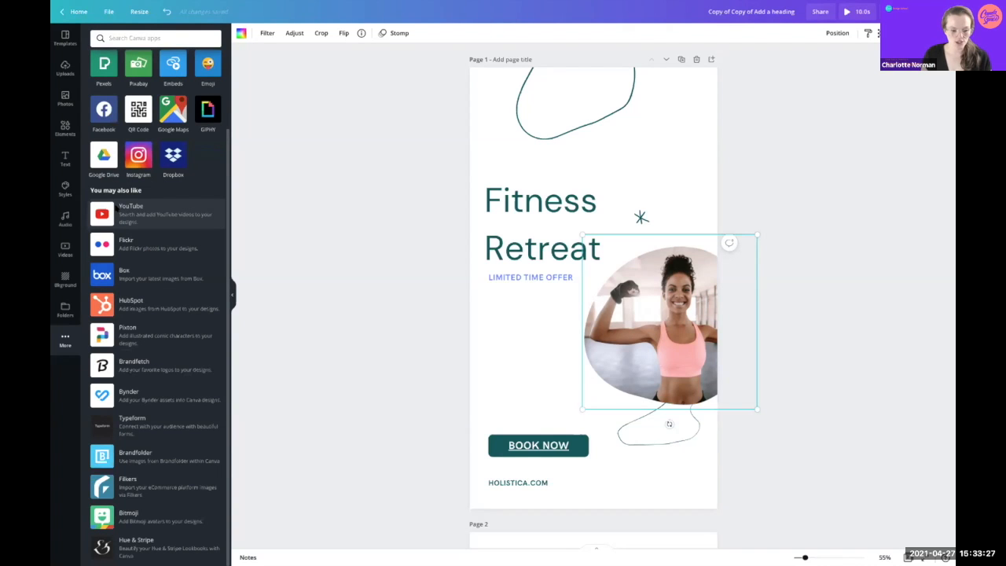
pyautogui.click(116, 209)
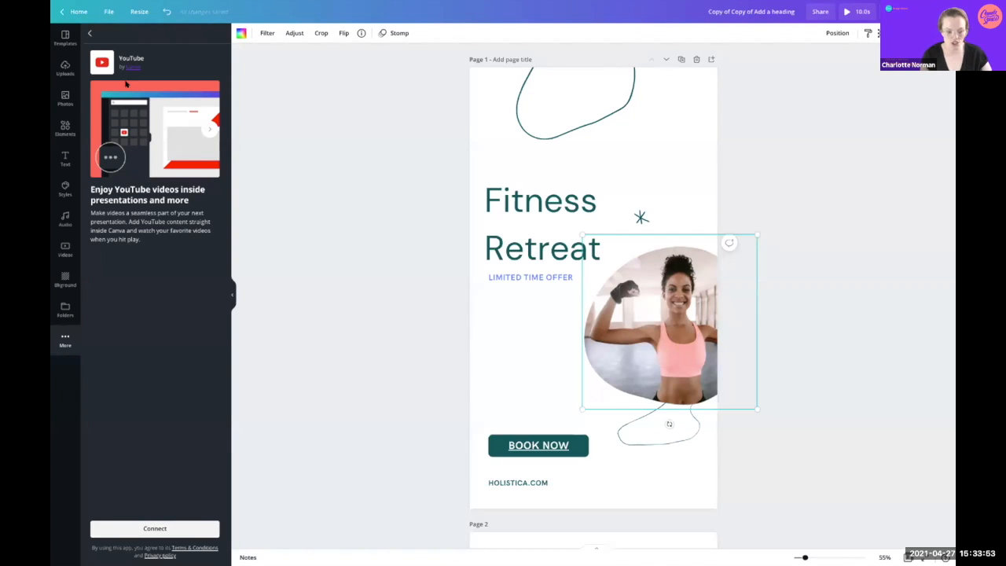
pyautogui.click(141, 525)
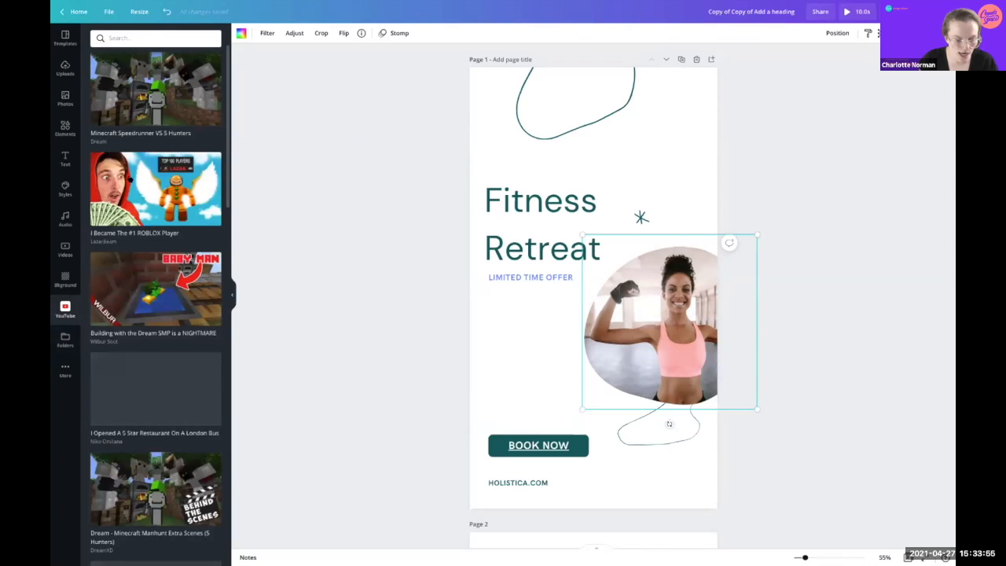
# Step: Search YouTube for 'canva', browse the results, then clear the search box
pyautogui.click(137, 39)
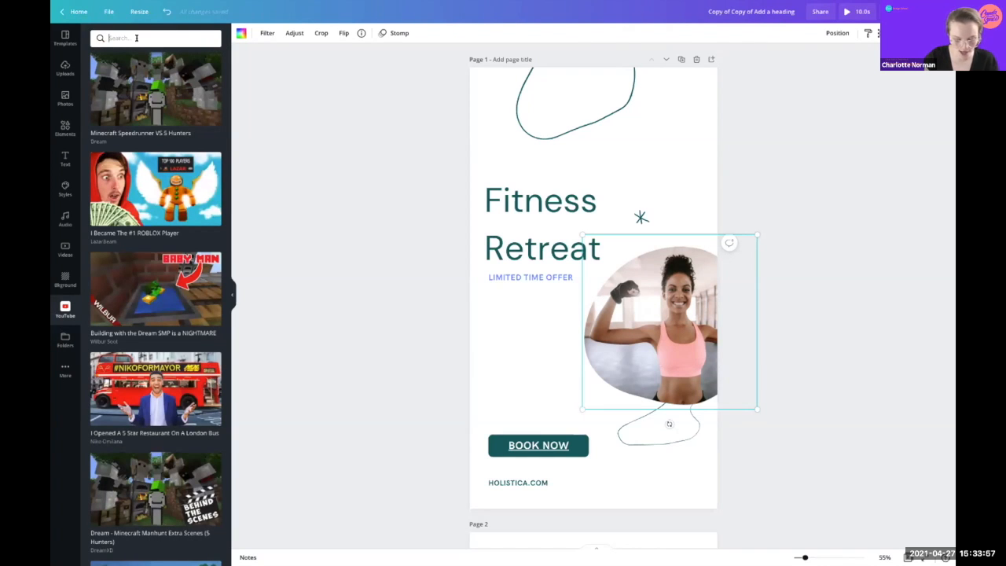
pyautogui.write('canva')
pyautogui.press('Return')
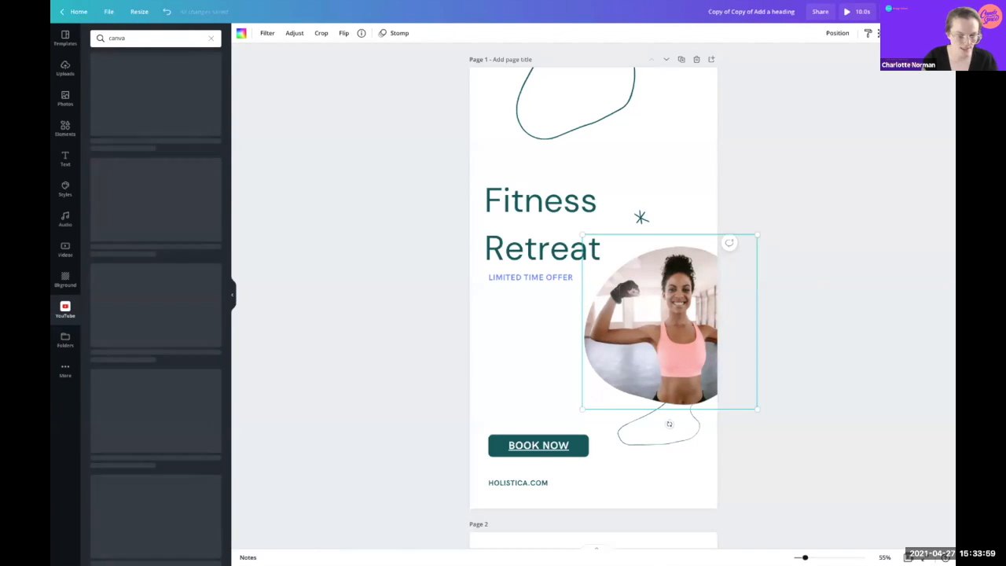
pyautogui.scroll(-2, 110, 290)
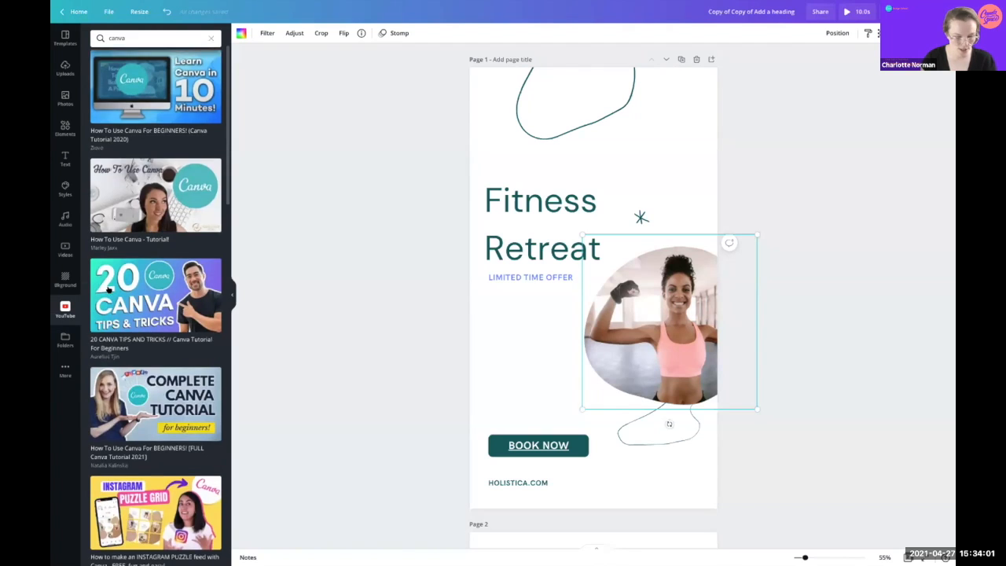
pyautogui.scroll(-8, 109, 290)
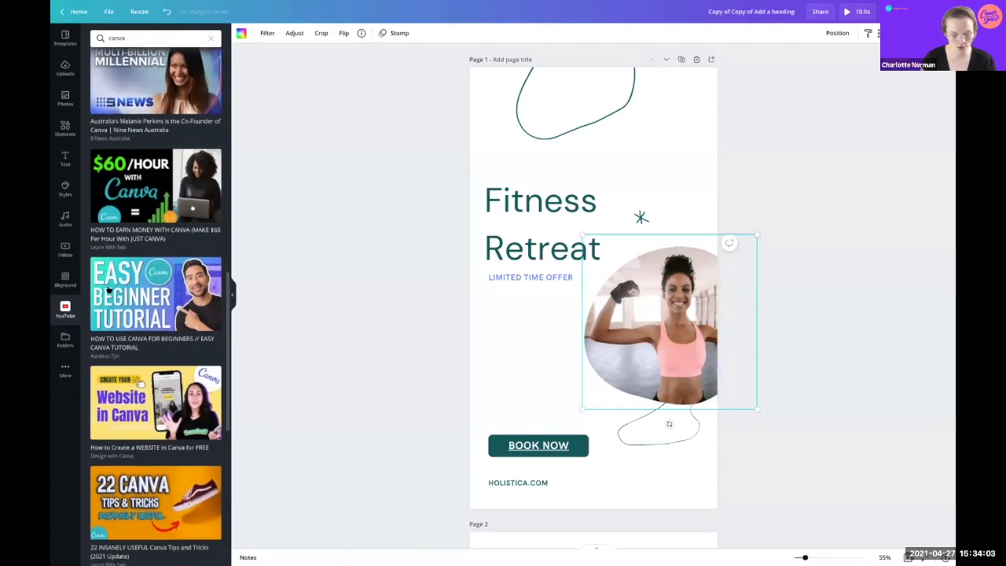
pyautogui.scroll(8, 109, 290)
pyautogui.click(98, 37)
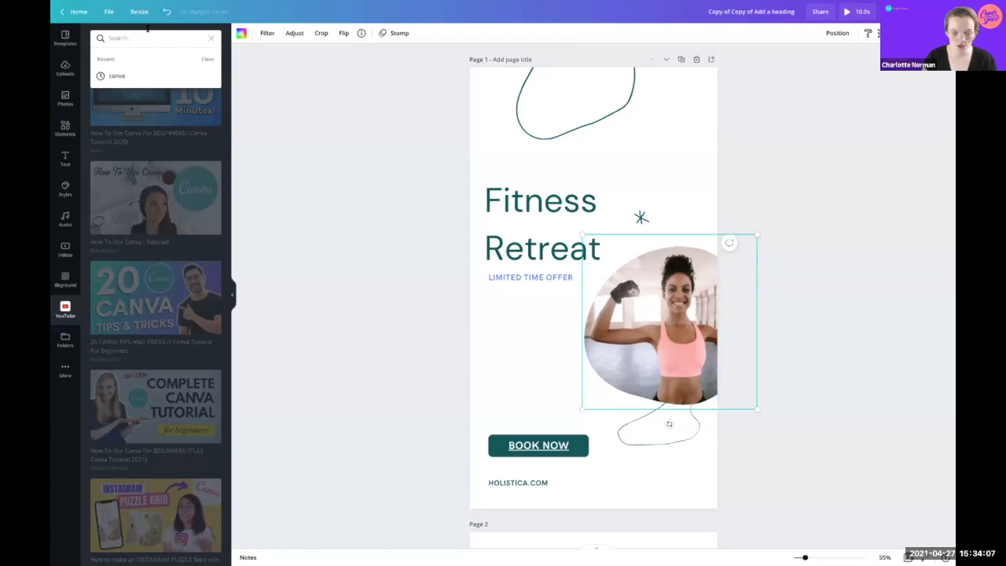
pyautogui.click(209, 37)
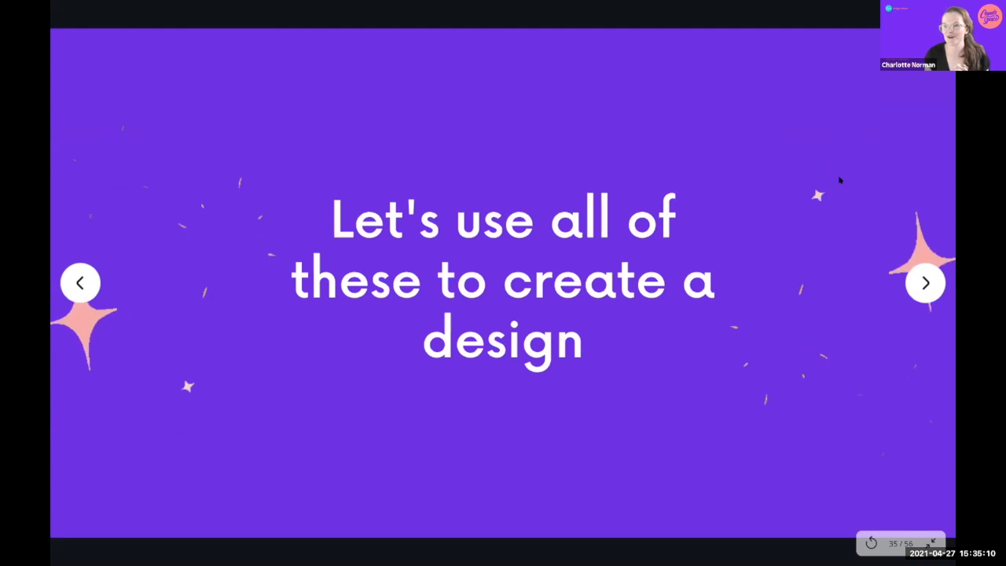
# Step: Advance the presentation to slide 36, the Activity slide with three tips
pyautogui.click(923, 280)
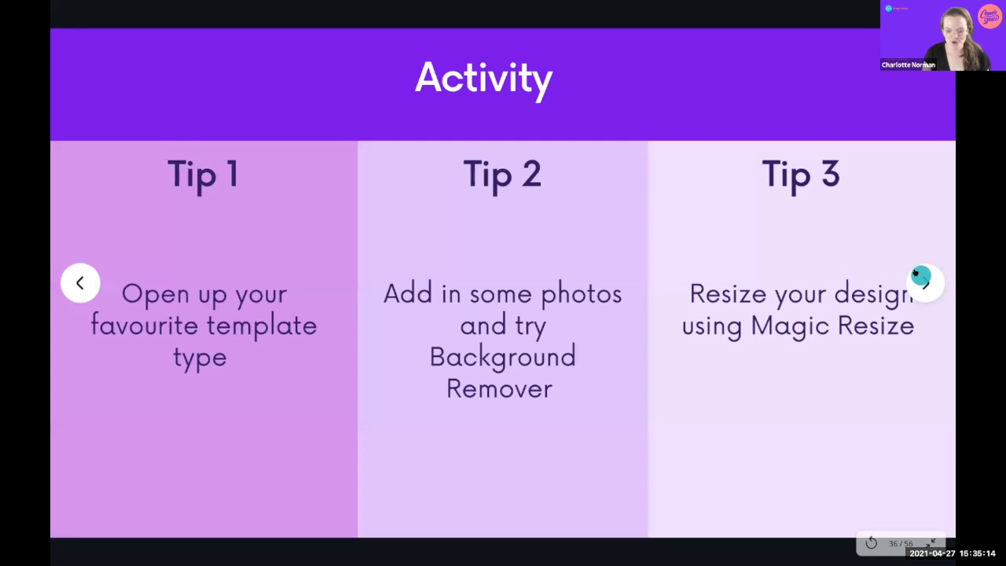
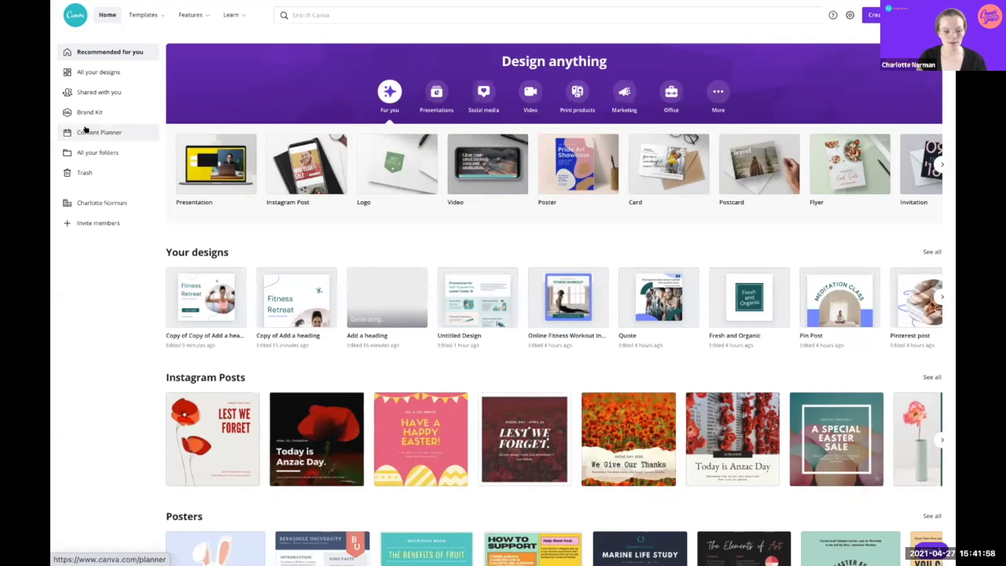
# Step: Open the Content Planner to see April 2021, with the Pinterest pin scheduled on April 28
pyautogui.click(87, 131)
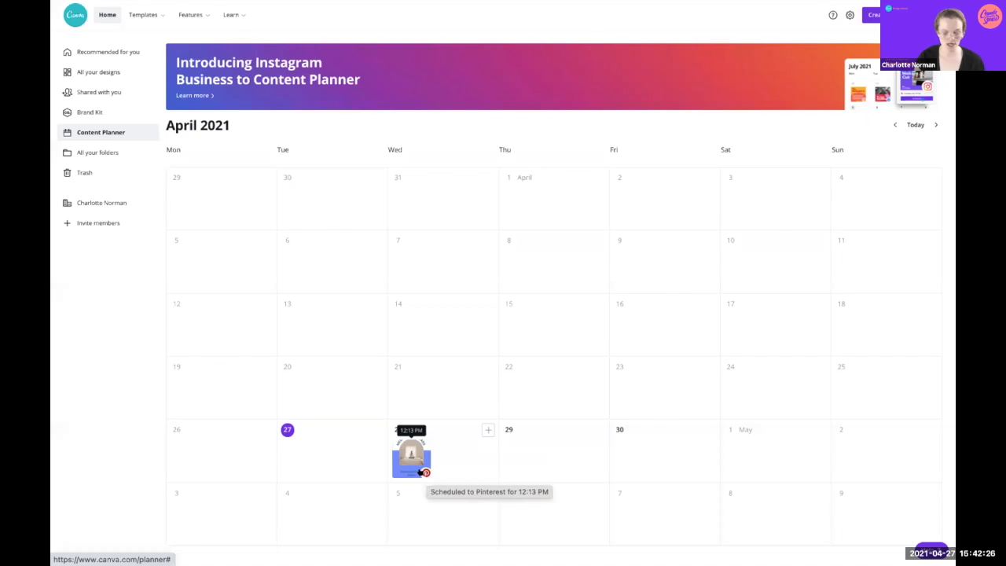
pyautogui.click(402, 458)
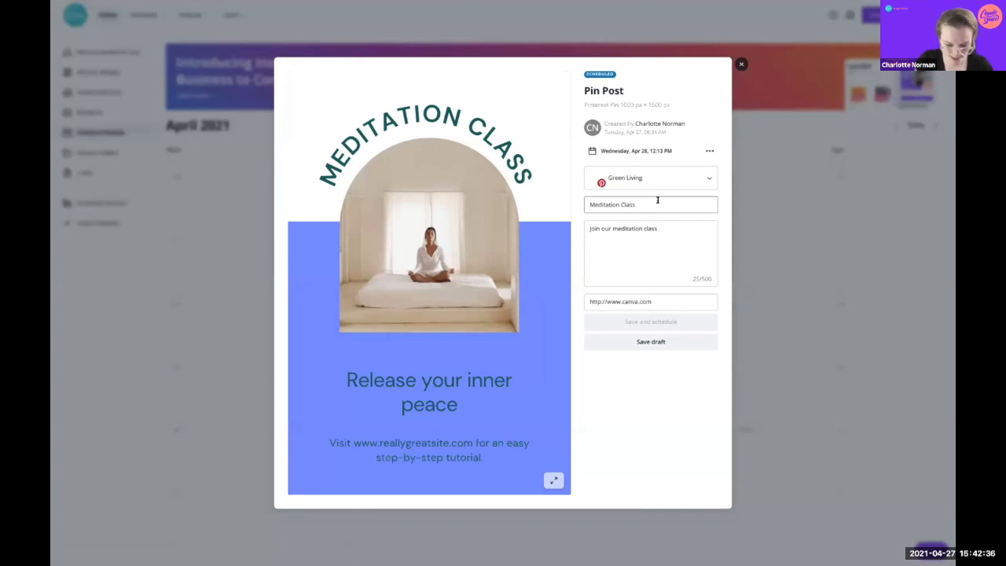
pyautogui.click(667, 229)
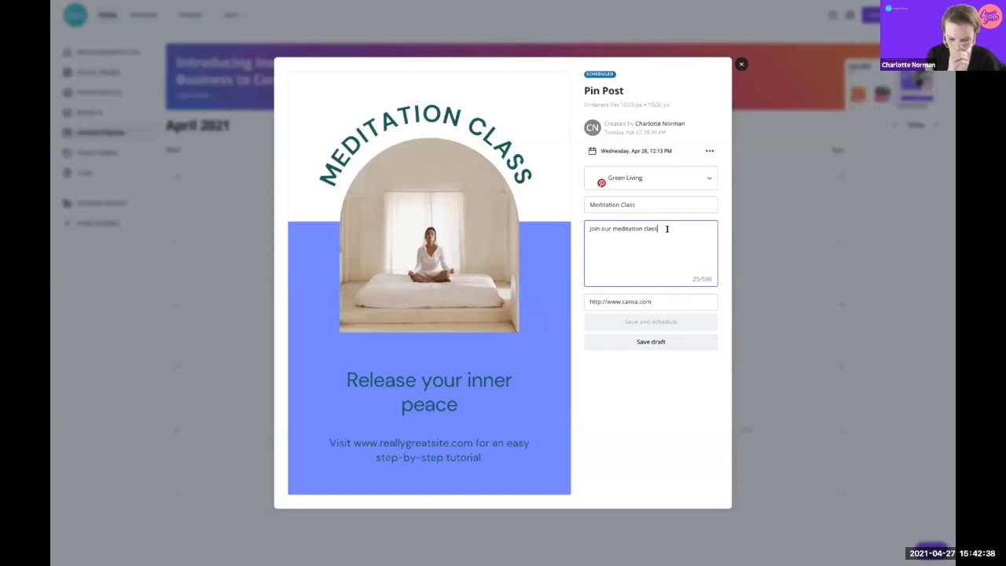
pyautogui.click(655, 301)
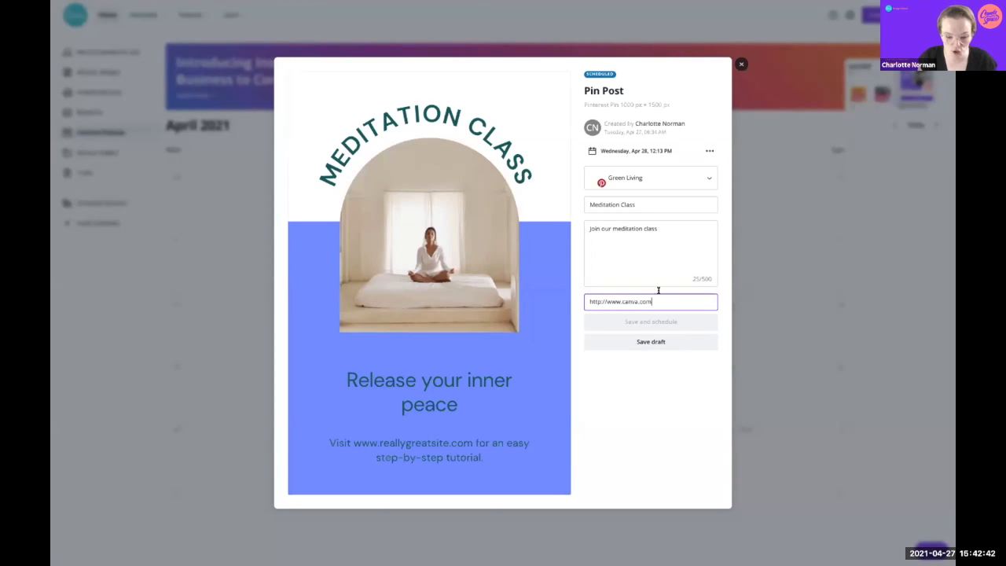
pyautogui.click(707, 151)
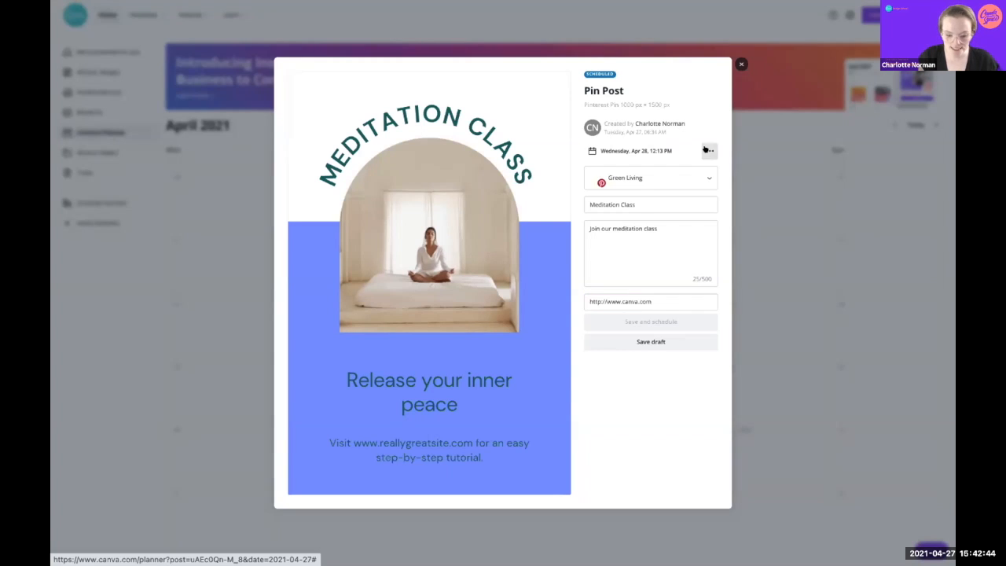
pyautogui.click(741, 64)
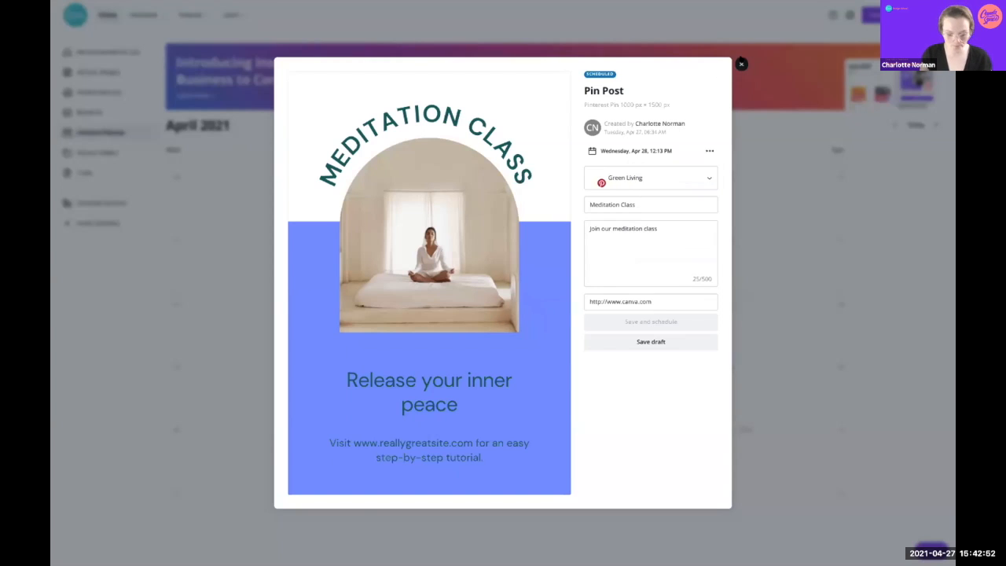
pyautogui.click(742, 64)
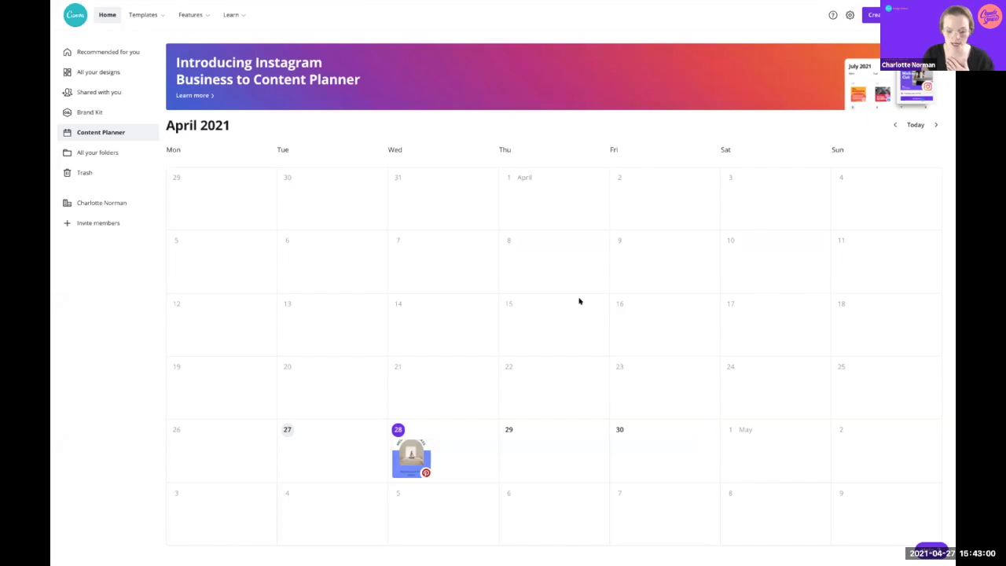
# Step: Create a Facebook post for Thursday, April 29 from the Fitness Retreat design and save it as a draft
pyautogui.click(596, 430)
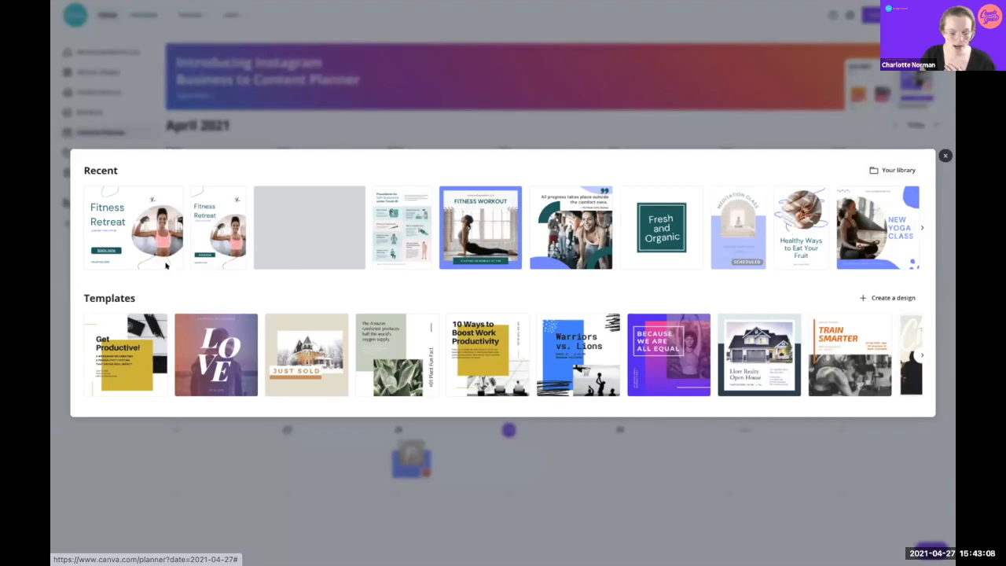
pyautogui.click(211, 230)
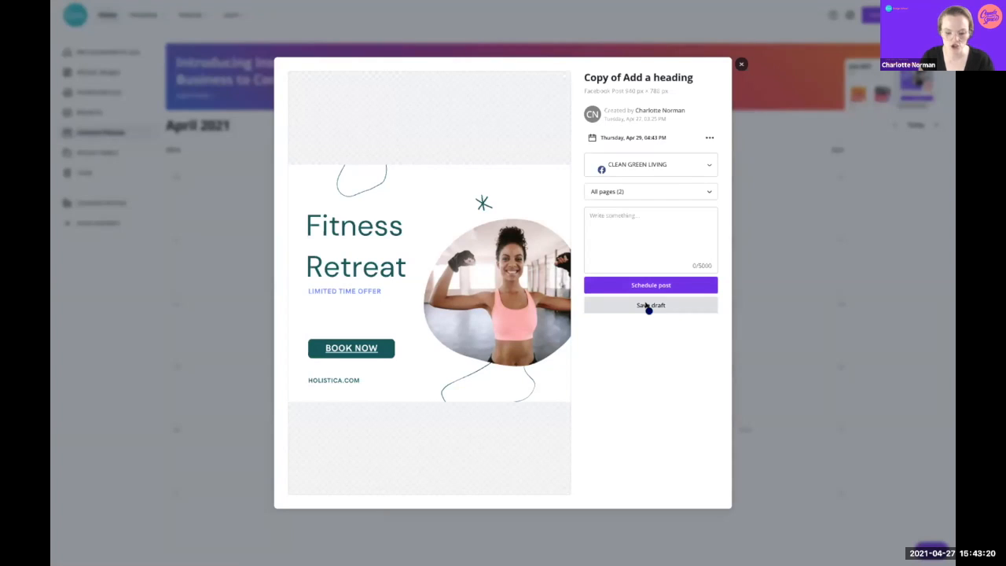
pyautogui.click(648, 305)
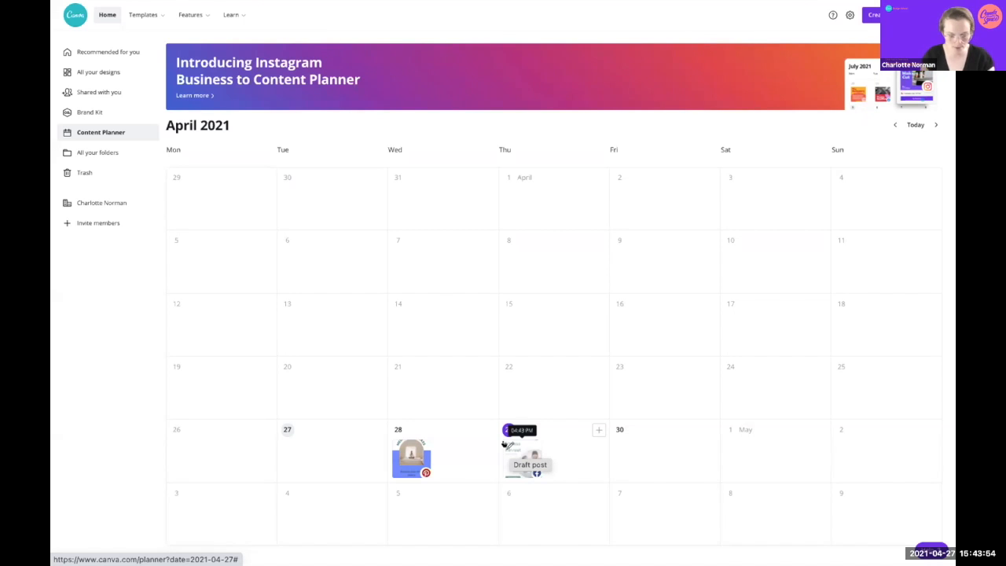
# Step: Browse the design library for another April 29 post, cancel without adding, and return home
pyautogui.click(598, 430)
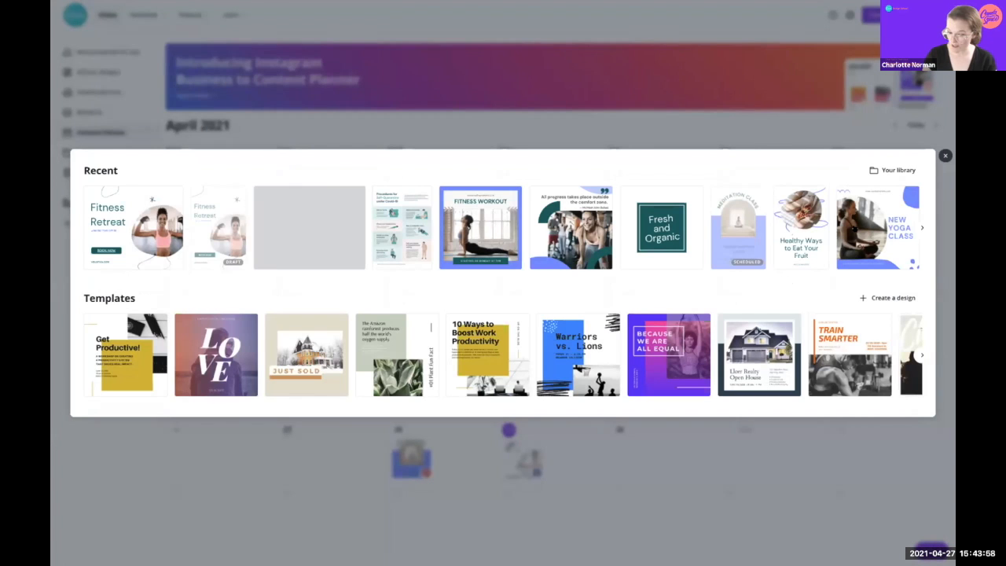
pyautogui.click(895, 173)
pyautogui.scroll(-5, 787, 126)
pyautogui.scroll(5, 784, 167)
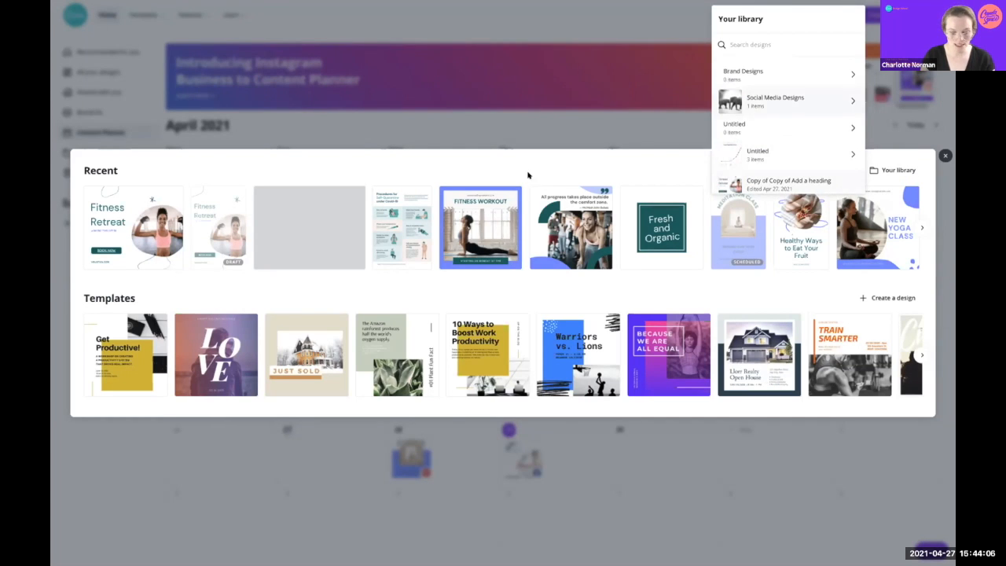
pyautogui.click(529, 168)
pyautogui.click(946, 156)
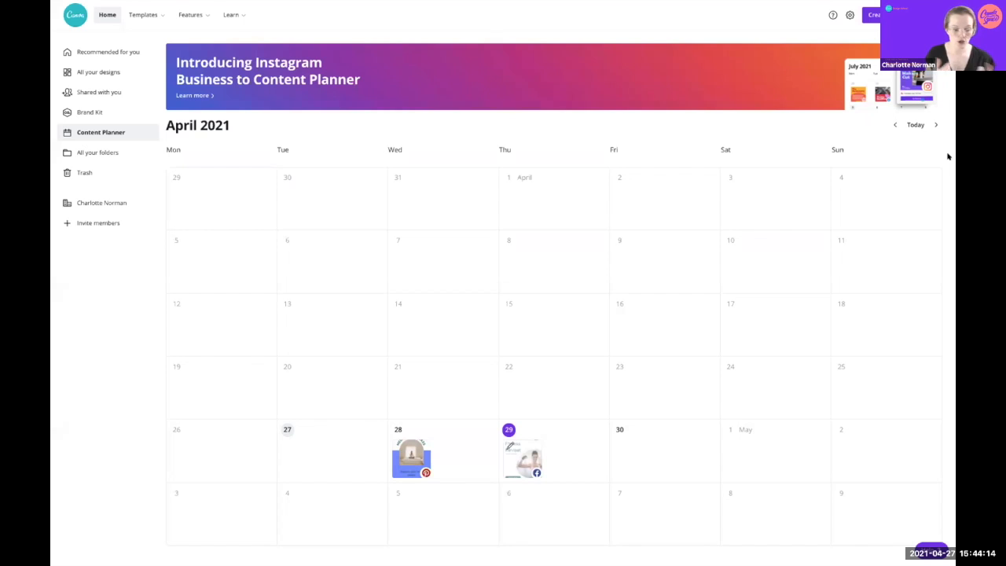
pyautogui.click(68, 9)
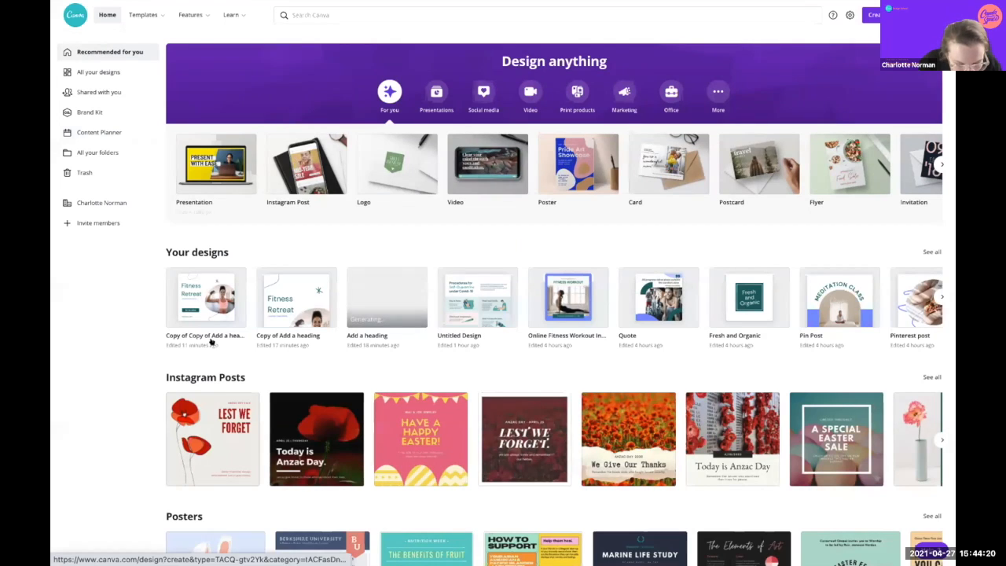
# Step: Back out of the landscape copy and open the portrait Add a heading design instead
pyautogui.click(276, 301)
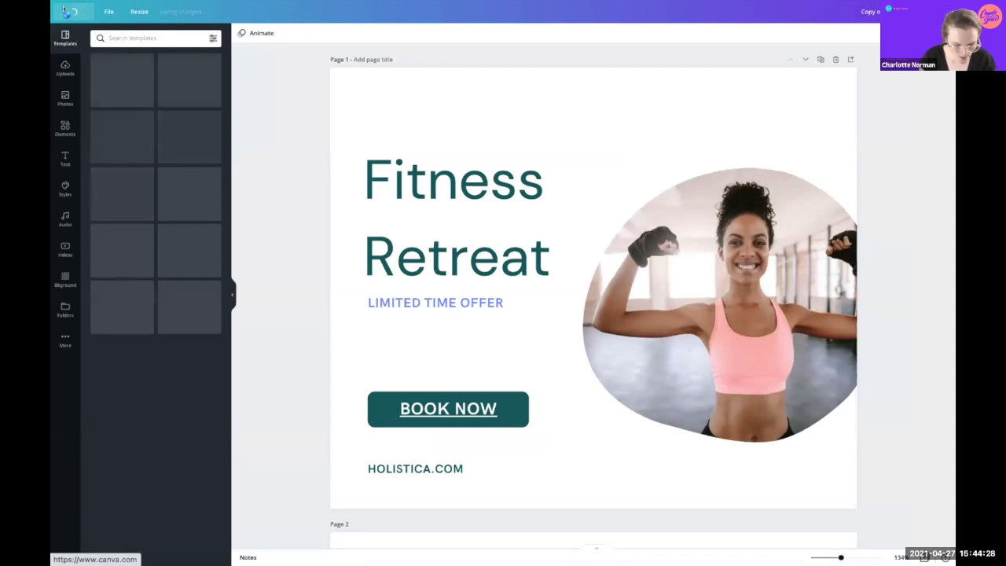
pyautogui.press('super+[')
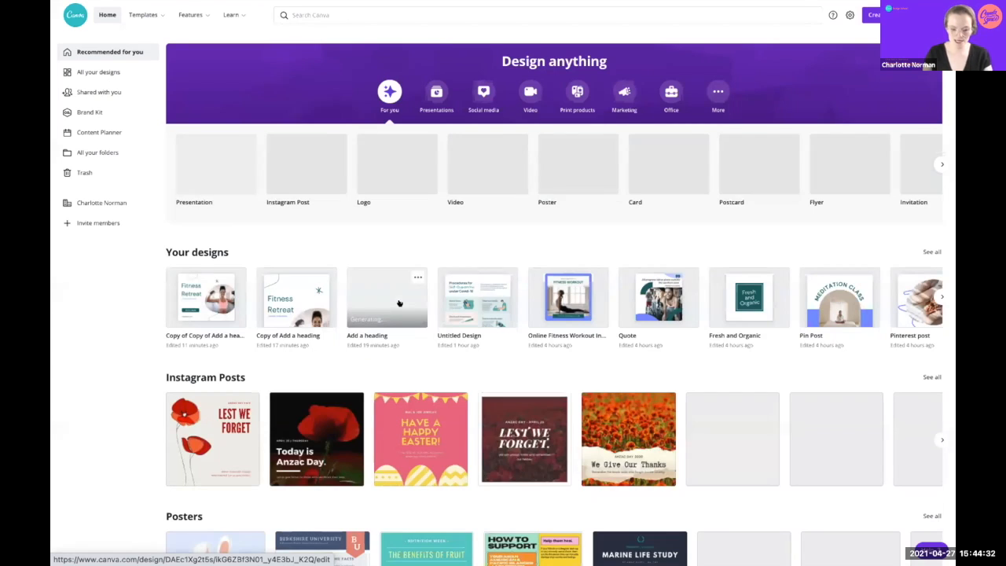
pyautogui.click(397, 304)
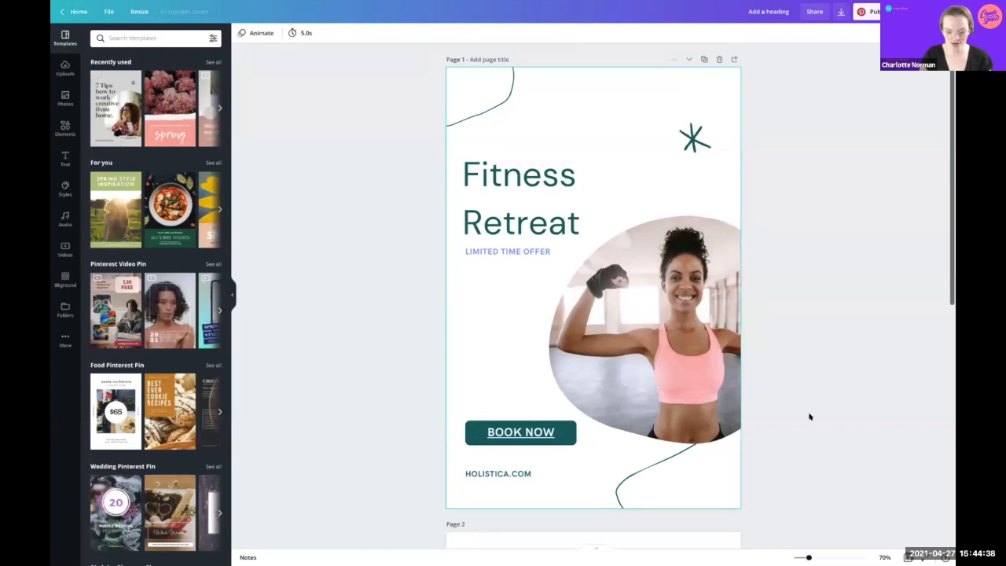
# Step: Delete the blank Page 2 and bring up the design's sharing panel
pyautogui.scroll(-5, 791, 408)
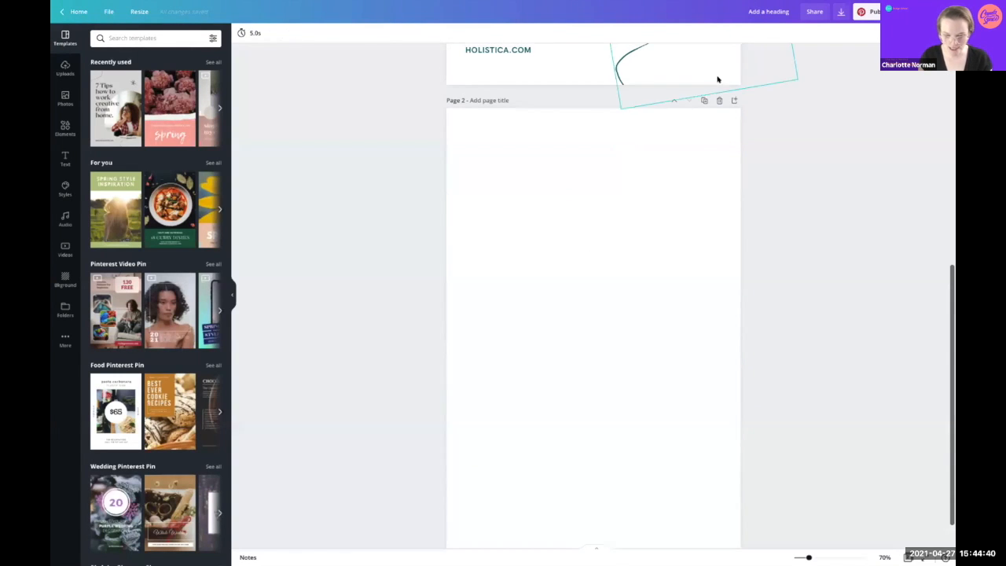
pyautogui.click(718, 100)
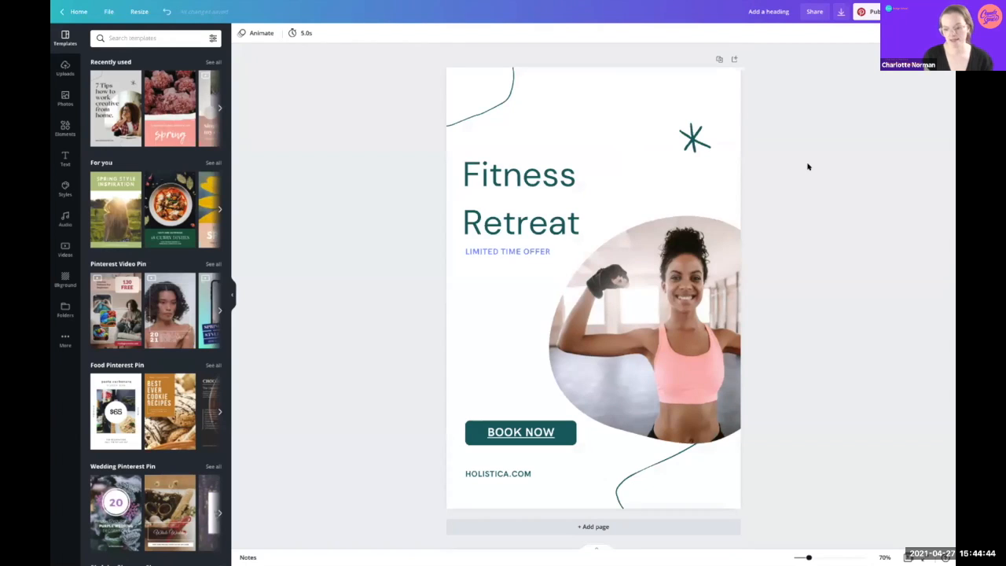
pyautogui.click(813, 11)
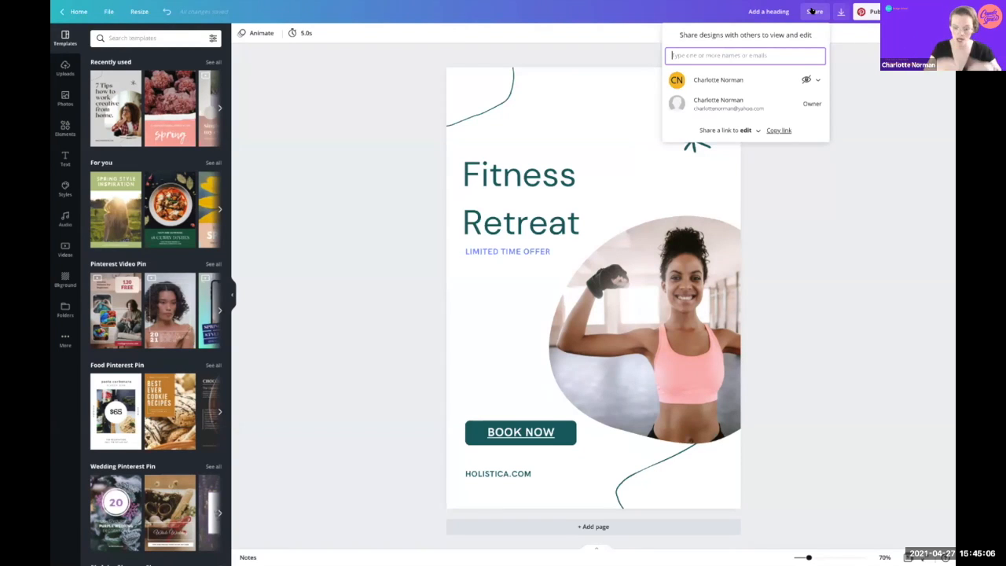
# Step: Post a comment on the woman's photo mentioning a teammate: 'did you like this image? Let me'
pyautogui.click(788, 250)
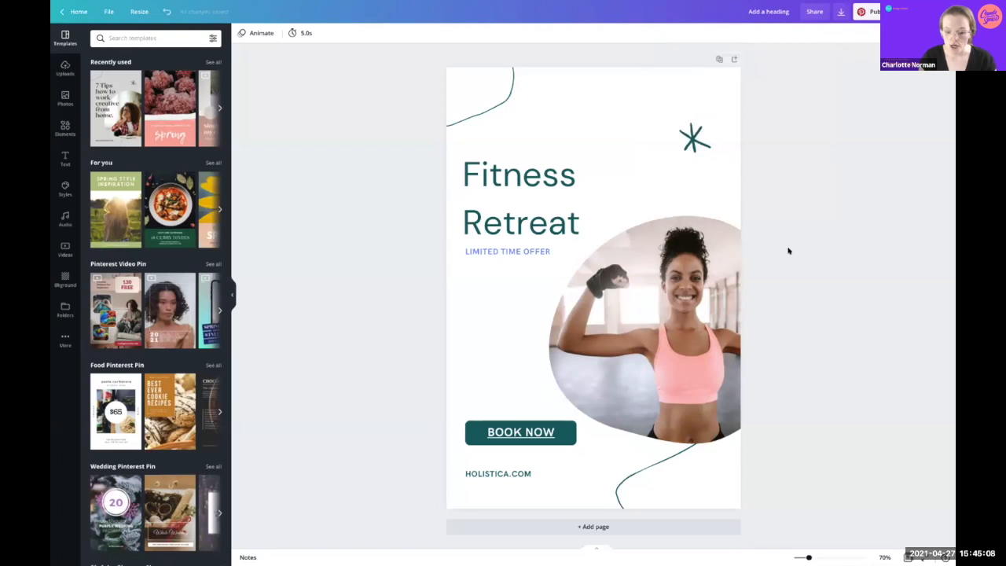
pyautogui.click(680, 299)
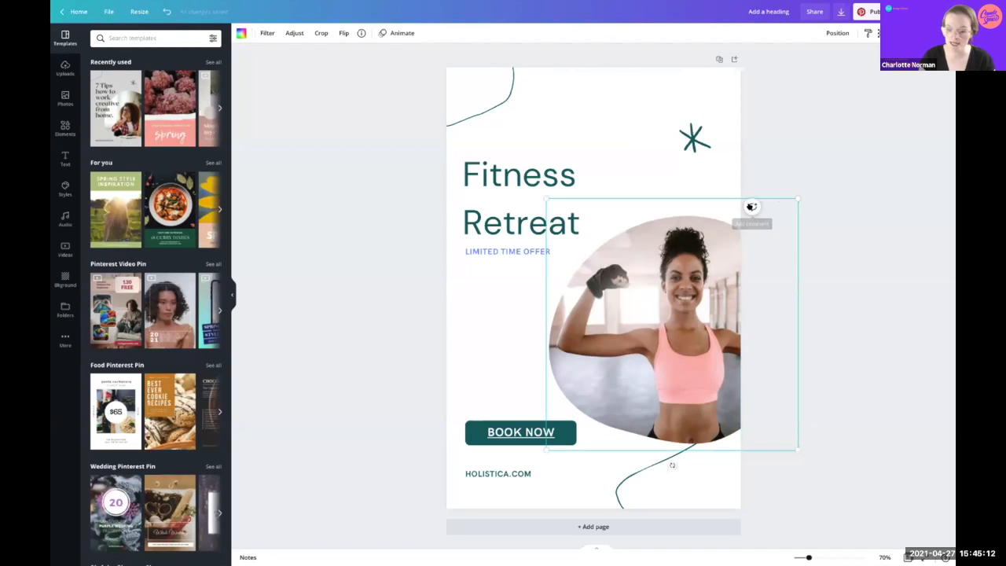
pyautogui.click(752, 207)
pyautogui.write('Hey did you')
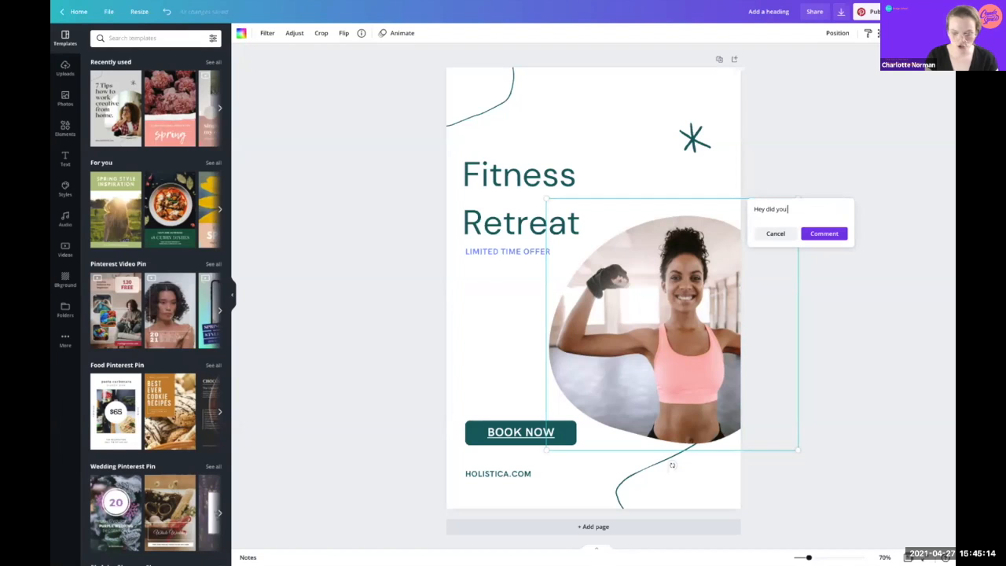
pyautogui.write(' like this imag')
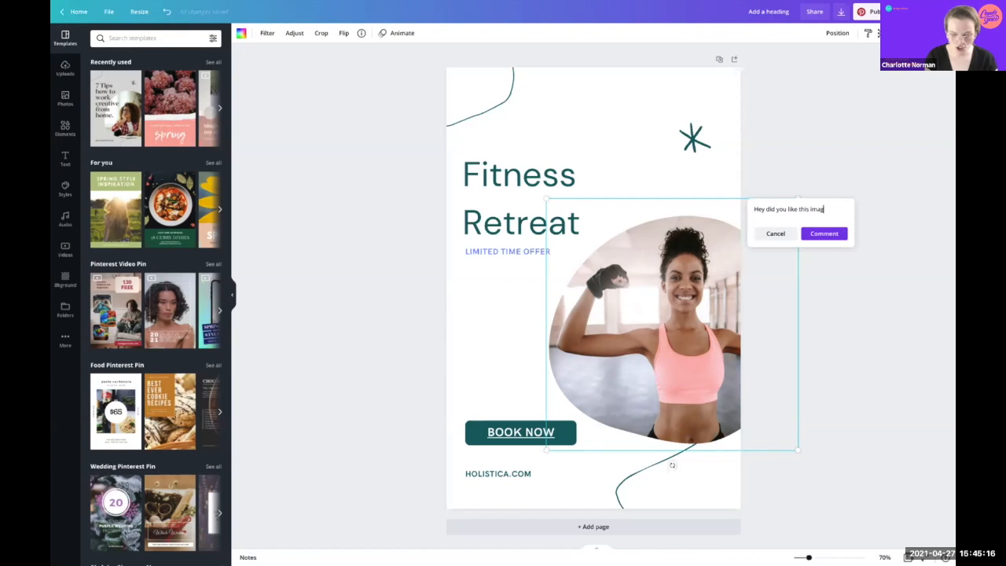
pyautogui.write('? Let me know')
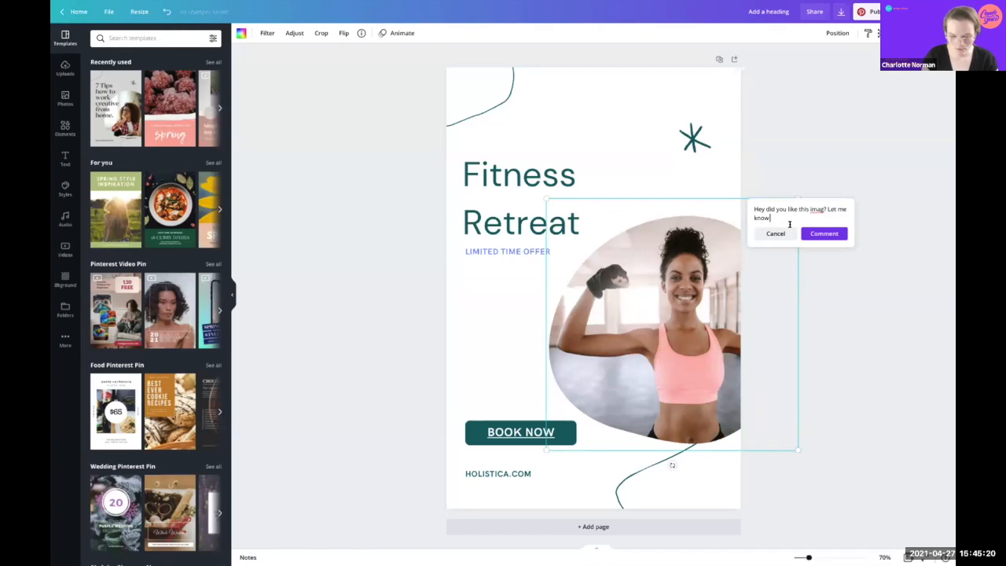
pyautogui.click(751, 199)
pyautogui.write('@')
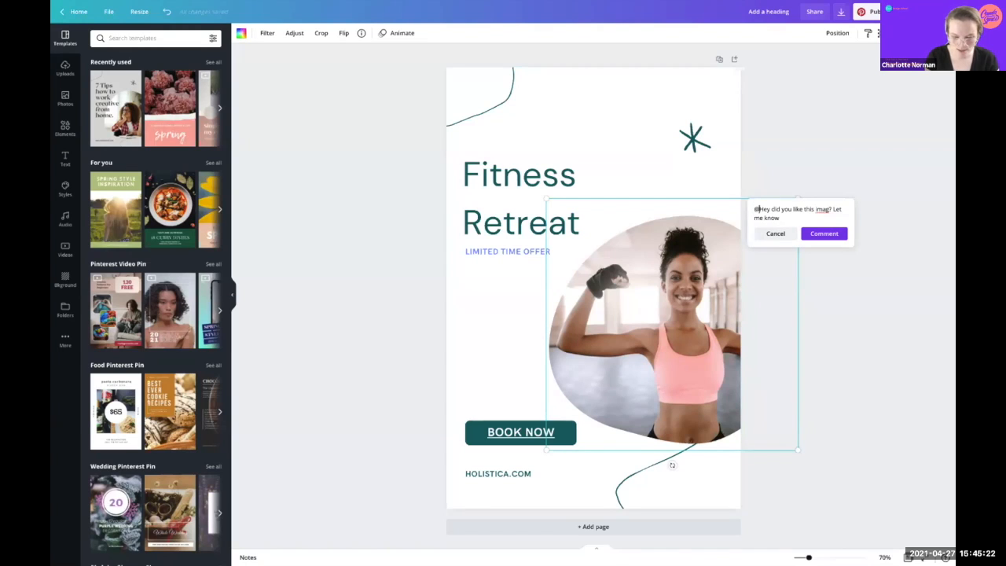
pyautogui.write(' ELlie')
pyautogui.press('Left')
pyautogui.press('Left')
pyautogui.press('Left')
pyautogui.press('BackSpace')
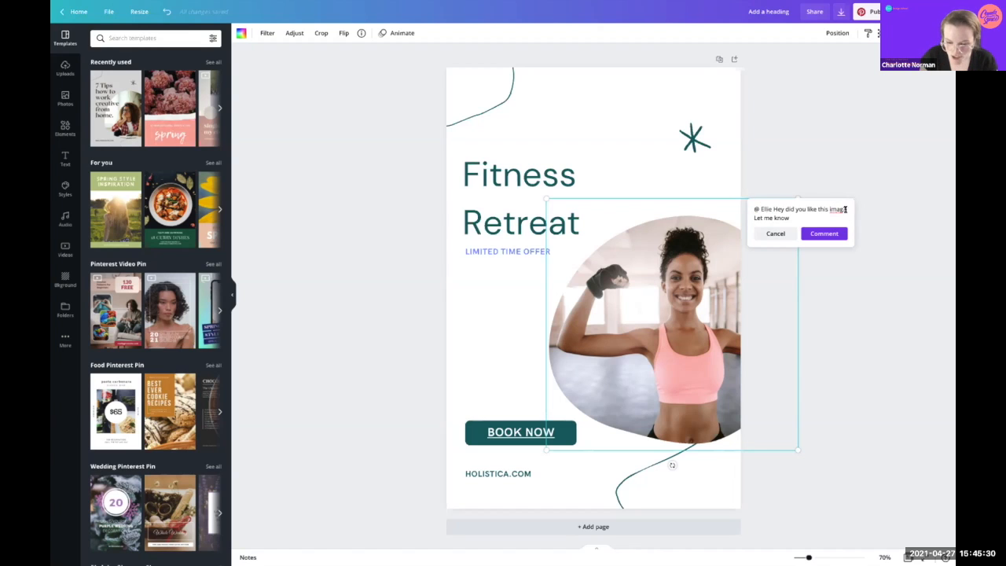
pyautogui.click(839, 208)
pyautogui.write('e')
pyautogui.click(817, 230)
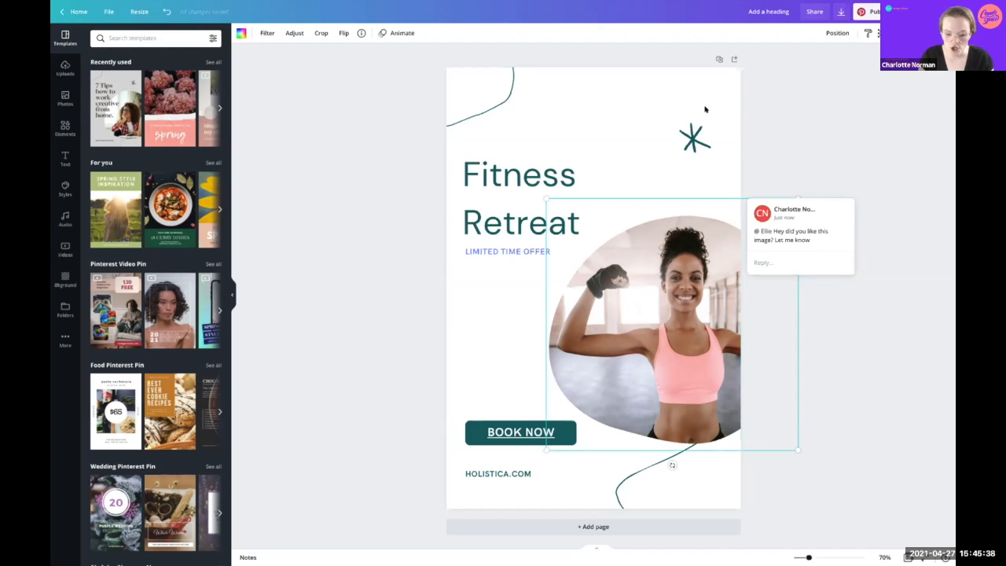
# Step: Comment on the star asking the teammate to approve this design, then reopen sharing options
pyautogui.click(705, 130)
pyautogui.click(753, 131)
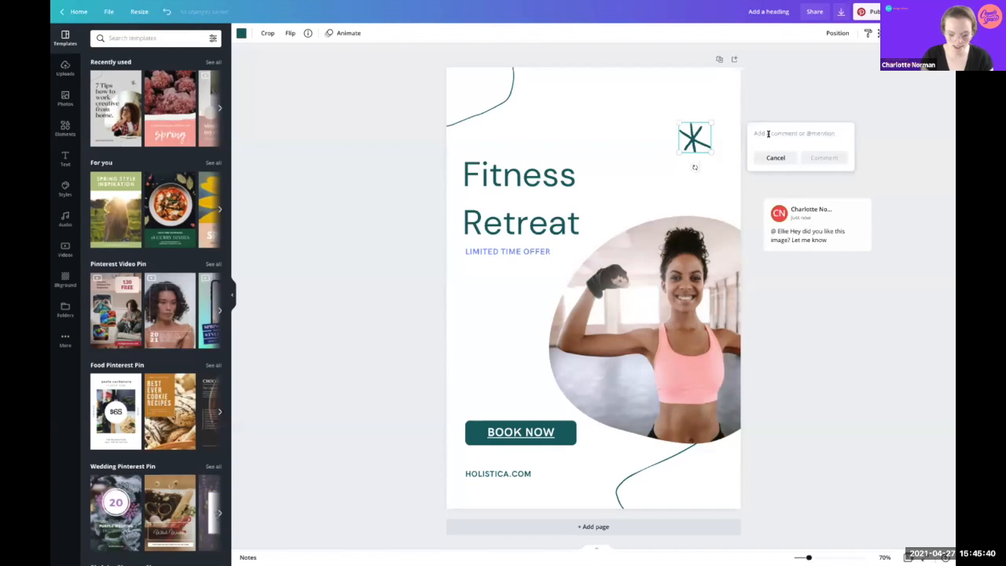
pyautogui.write('Ellie')
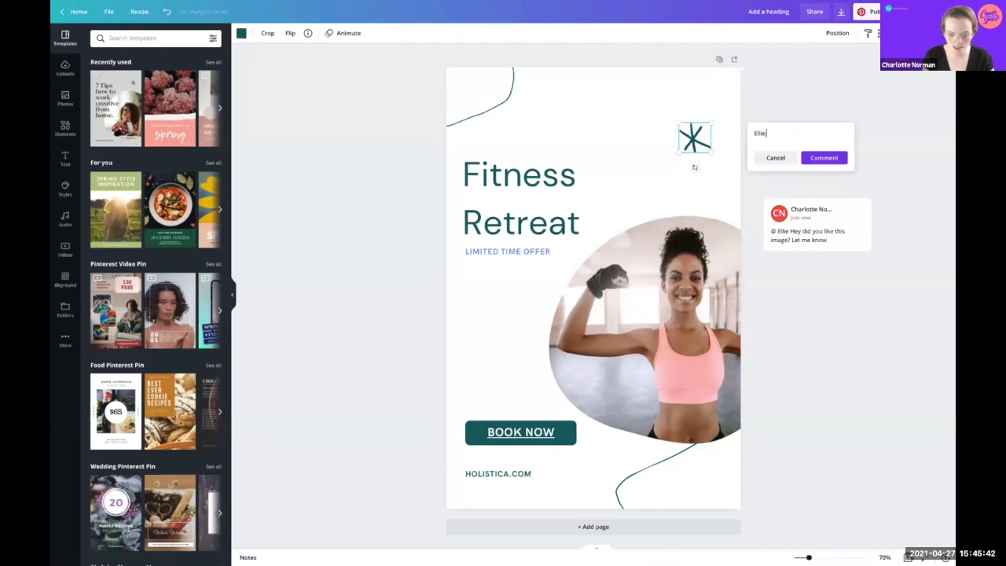
pyautogui.write(' can you approv')
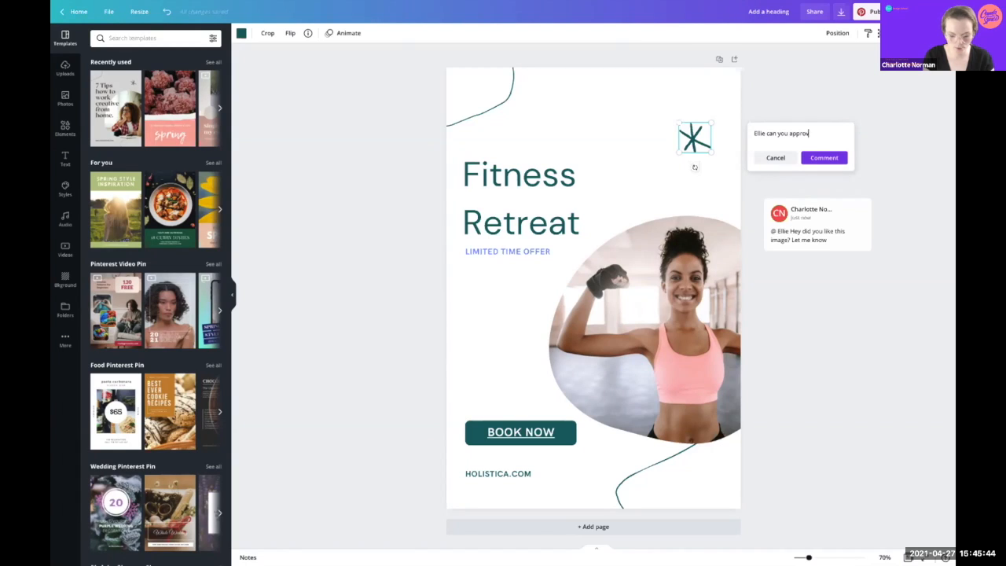
pyautogui.write('ed this design')
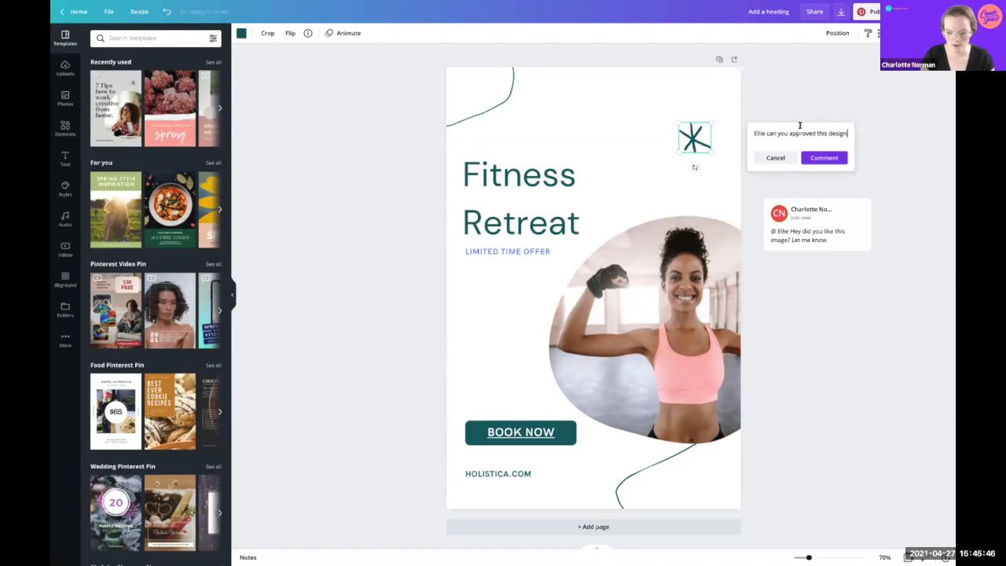
pyautogui.click(822, 157)
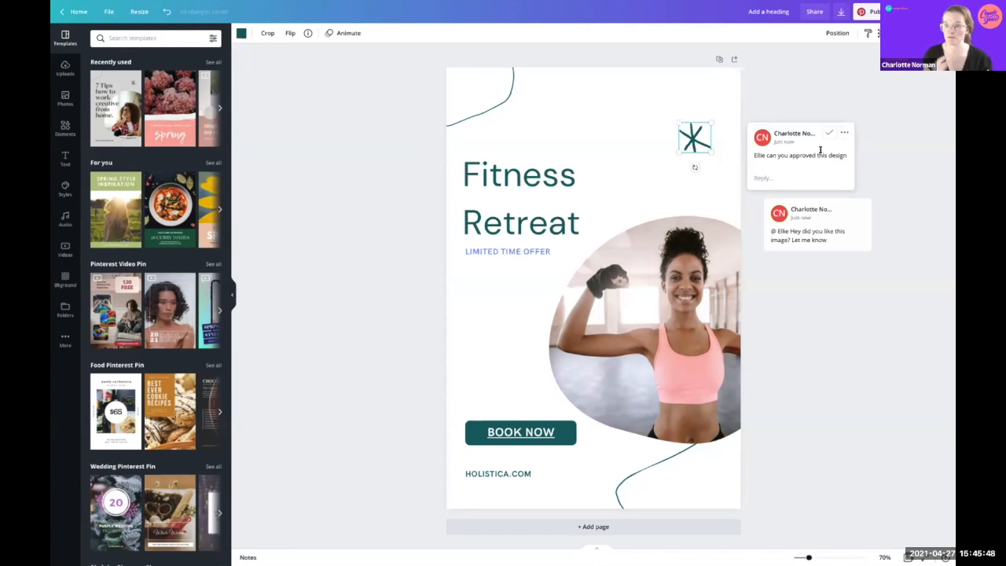
pyautogui.click(803, 10)
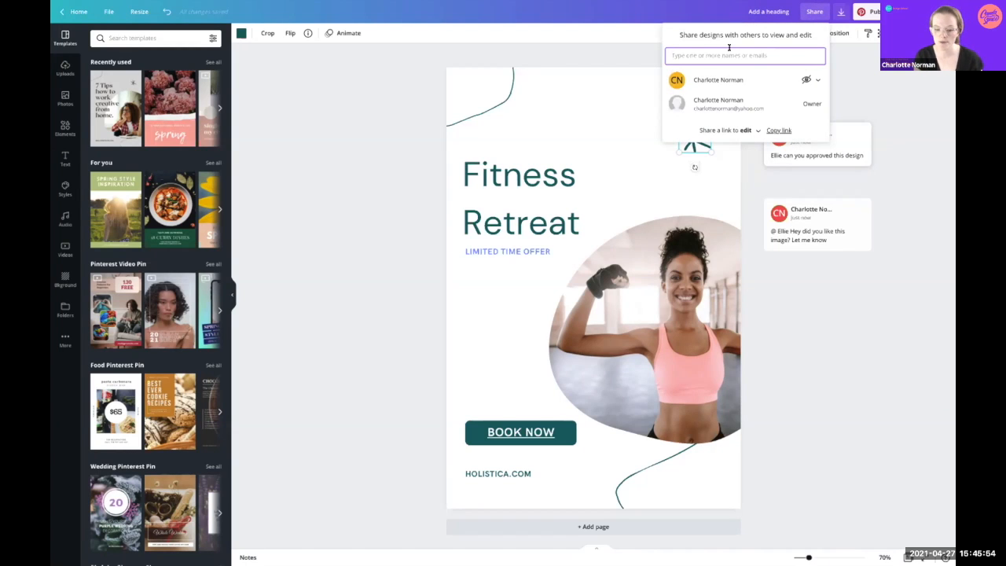
# Step: Check the share link types, then set the download to PNG with a transparent background
pyautogui.click(751, 130)
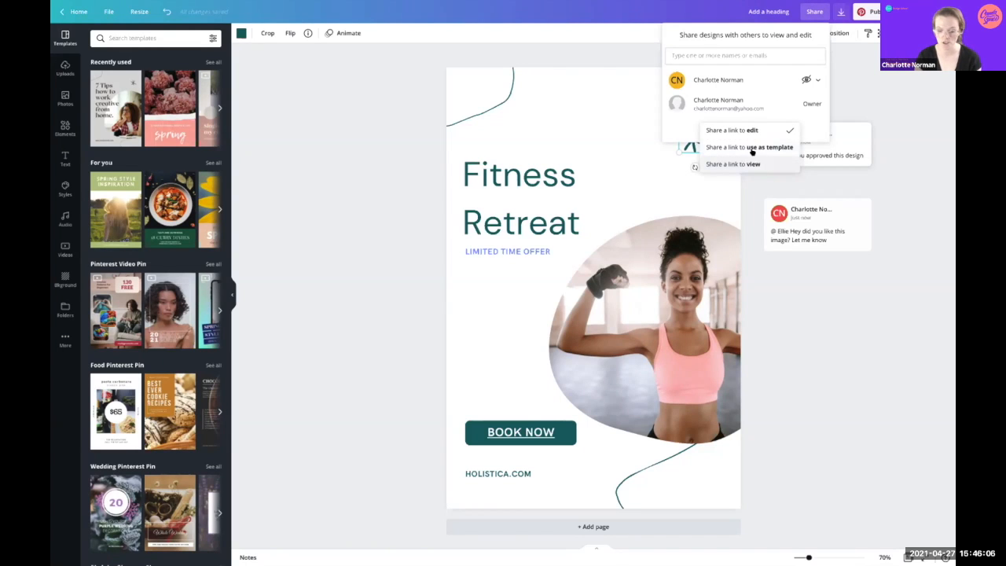
pyautogui.click(882, 97)
pyautogui.click(838, 11)
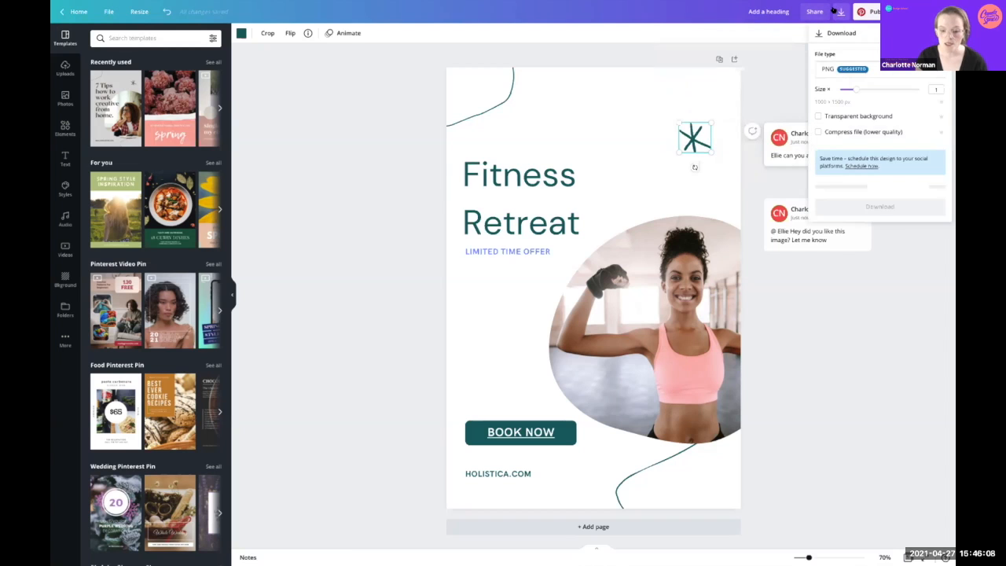
pyautogui.click(872, 69)
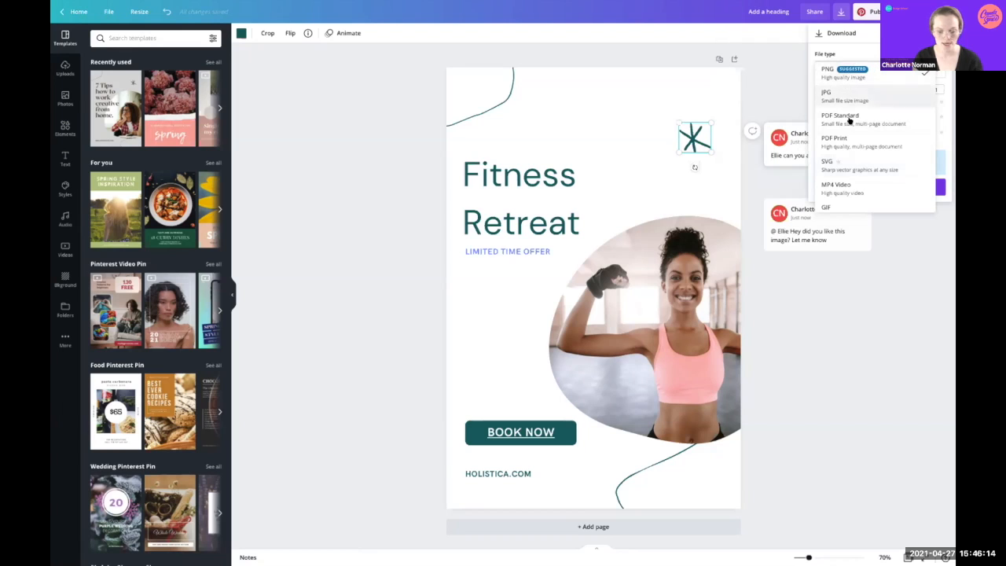
pyautogui.scroll(-1, 850, 117)
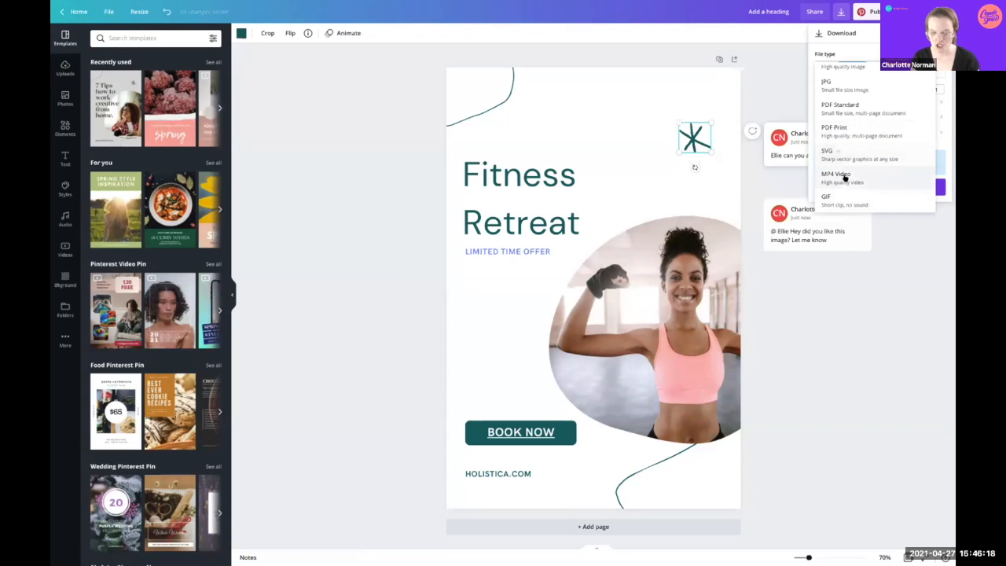
pyautogui.click(949, 113)
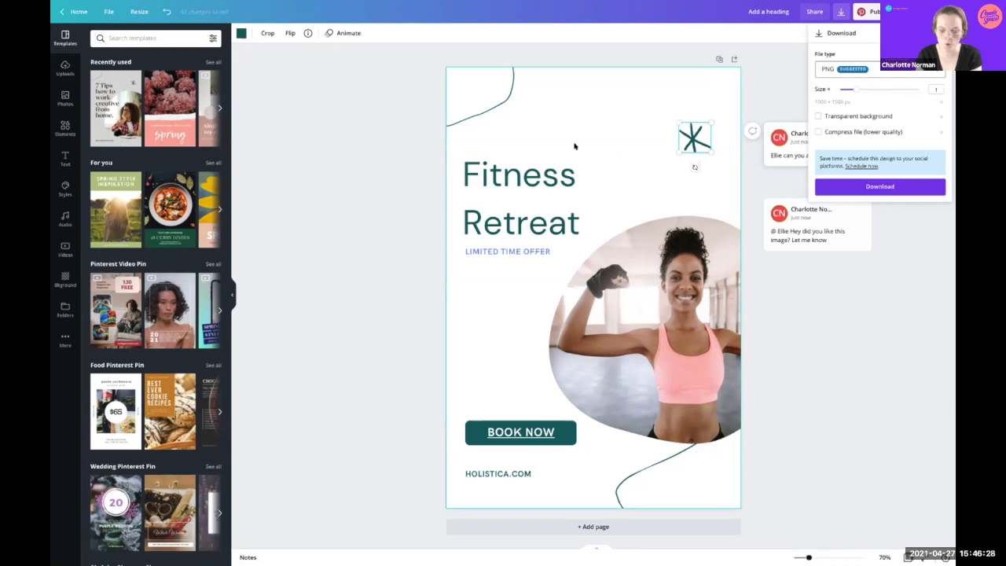
pyautogui.click(815, 116)
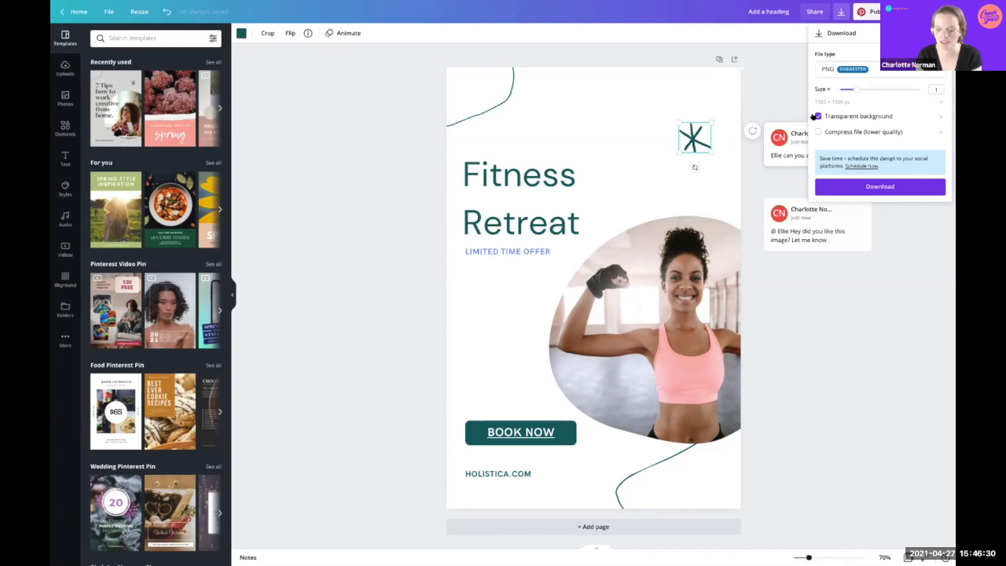
# Step: Close the download panel, glance at the Pinterest board list, and open all sharing options
pyautogui.click(932, 286)
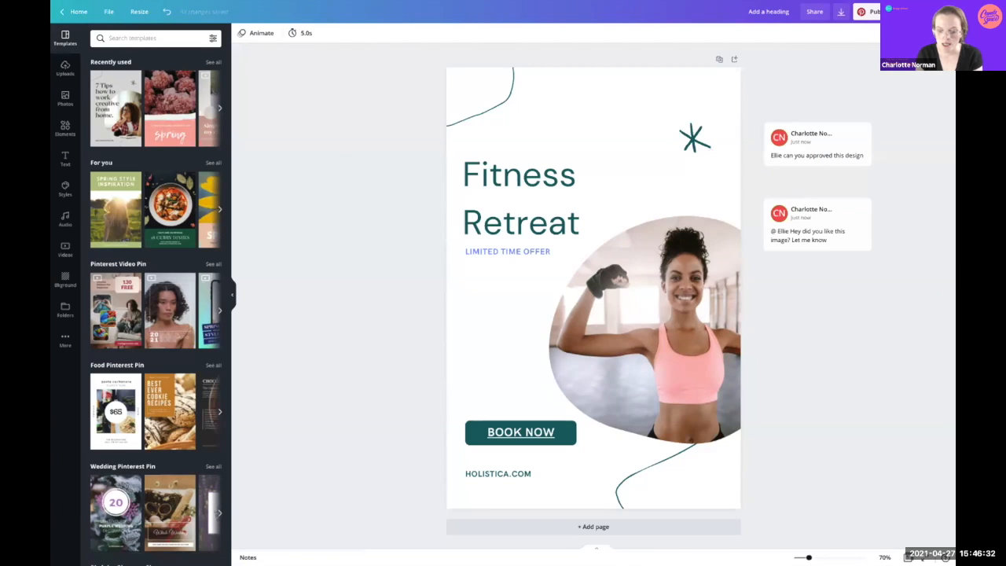
pyautogui.click(869, 11)
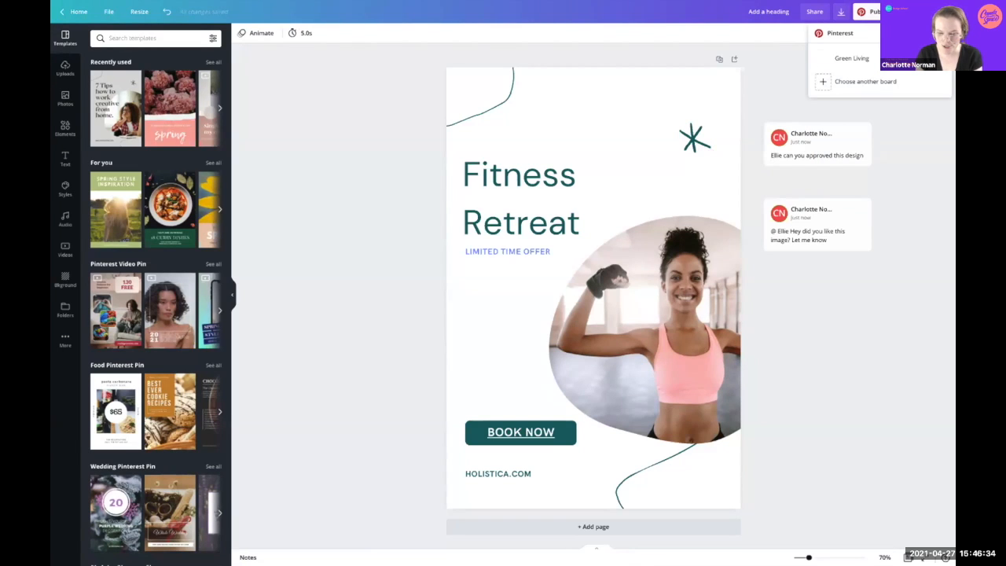
pyautogui.click(938, 12)
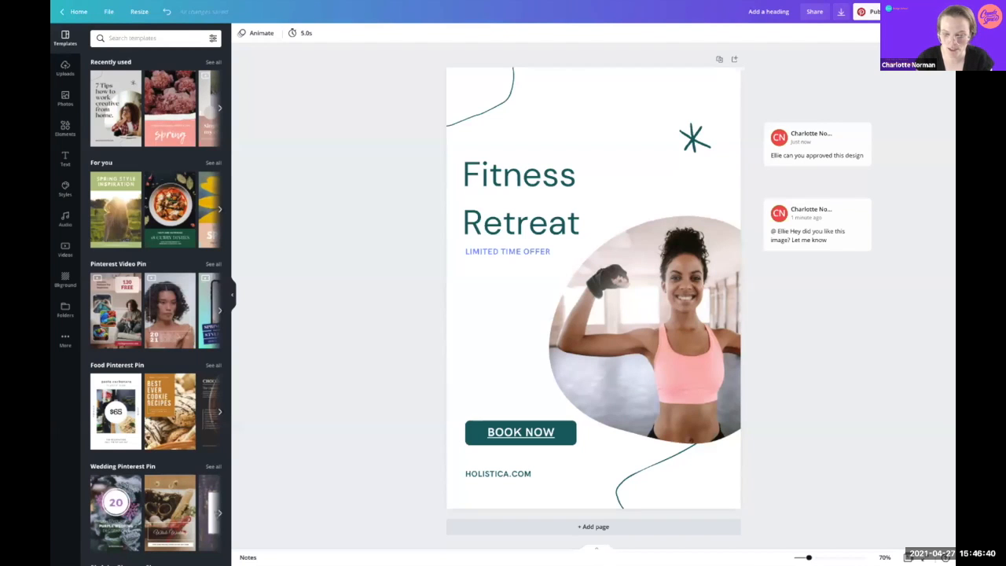
pyautogui.click(939, 12)
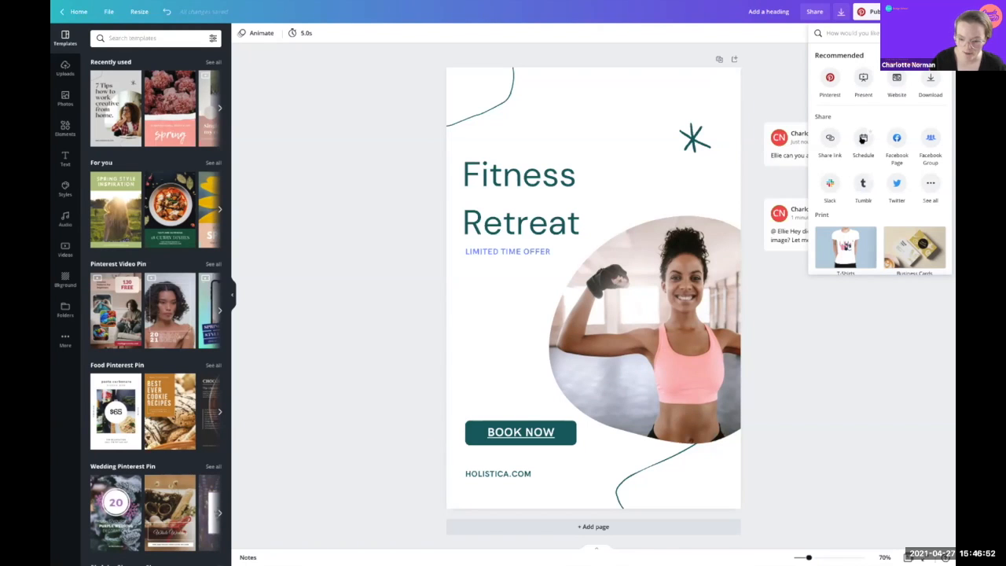
# Step: Schedule the pin for Friday, April 30, check other platforms and Instagram Business, then return to the Green Living form
pyautogui.click(863, 139)
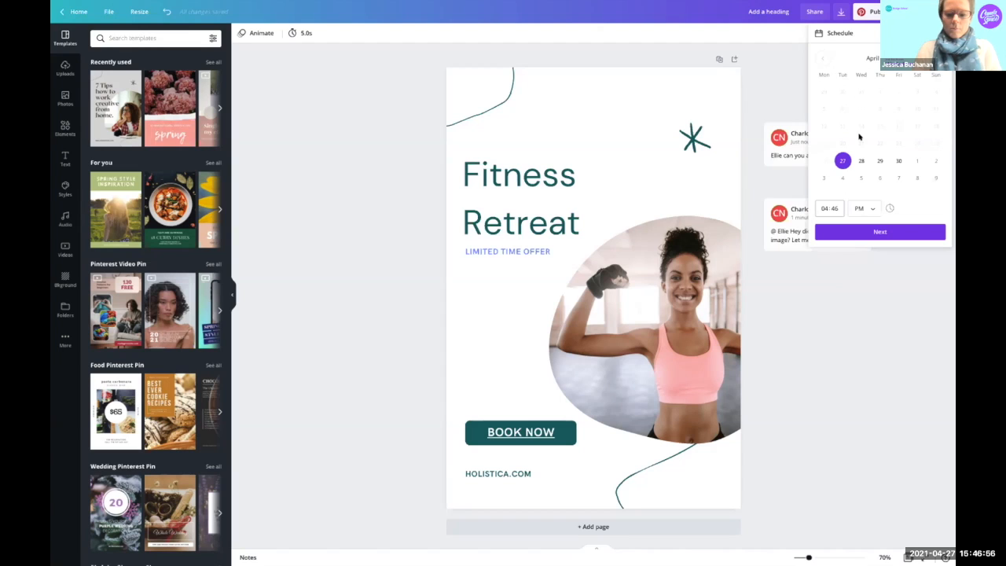
pyautogui.click(896, 161)
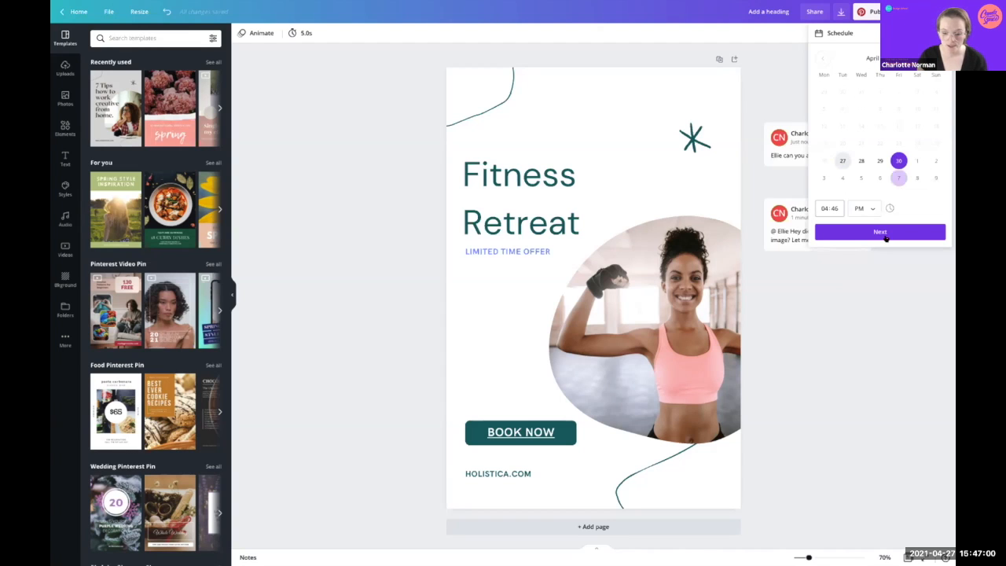
pyautogui.click(882, 232)
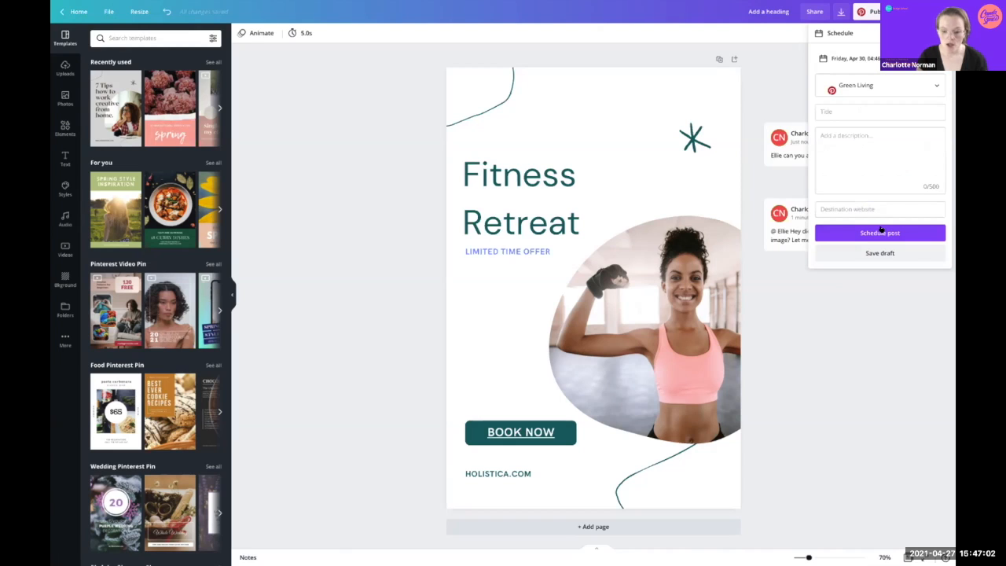
pyautogui.click(932, 81)
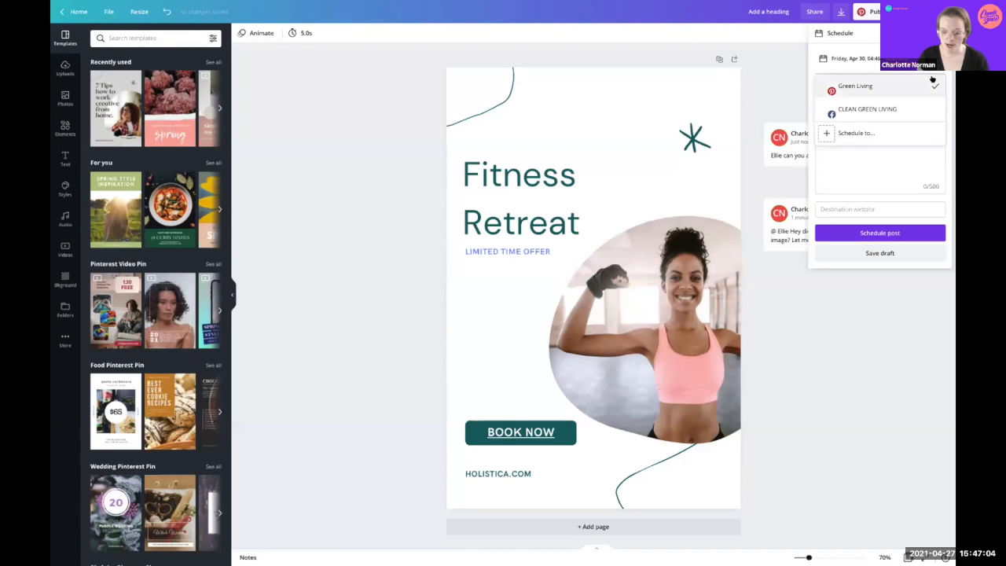
pyautogui.click(826, 132)
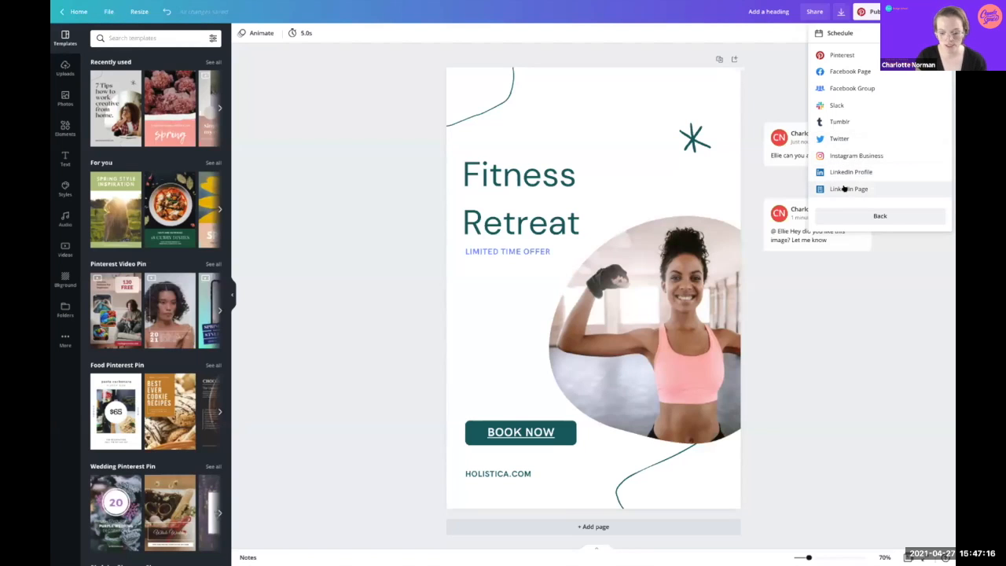
pyautogui.click(848, 155)
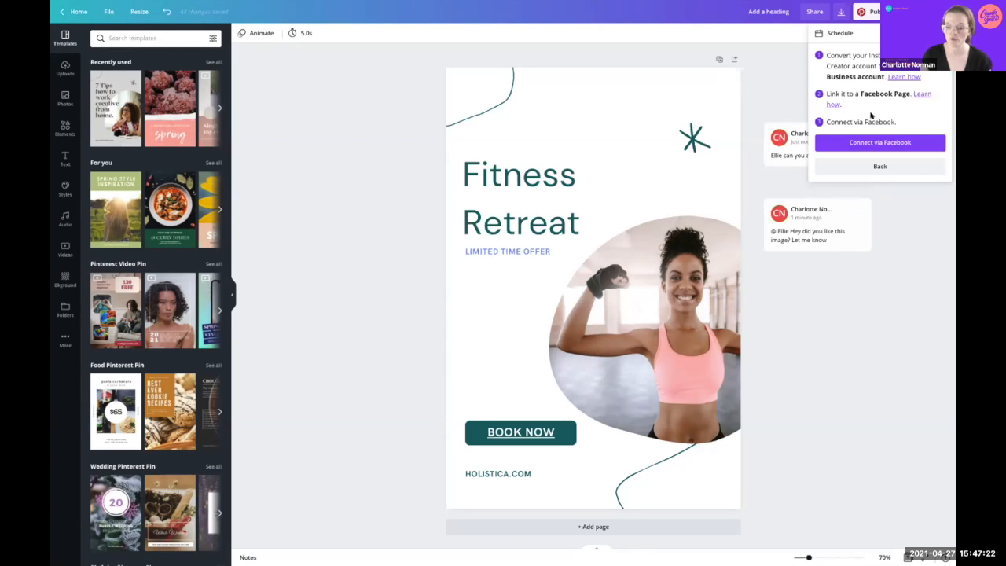
pyautogui.click(885, 166)
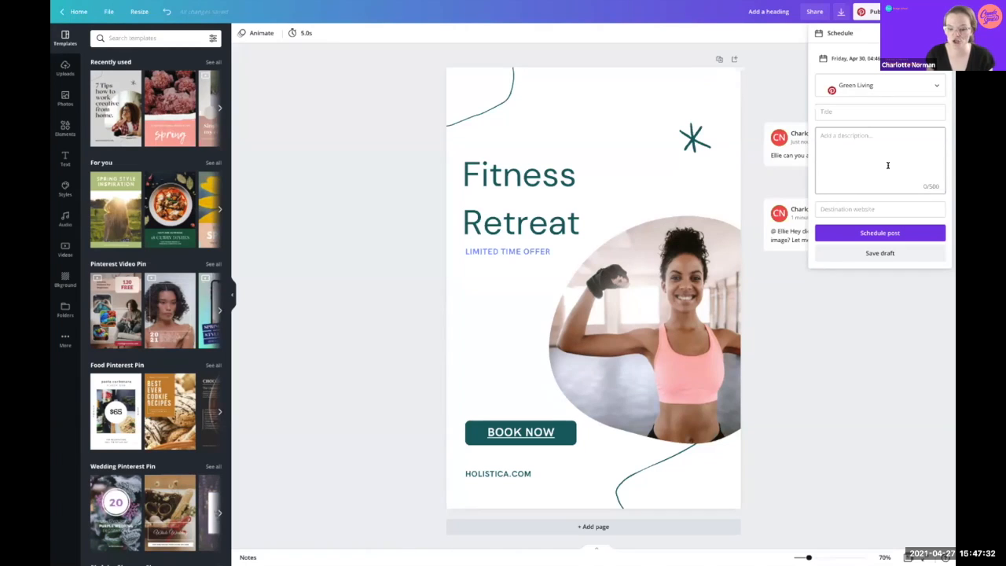
# Step: Keep Green Living as the board; enter title 'Join our fitness R retreat' and description 'Limited spots remaining, book now.'
pyautogui.click(885, 87)
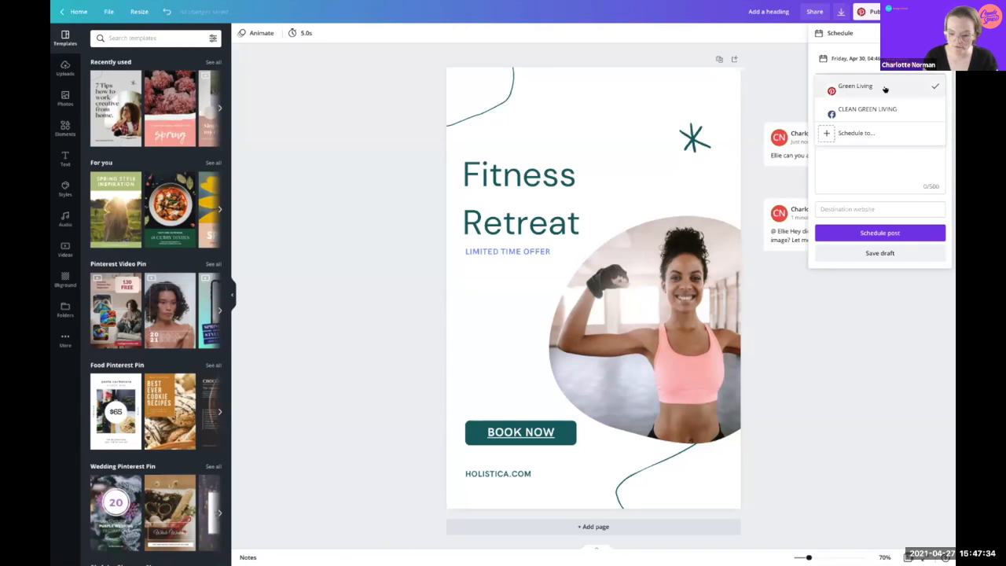
pyautogui.click(884, 88)
pyautogui.click(848, 108)
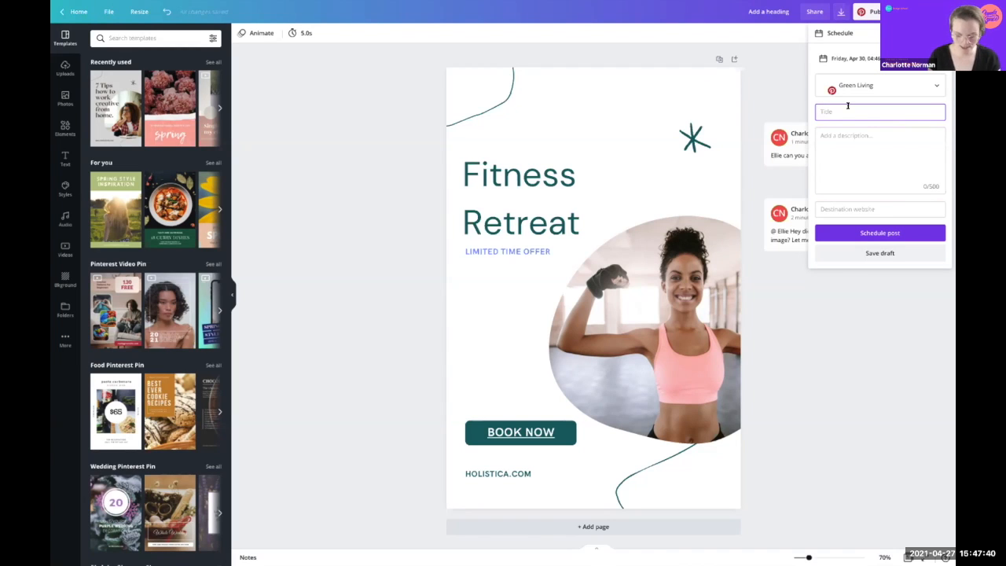
pyautogui.write('Join our')
pyautogui.write(' fitness R')
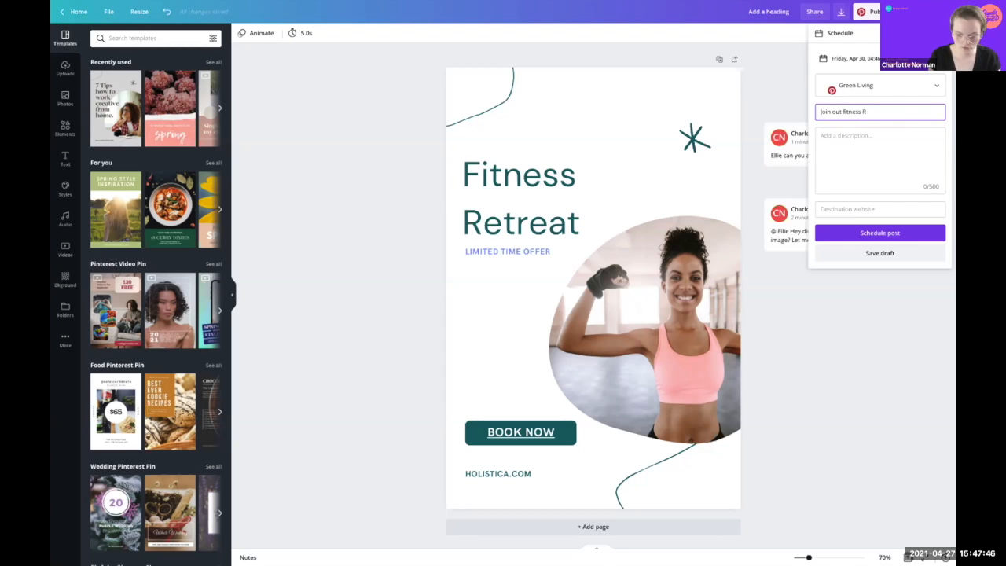
pyautogui.write(' retreat')
pyautogui.click(881, 134)
pyautogui.write('L')
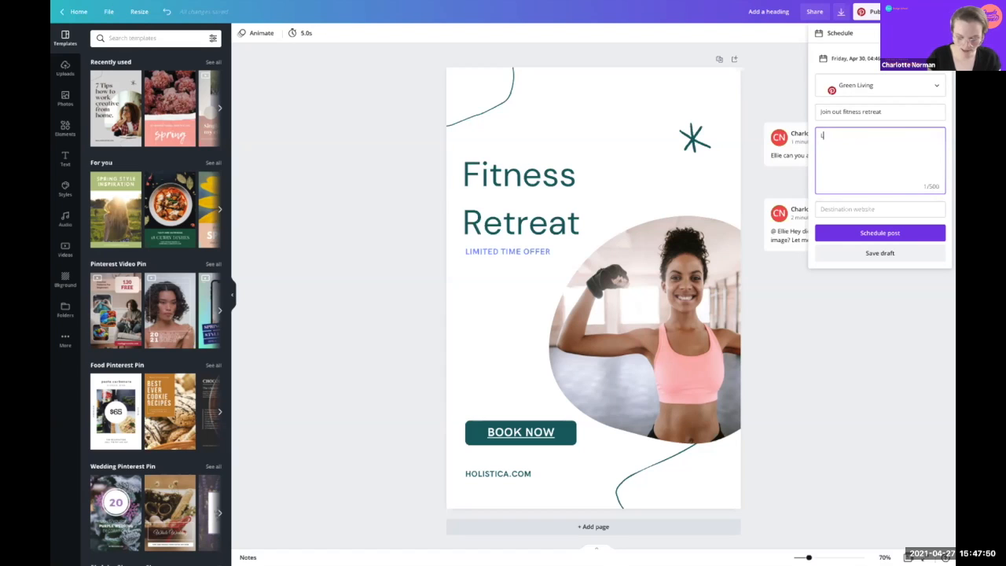
pyautogui.write('imited spots ')
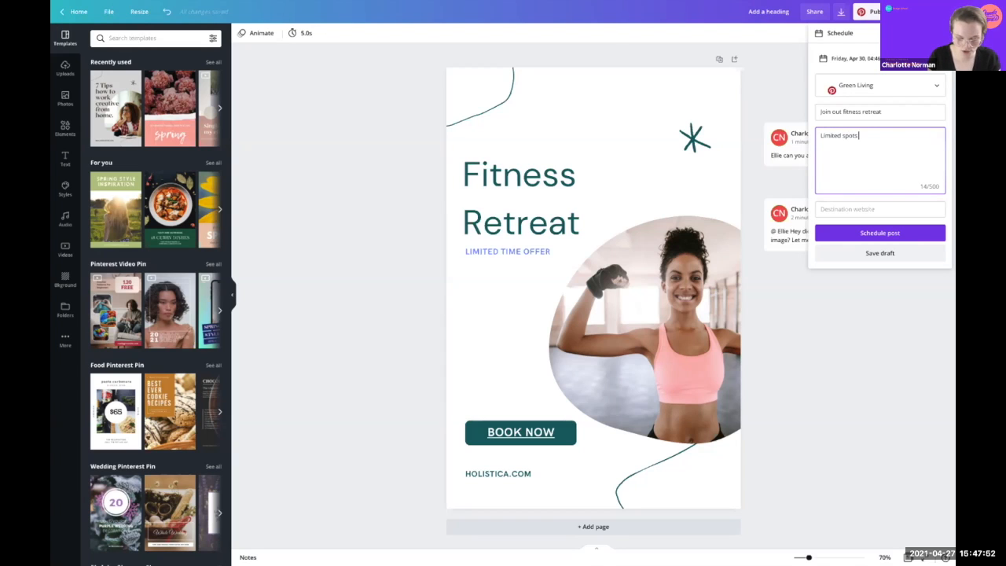
pyautogui.write('remaining, book now.')
# Step: Dismiss the scheduling form and highlight the HOLISTICA.COM text on the design
pyautogui.click(857, 208)
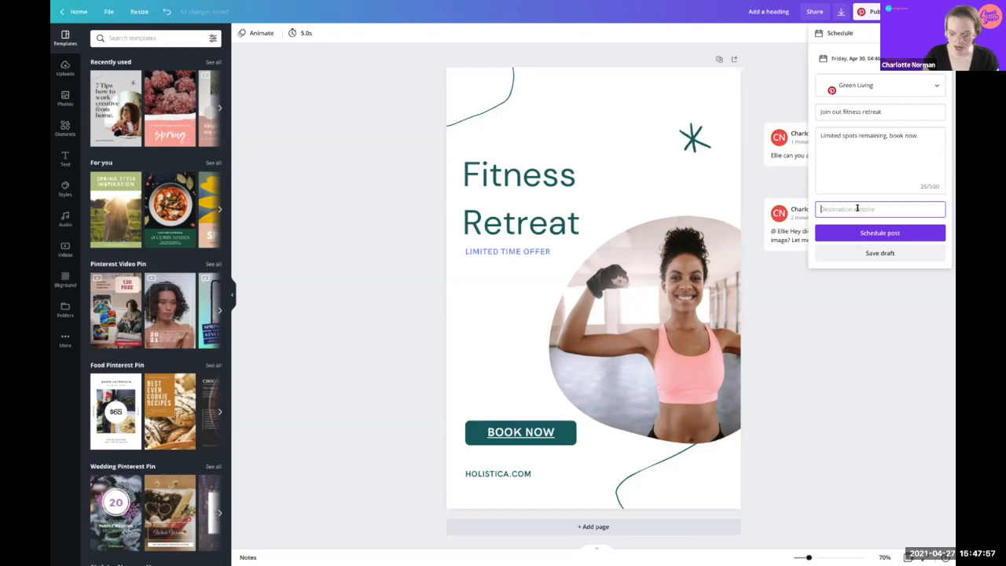
pyautogui.click(545, 470)
pyautogui.moveTo(543, 470); pyautogui.dragTo(449, 470)
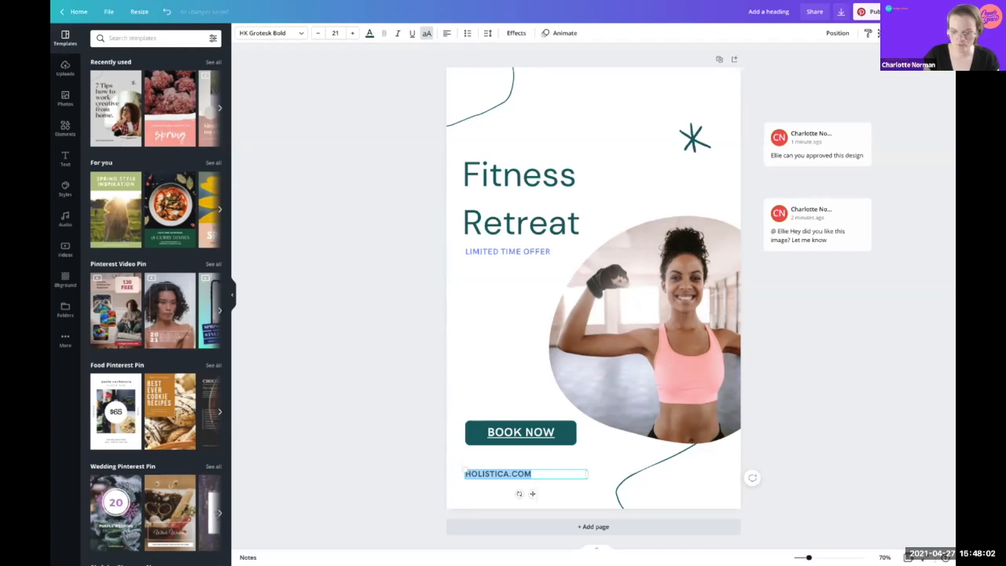
# Step: Start a new schedule for the pin on Friday, April 30 at 04:48 PM
pyautogui.click(872, 12)
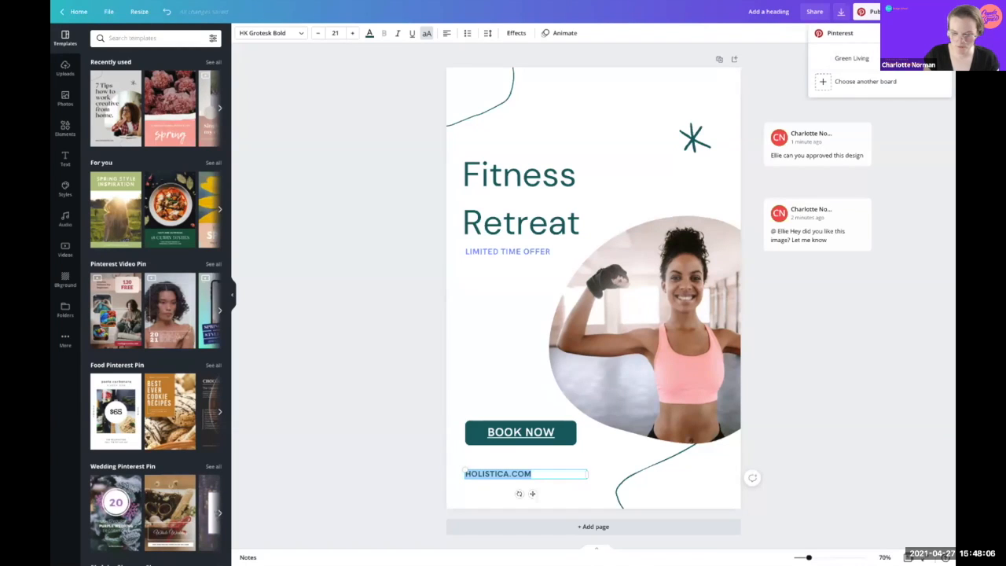
pyautogui.click(940, 12)
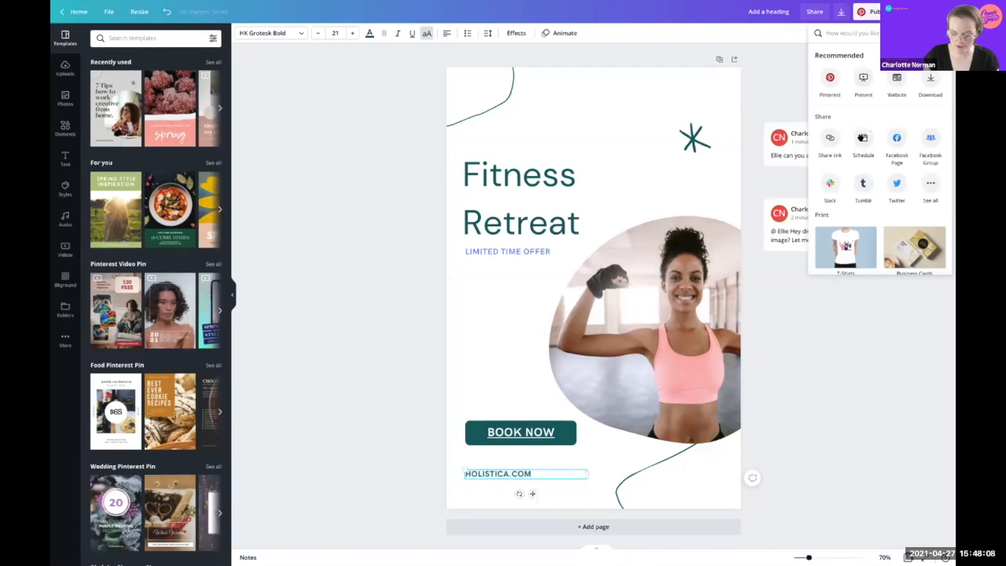
pyautogui.click(863, 137)
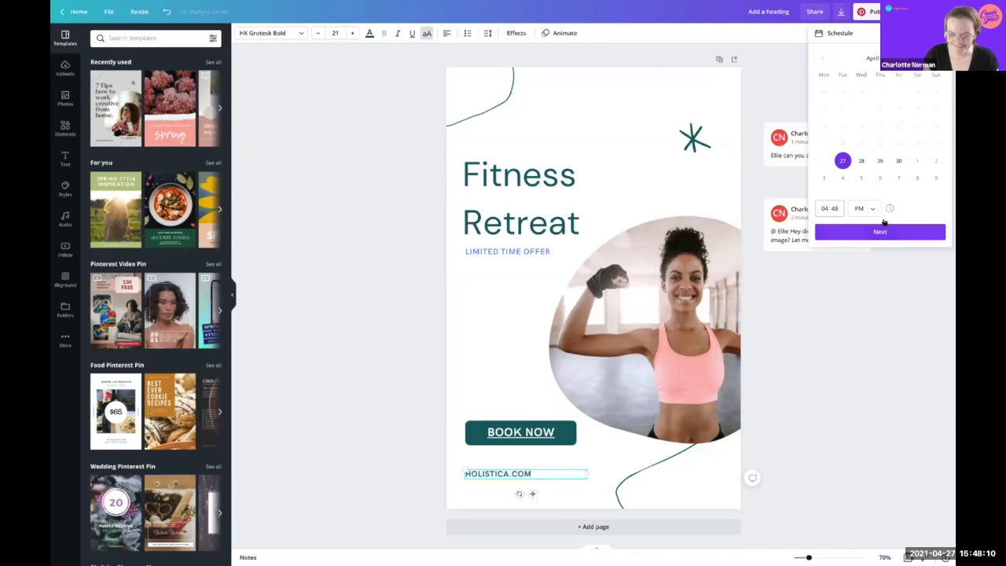
pyautogui.click(899, 161)
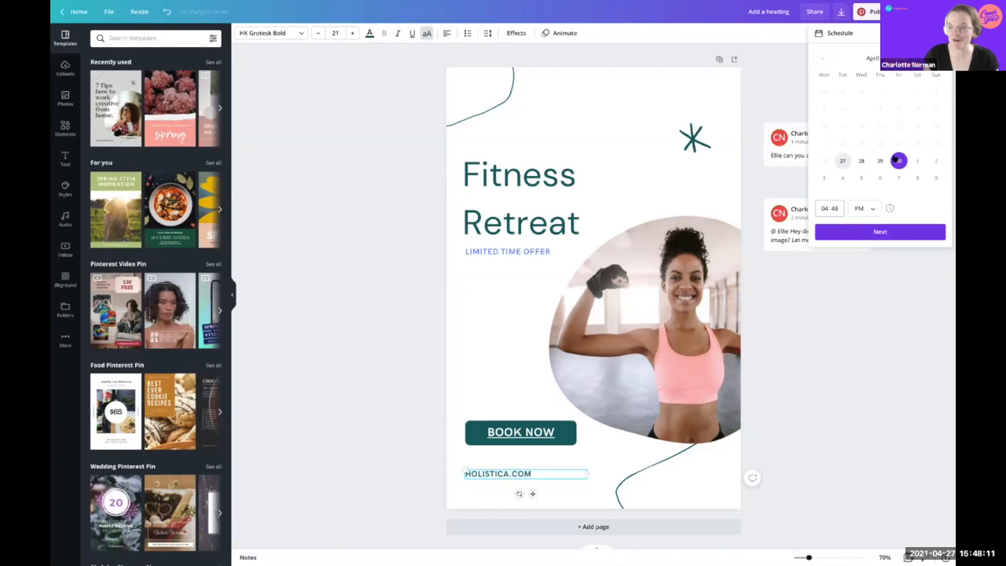
pyautogui.click(875, 232)
# Step: Enter title 'Join our fitness retreat', description 'Limited spots remaining' and the holistica.com link, then schedule it
pyautogui.click(856, 110)
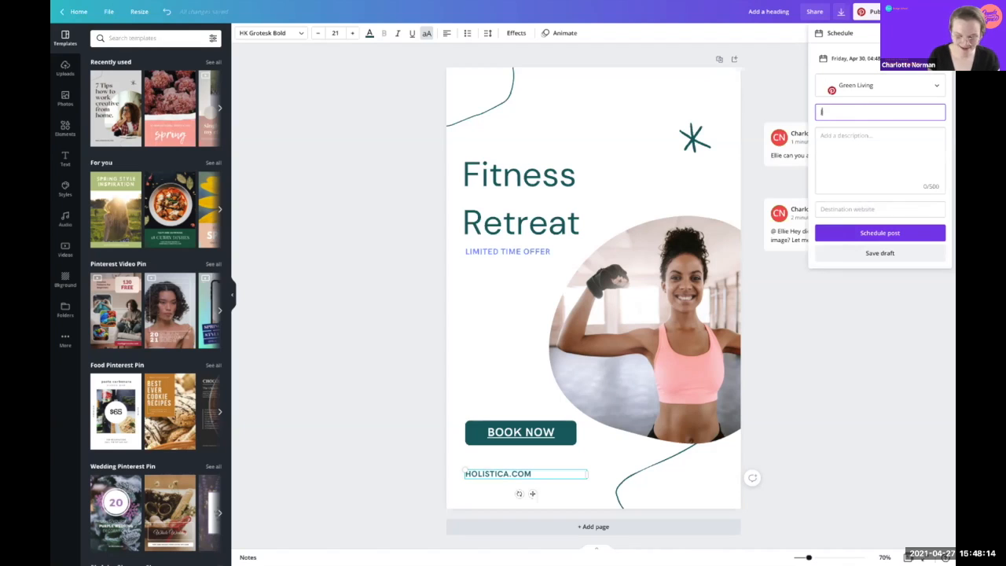
pyautogui.write('Join')
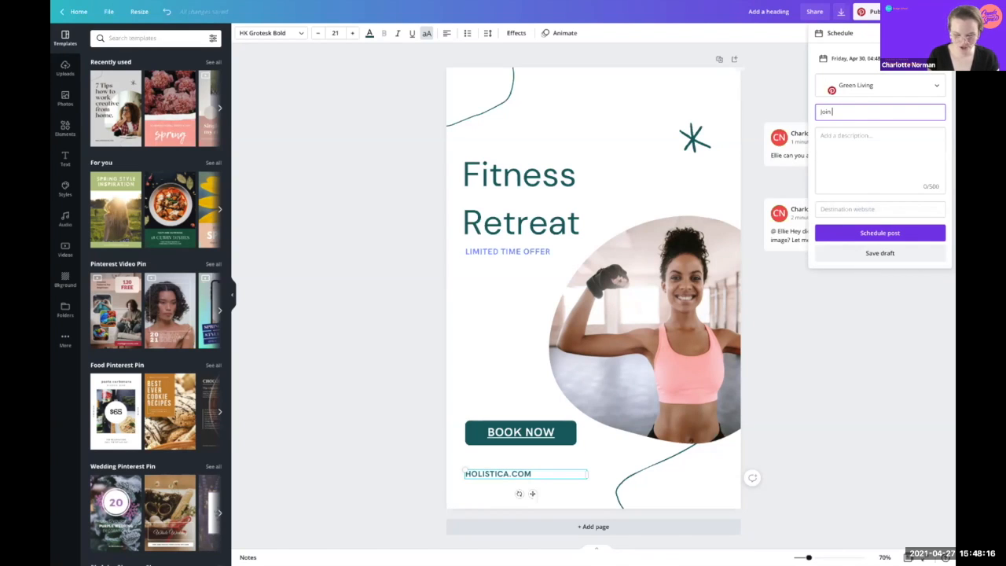
pyautogui.write(' our fitn')
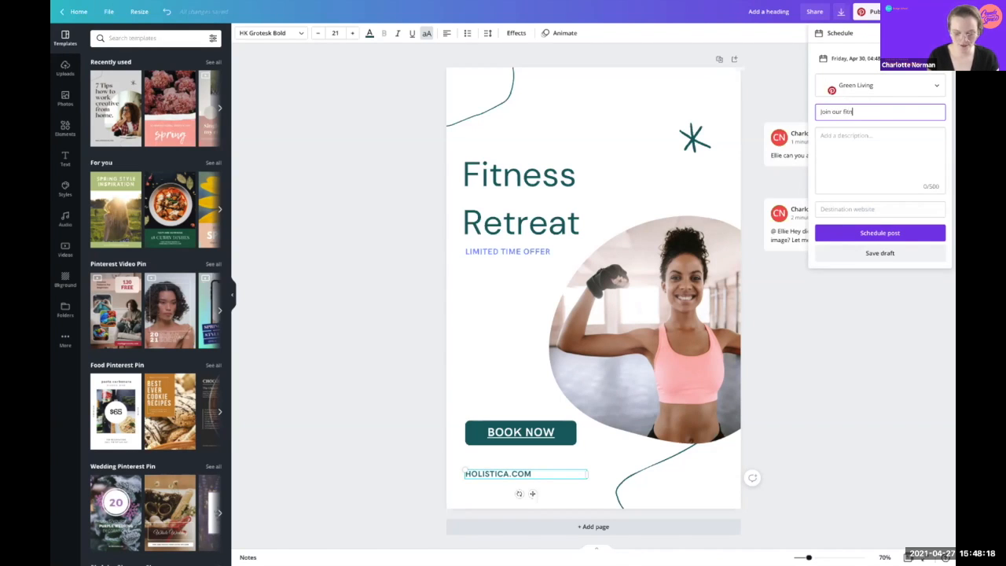
pyautogui.write('ess retreat')
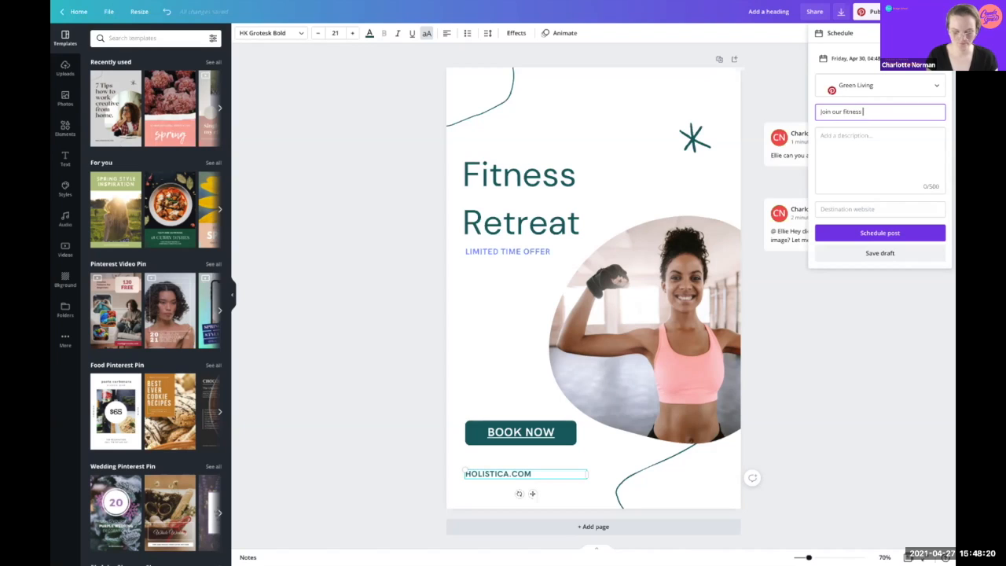
pyautogui.click(876, 136)
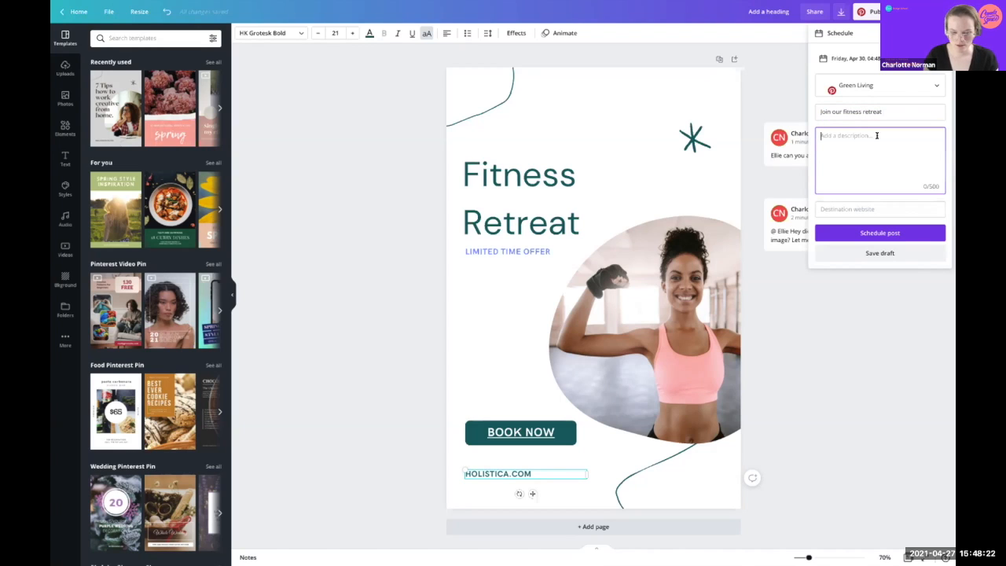
pyautogui.write('Limited')
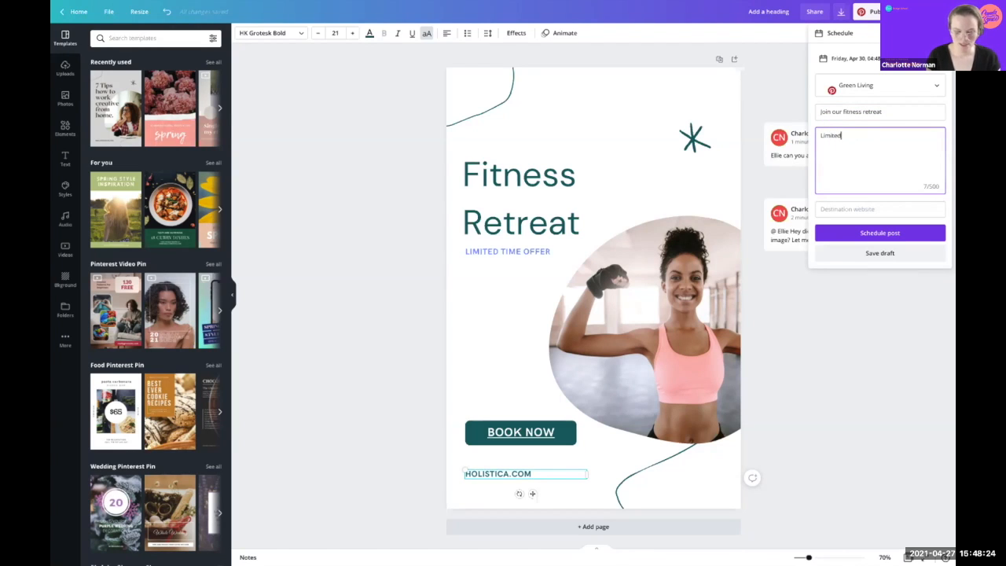
pyautogui.write(' spots remaining')
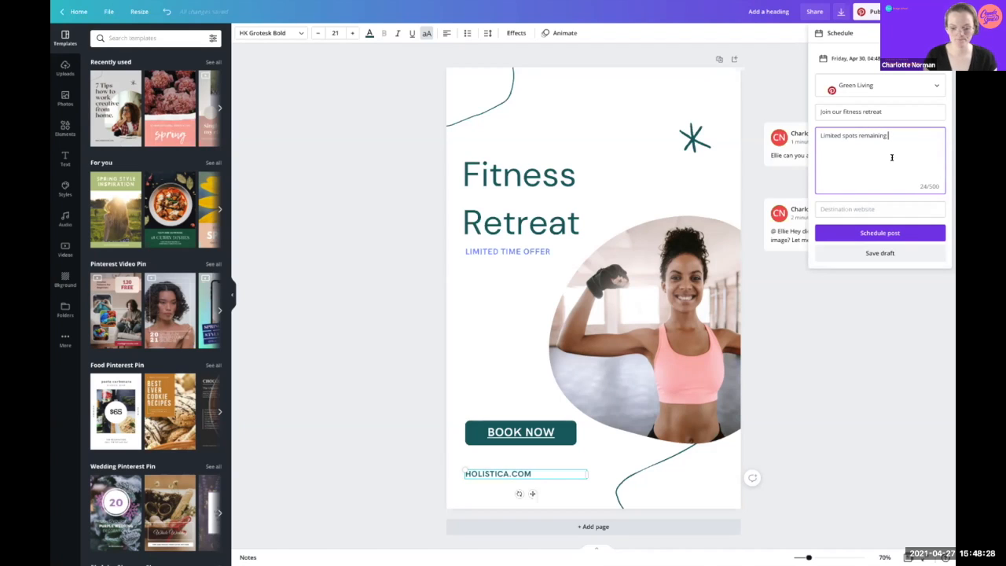
pyautogui.click(871, 199)
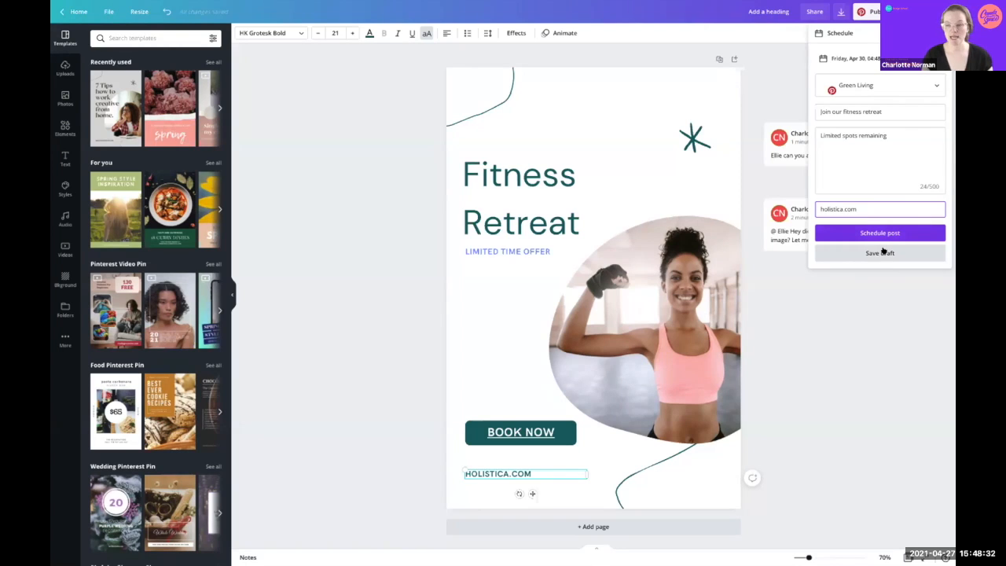
pyautogui.click(882, 231)
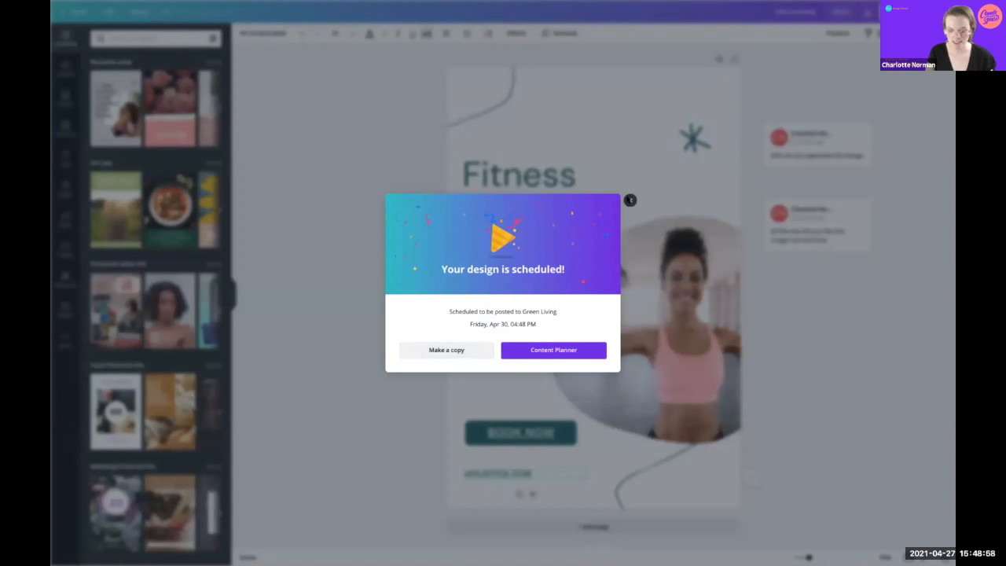
# Step: Check the scheduled pin on the Content Planner calendar, then return to Canva's home page
pyautogui.click(552, 344)
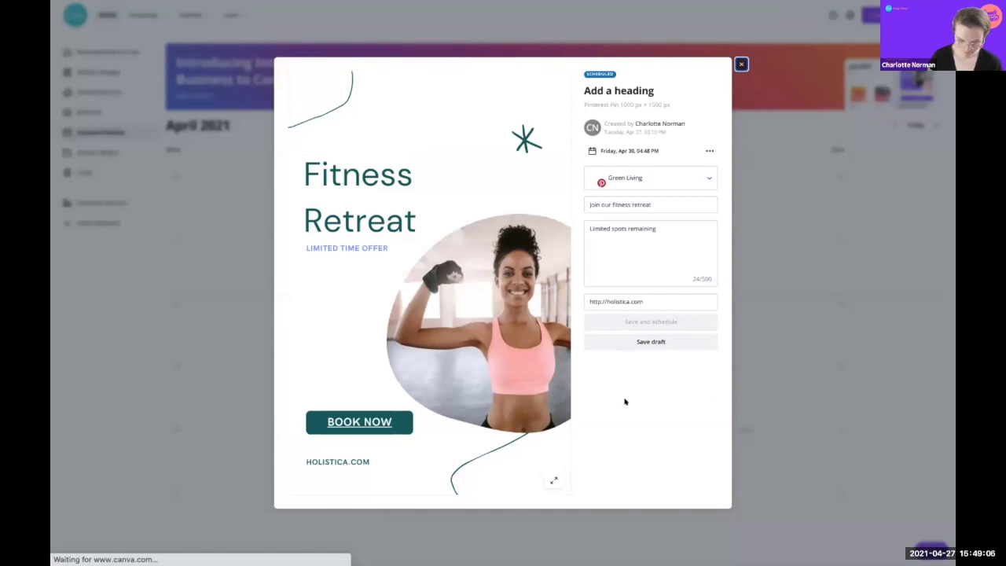
pyautogui.click(741, 64)
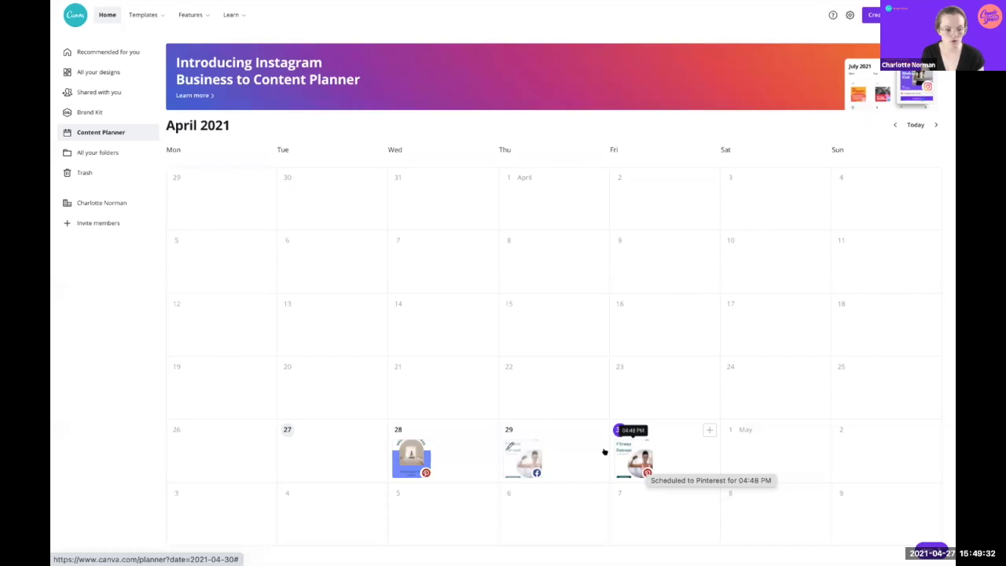
pyautogui.click(70, 11)
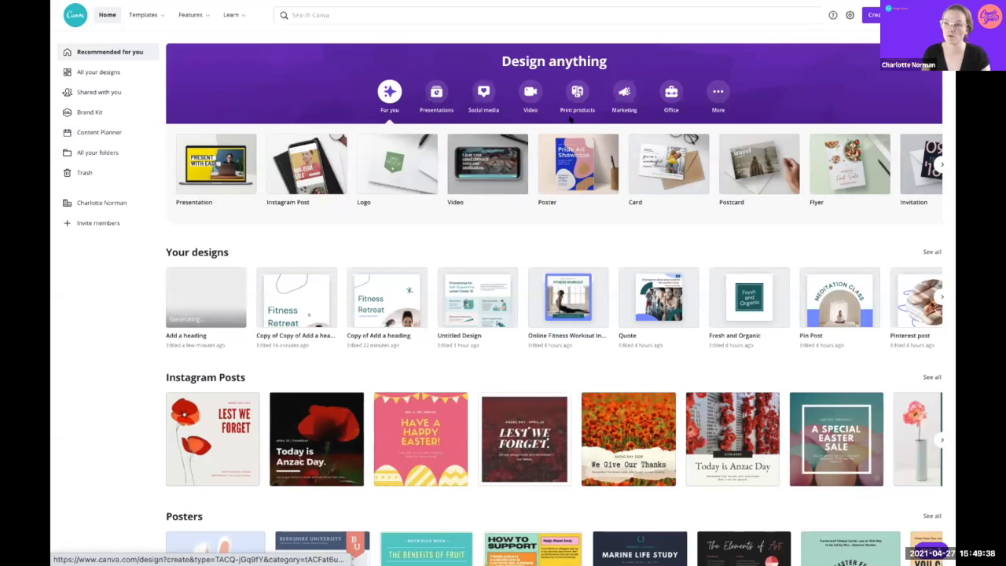
# Step: Open the landscape design 'Copy of Add a heading' and look at its Present options
pyautogui.click(367, 300)
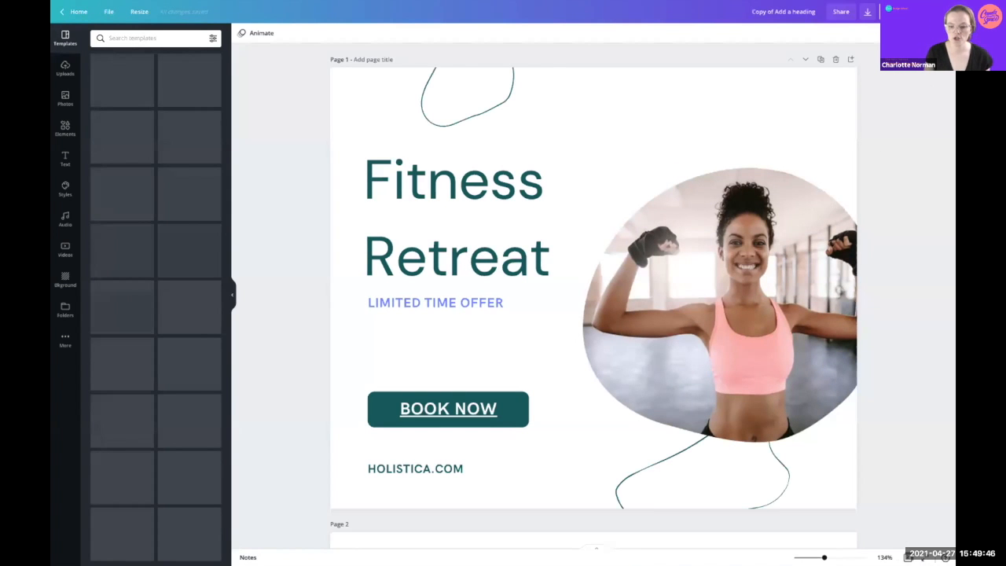
pyautogui.click(941, 11)
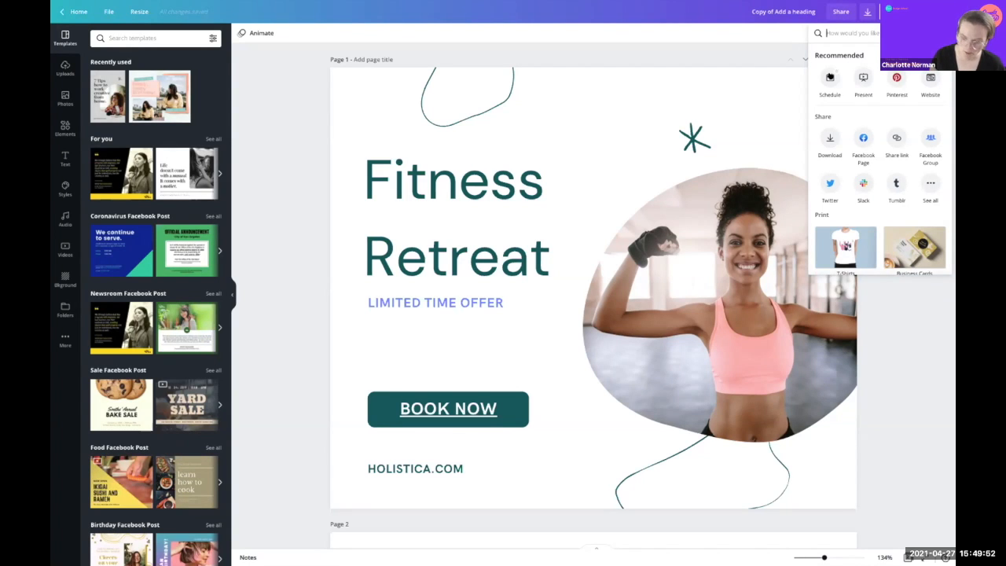
pyautogui.click(862, 77)
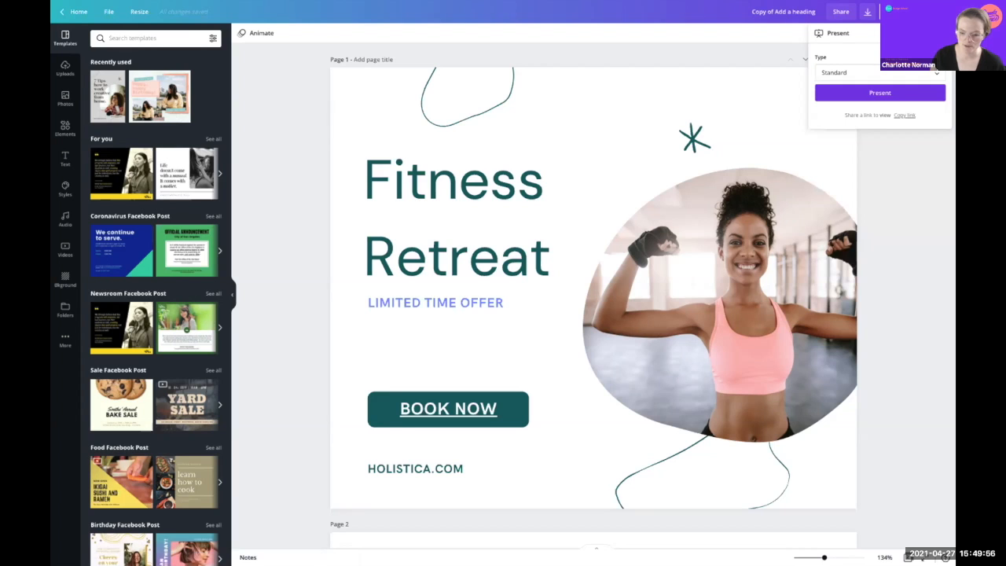
pyautogui.click(938, 33)
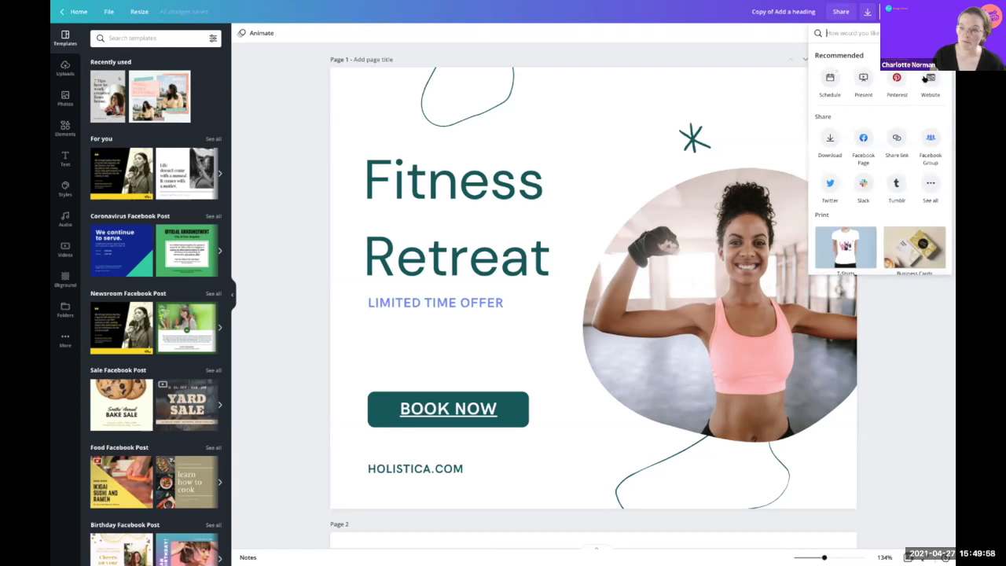
# Step: Choose Website publishing and set the web style to Scrolling
pyautogui.click(928, 78)
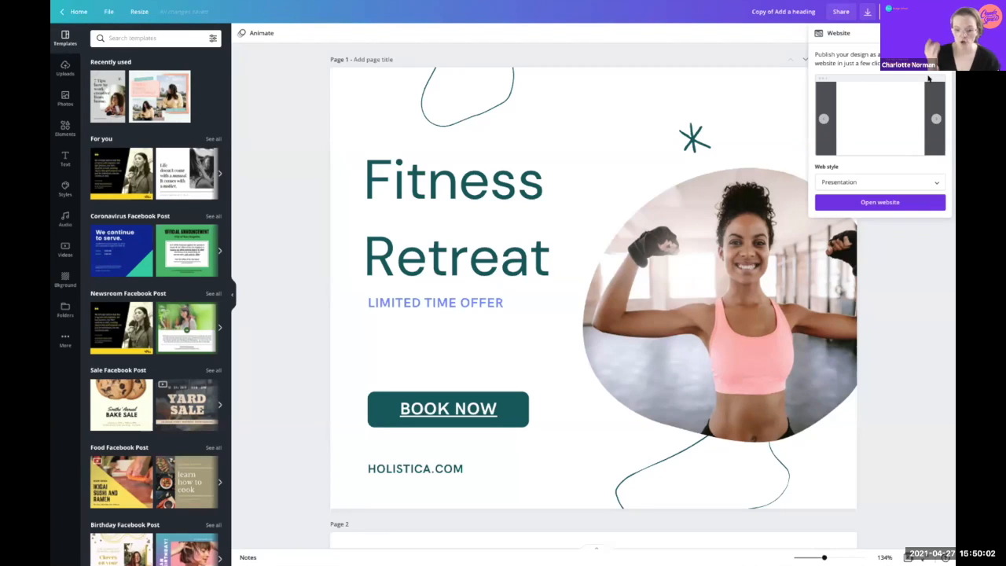
pyautogui.click(854, 180)
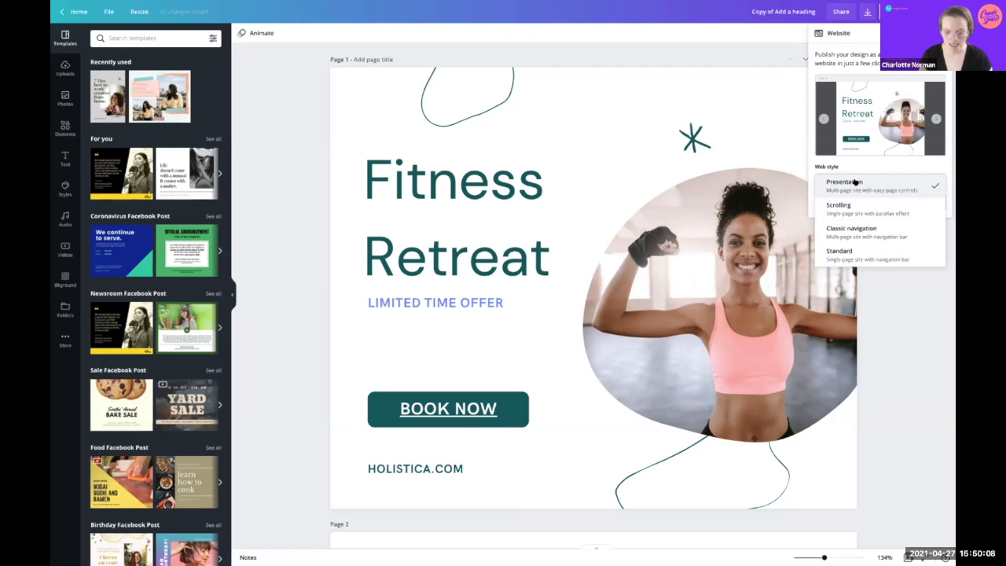
pyautogui.click(855, 206)
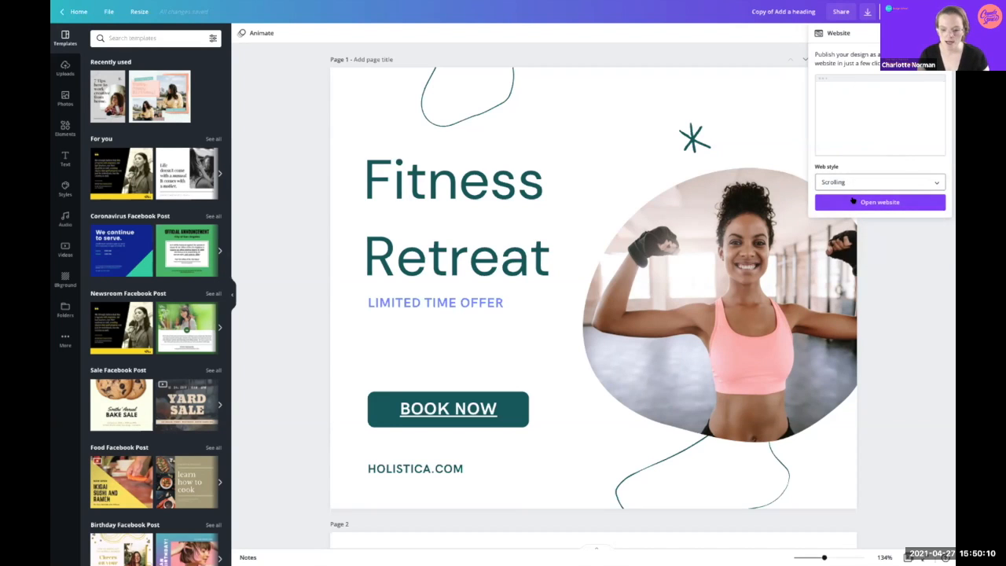